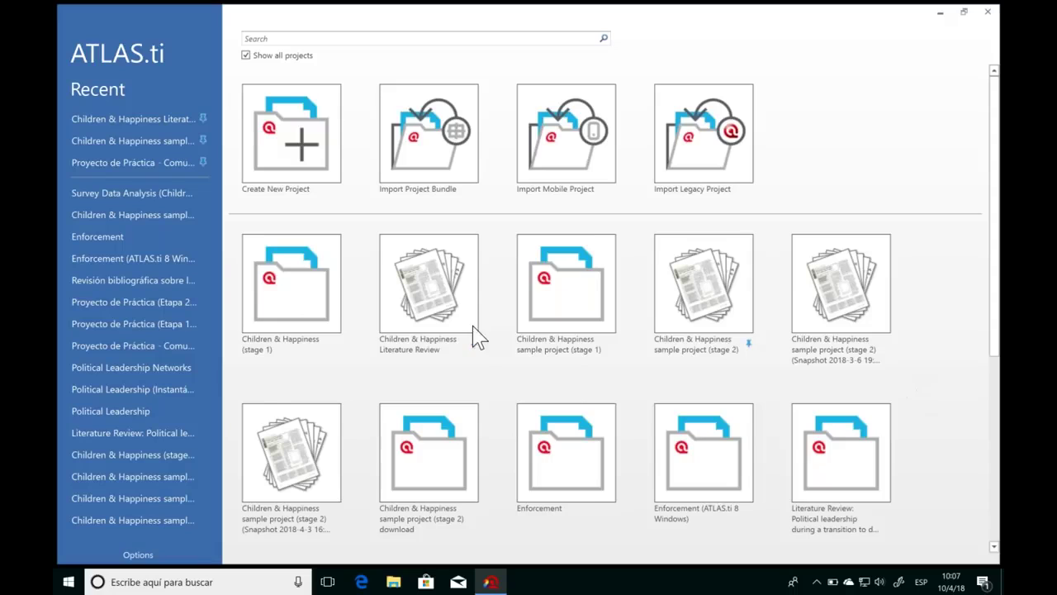
Open the recent project "Children & Happiness sample project (stage 2)".
mouse_move(171, 195)
click(118, 141)
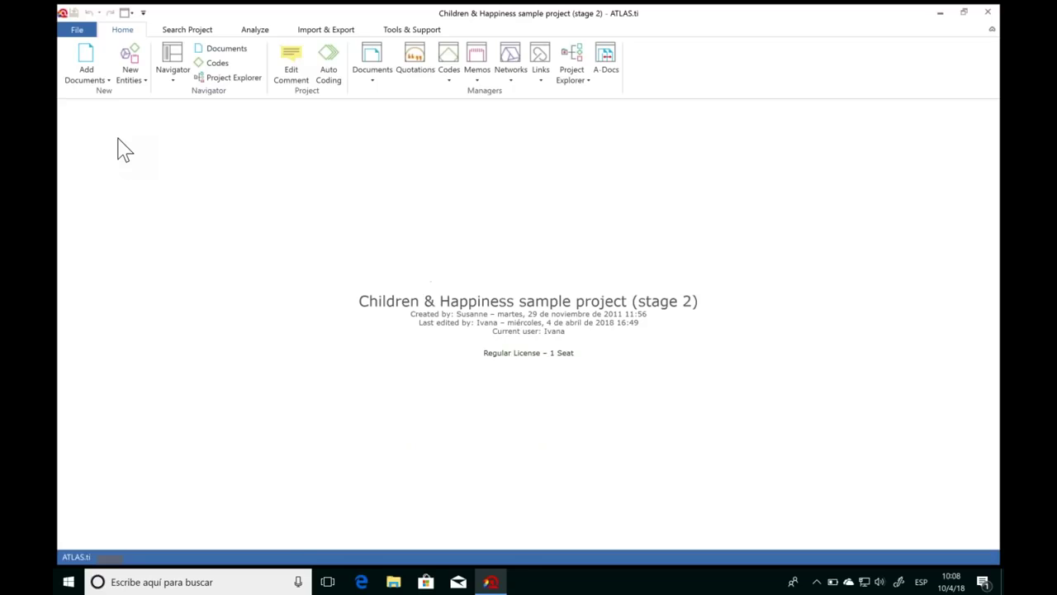
click(115, 149)
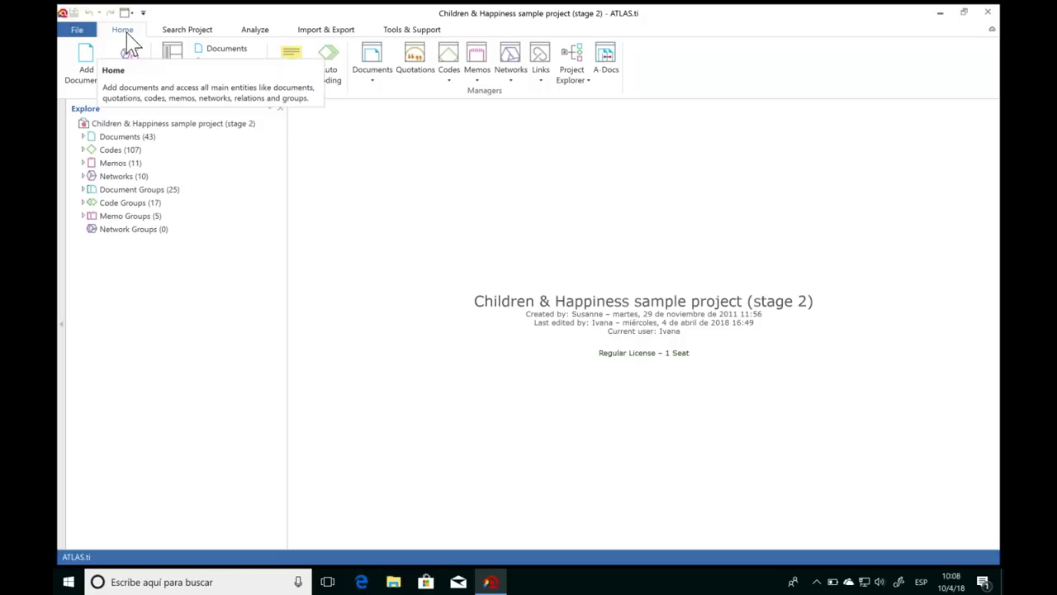
click(176, 33)
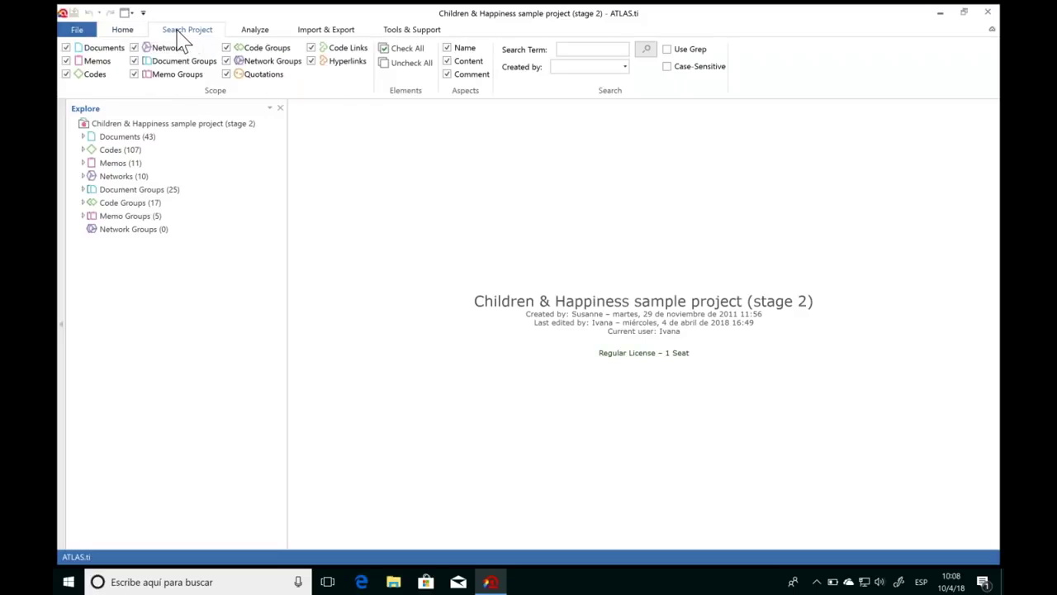
click(255, 35)
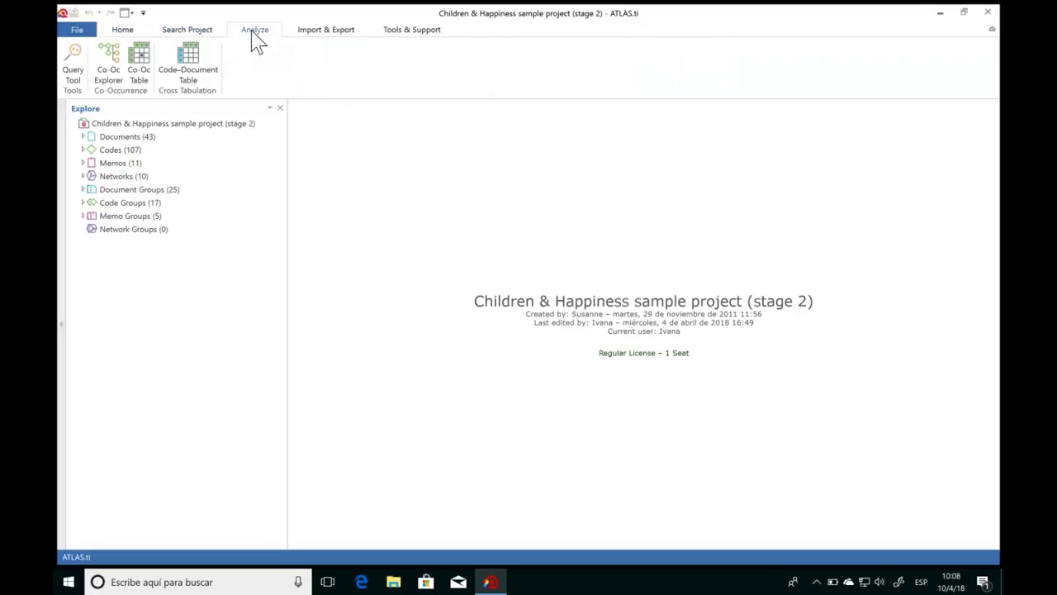
click(330, 35)
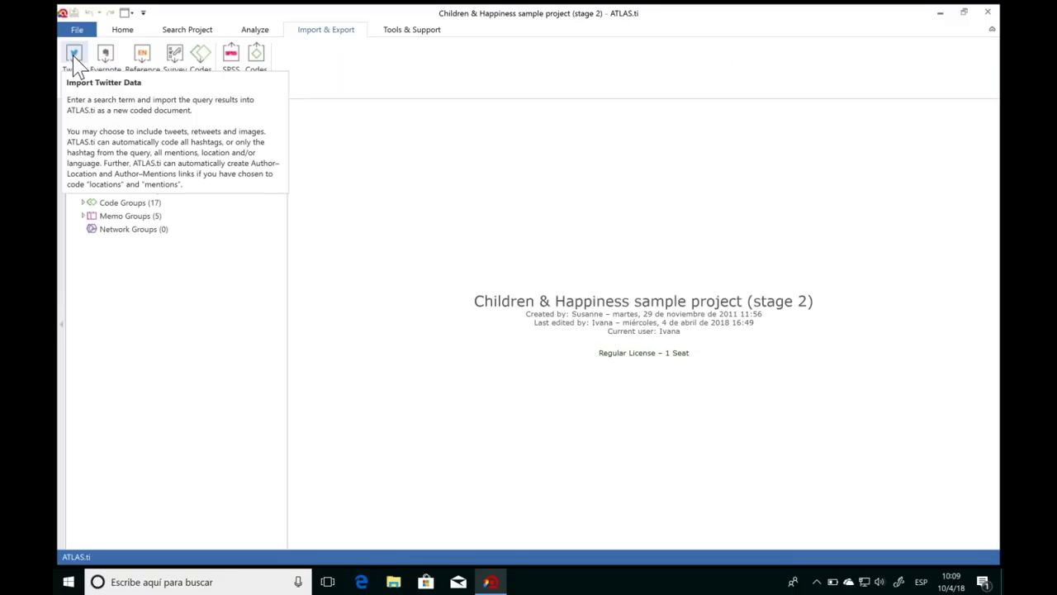
click(123, 30)
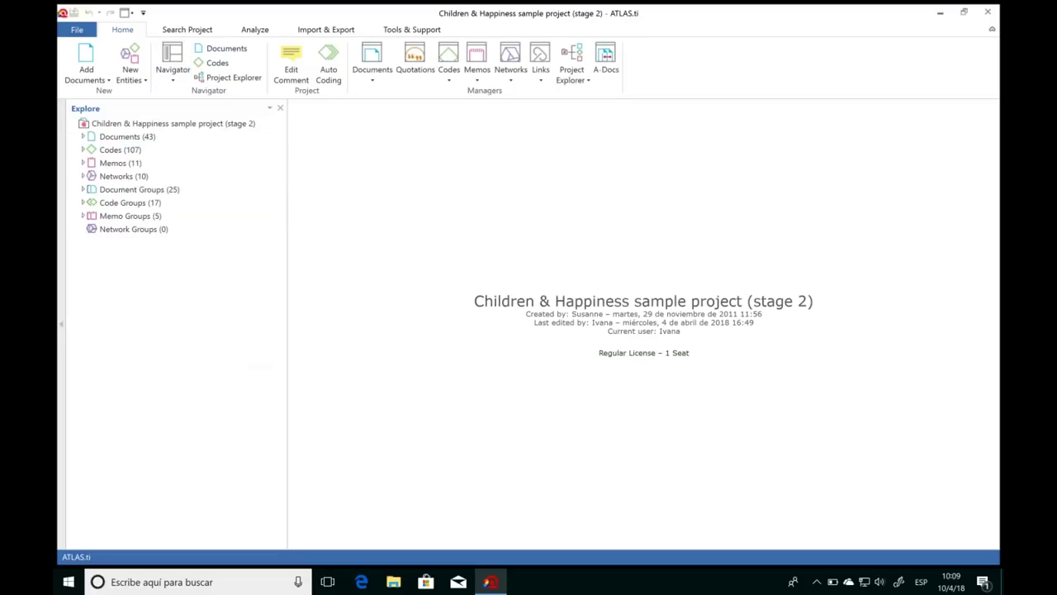
Expand the project's Documents branch and open PDF document D 1, "Think children will make you happy?".
click(121, 137)
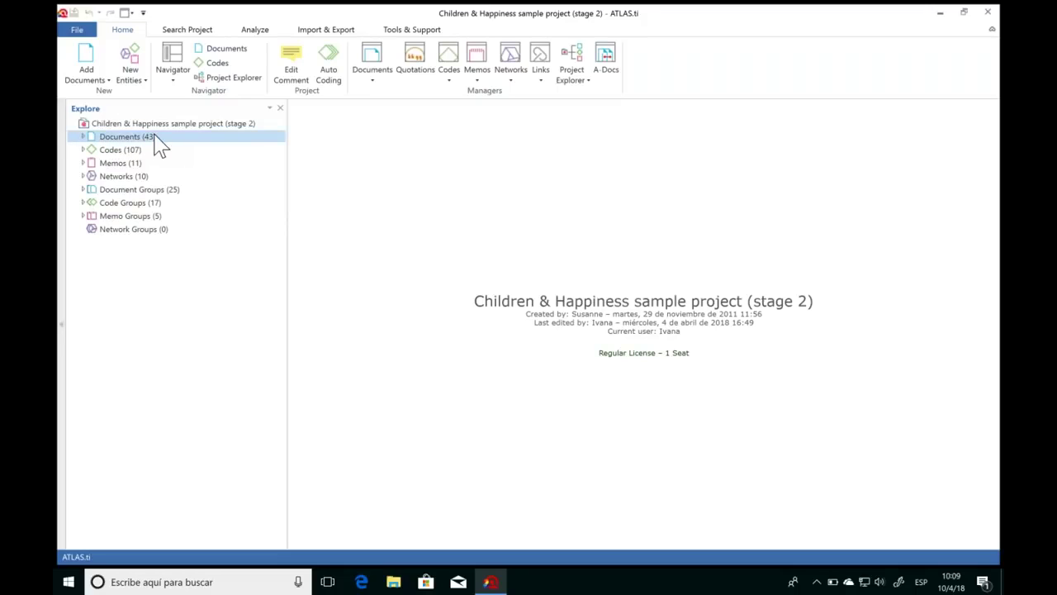
click(83, 136)
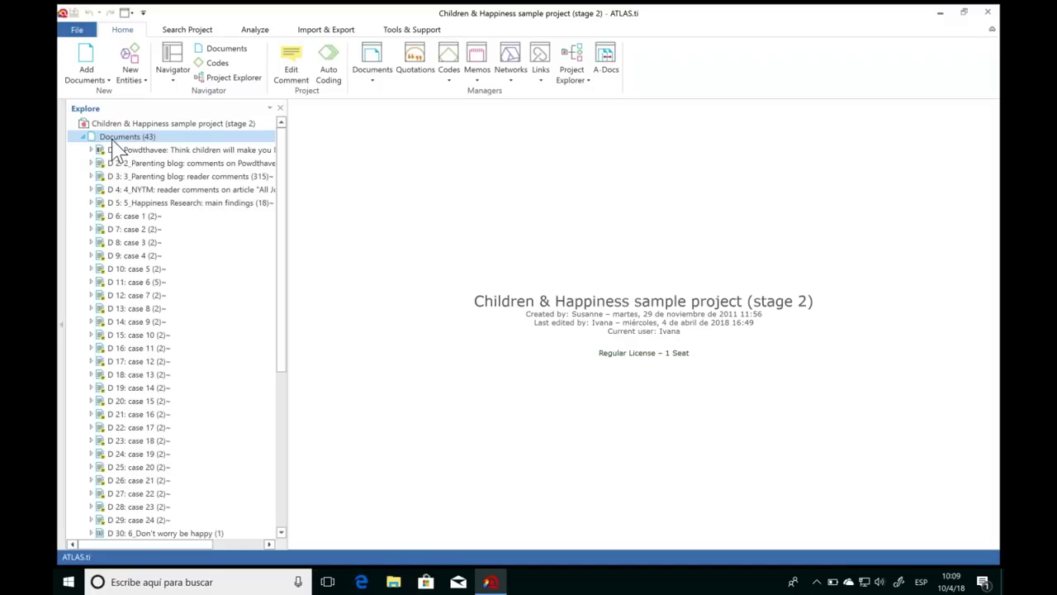
drag(285, 179, 279, 156)
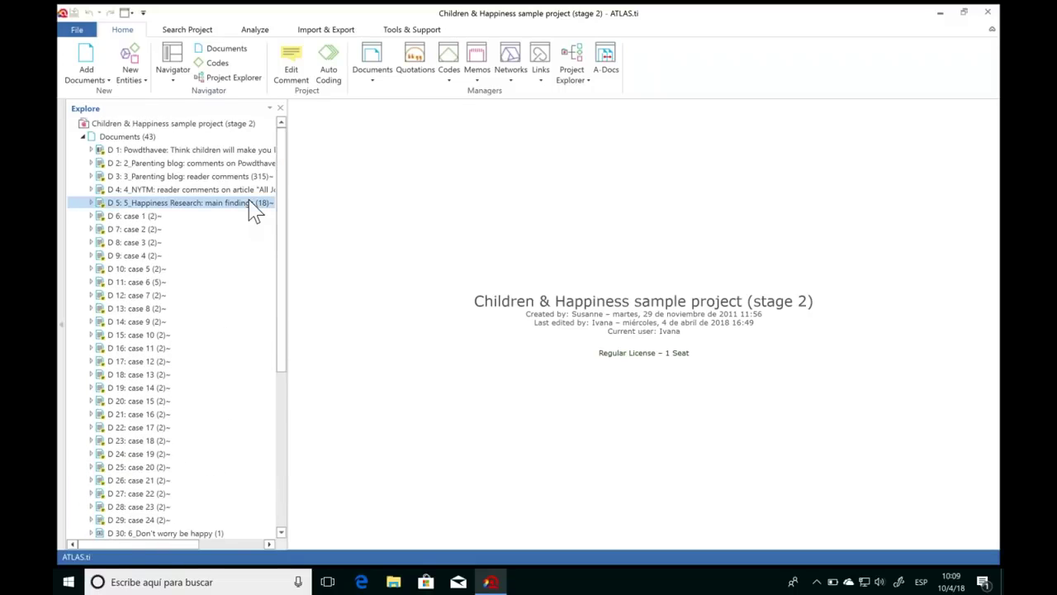
click(218, 152)
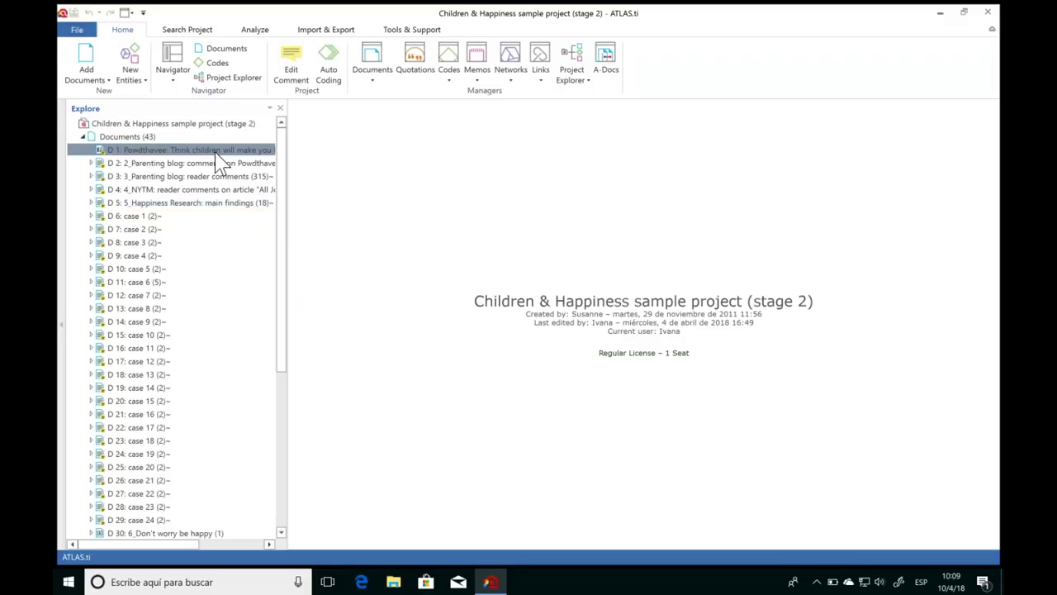
double_click(218, 153)
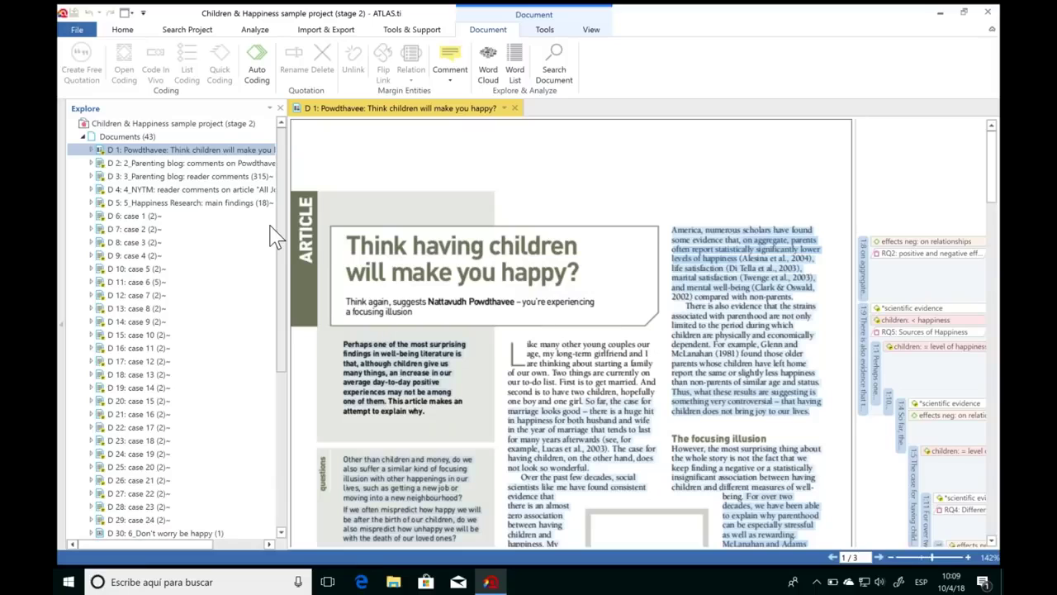
Open video document D 32 "Raising Children Off-Grid - This Morning" and image document D 31 "7_The route is the goal".
scroll(281, 223, down, 2)
scroll(284, 223, down, 2)
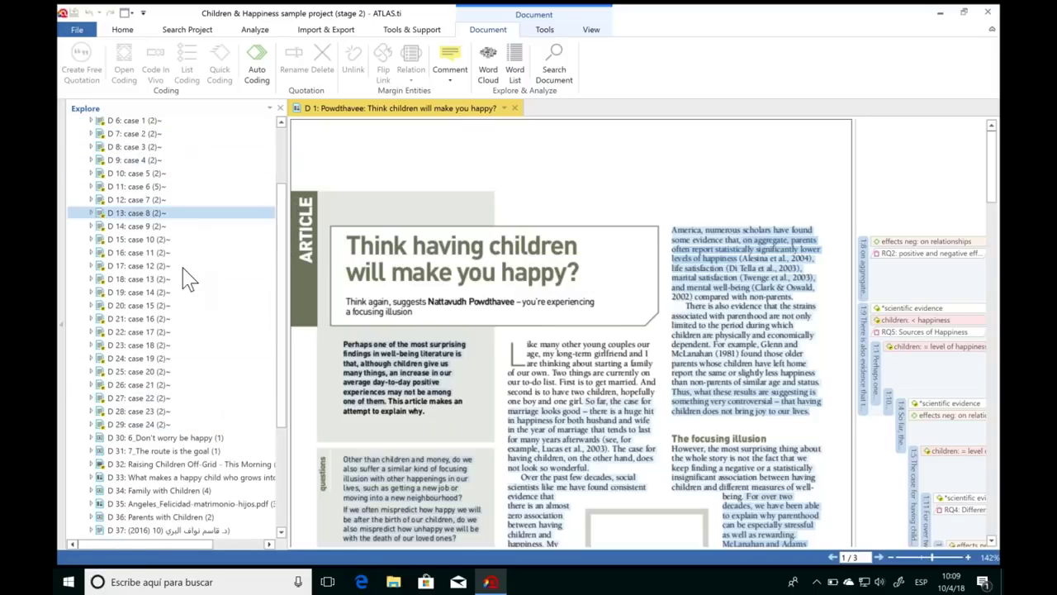
click(194, 465)
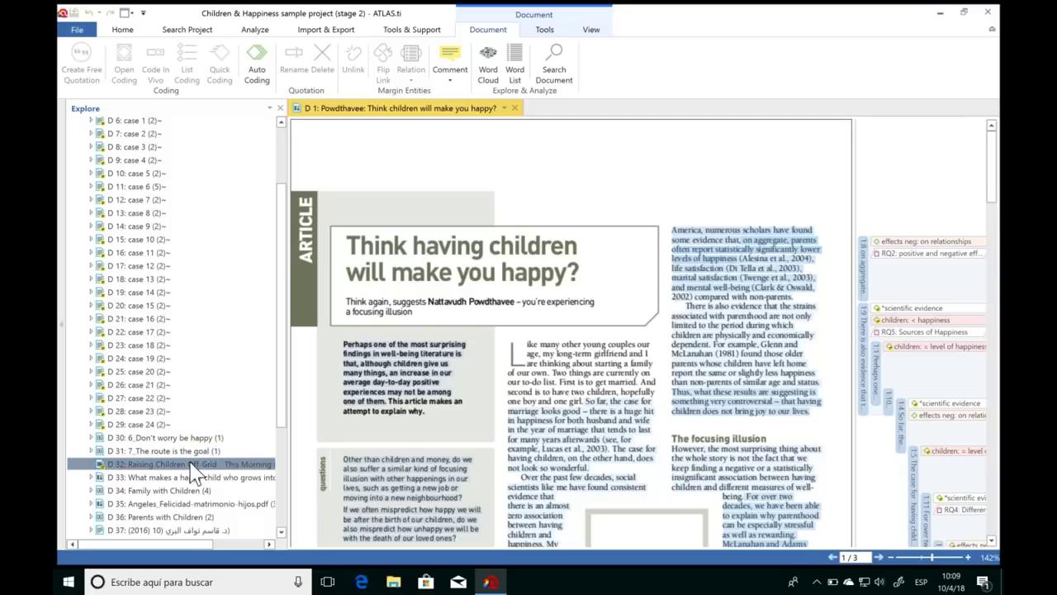
double_click(194, 465)
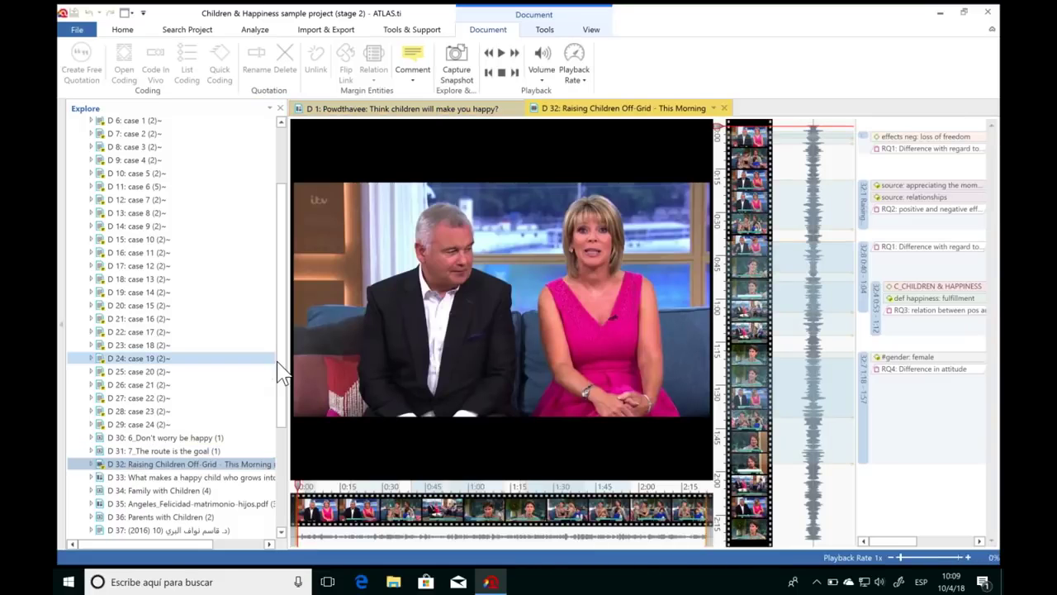
drag(277, 382, 276, 427)
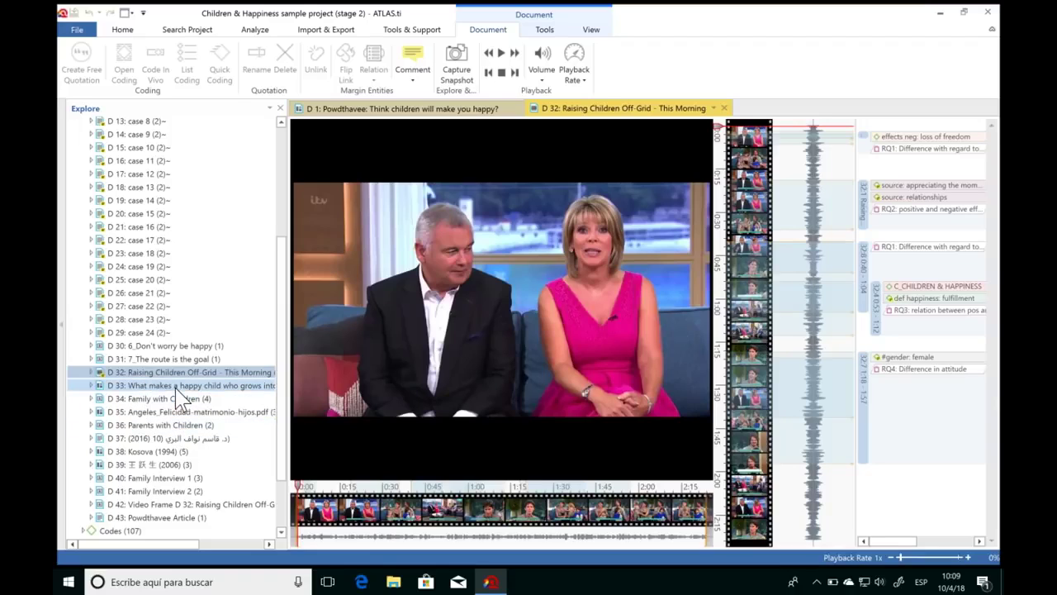
double_click(165, 361)
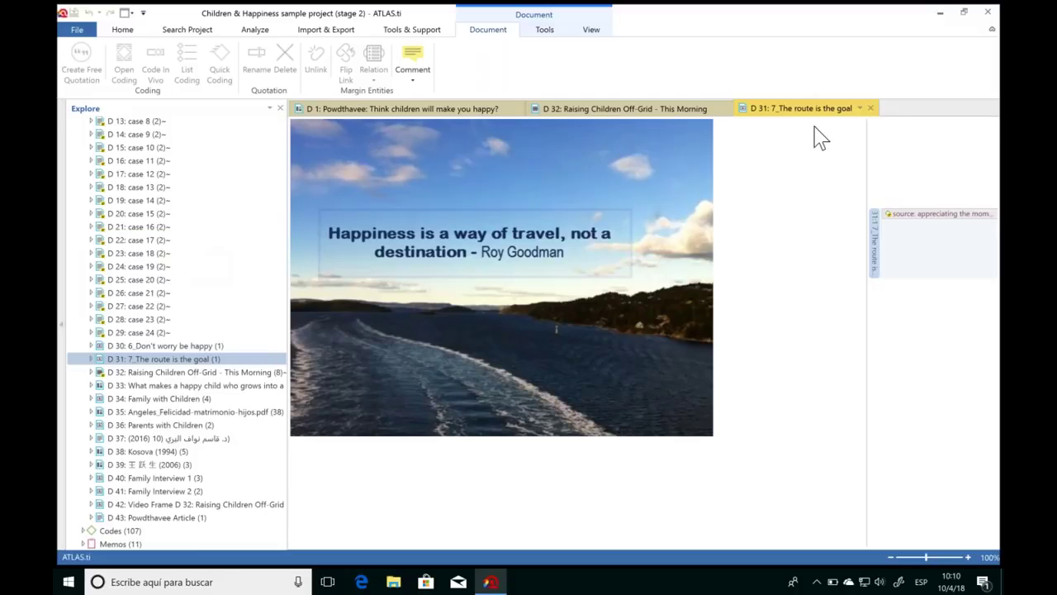
Switch between the open documents D 32, D 1 and D 31 to compare how video, PDF and image files are displayed.
click(627, 109)
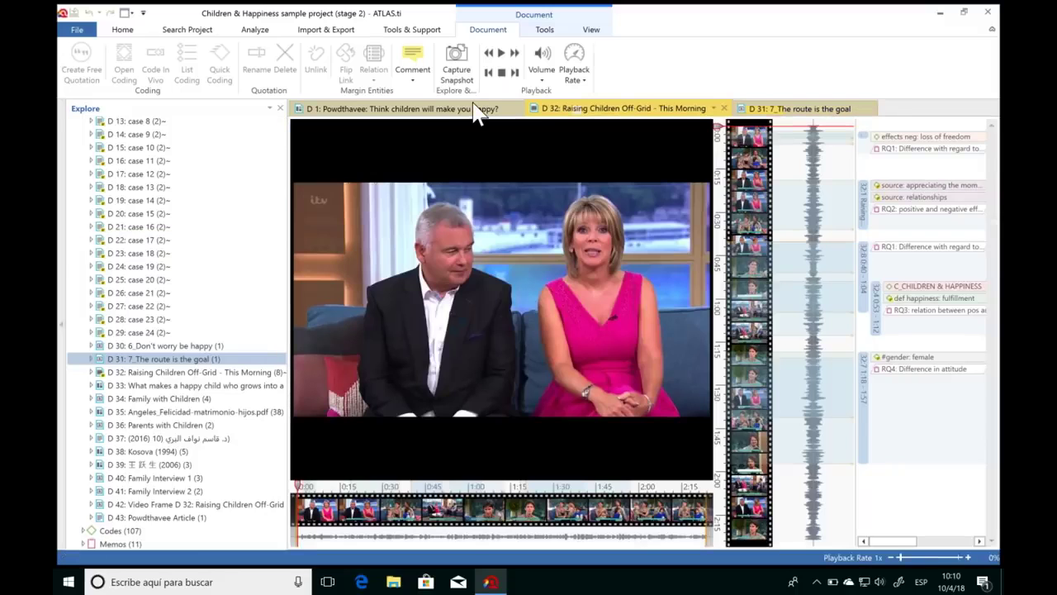
click(449, 109)
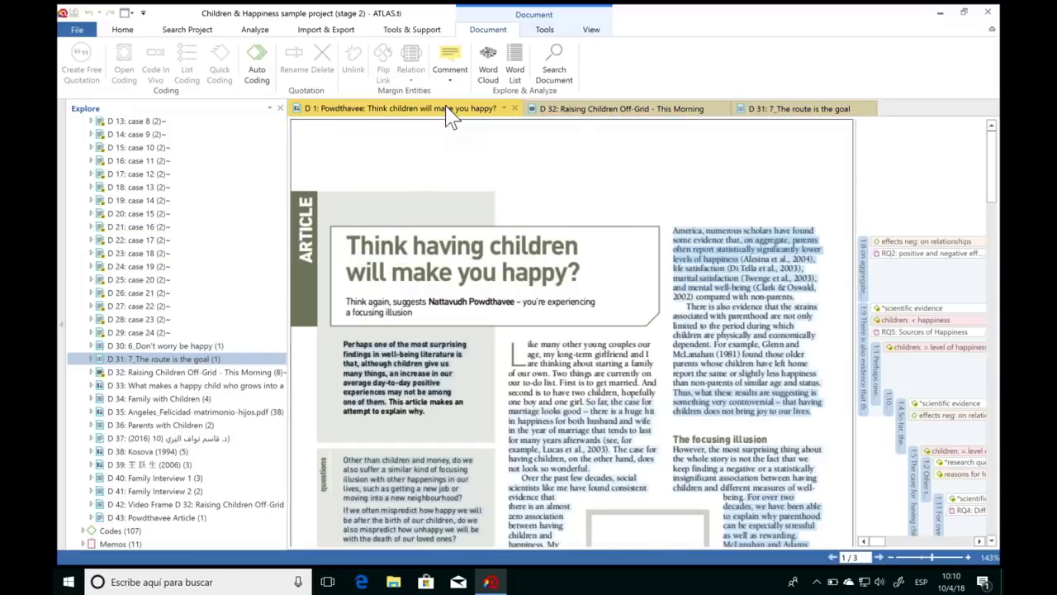
click(582, 109)
mouse_move(463, 325)
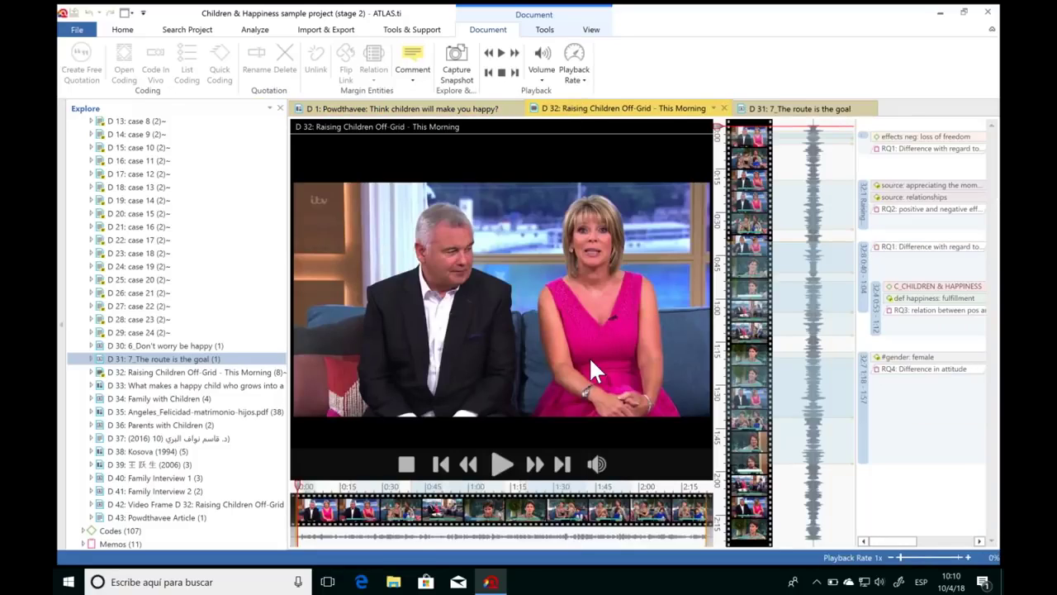
click(777, 112)
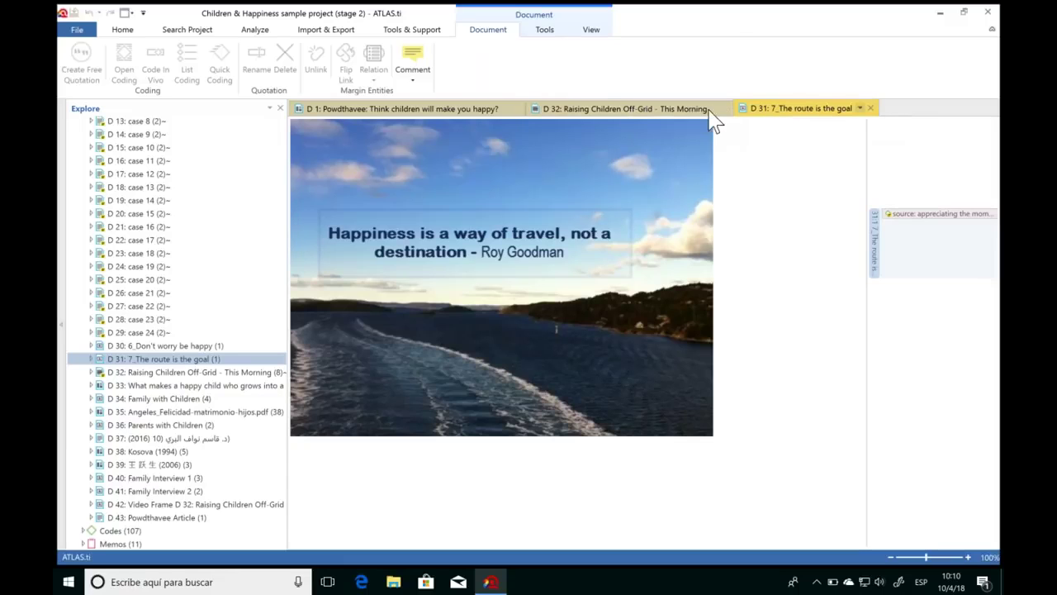
Close all open documents except D 1.
click(422, 111)
click(505, 109)
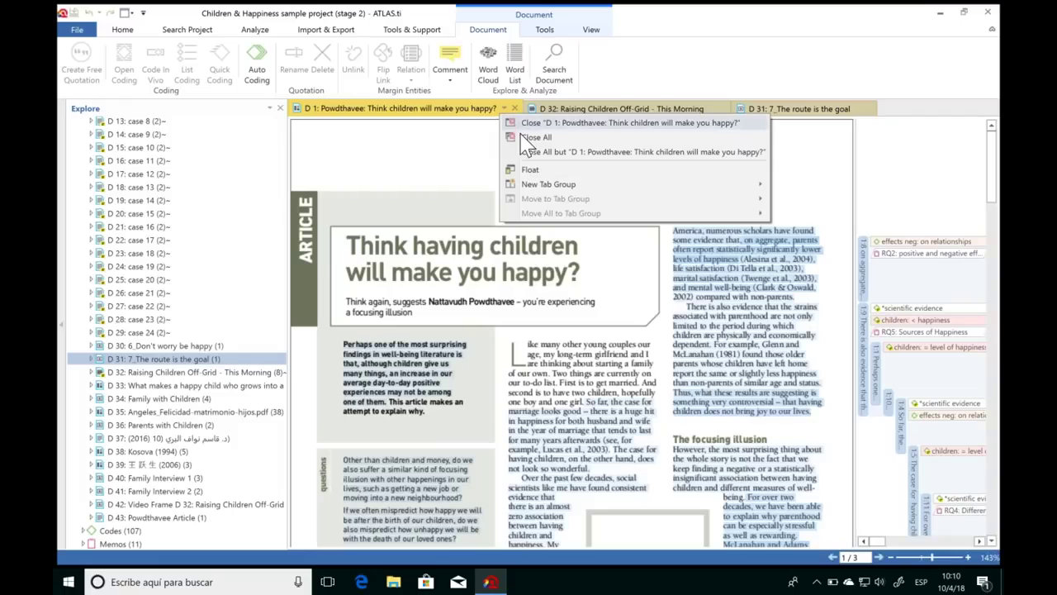
click(649, 157)
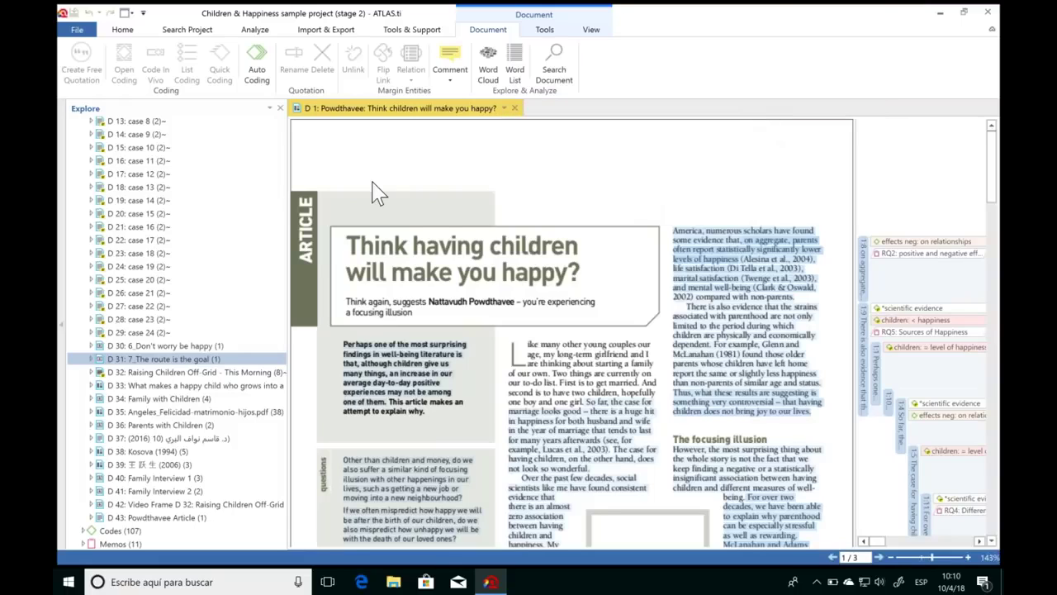
drag(285, 355, 283, 248)
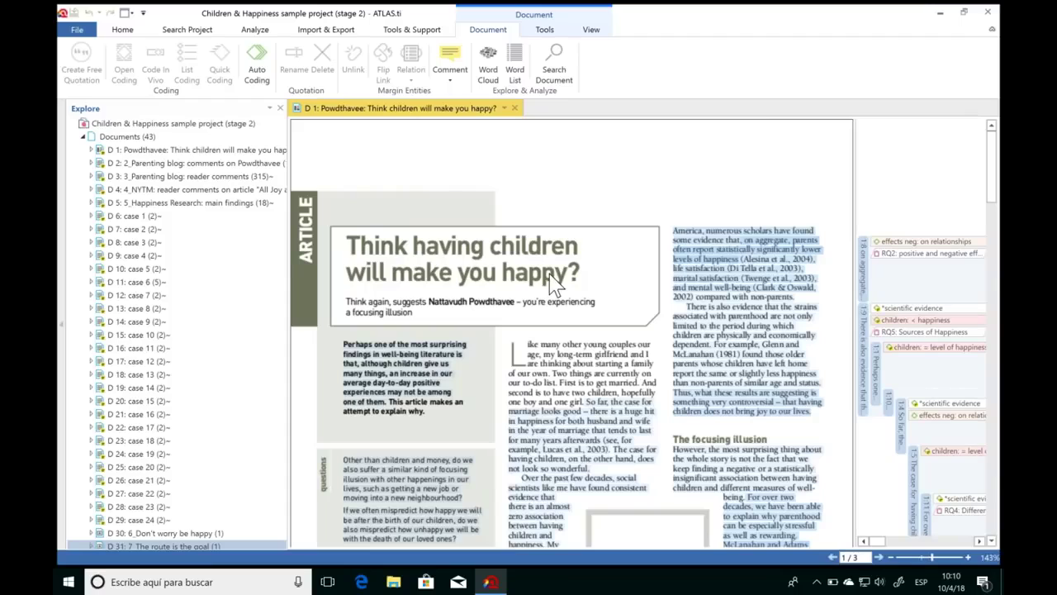
click(122, 30)
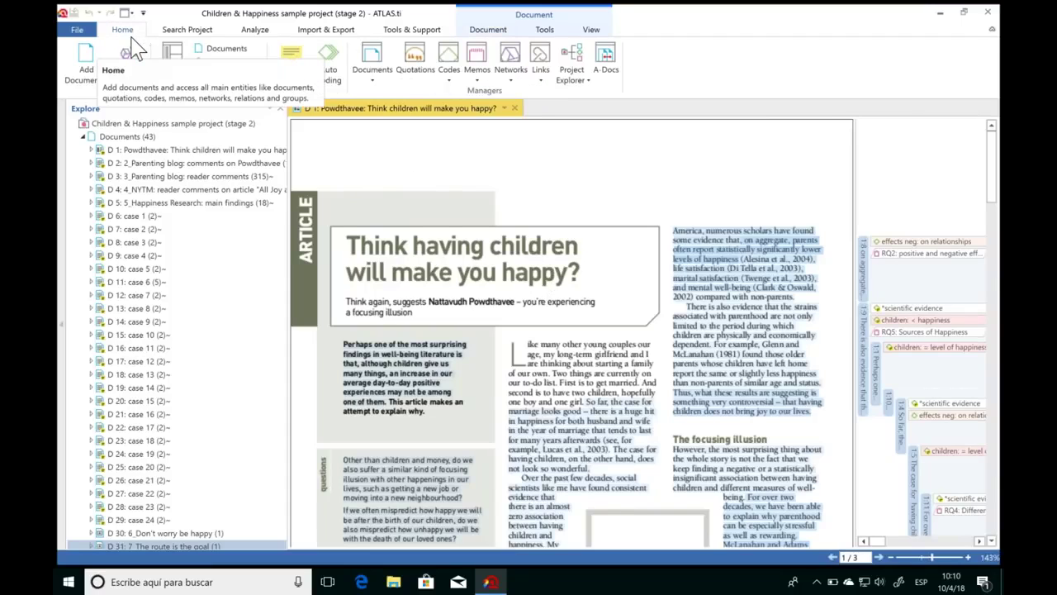
click(97, 80)
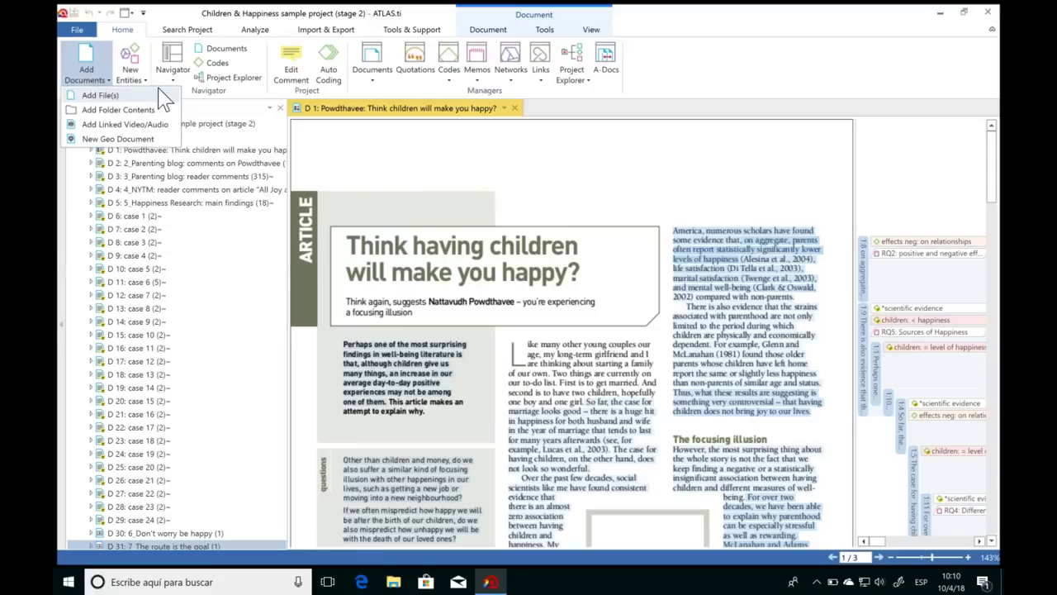
click(376, 153)
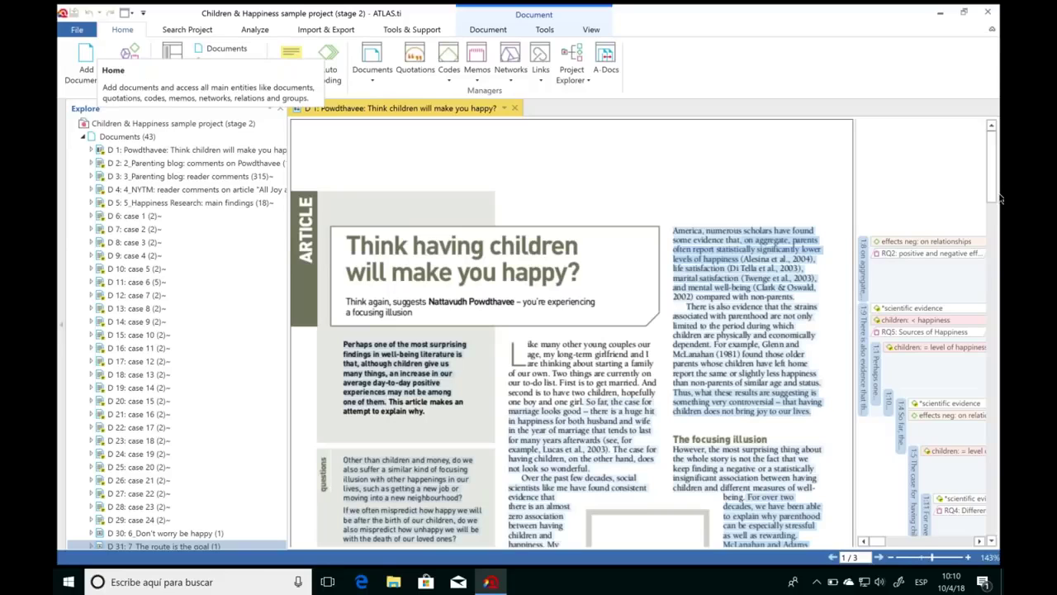
View the last page of D 1, and open text document D 43 from the project's document list.
drag(998, 170, 995, 438)
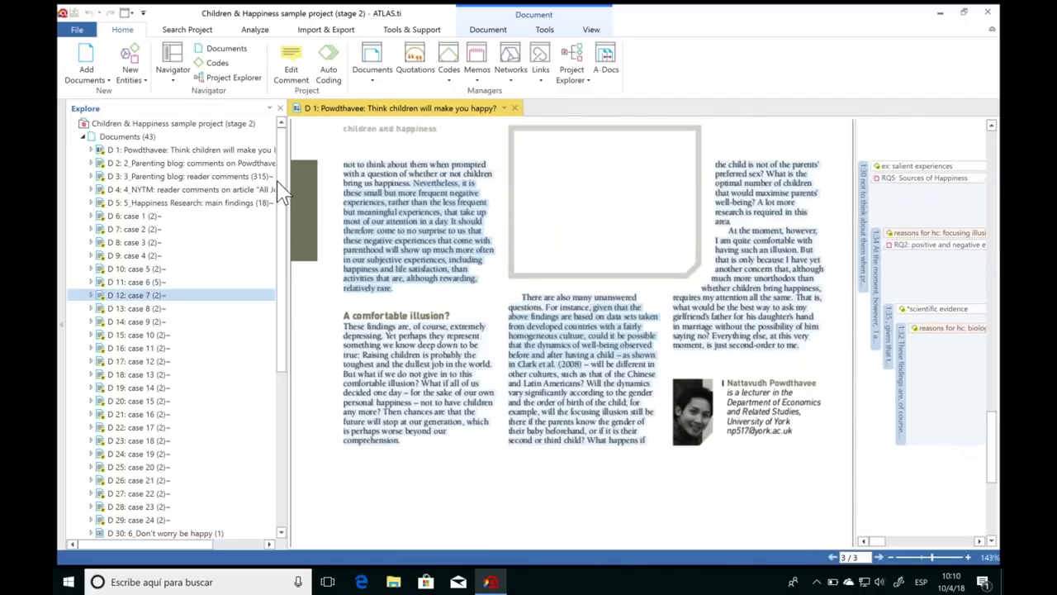
scroll(280, 276, down, 6)
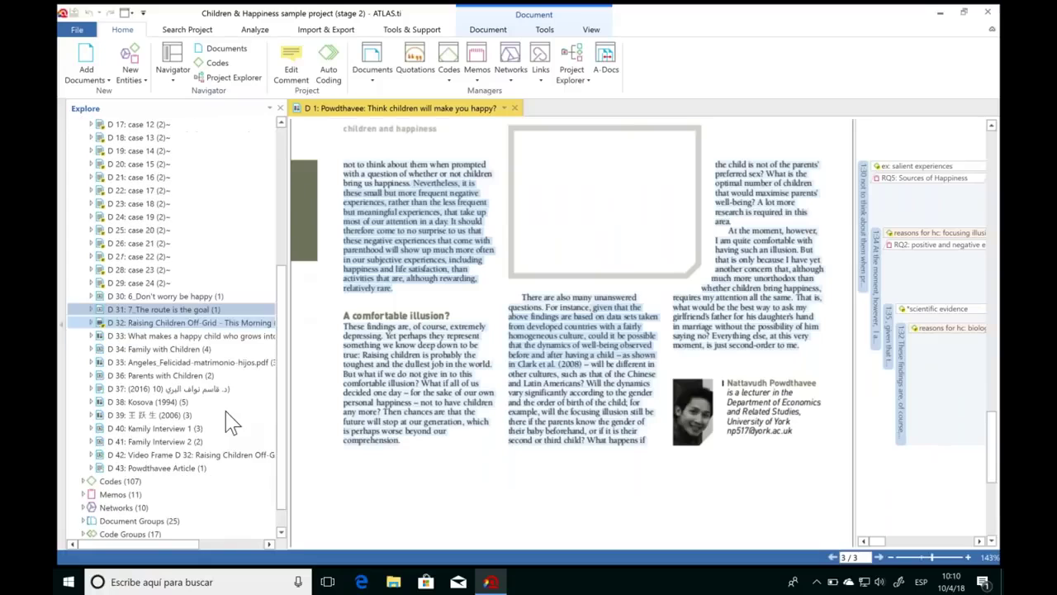
click(170, 468)
double_click(169, 475)
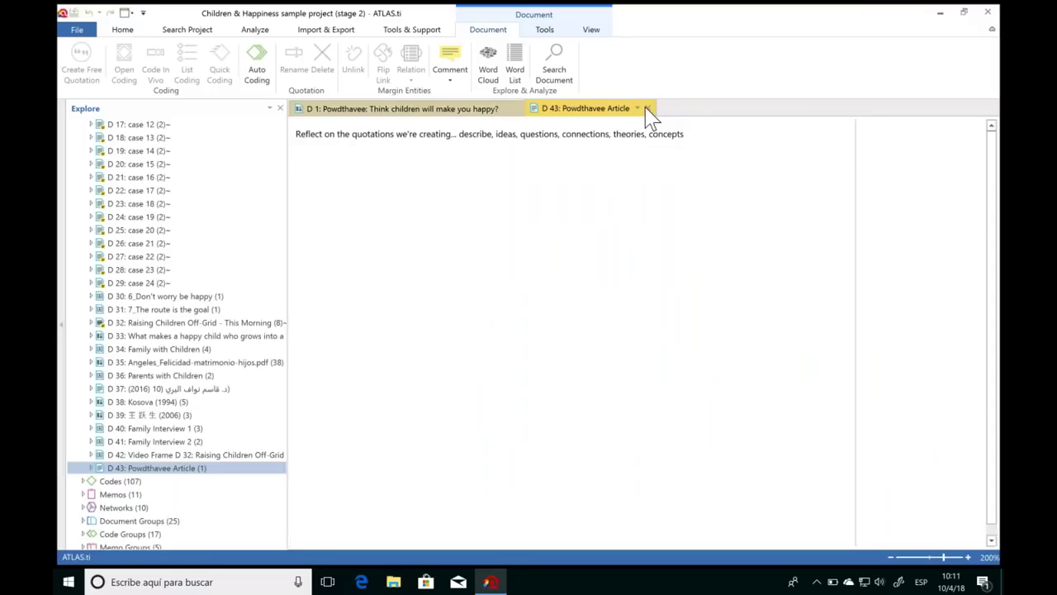
Return to D 1 and close document D 43.
click(487, 116)
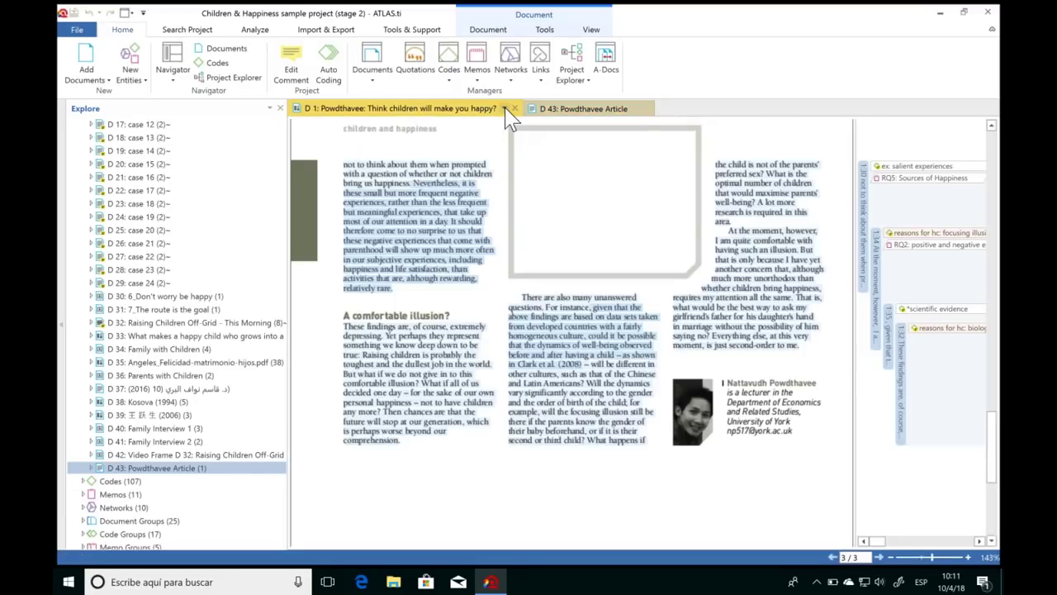
click(504, 109)
click(224, 429)
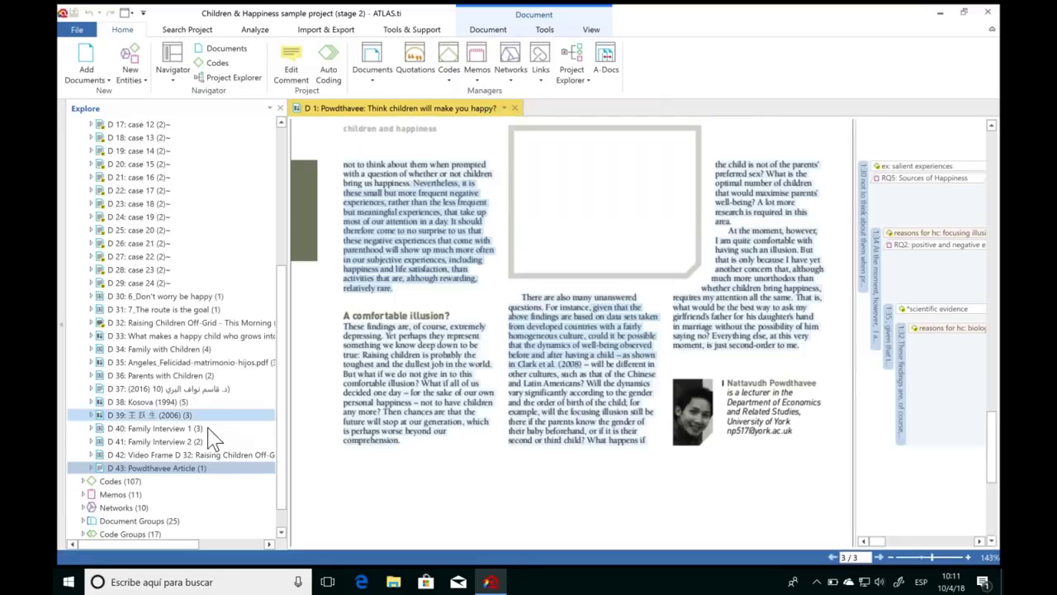
Open PDF document D 35 and go to the coded passages on page 3.
scroll(264, 382, up, 1)
double_click(264, 381)
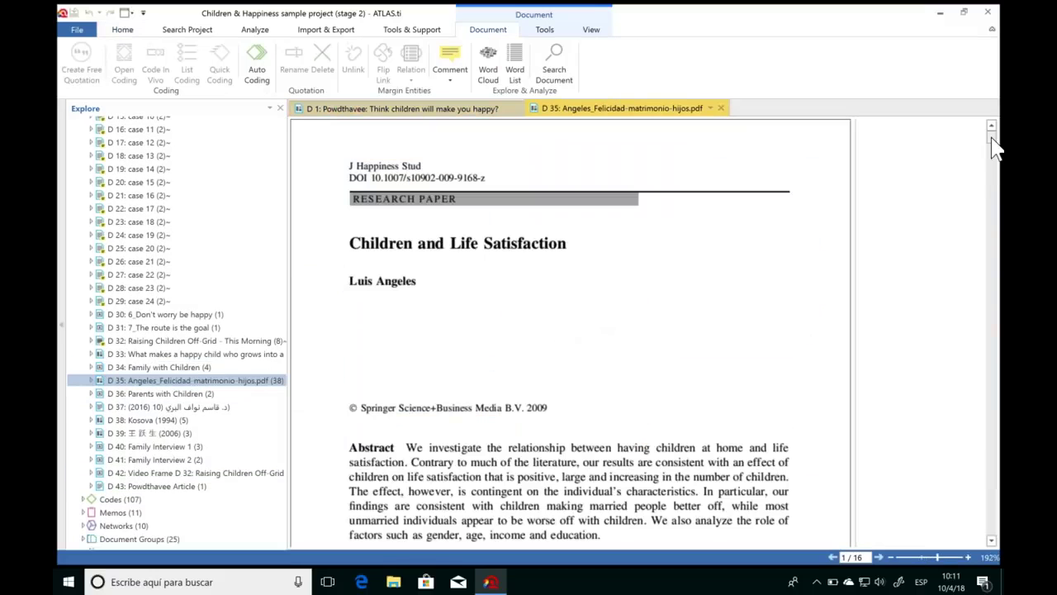
drag(992, 137, 996, 187)
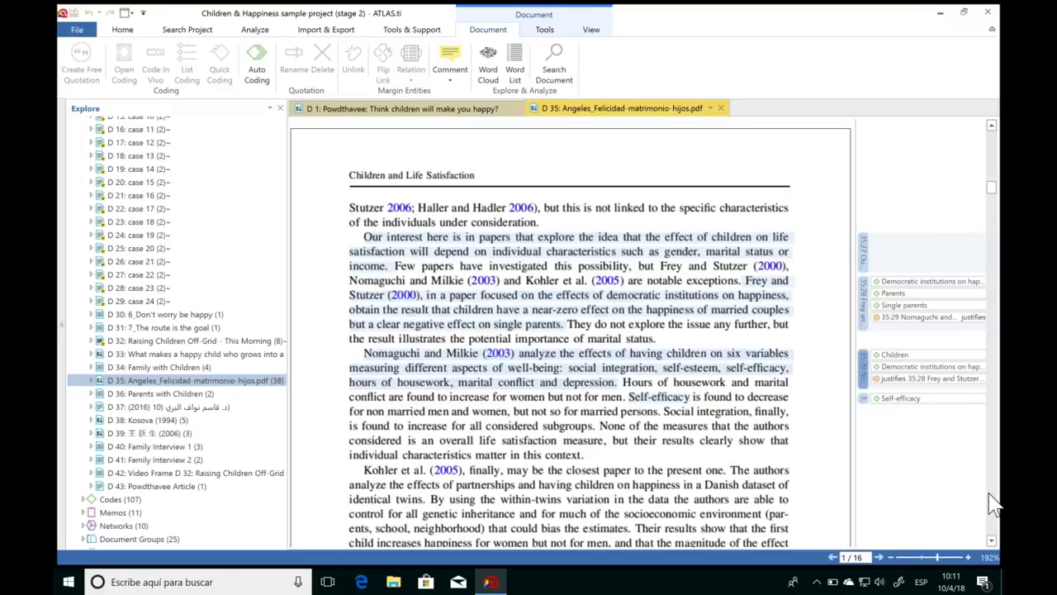
drag(993, 186, 993, 189)
scroll(994, 189, down, 3)
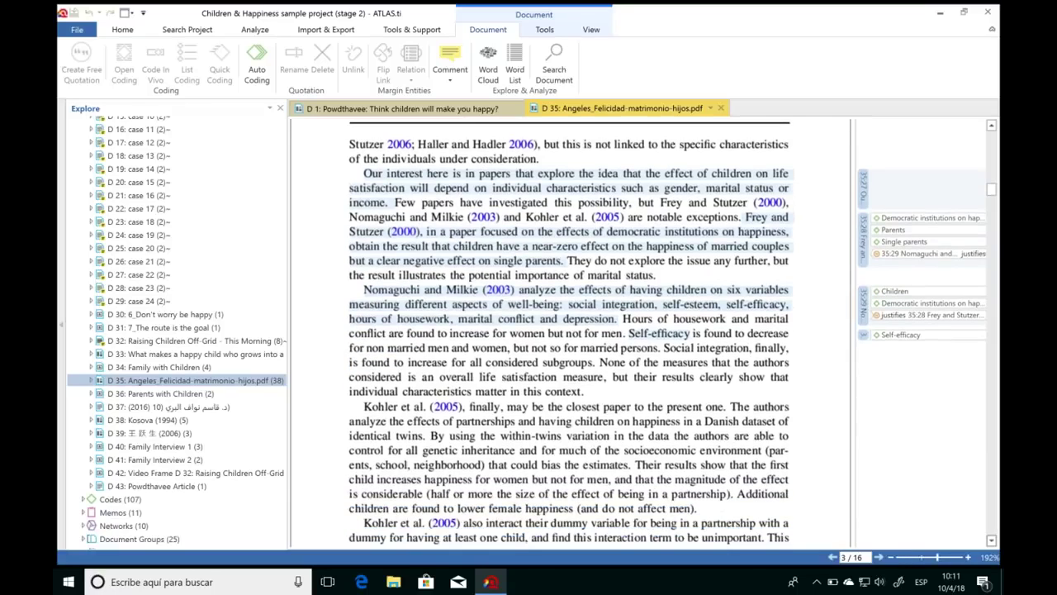
scroll(568, 333, down, 2)
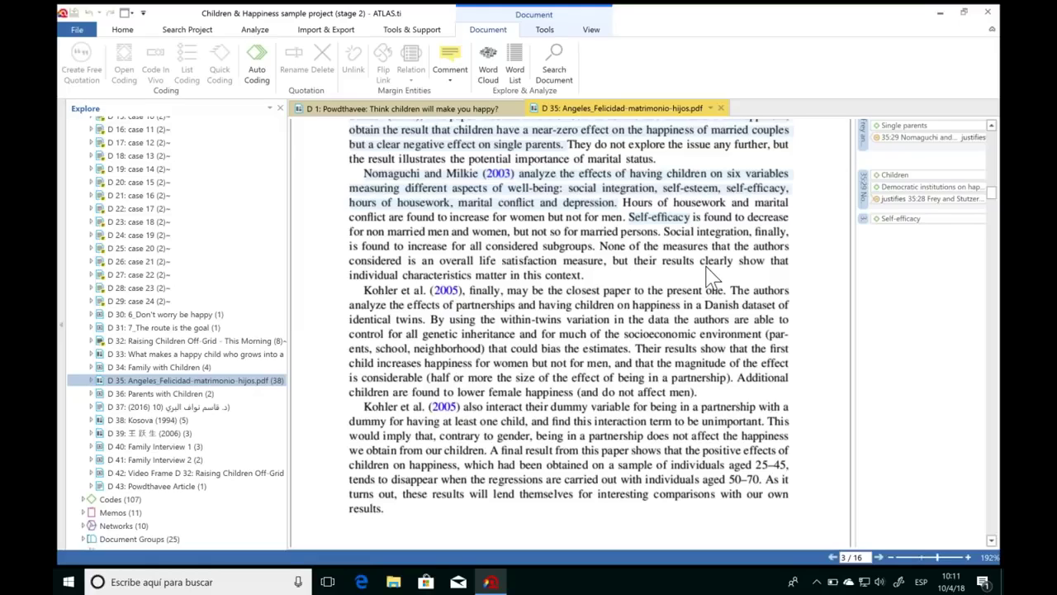
Create a free quotation from the page 3 passage "The authors analyze the effects of partnerships" through "identical twins.".
drag(730, 291, 423, 318)
drag(499, 318, 426, 320)
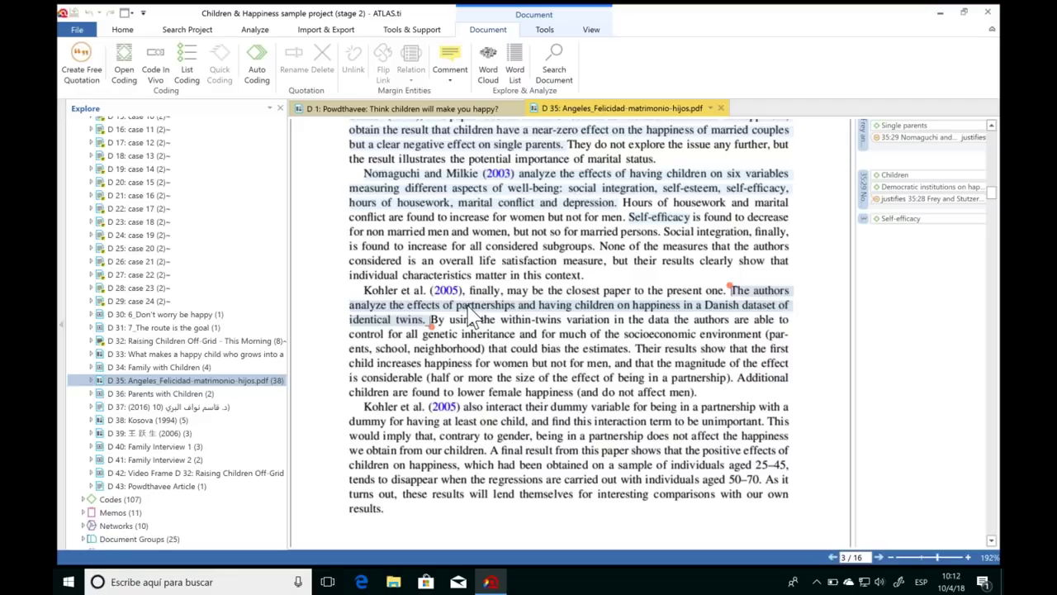
right_click(471, 314)
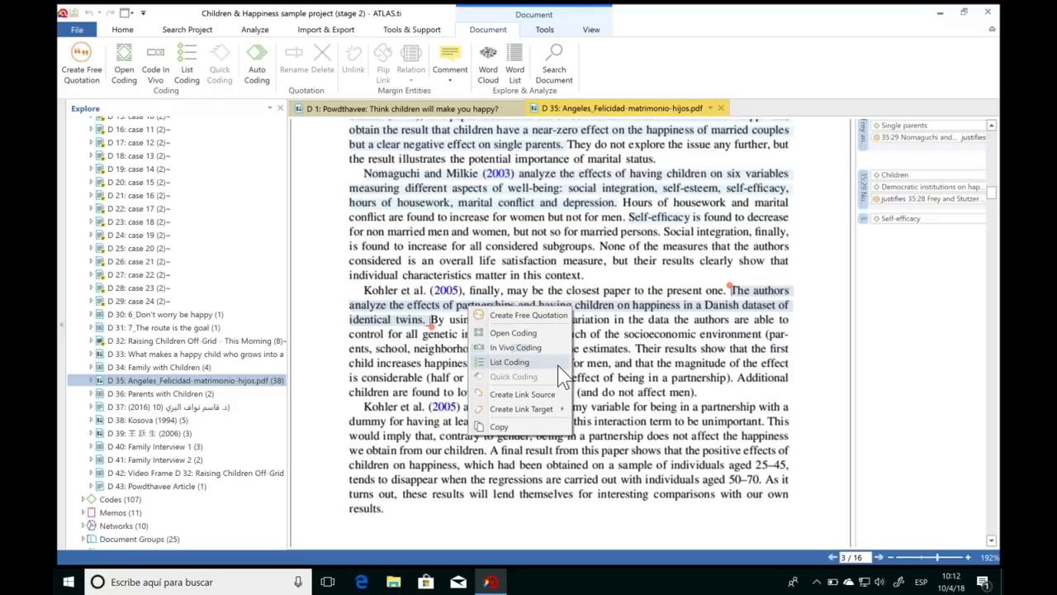
click(547, 318)
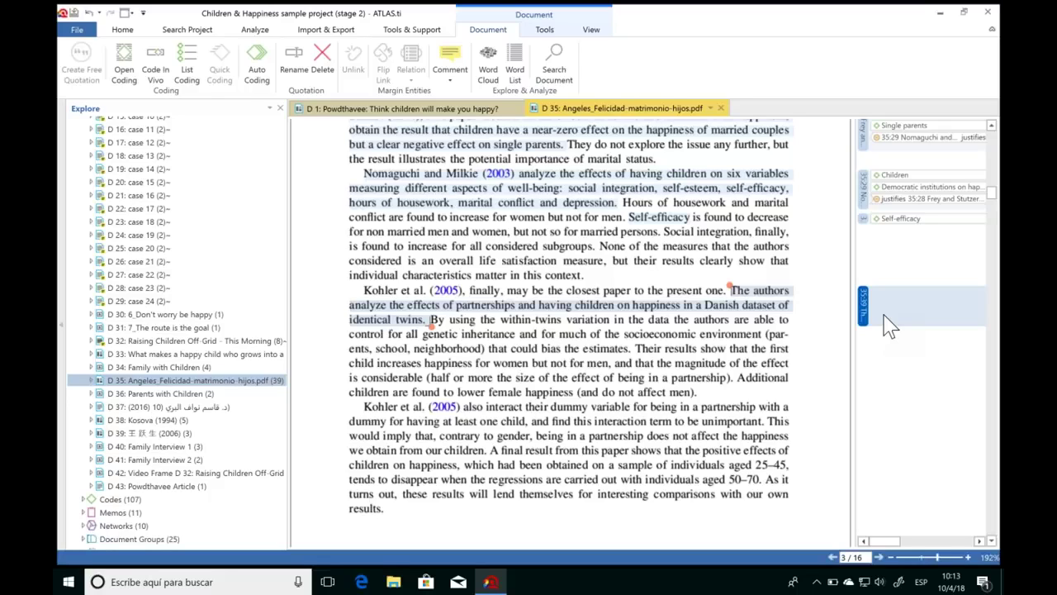
Inspect the margin codes Children and Democratic institutions on happiness, close the code's comment editor, and reselect the new quotation.
click(893, 175)
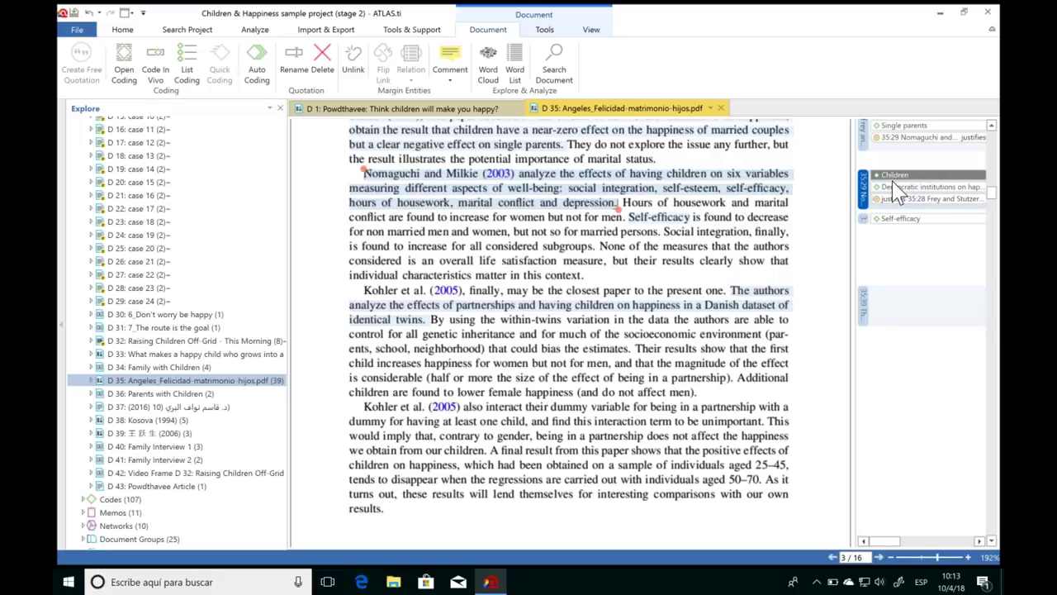
click(896, 186)
double_click(896, 187)
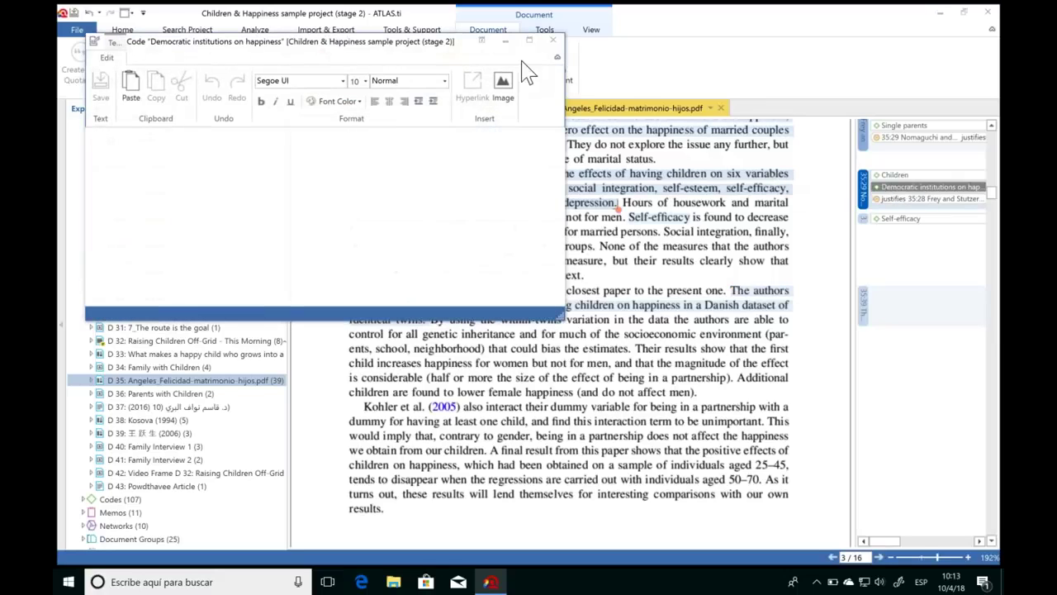
click(554, 33)
click(864, 308)
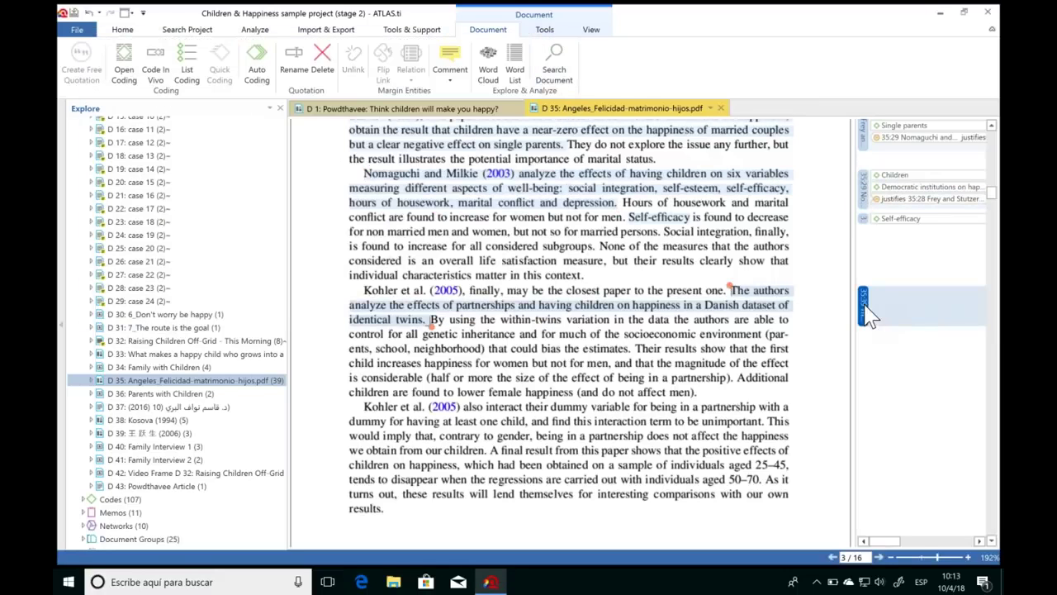
Start Open Coding on the passage "By using the within-twins variation" through "bias the estimates." and enter the code name "Previous experiment".
drag(430, 320, 540, 336)
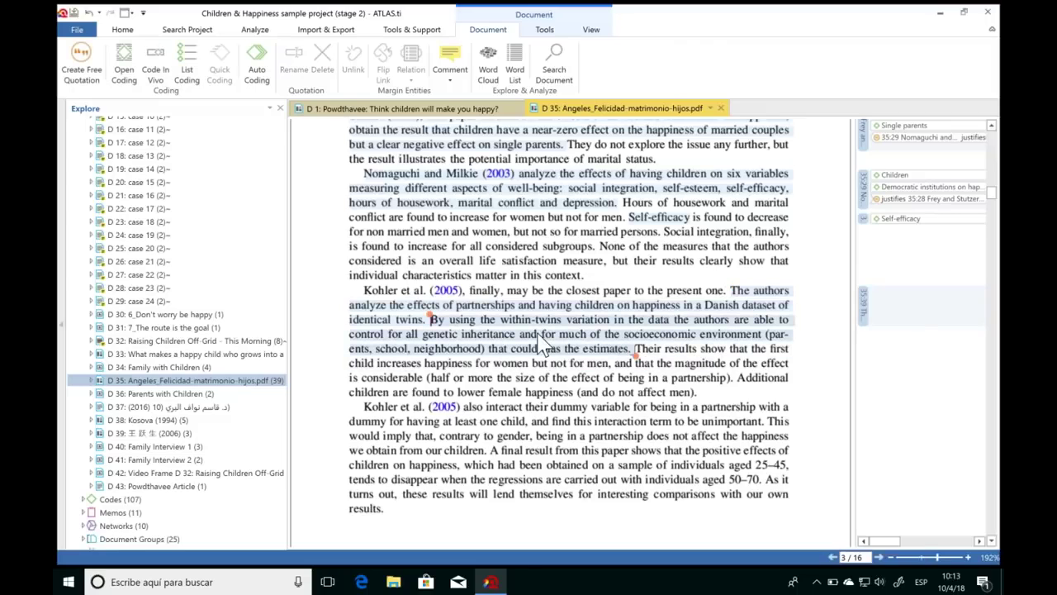
right_click(539, 336)
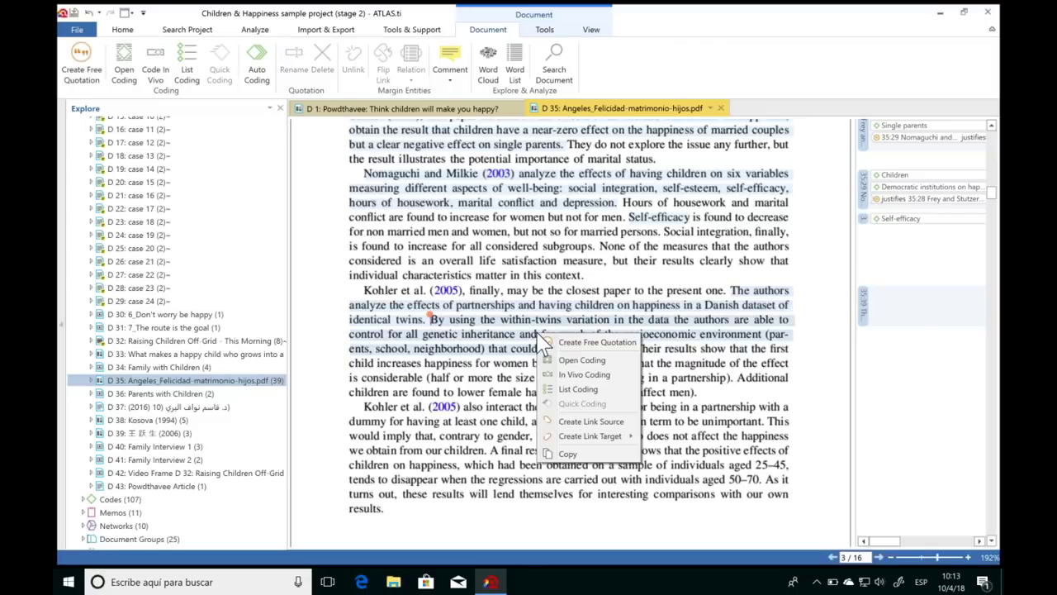
click(582, 366)
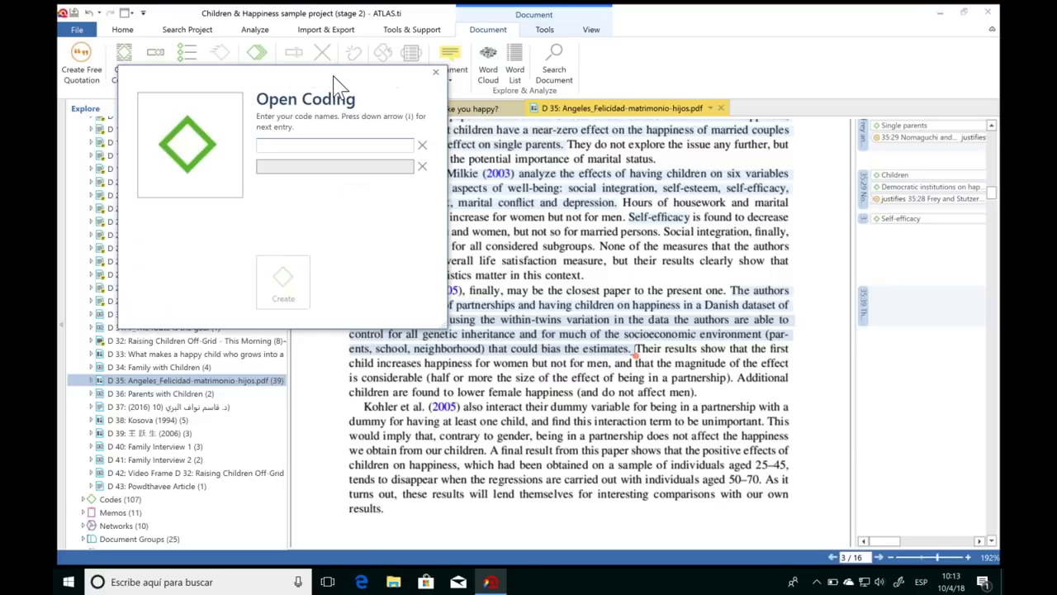
drag(317, 81, 283, 71)
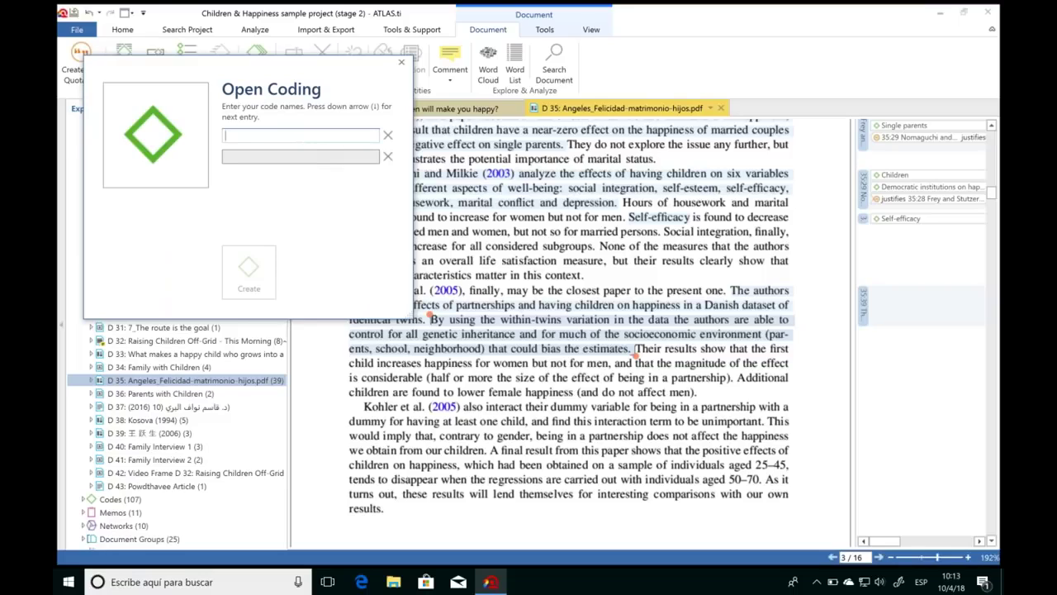
text(Previous experimen)
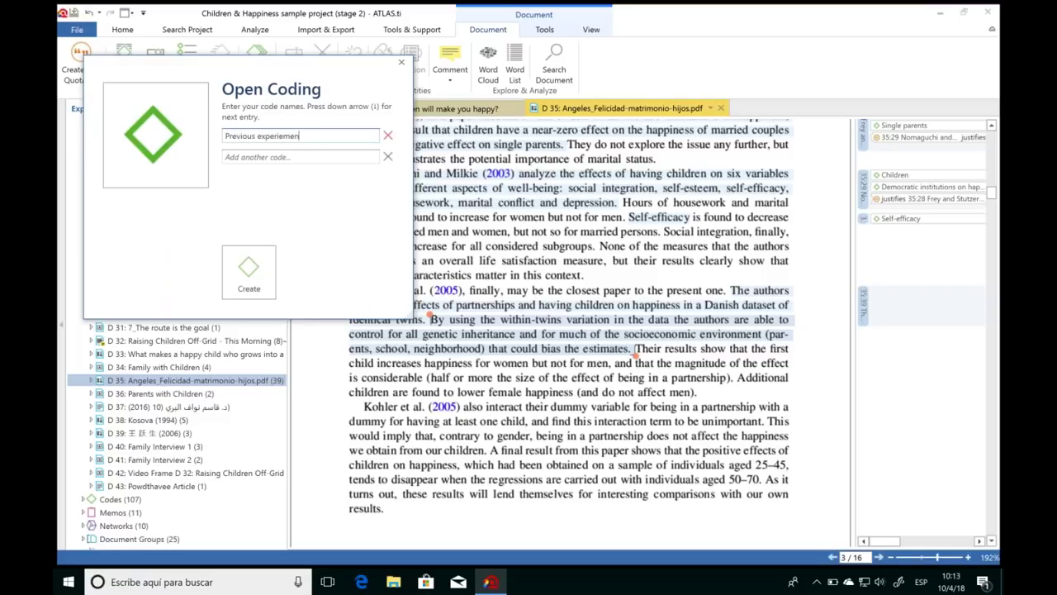
text(t)
key(Down)
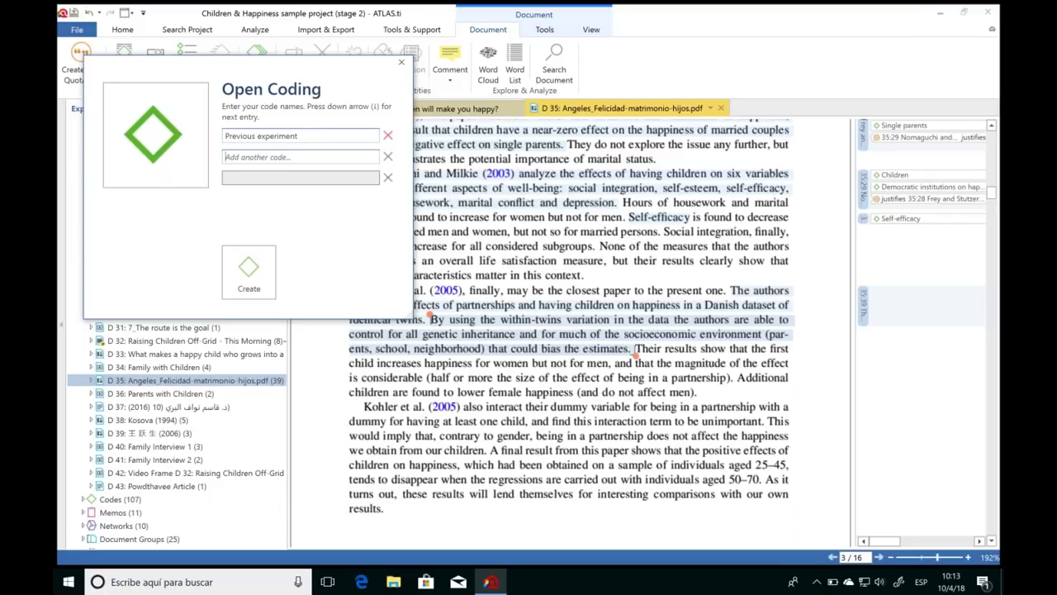
Add the code names "Socioeconomic envirnoment" and "Genetic inheritance", and create the codes for the selected passage.
text(Socioe)
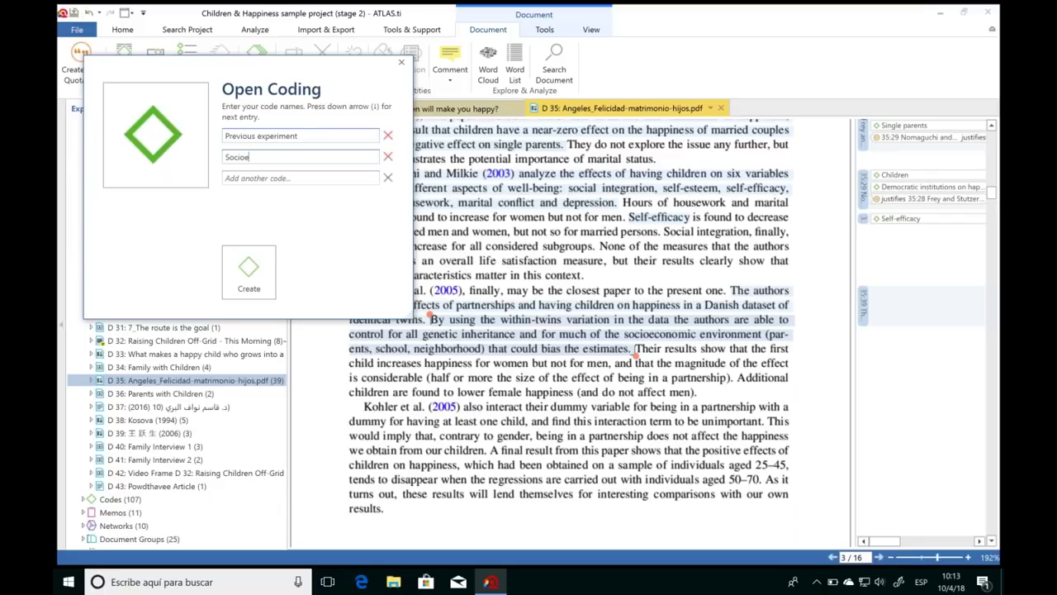
text(conomic envirnoment)
key(Down)
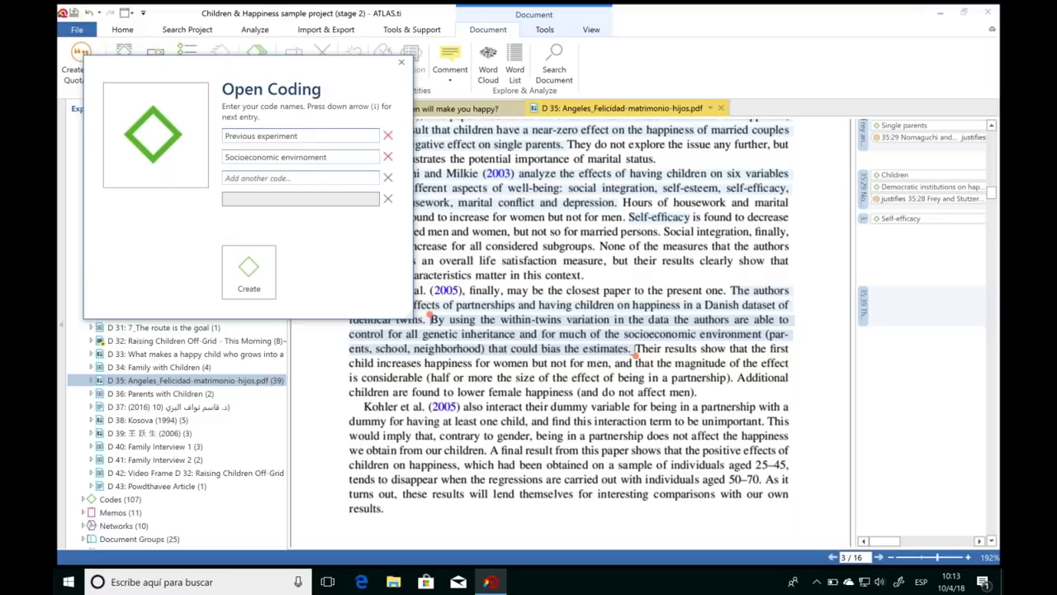
text(Genetif ci)
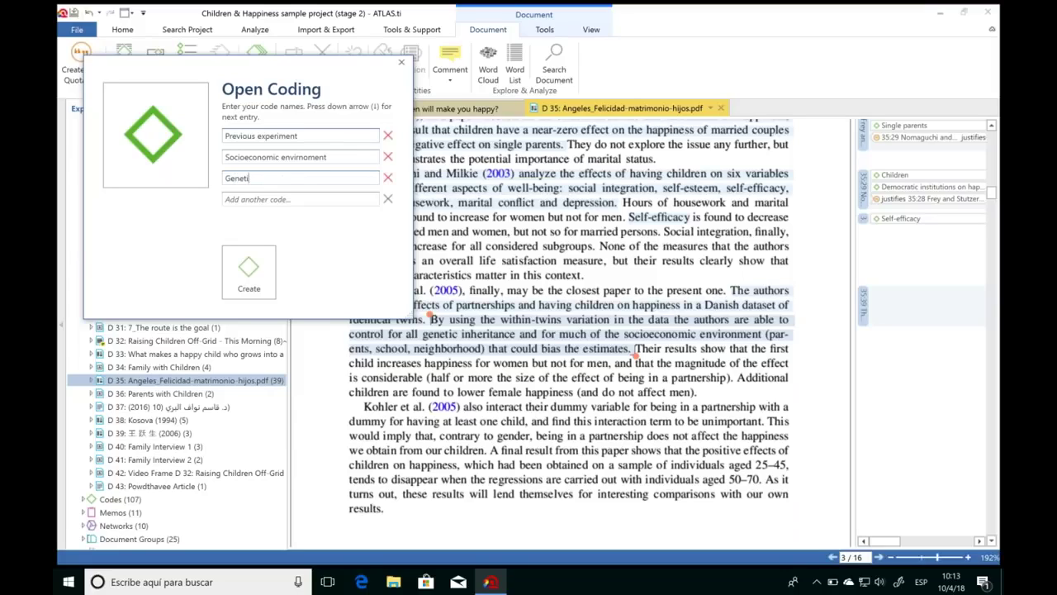
key(BackSpace)
key(BackSpace)
key(BackSpace)
key(BackSpace)
text(c inheritance)
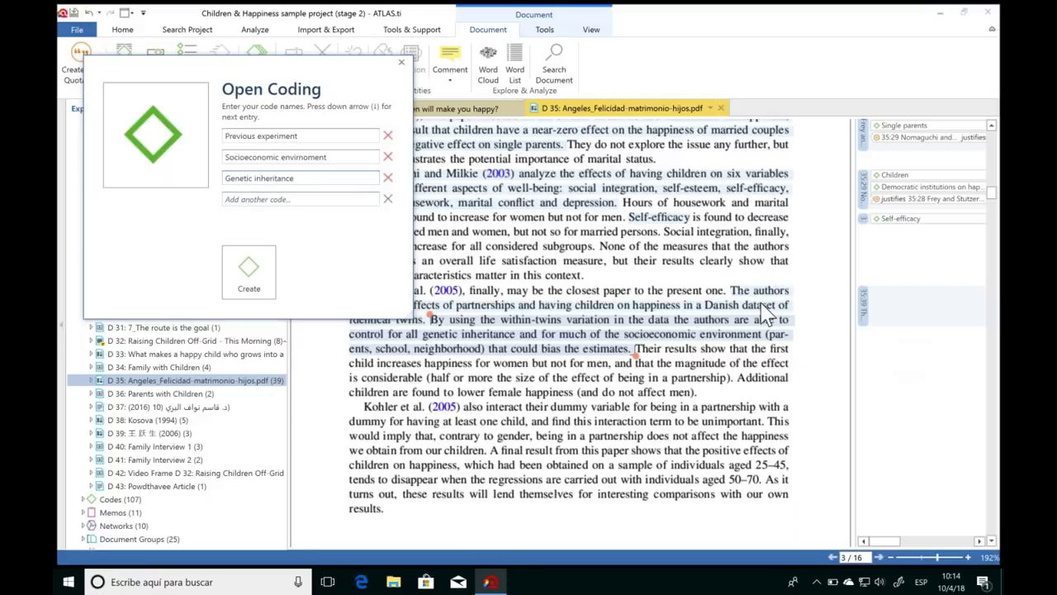
click(263, 274)
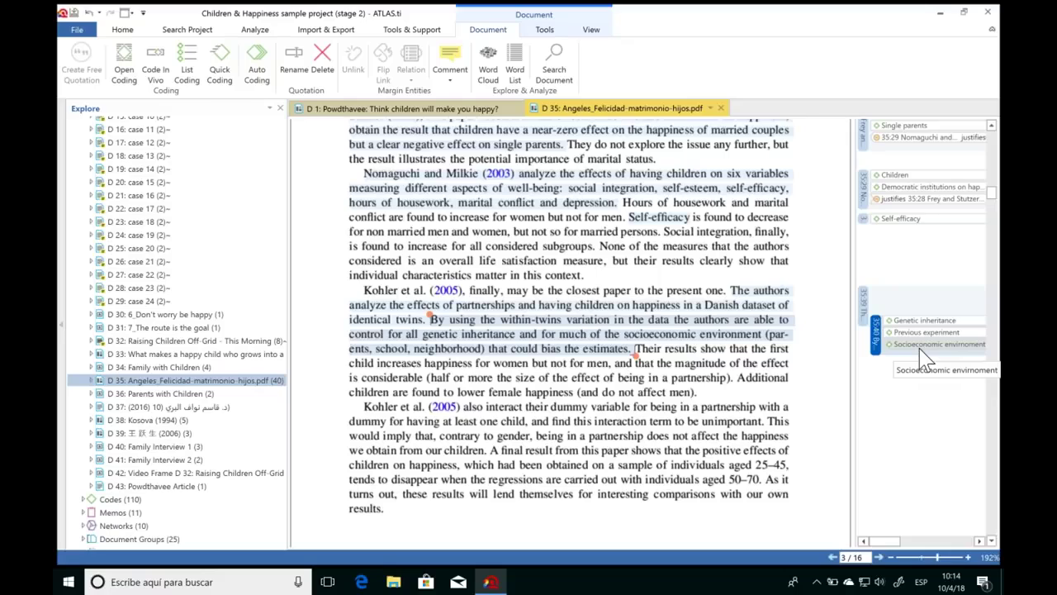
Code the phrase "increases happiness for women" in vivo.
click(992, 541)
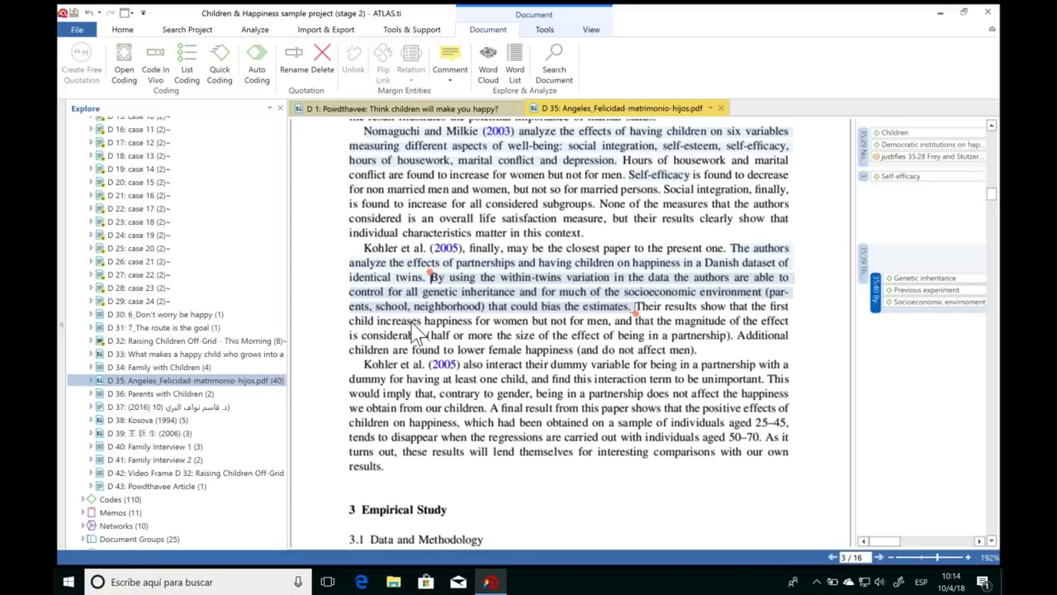
drag(376, 322, 529, 322)
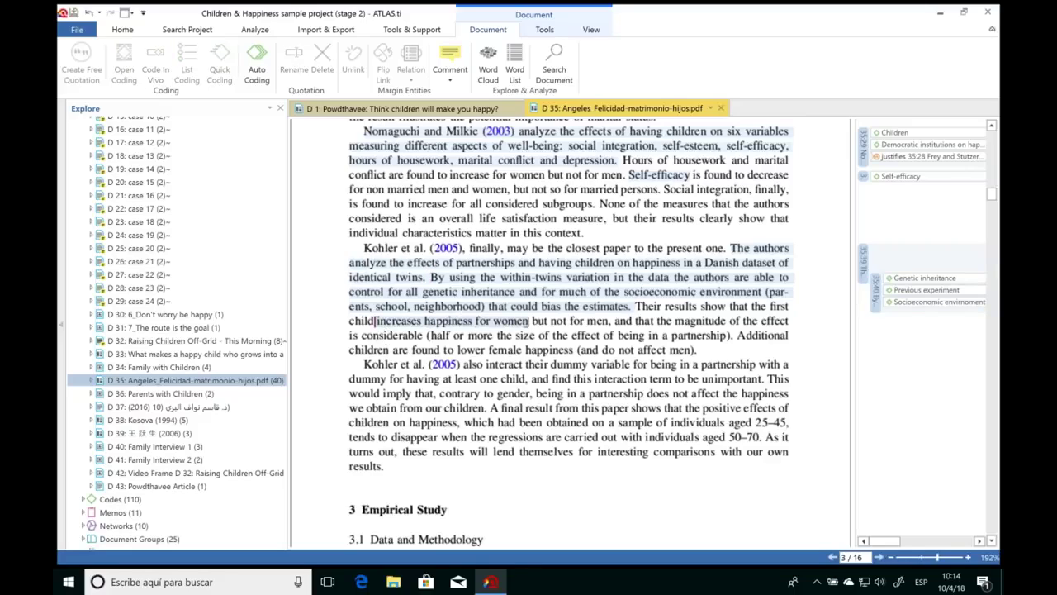
right_click(461, 323)
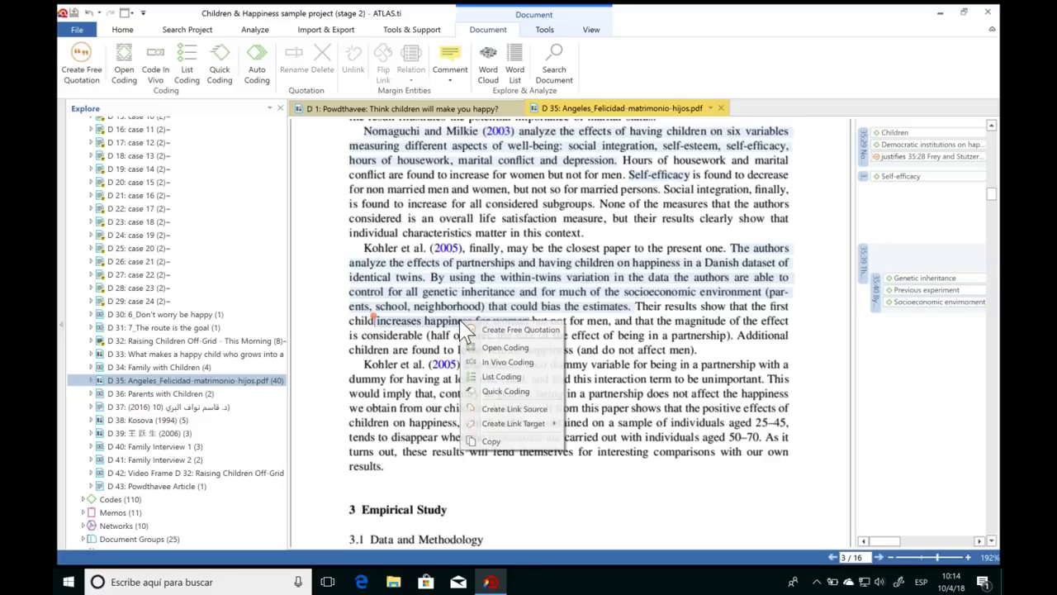
click(514, 363)
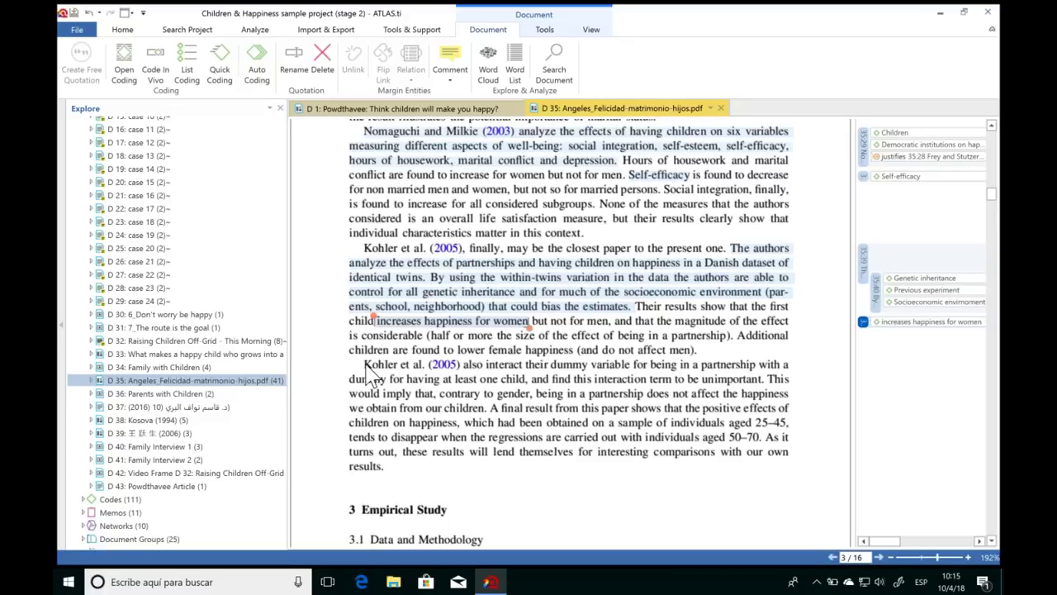
Select the last paragraph's text up to "we obtain from our children." and replace the expanded document list with the project's code list.
drag(364, 364, 489, 413)
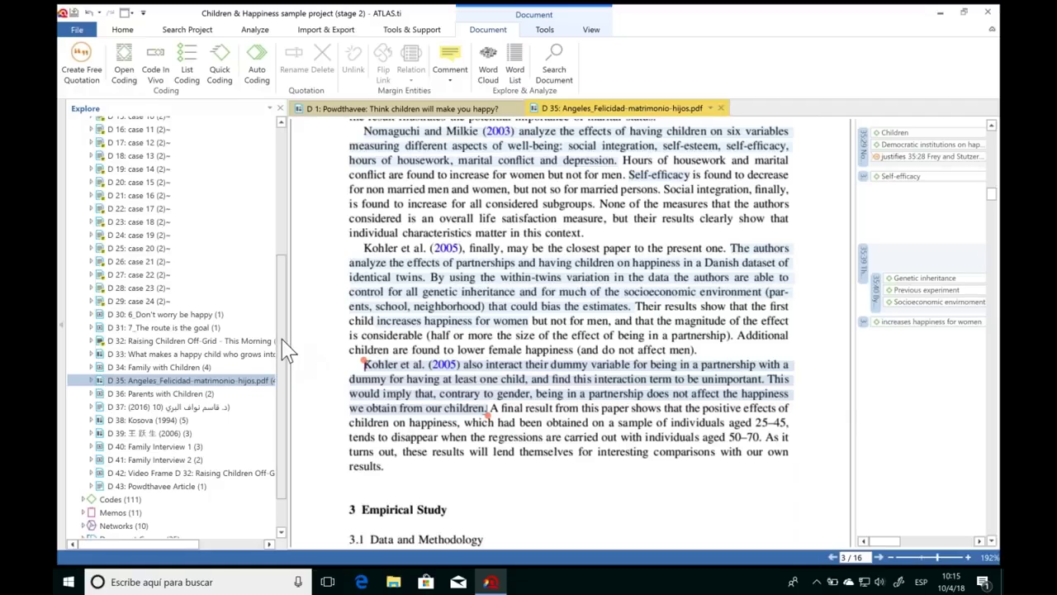
scroll(283, 345, down, 1)
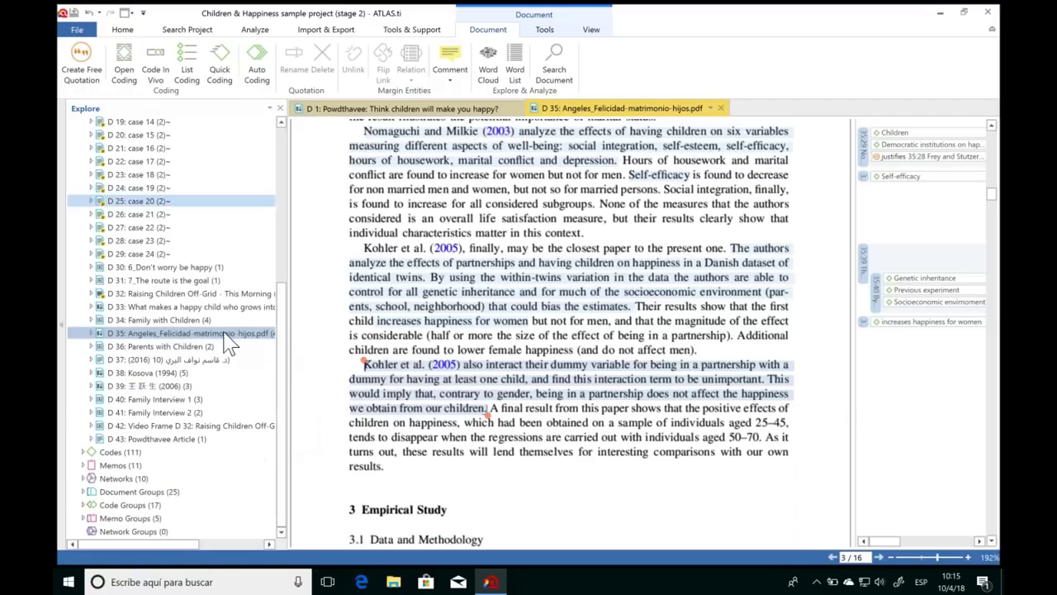
scroll(166, 248, up, 7)
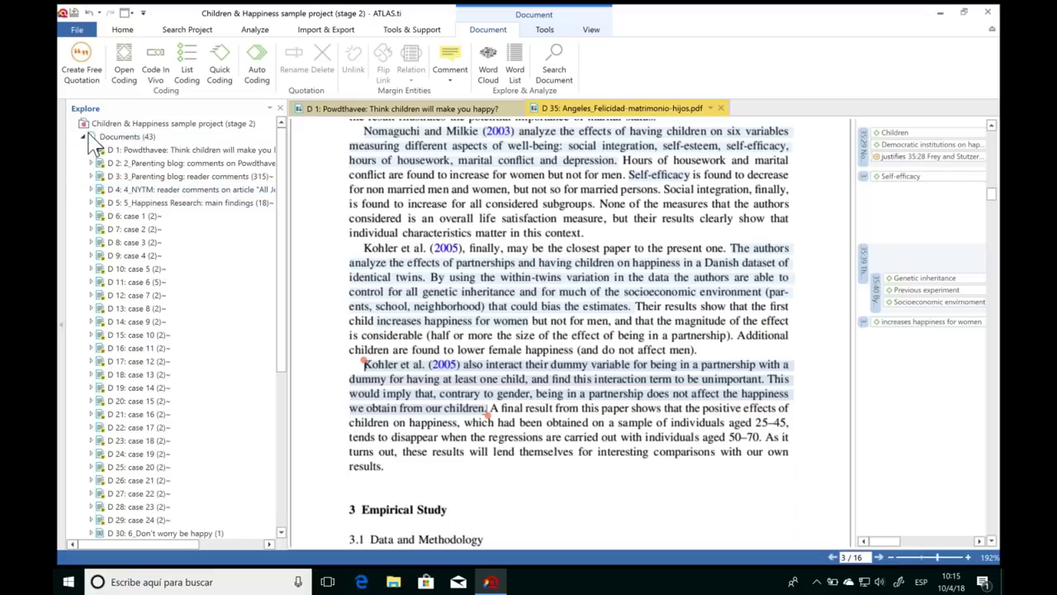
double_click(124, 136)
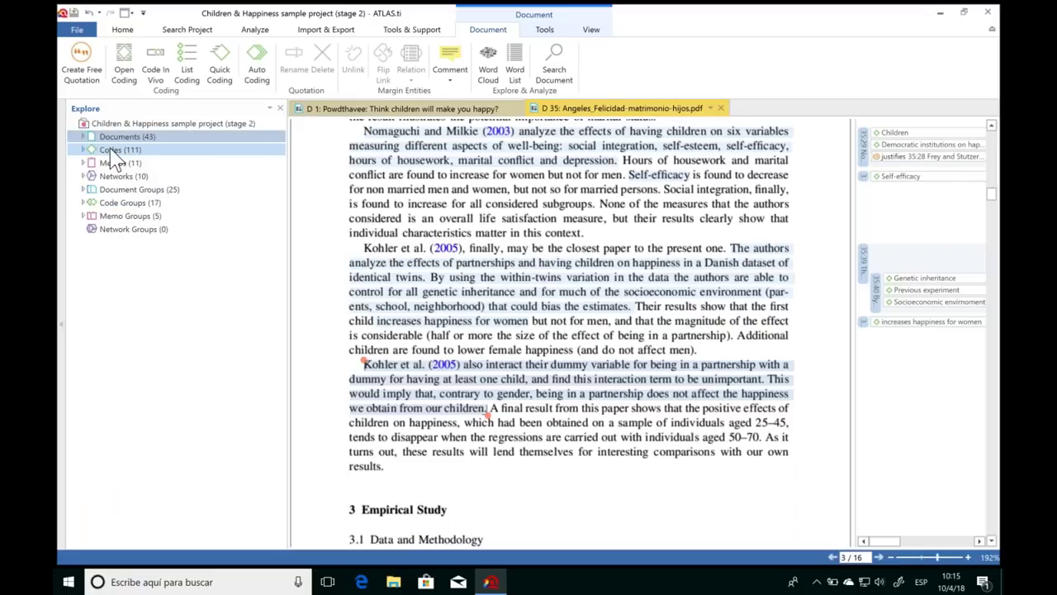
click(84, 150)
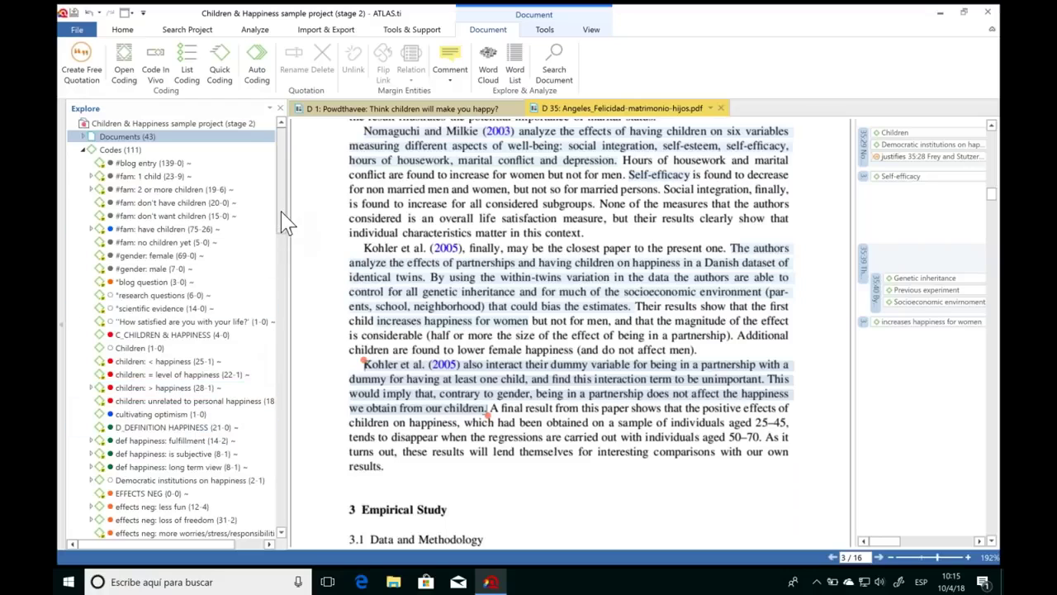
drag(284, 219, 295, 341)
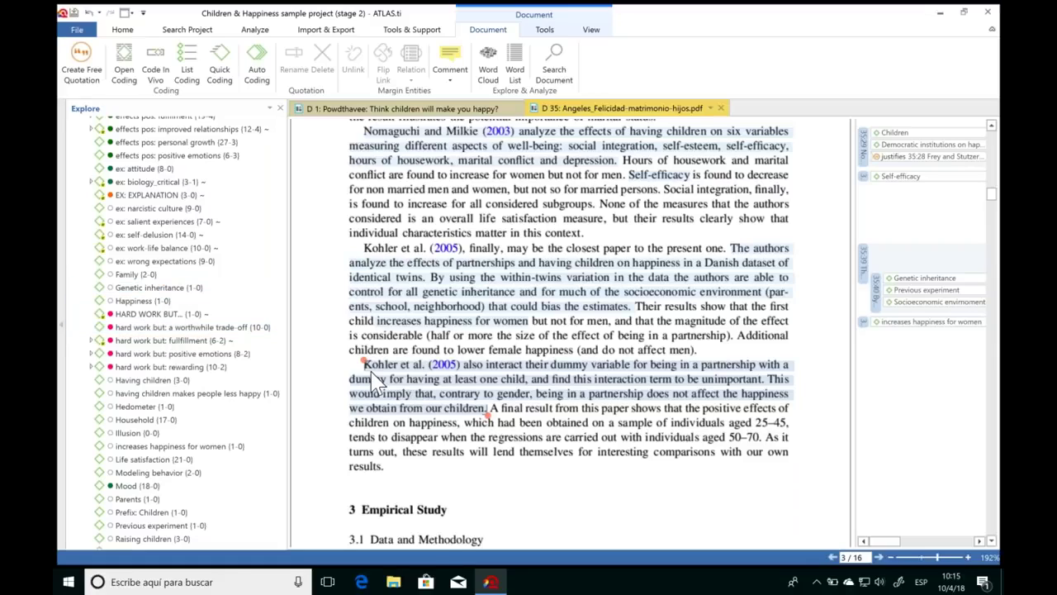
Apply the existing codes Genetic inheritance, Happiness and ex: salient experiences to the selected passage.
drag(182, 290, 388, 409)
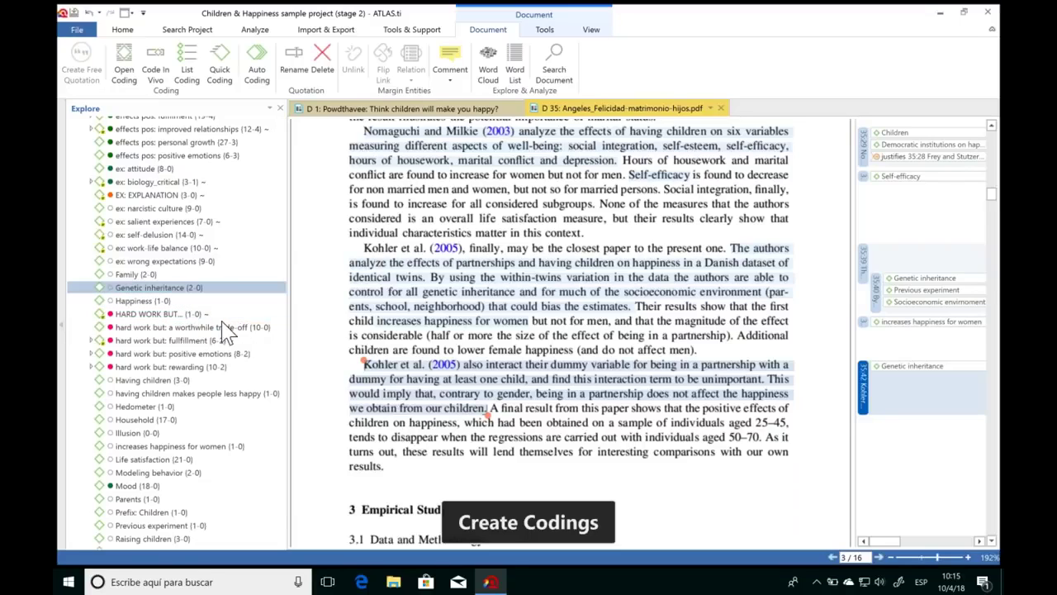
drag(143, 301, 396, 388)
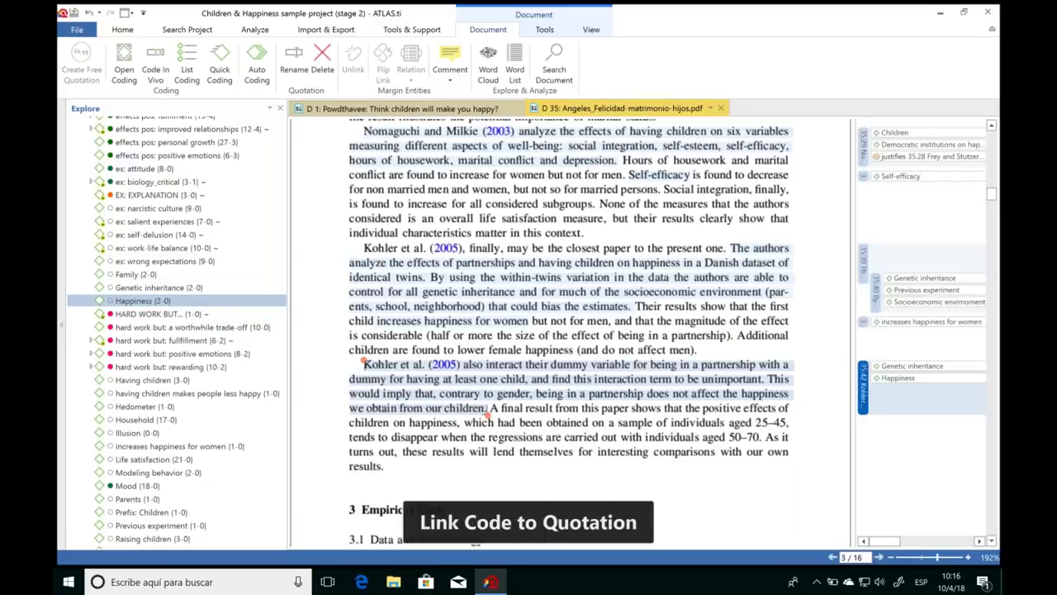
click(170, 223)
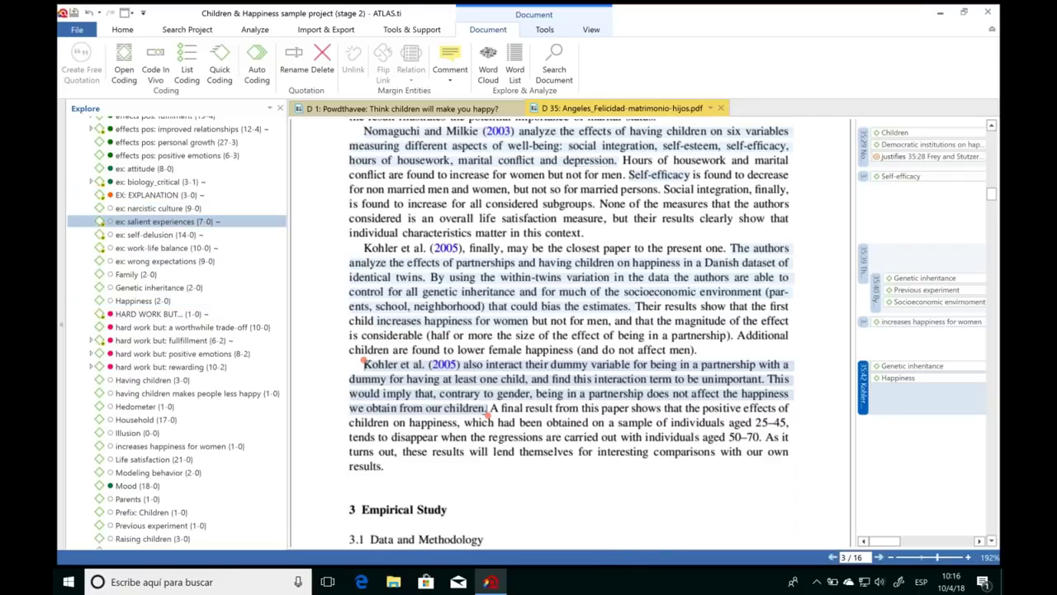
drag(169, 223, 925, 388)
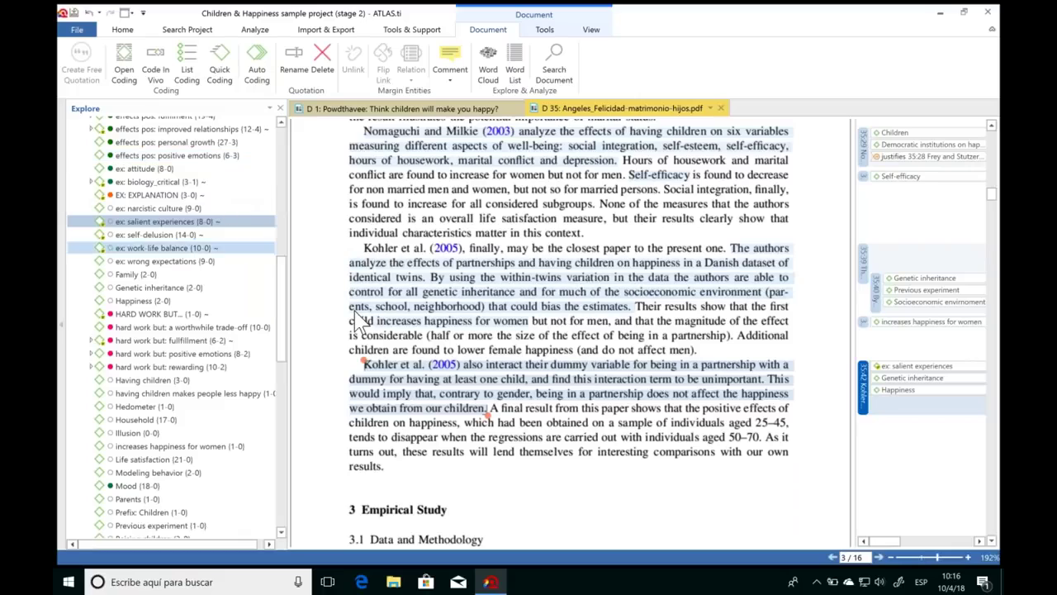
Code the passage "A final result" through "aged 25–45" with Hedometer, and the following regressions passage with increases happiness for women.
drag(493, 409, 786, 424)
drag(141, 406, 545, 438)
drag(458, 438, 669, 457)
drag(179, 446, 507, 452)
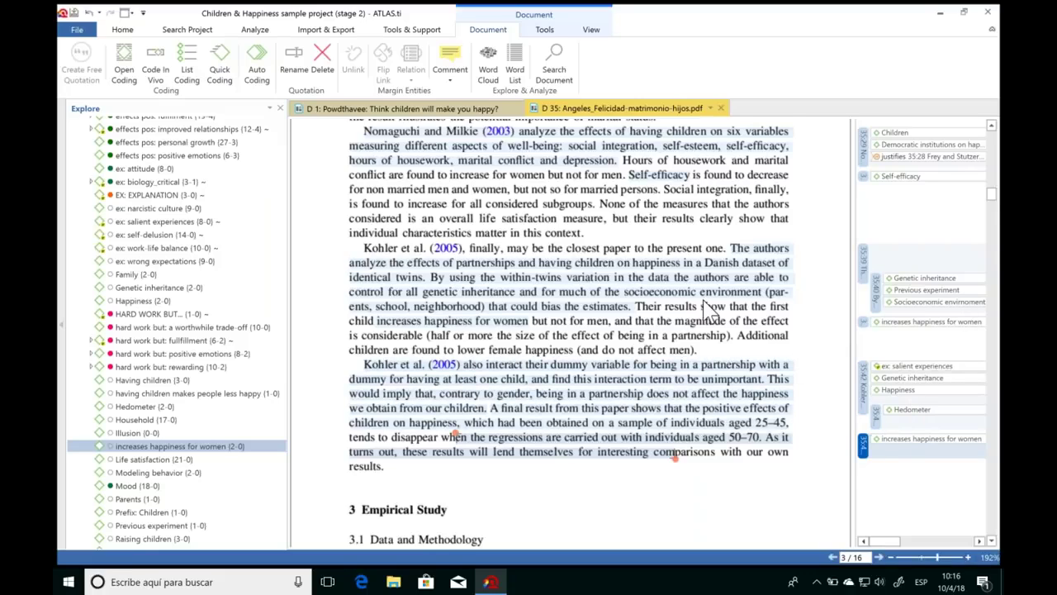
Deselect the quotation, return to the first page of D 35, and generate a word cloud for the document.
click(809, 252)
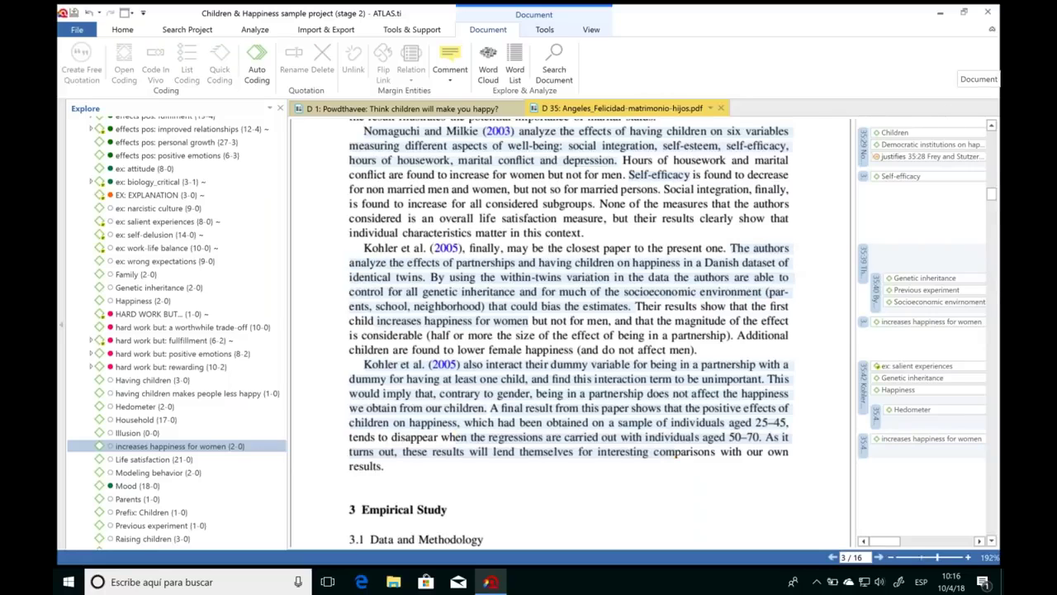
drag(991, 202, 991, 136)
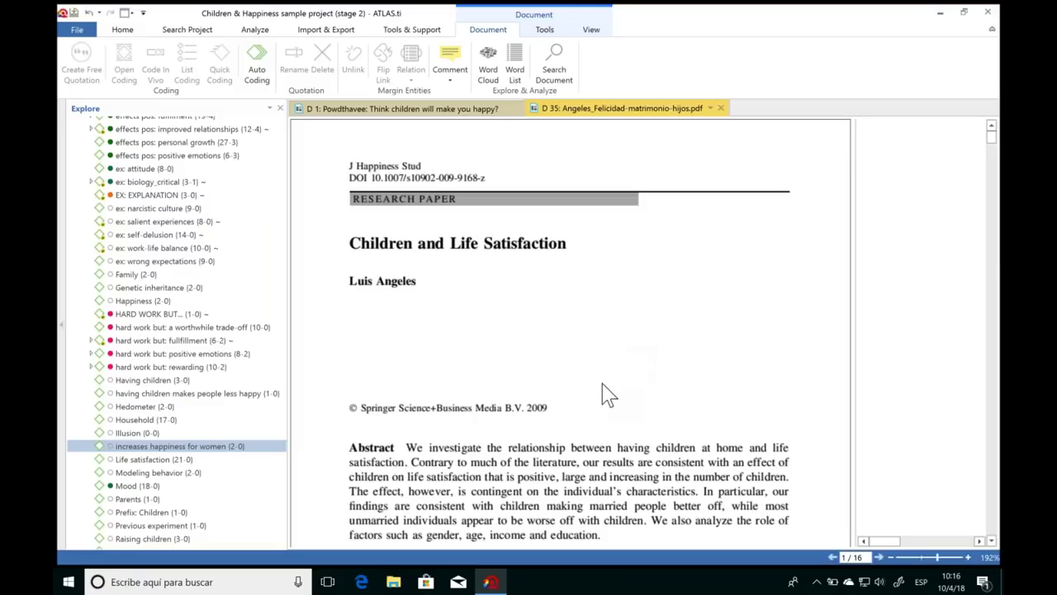
click(489, 71)
click(490, 73)
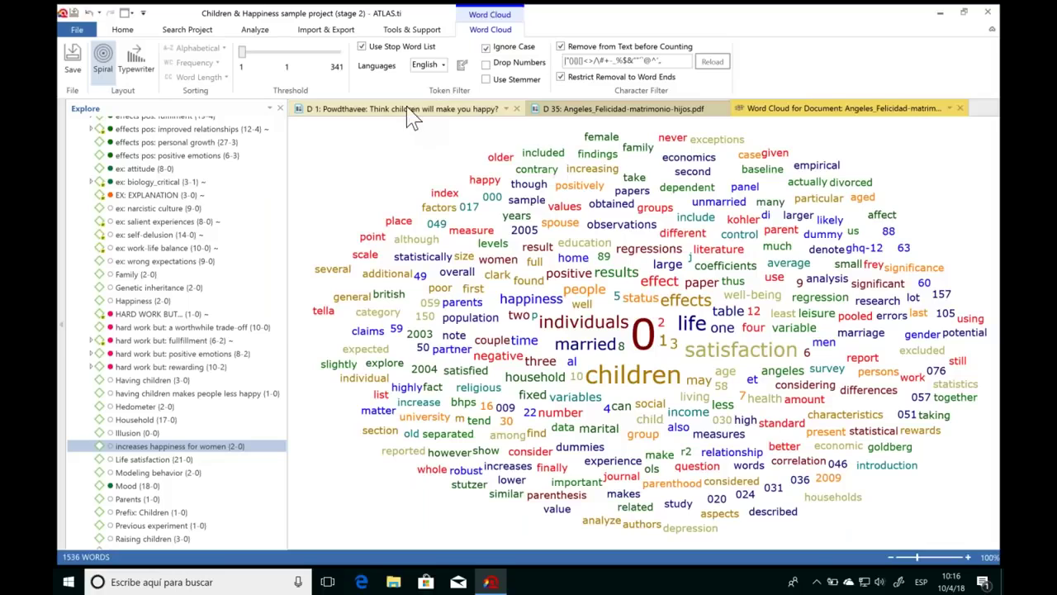
View D 35 briefly, return to its word cloud, and check how often children and individuals occur.
click(615, 109)
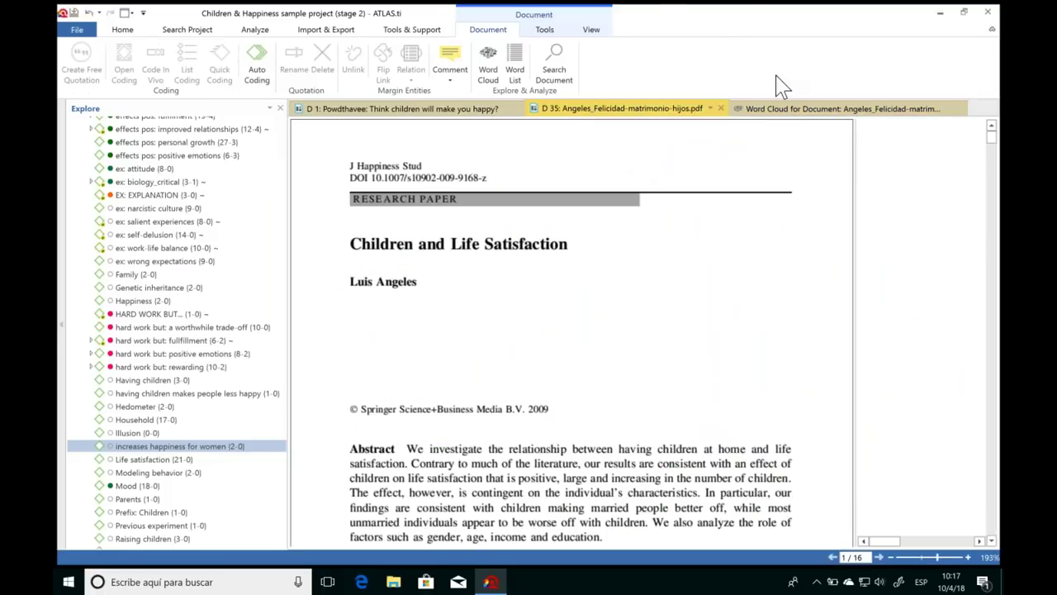
click(789, 111)
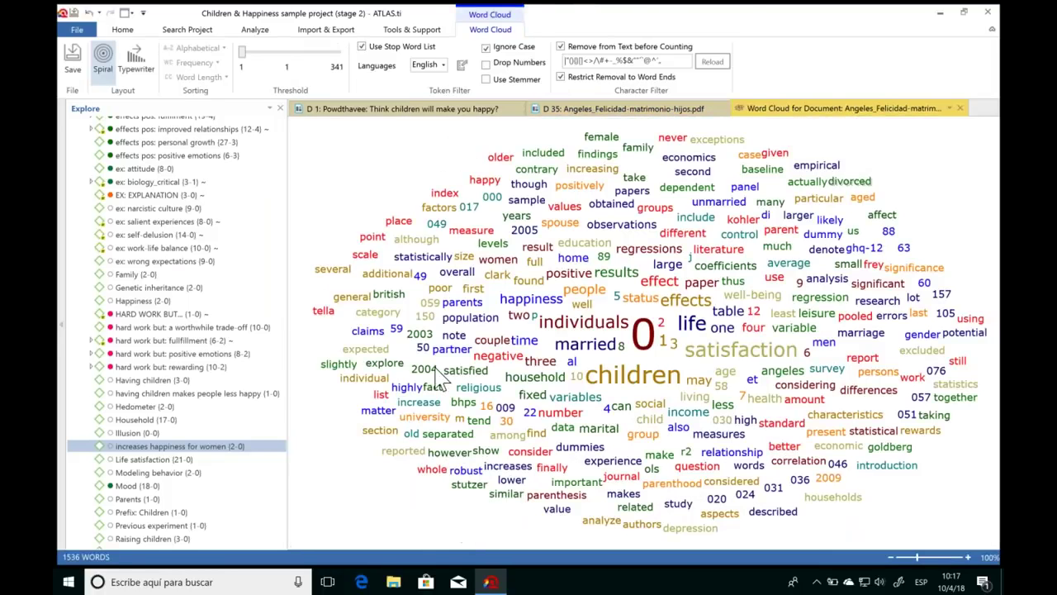
mouse_move(721, 366)
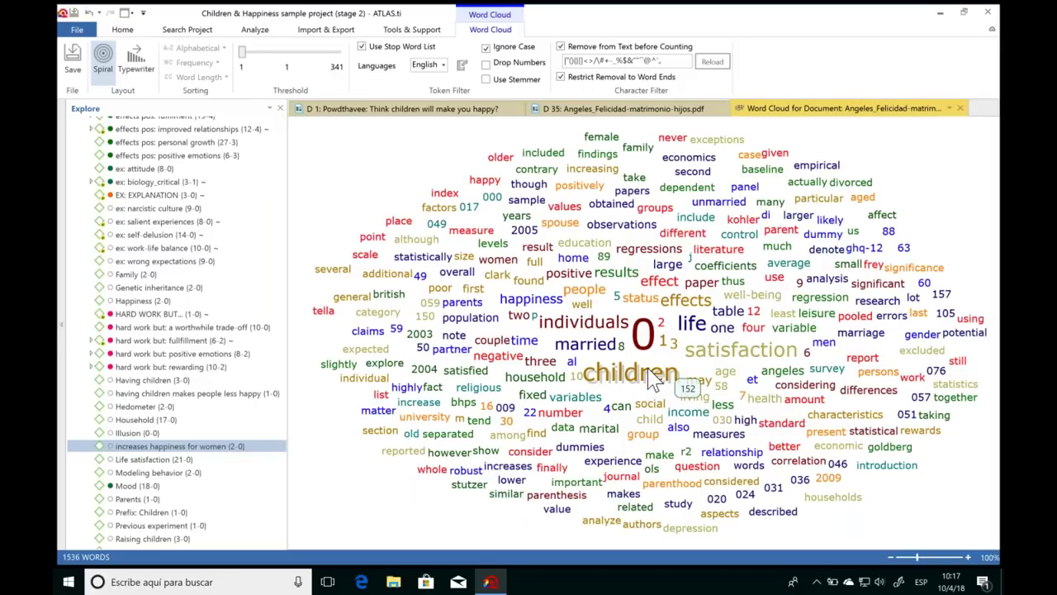
mouse_move(600, 353)
mouse_move(583, 326)
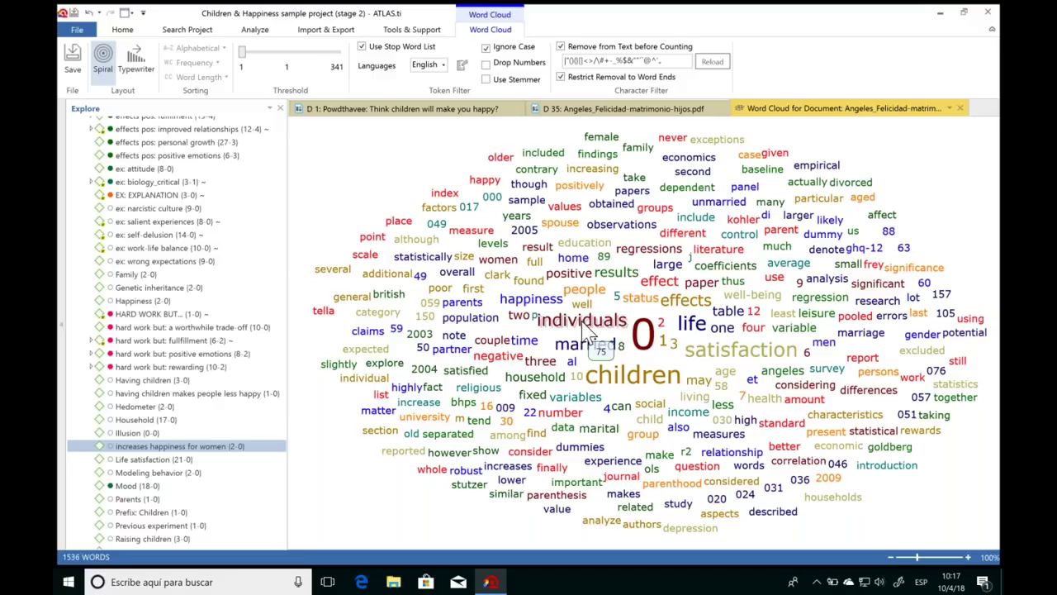
Add the numbers 0, 1, 4, 7 and 8 from the word cloud to the stop word list.
right_click(646, 353)
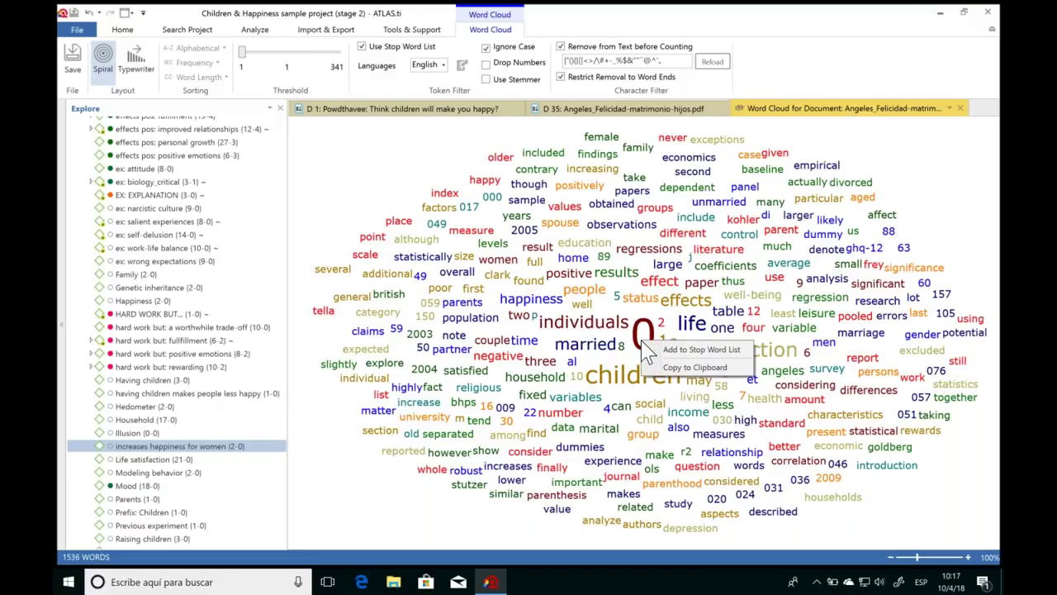
click(676, 357)
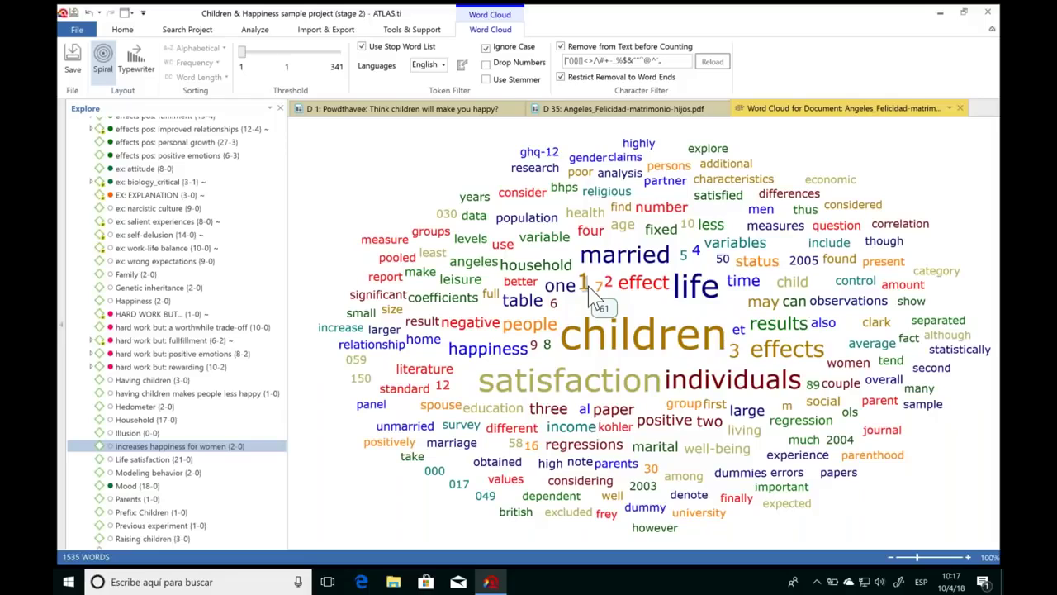
right_click(597, 296)
click(636, 308)
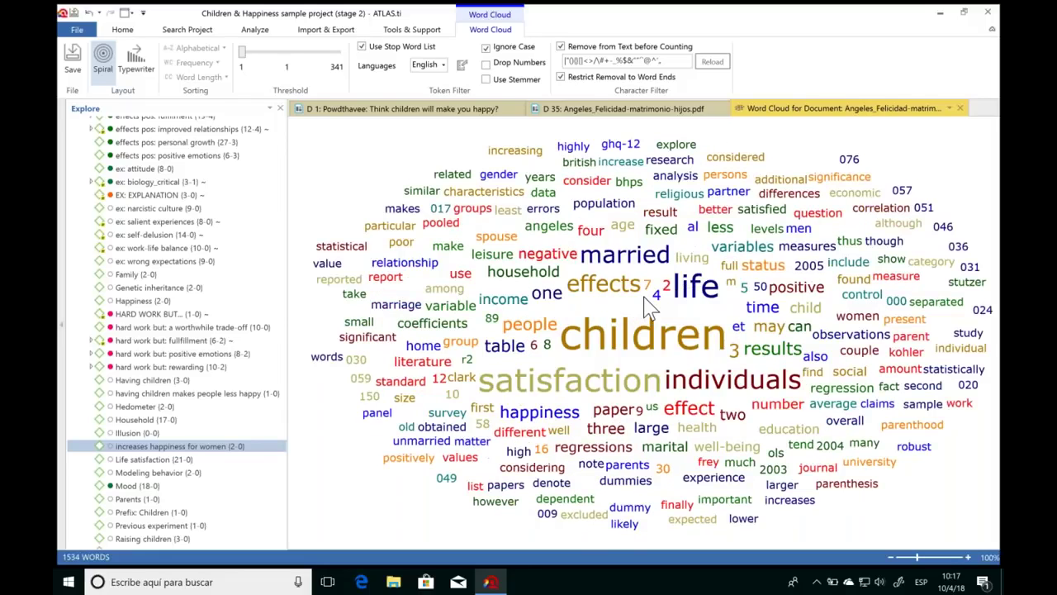
right_click(661, 299)
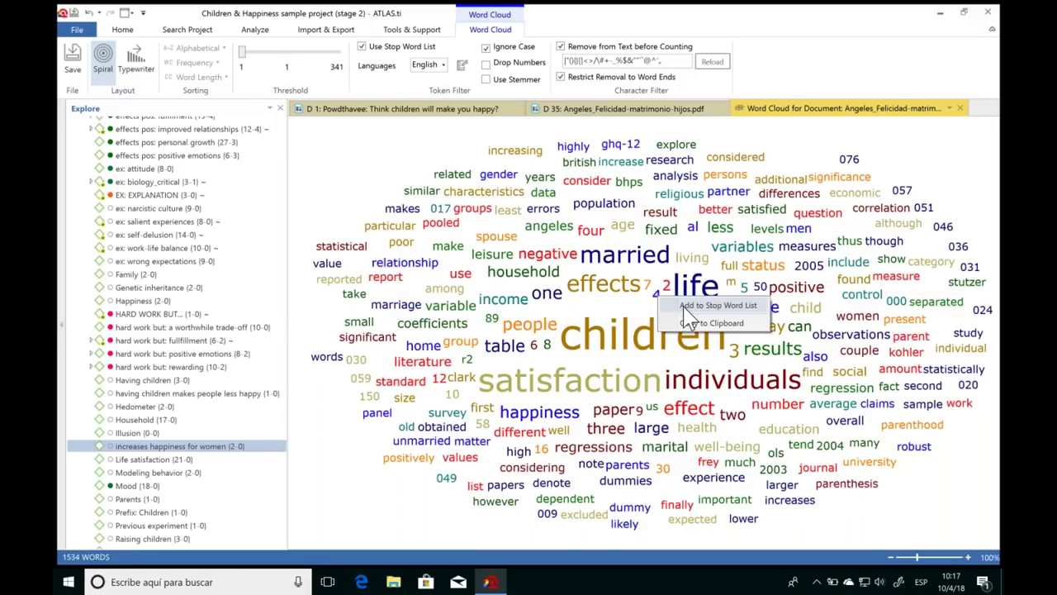
click(676, 305)
right_click(655, 289)
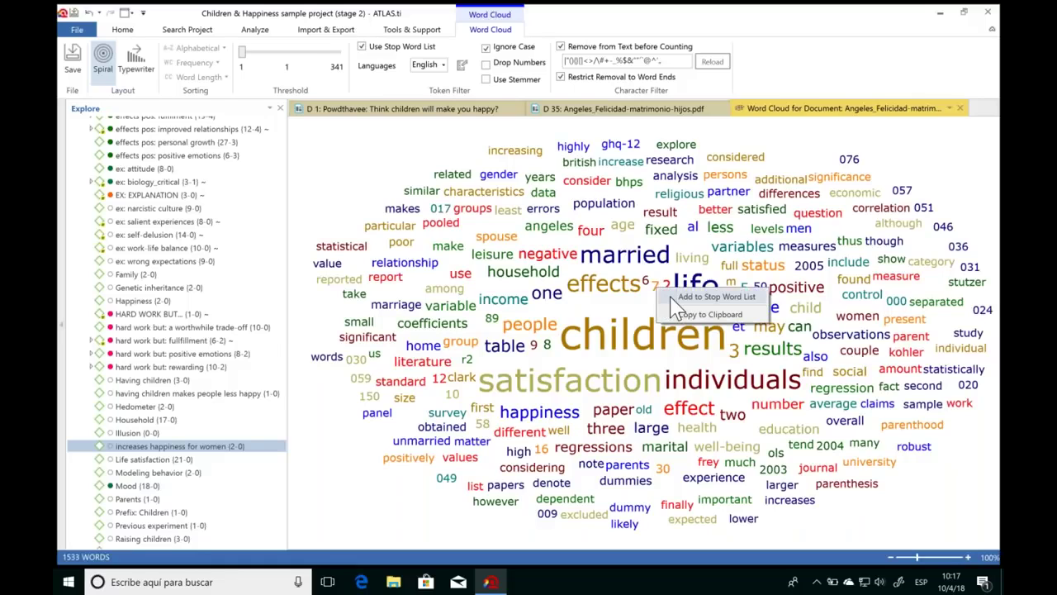
click(670, 296)
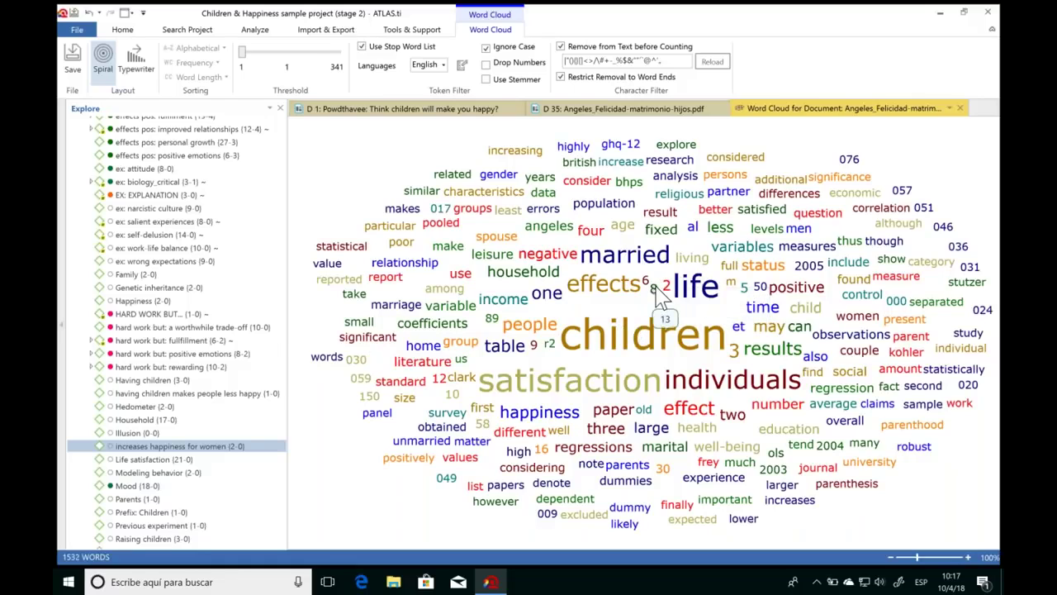
right_click(666, 294)
click(674, 308)
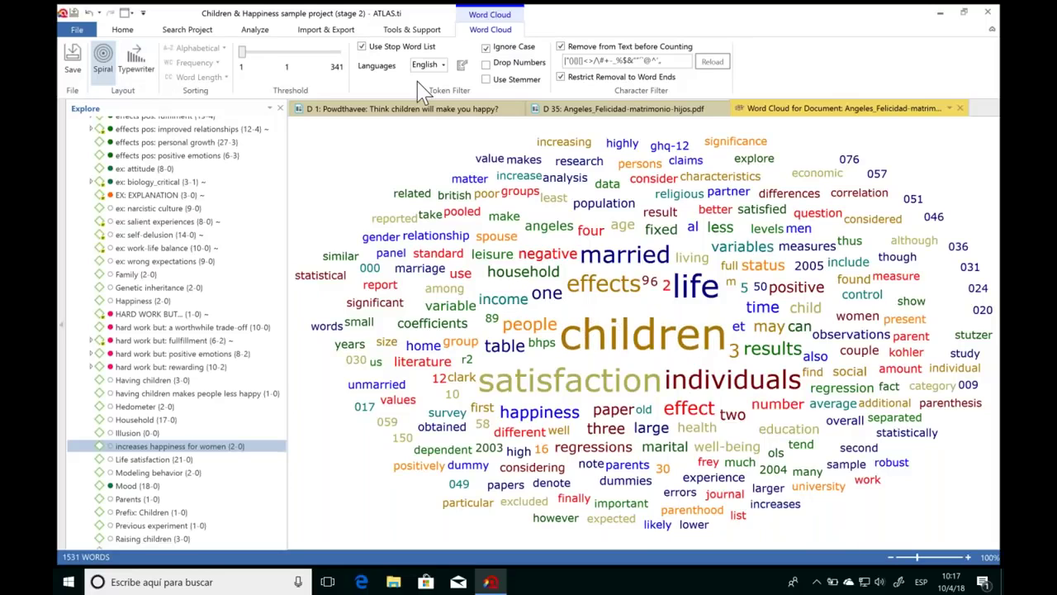
Preview the word cloud in the Typewriter layout and return it to the Spiral layout.
click(139, 69)
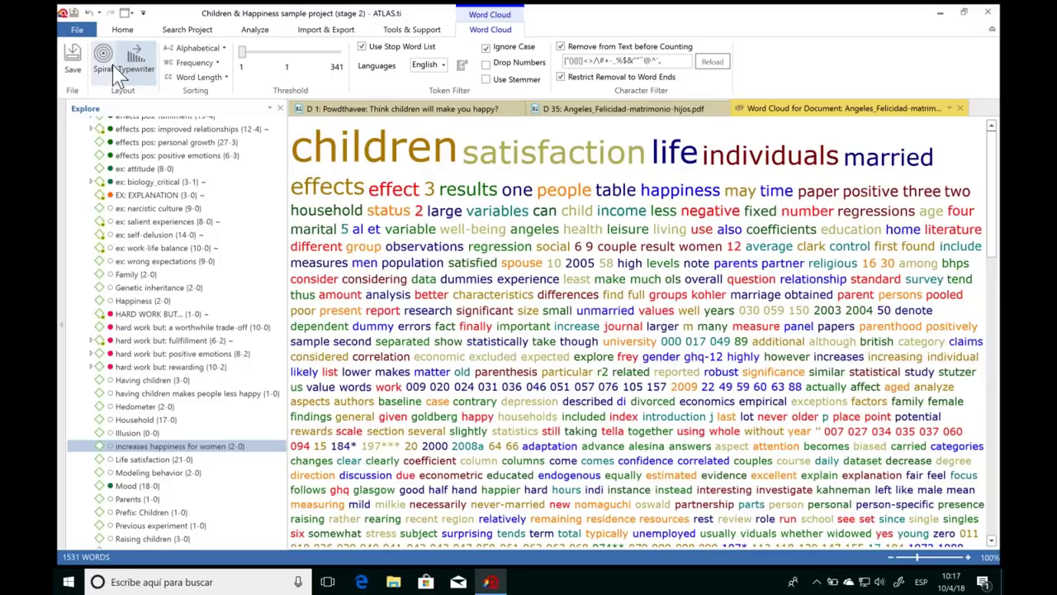
click(111, 67)
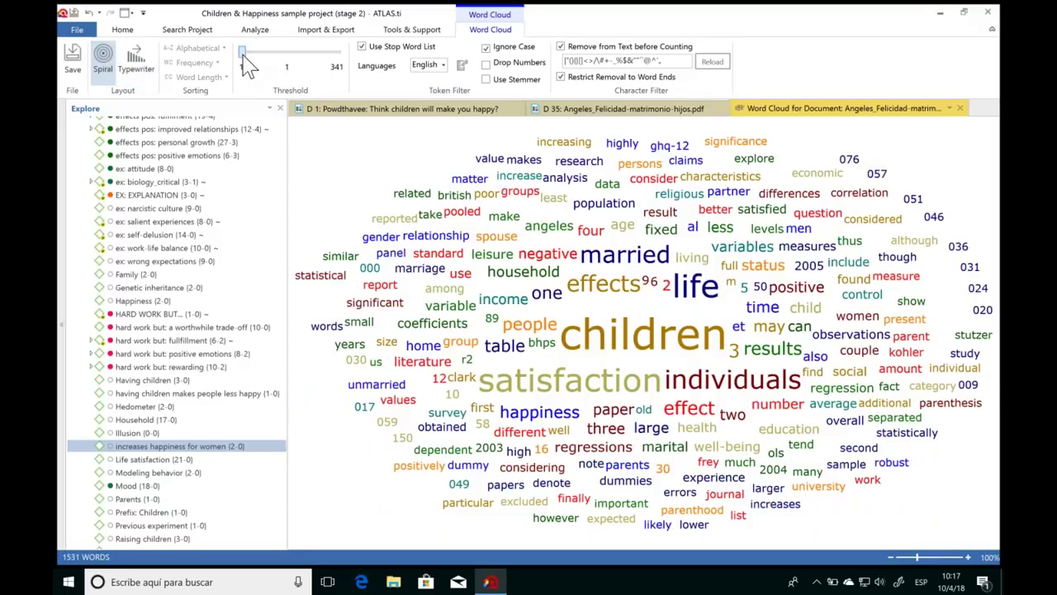
click(244, 59)
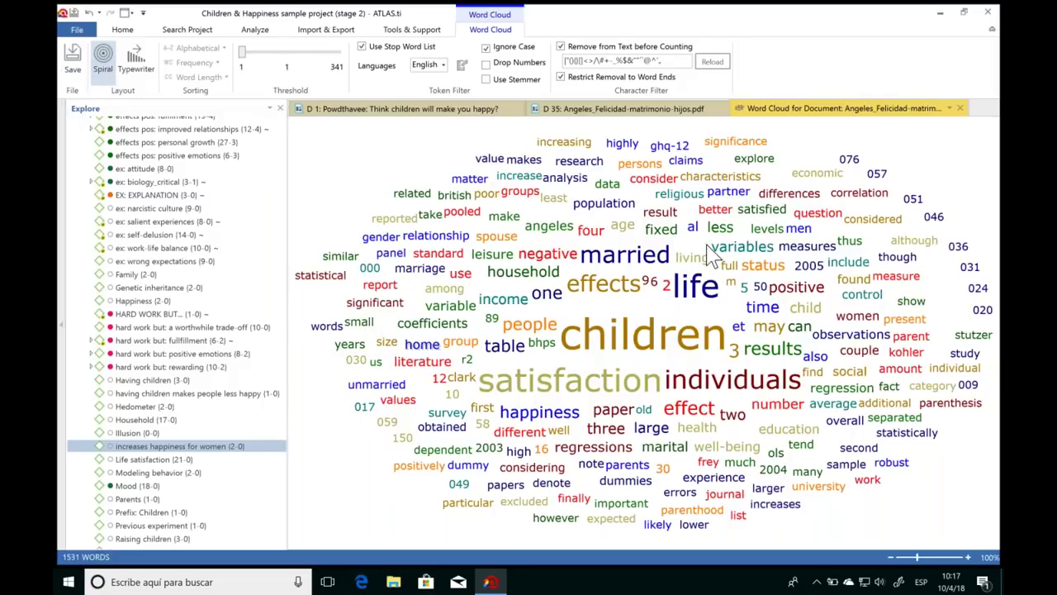
Check the frequencies of children, effects, life and satisfaction in the word cloud, and close the cloud.
mouse_move(634, 352)
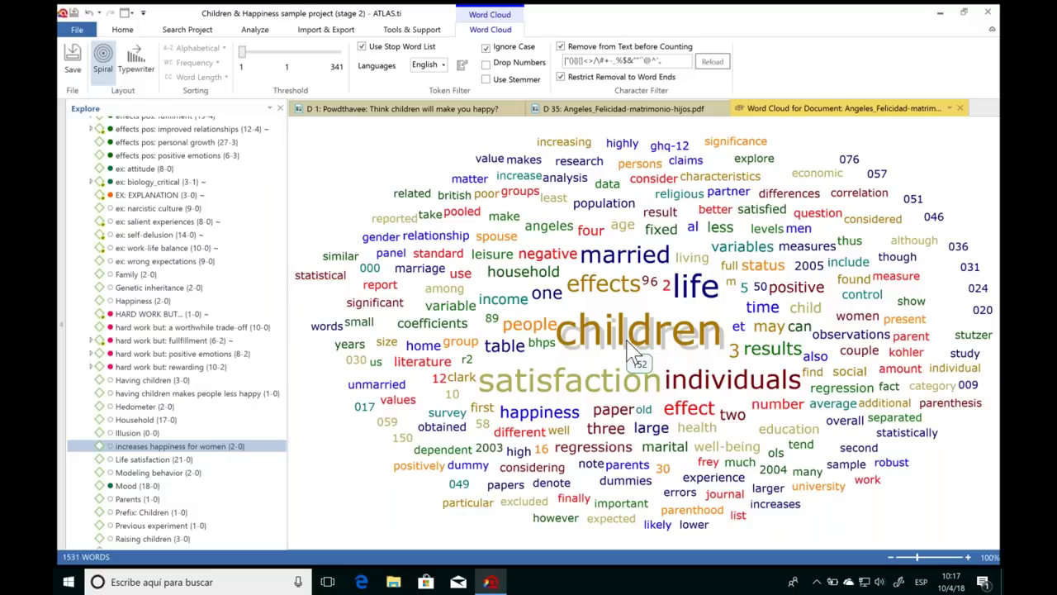
mouse_move(611, 297)
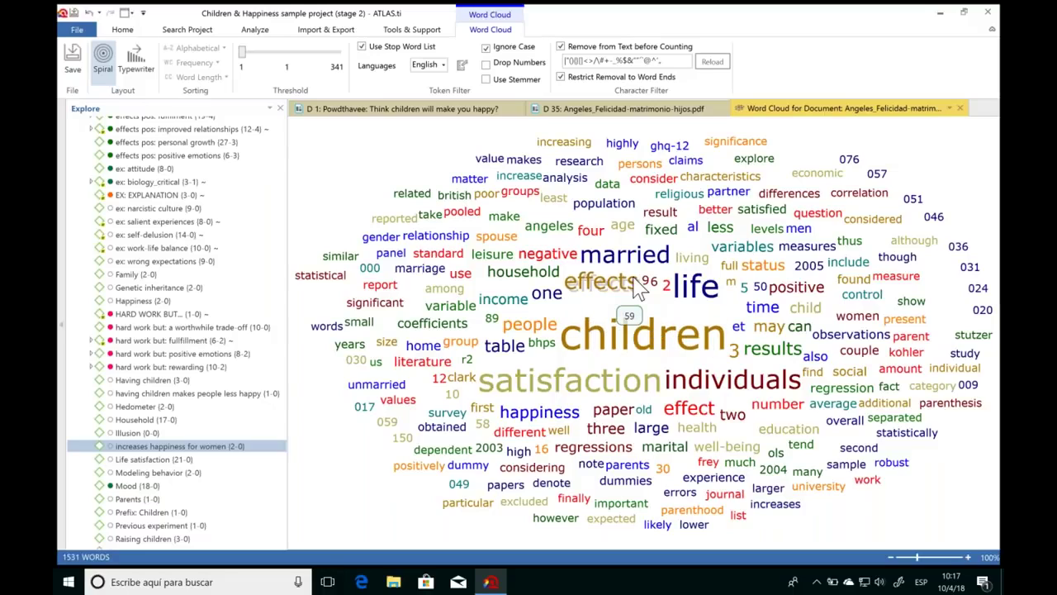
mouse_move(696, 300)
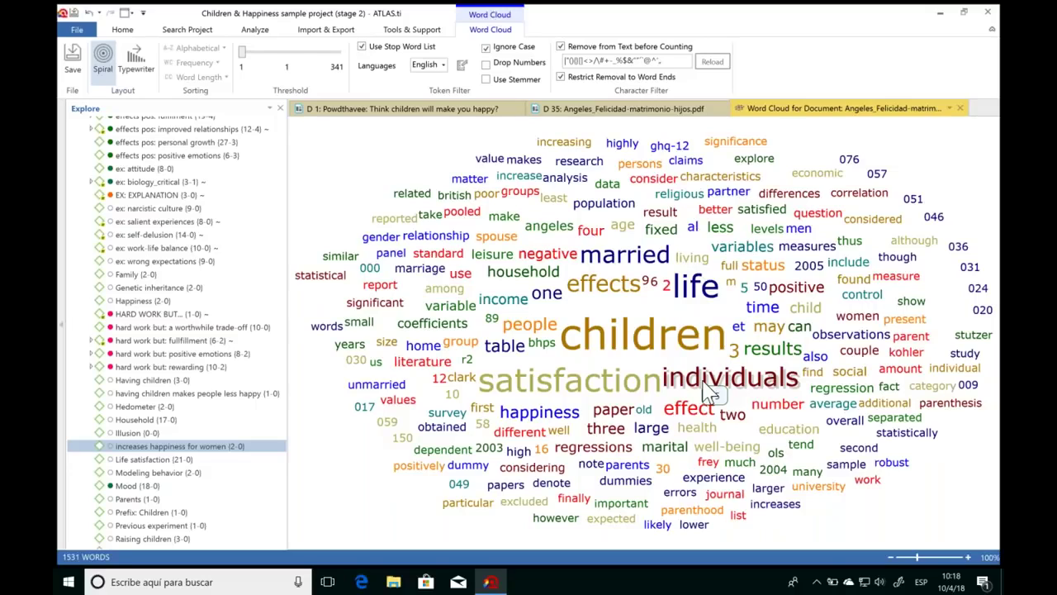
mouse_move(591, 390)
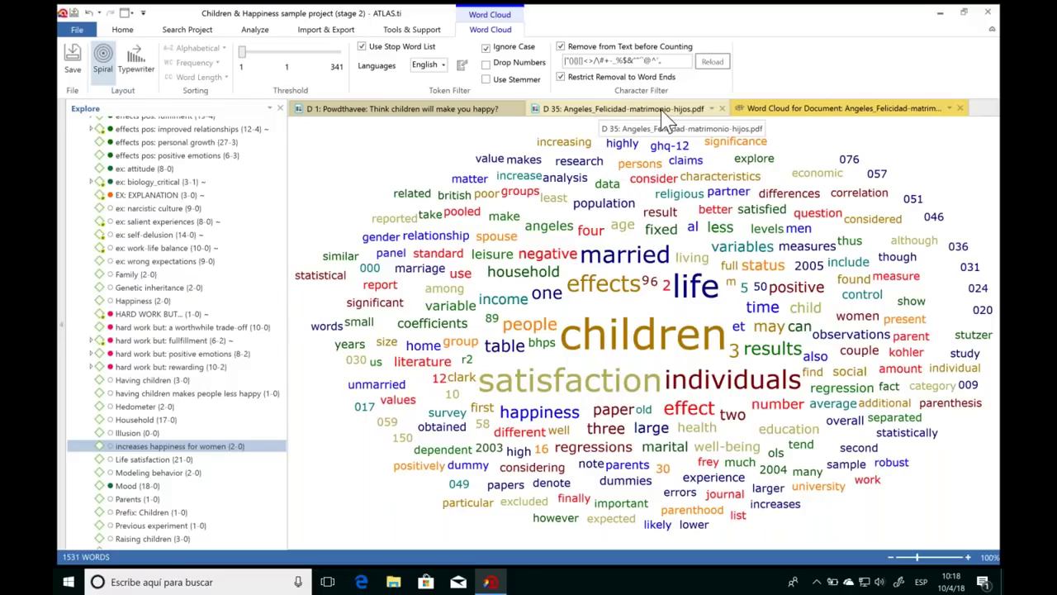
click(961, 109)
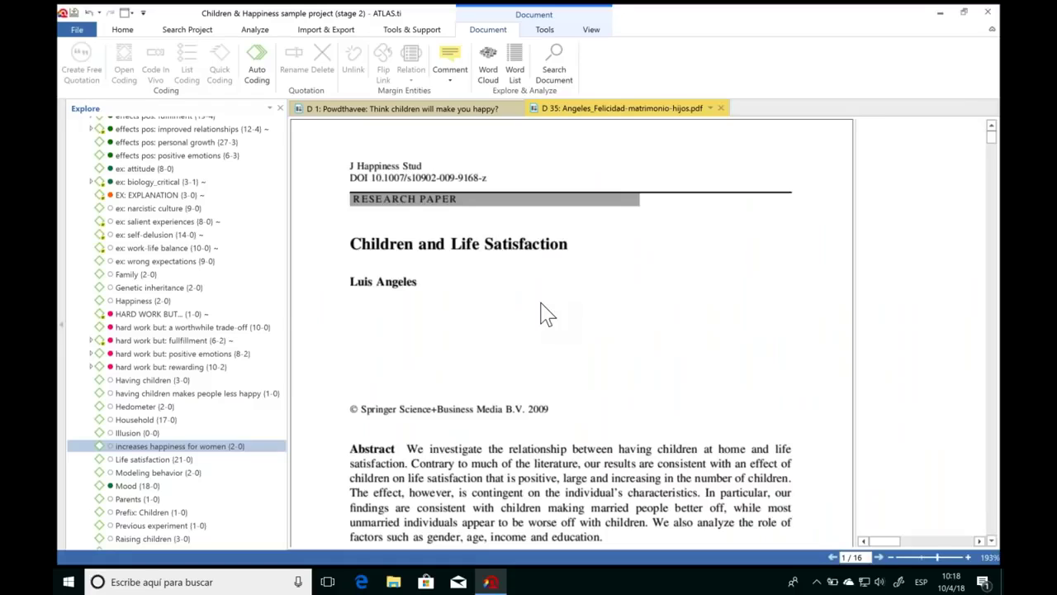
Set up Auto Coding for D 35 with the search term satisfaction and matches expanded to Sentence.
click(263, 82)
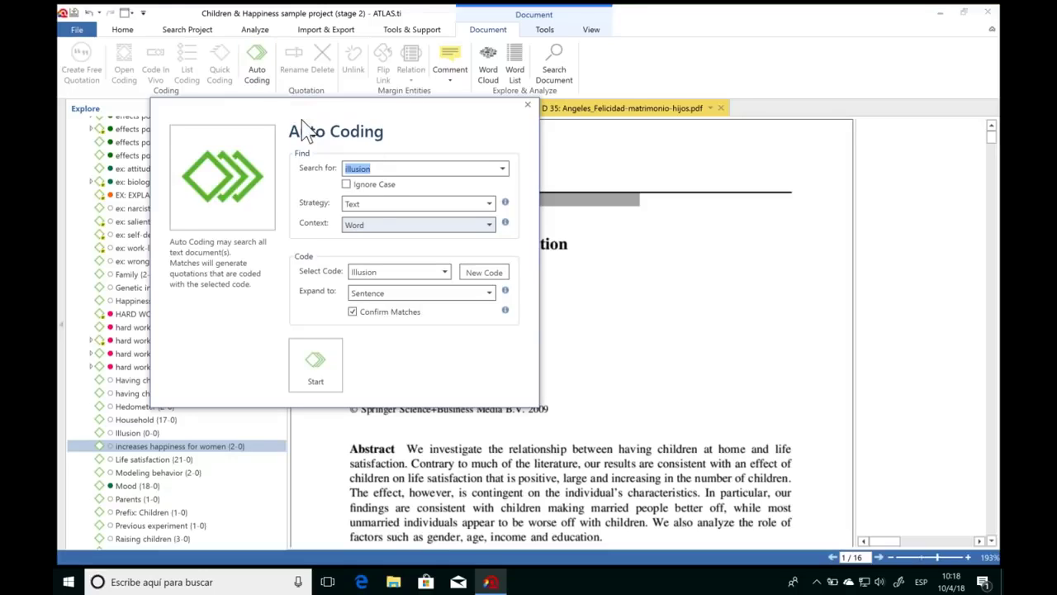
text(satisfaction)
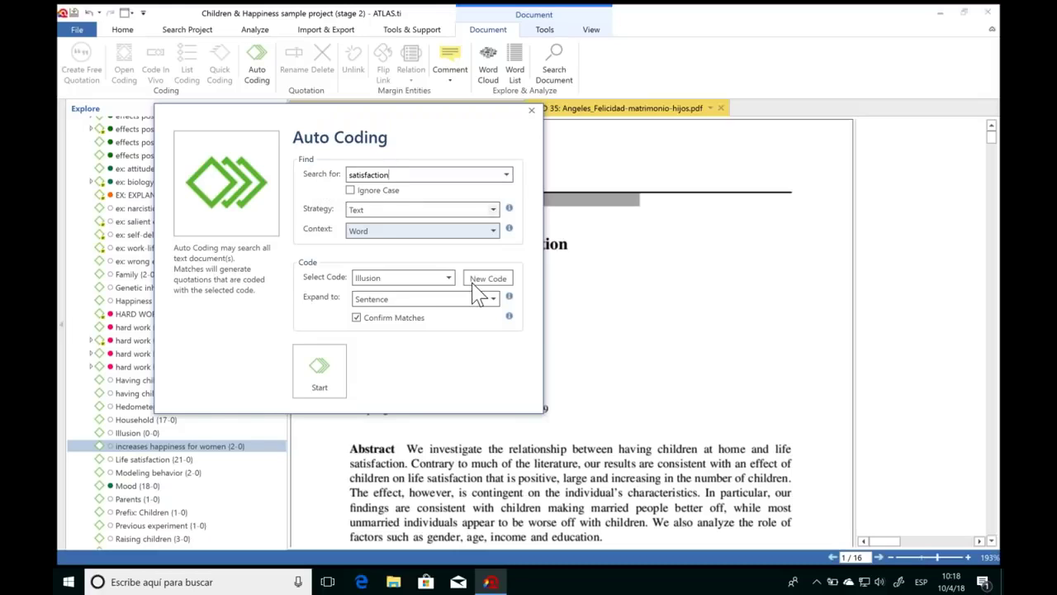
click(493, 299)
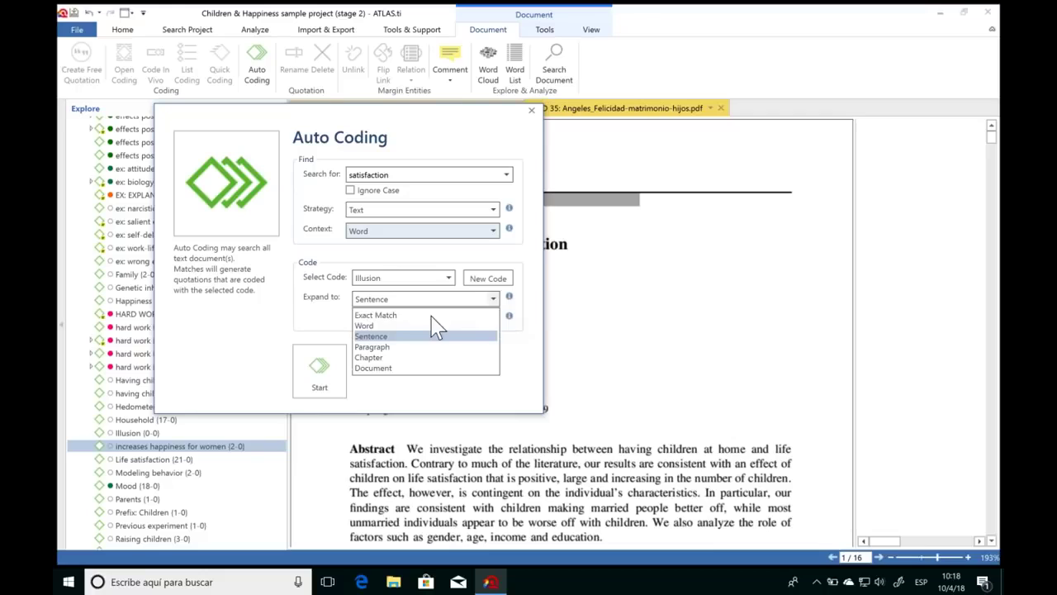
click(375, 336)
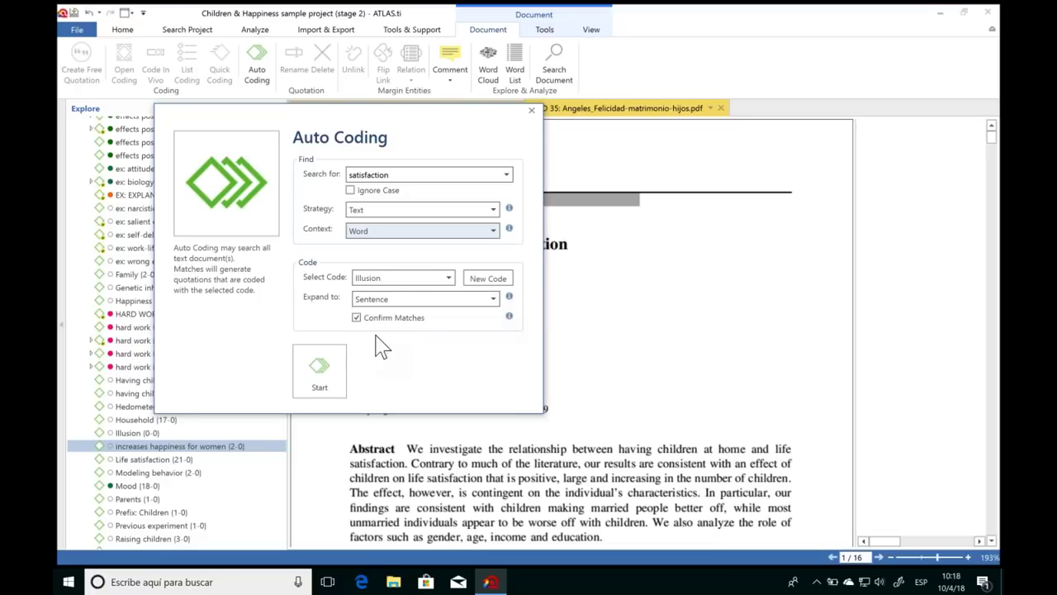
Try Life satisfaction as the auto-coding code, and replace it with a new code named Satisfaction.
click(448, 278)
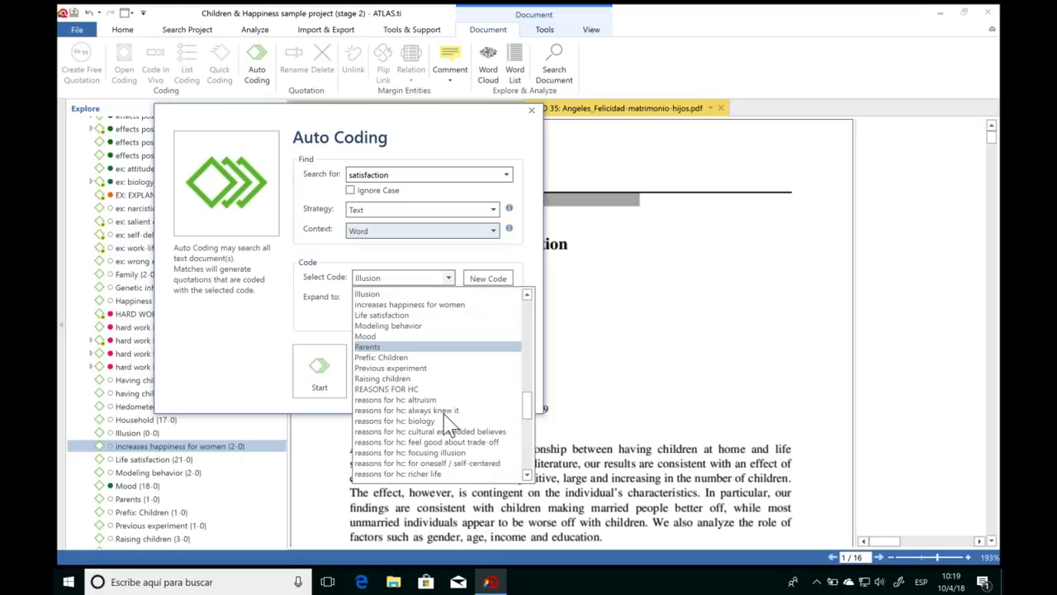
click(387, 314)
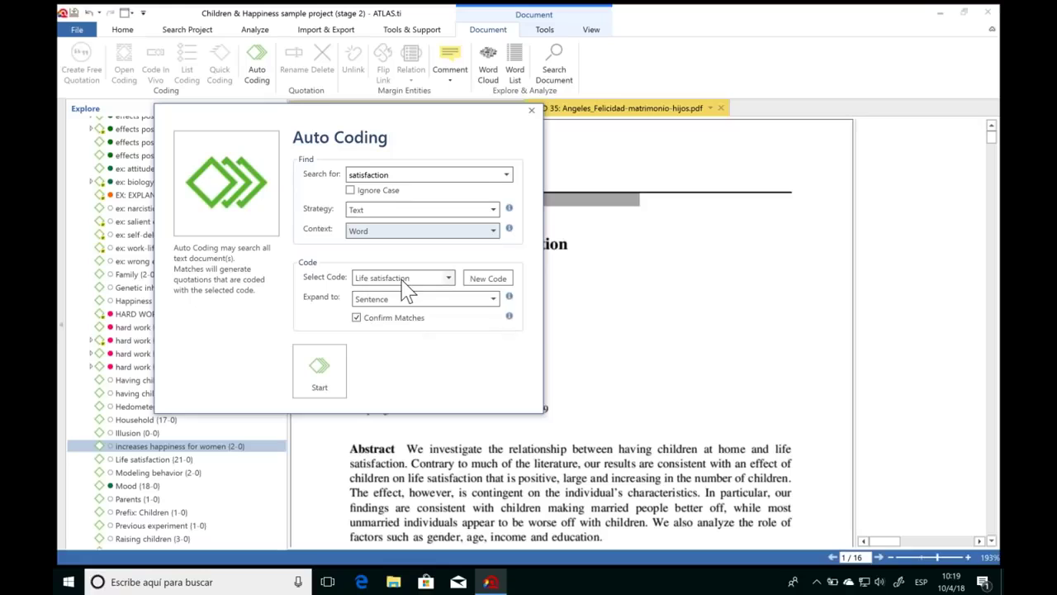
click(488, 279)
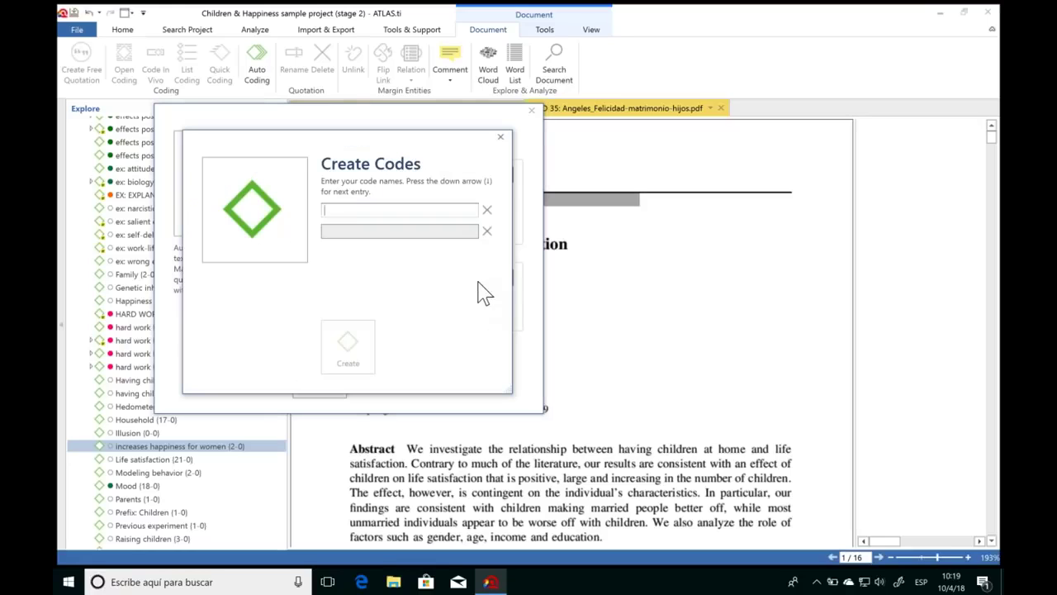
text(Satisfaction)
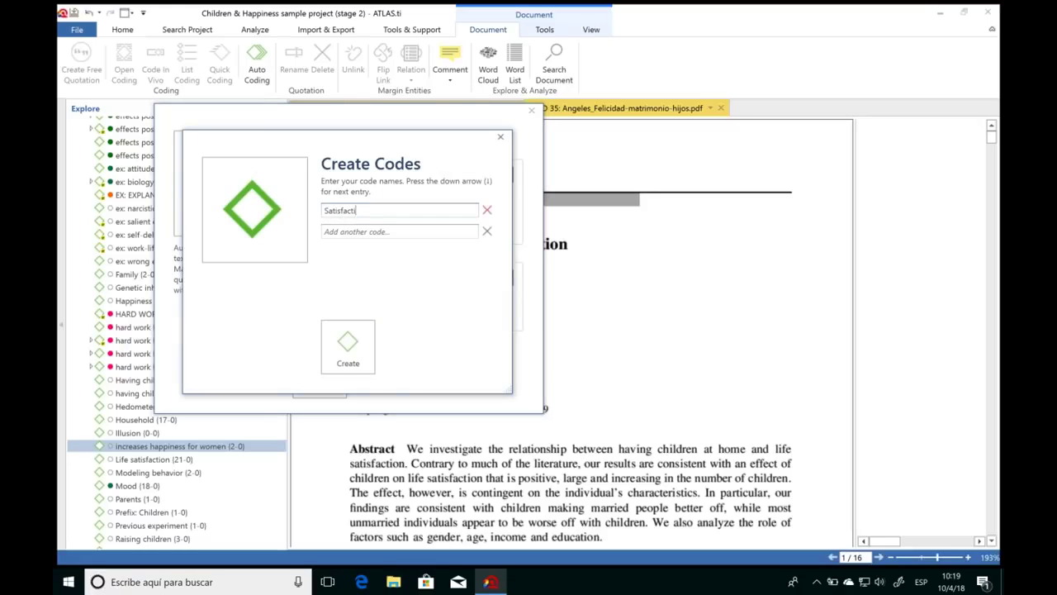
click(353, 341)
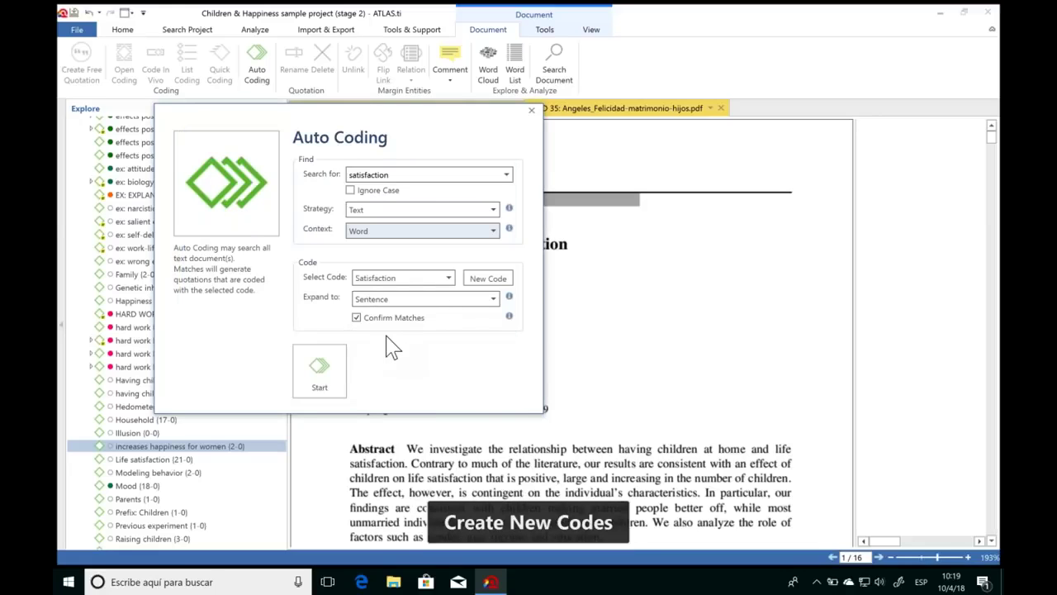
Start the auto coding with match confirmation enabled and skip the first three matches.
drag(409, 116, 352, 70)
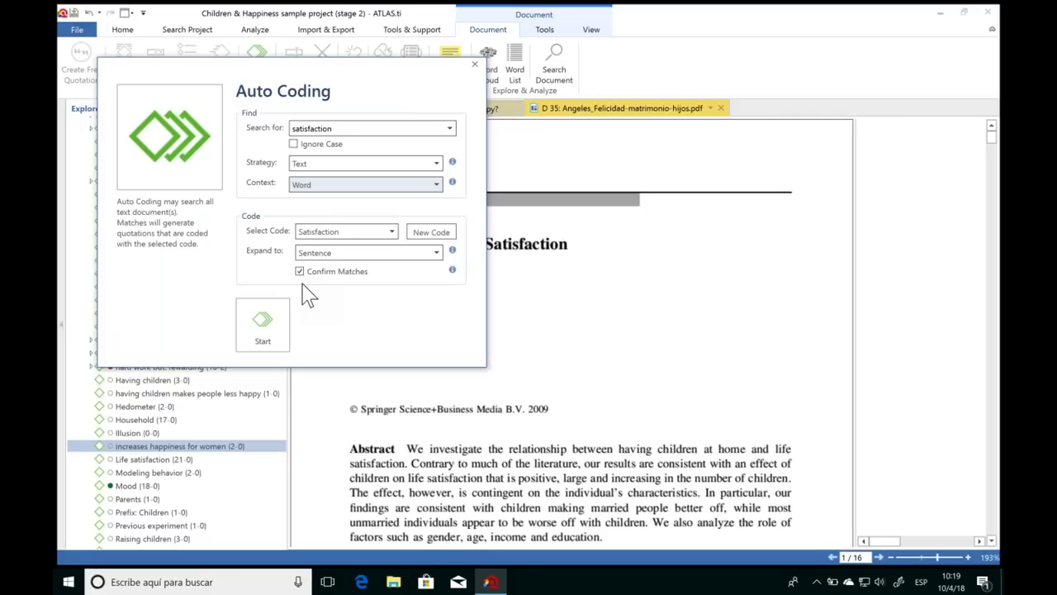
click(261, 318)
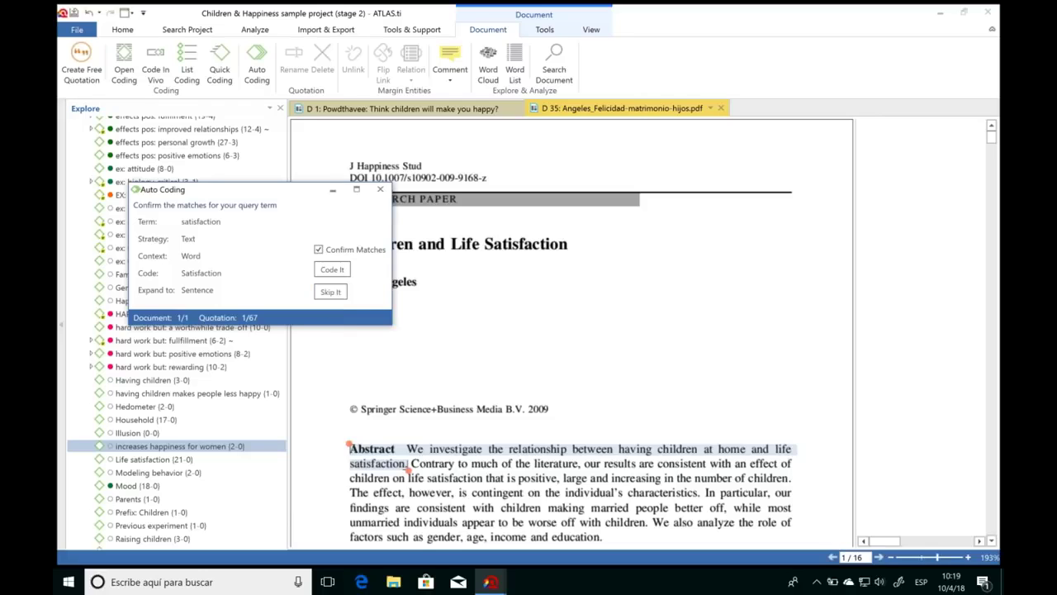
click(330, 293)
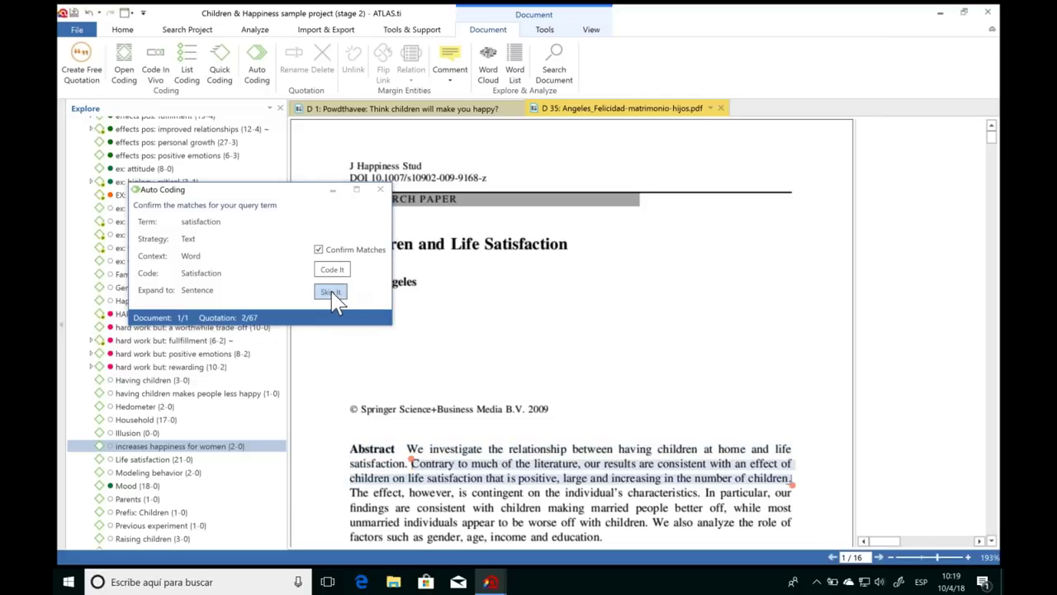
click(331, 293)
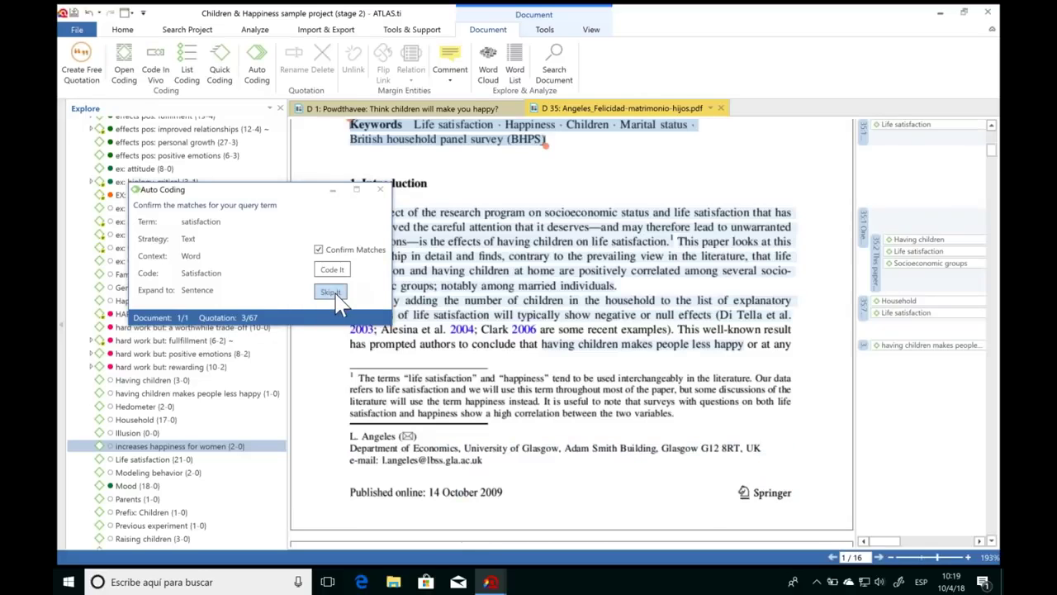
click(330, 292)
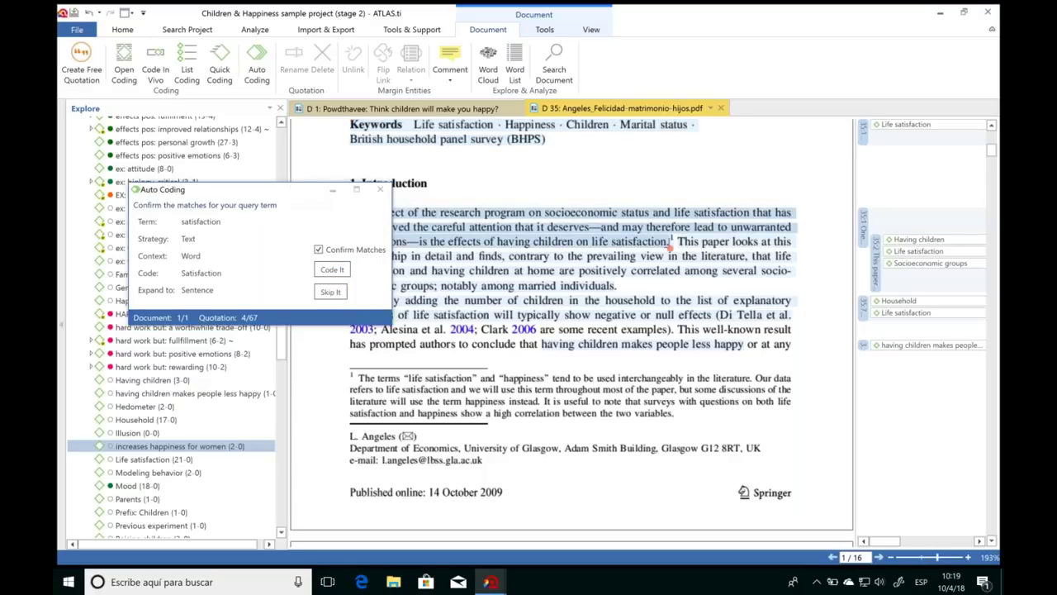
Move the confirmation dialog off the Introduction text and code the fourth and fifth matches with Satisfaction.
drag(206, 189, 228, 290)
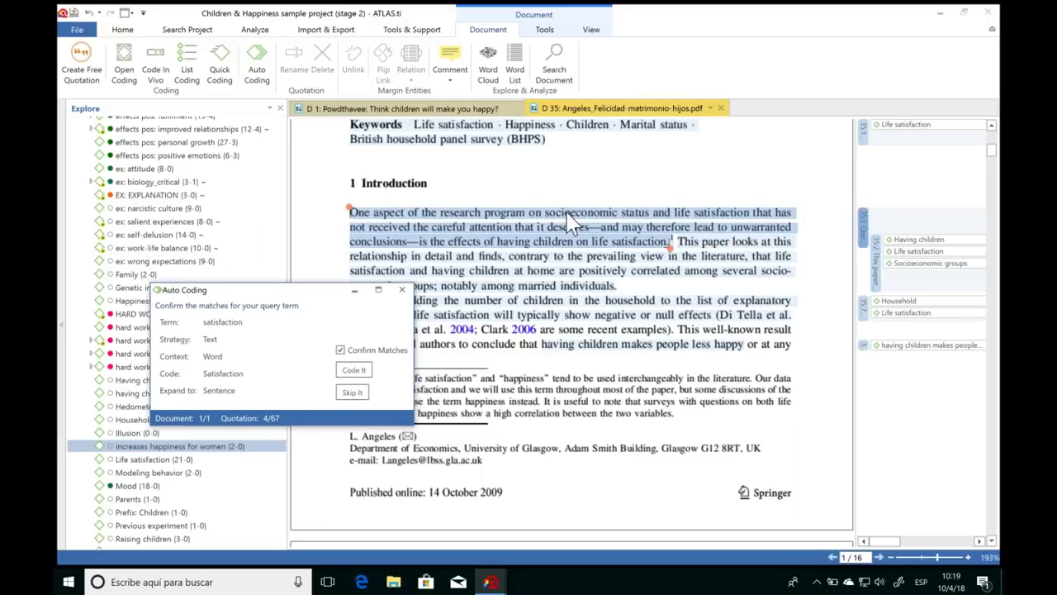
click(354, 371)
click(353, 371)
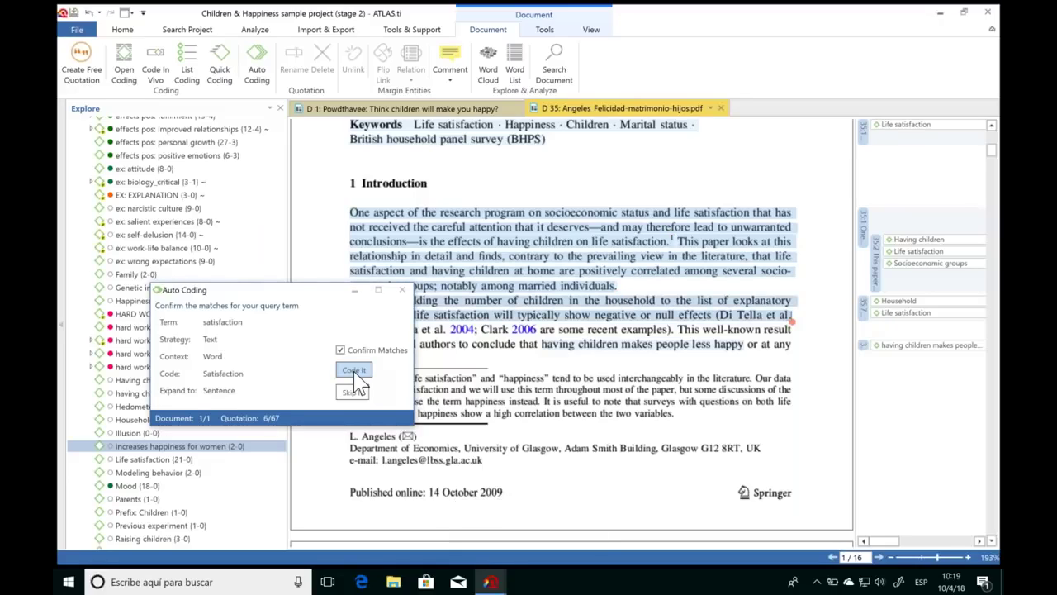
Code the sixth auto-coding match with Satisfaction, move the confirmation dialog off the matched text, and skip the next three matches.
click(353, 371)
drag(295, 289, 254, 174)
click(310, 278)
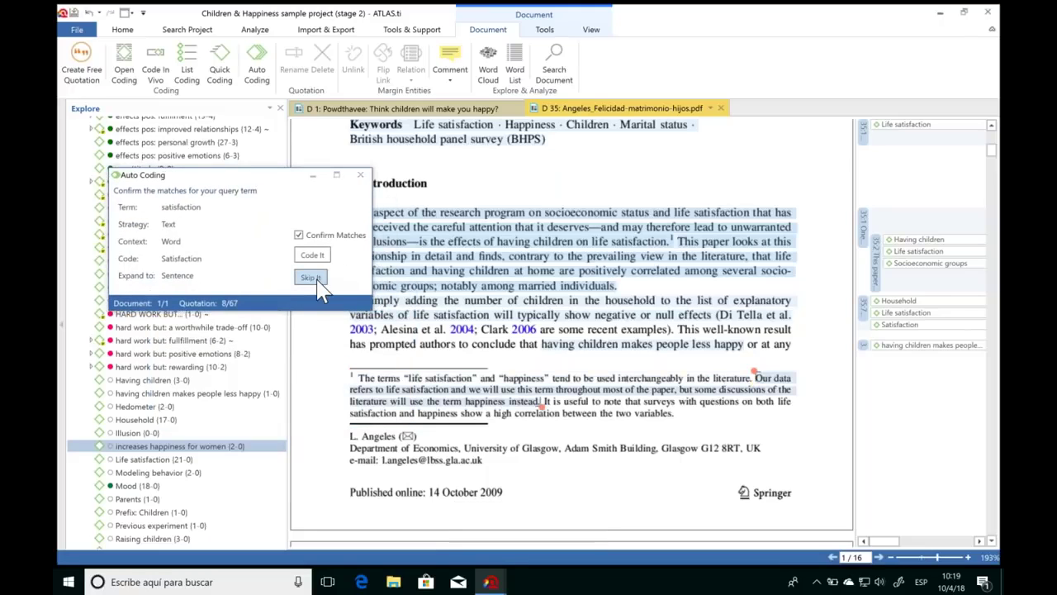
click(310, 278)
click(310, 278)
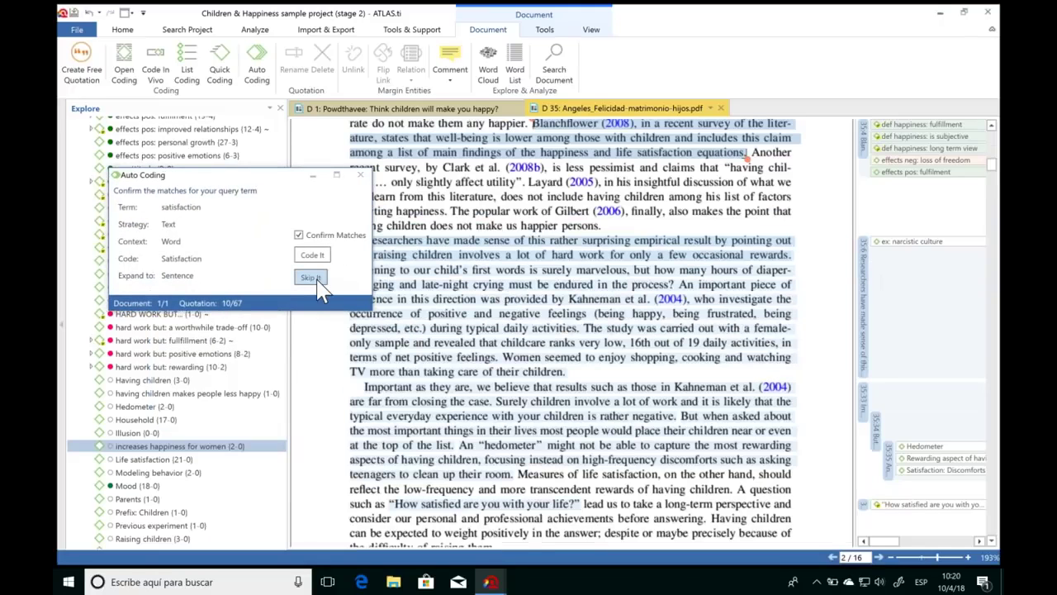
Code the tenth to twelfth matches with Satisfaction, turn off match confirmation, and code all remaining matches automatically.
click(327, 257)
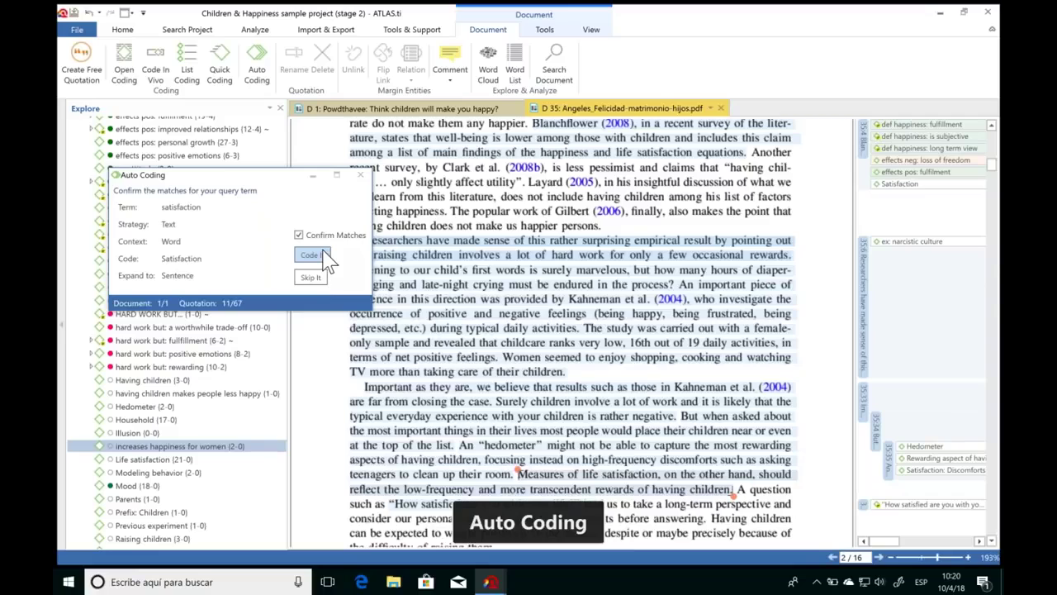
click(312, 255)
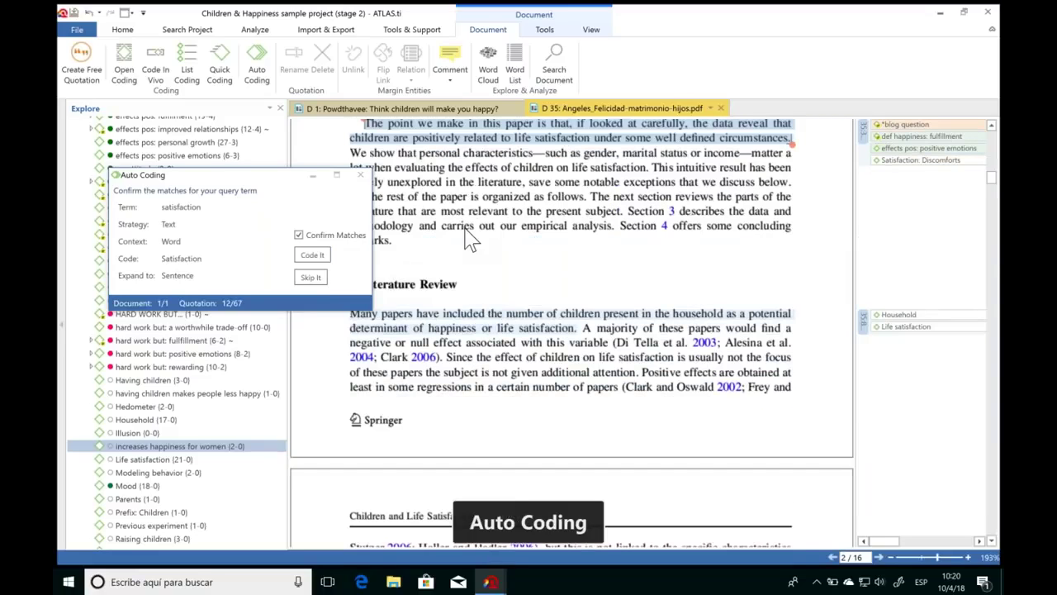
click(306, 257)
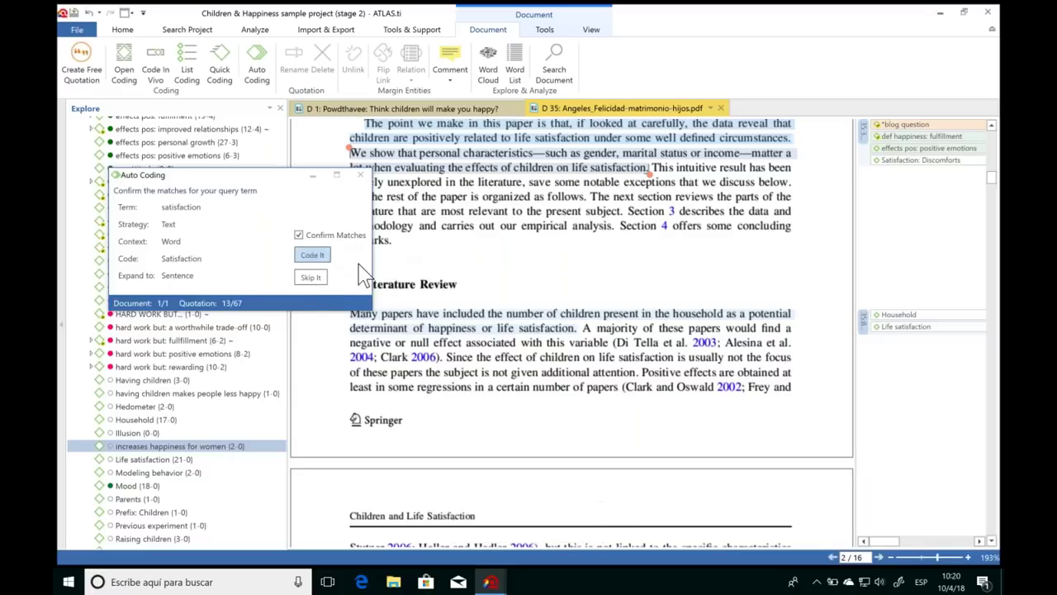
click(298, 235)
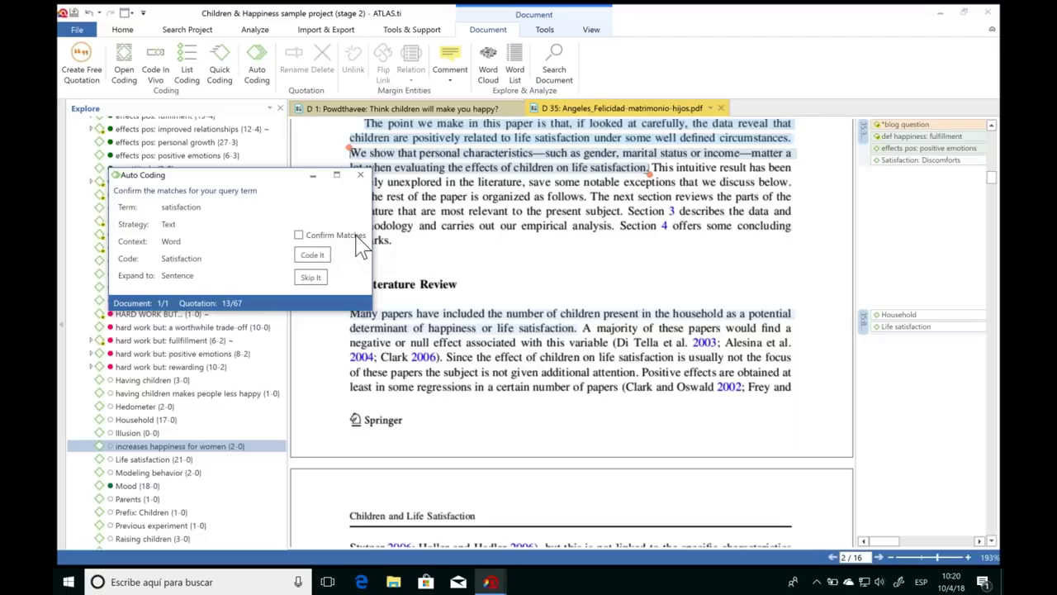
click(312, 255)
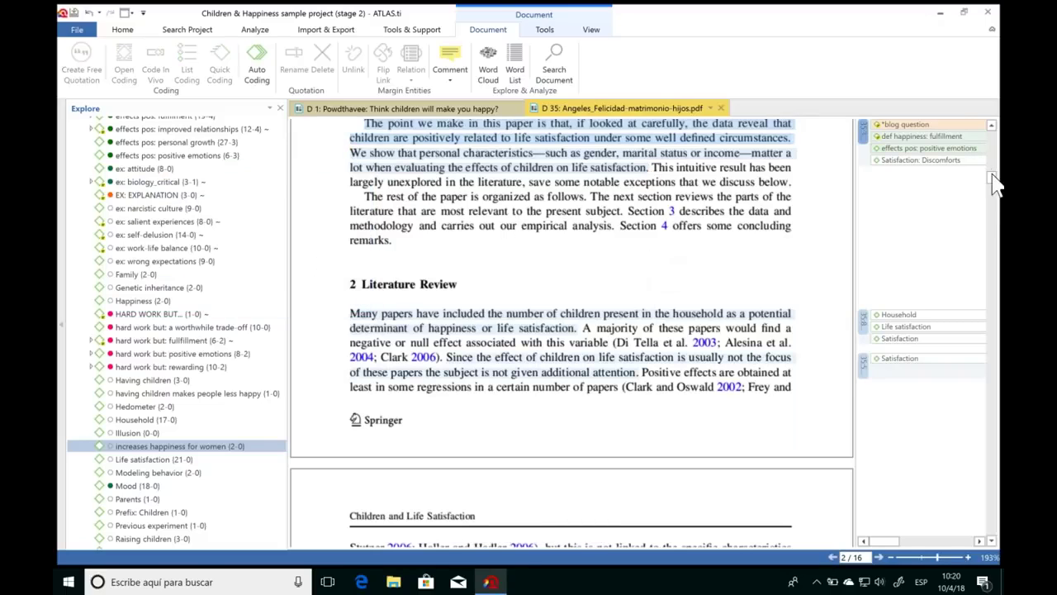
Extend the Satisfaction quotation on page 5 to start at "Table 2 reports" and link the code Happiness to it.
drag(997, 188, 996, 250)
click(993, 206)
click(864, 363)
click(864, 266)
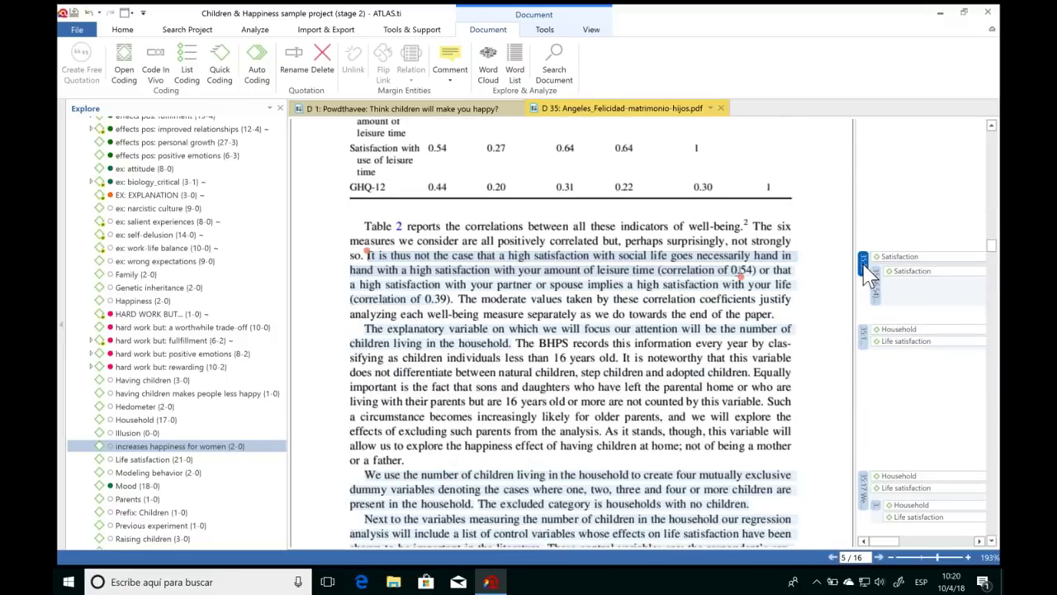
drag(371, 255, 364, 220)
drag(145, 301, 863, 252)
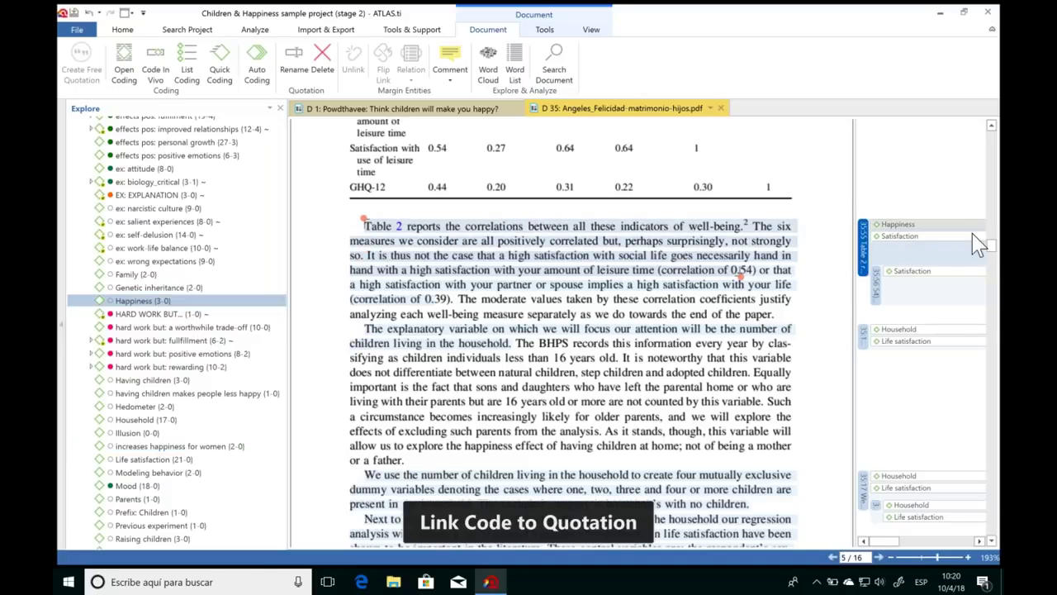
Delete the "British household panel survey" quotation in the references on page 16.
scroll(995, 266, down, 3)
drag(995, 266, 995, 529)
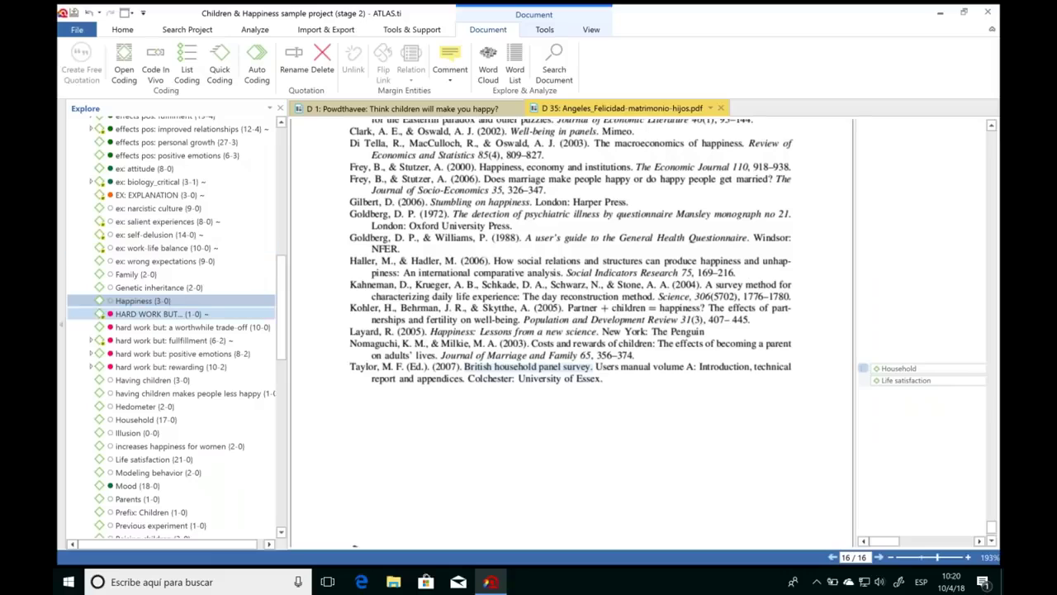
click(864, 368)
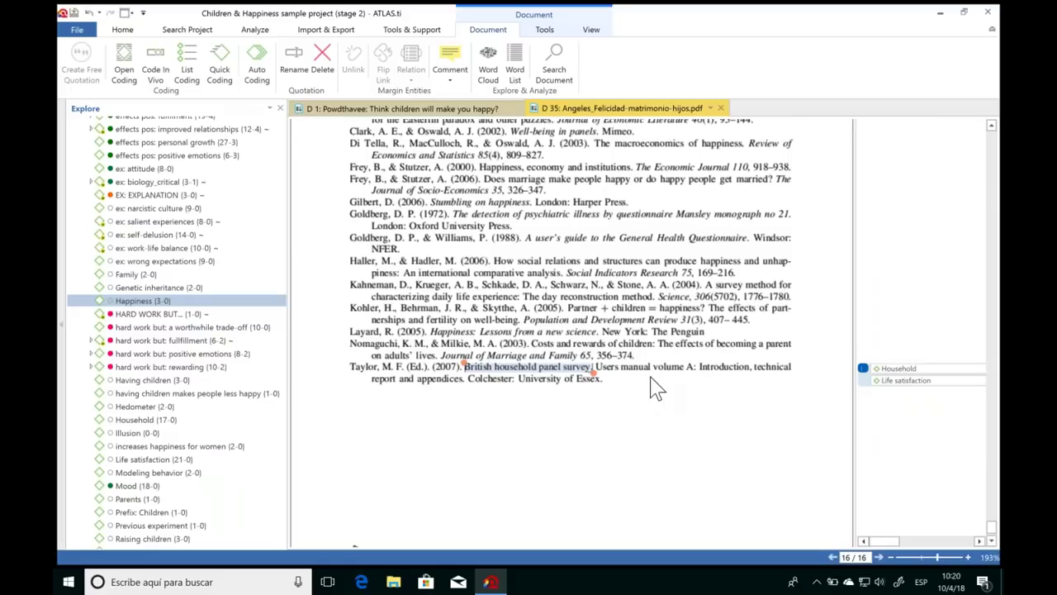
right_click(864, 369)
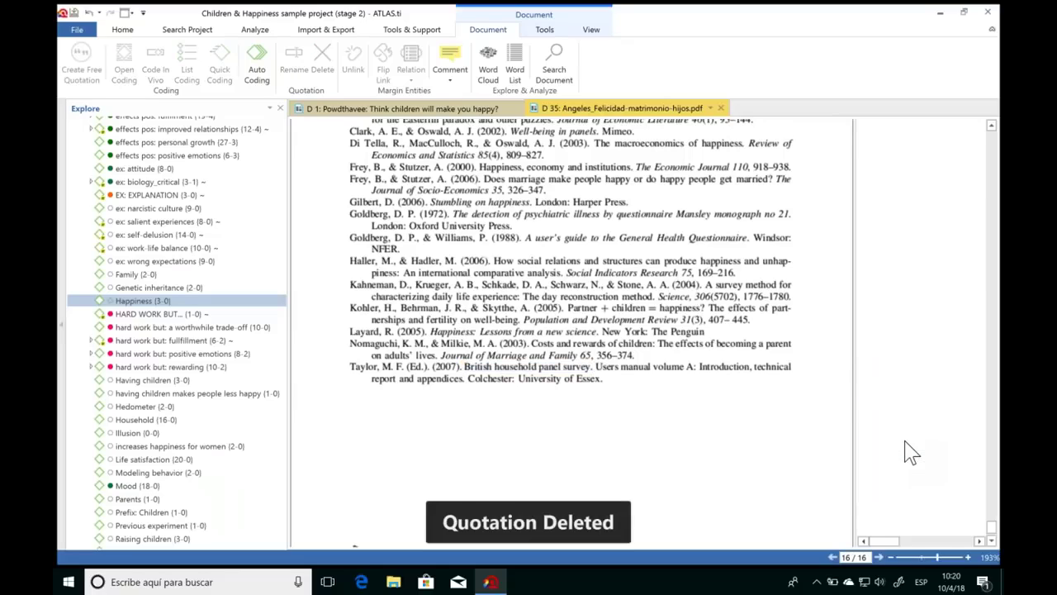
Check the Satisfaction coding in the references, and close documents D 35 and D 1.
click(991, 125)
drag(991, 126, 992, 126)
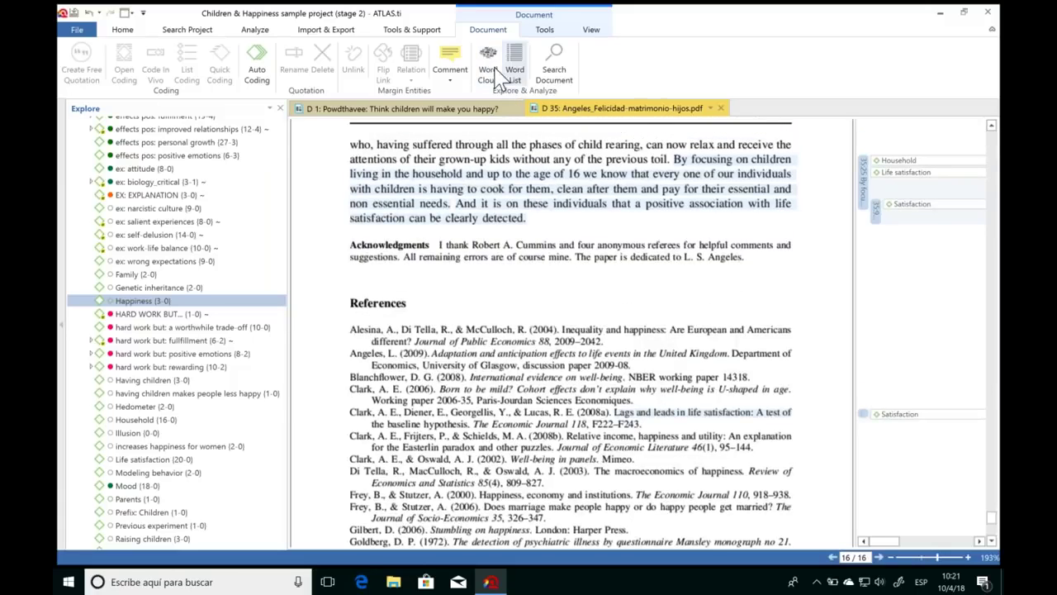
click(721, 109)
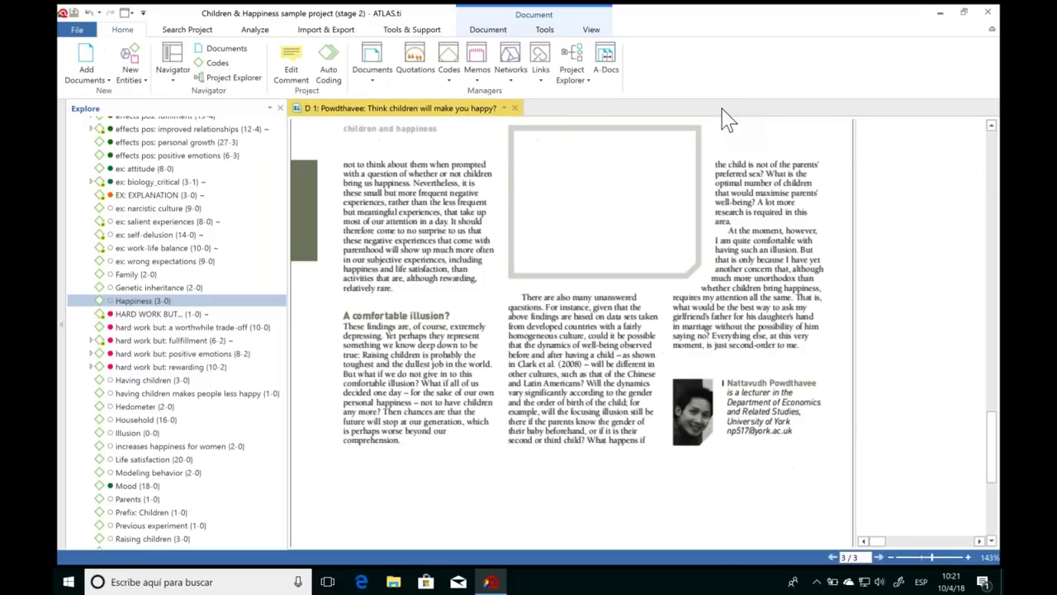
click(514, 108)
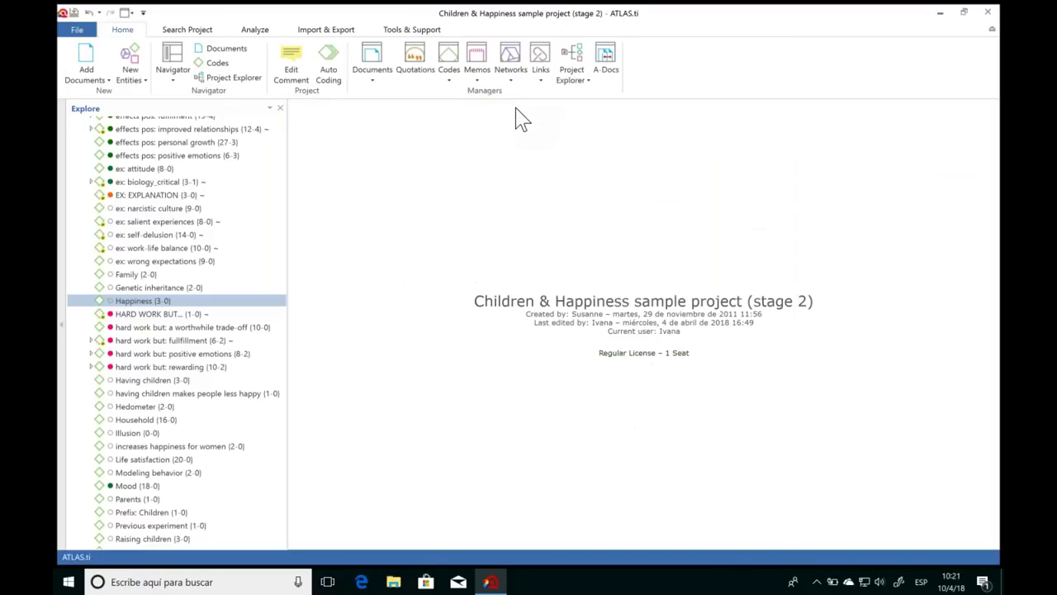
Open the video document D 32: Raising Children Off-Grid - This Morning from the project's document list.
drag(279, 289, 283, 111)
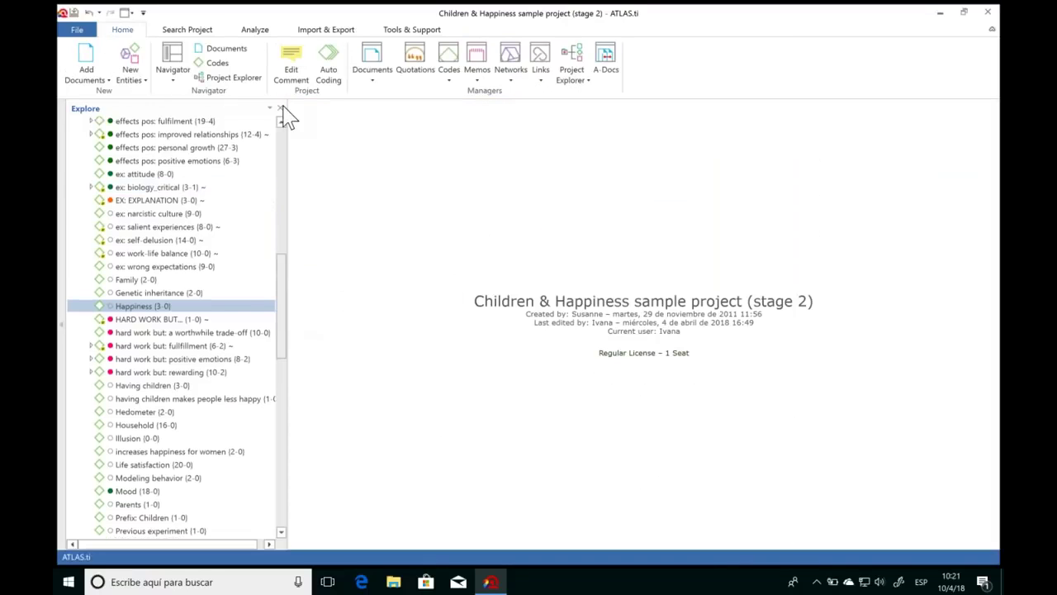
click(84, 136)
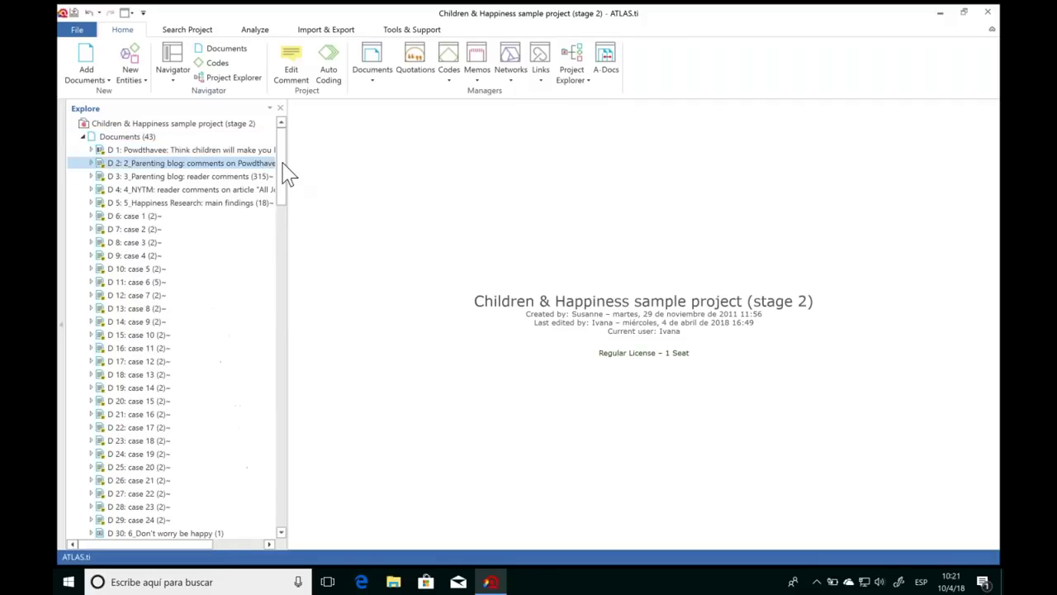
drag(283, 171, 287, 251)
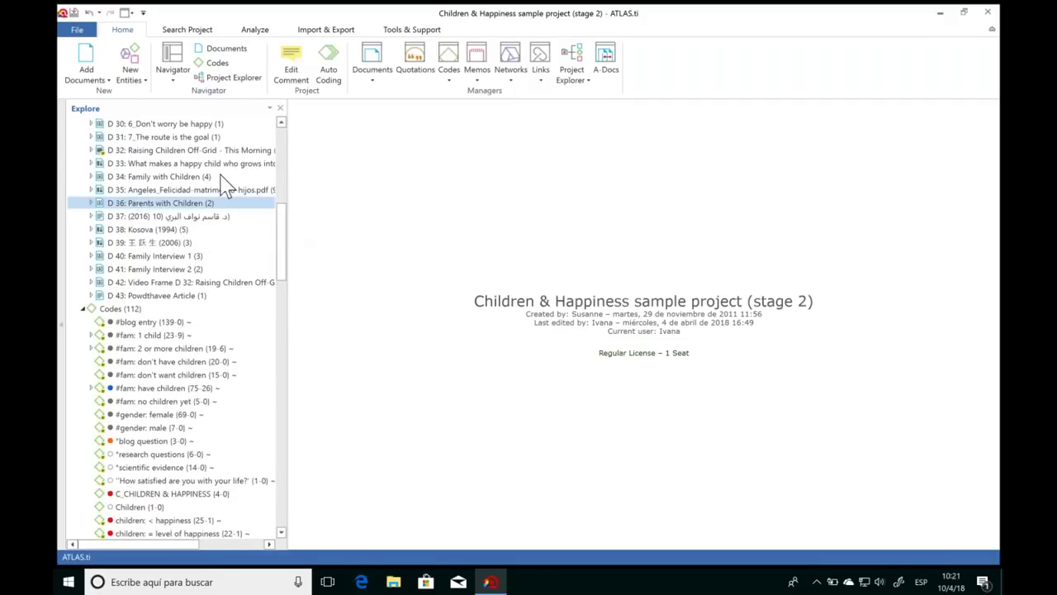
click(185, 151)
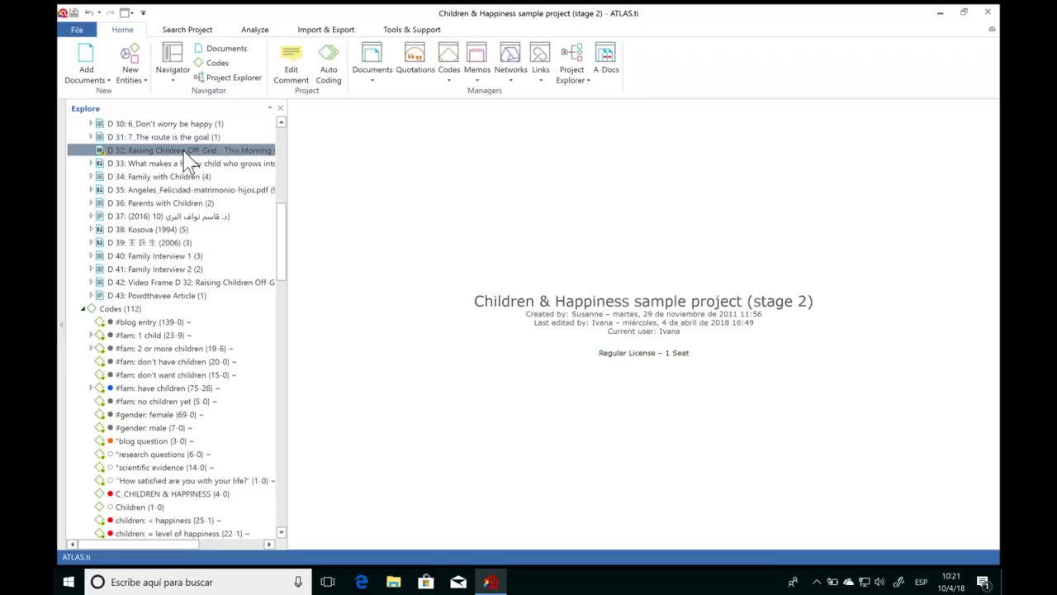
double_click(186, 153)
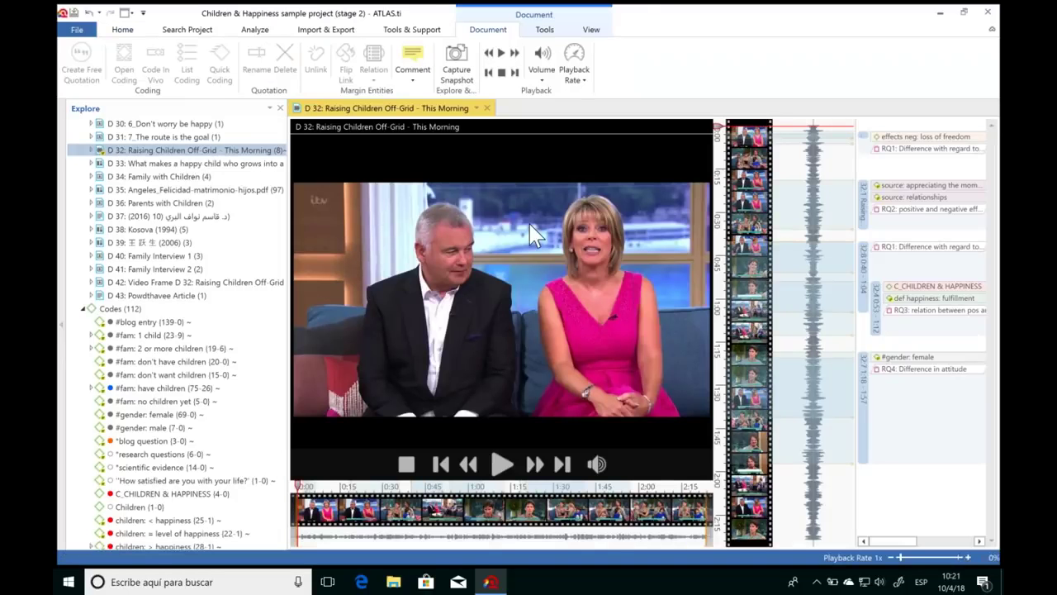
Play and pause the D 32 video, and try its sound and playback rate controls.
click(500, 465)
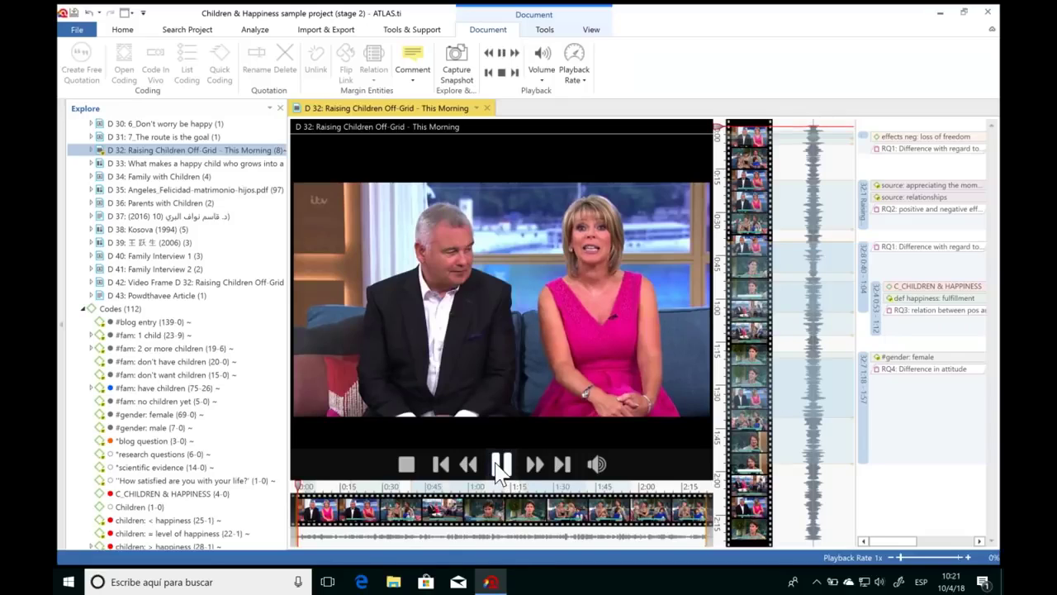
click(501, 465)
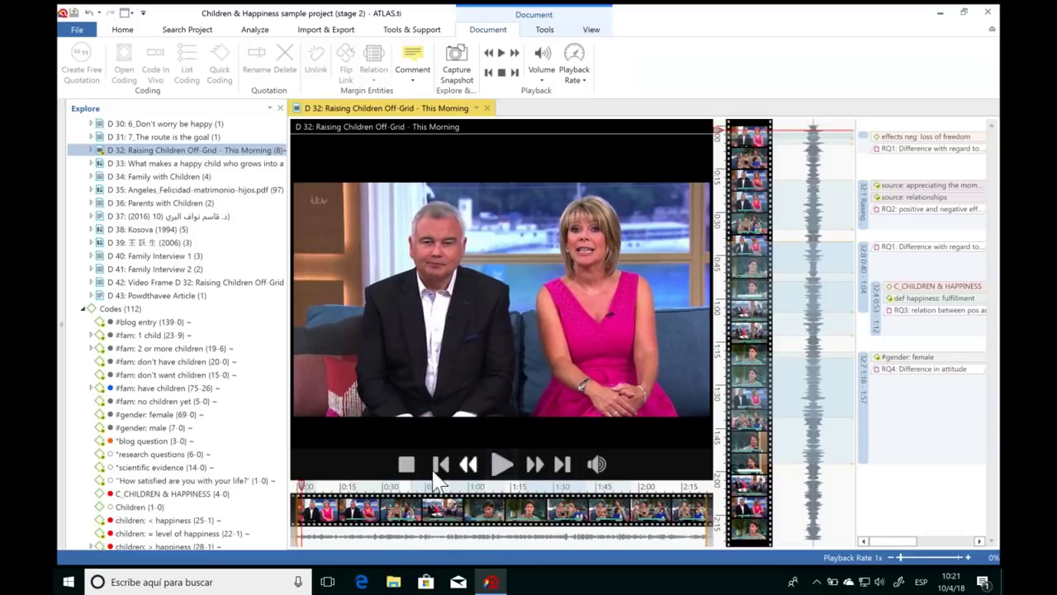
click(593, 468)
click(593, 467)
click(579, 81)
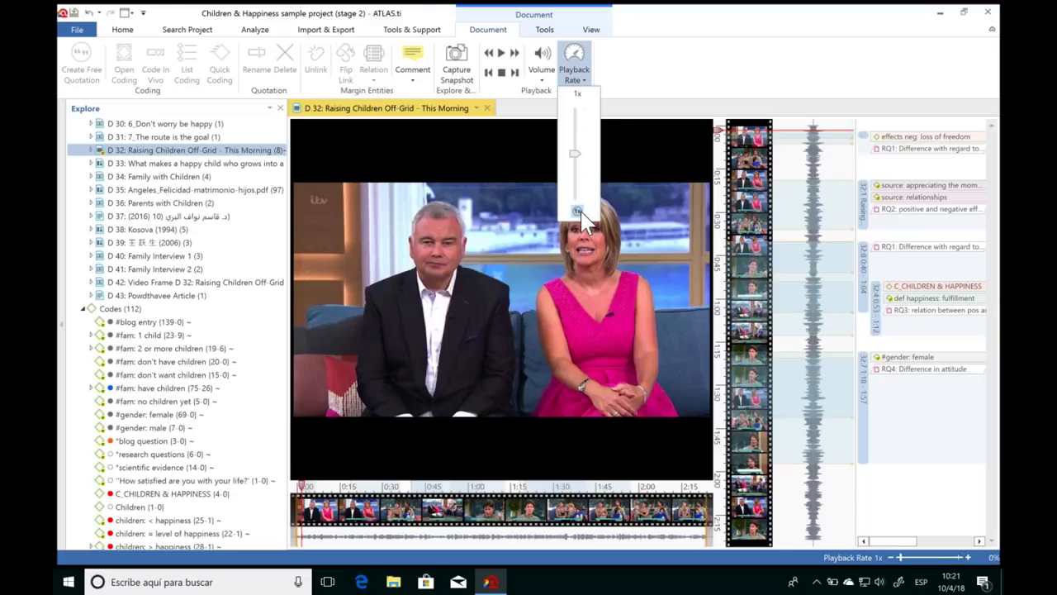
click(560, 303)
click(503, 464)
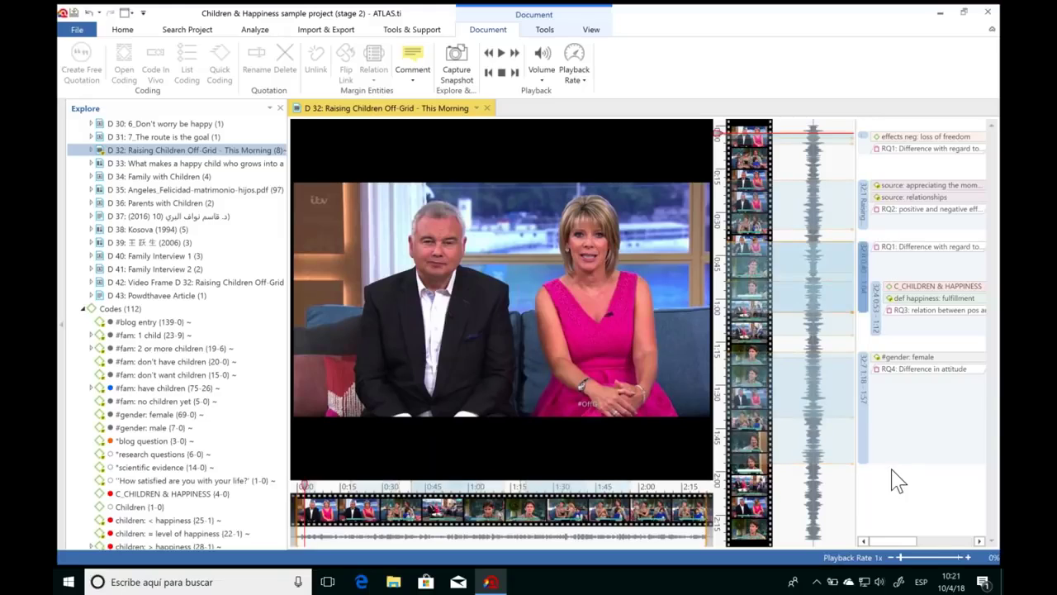
Mark the video segment from 0:40 to 1:21 and create a quotation from it.
click(864, 186)
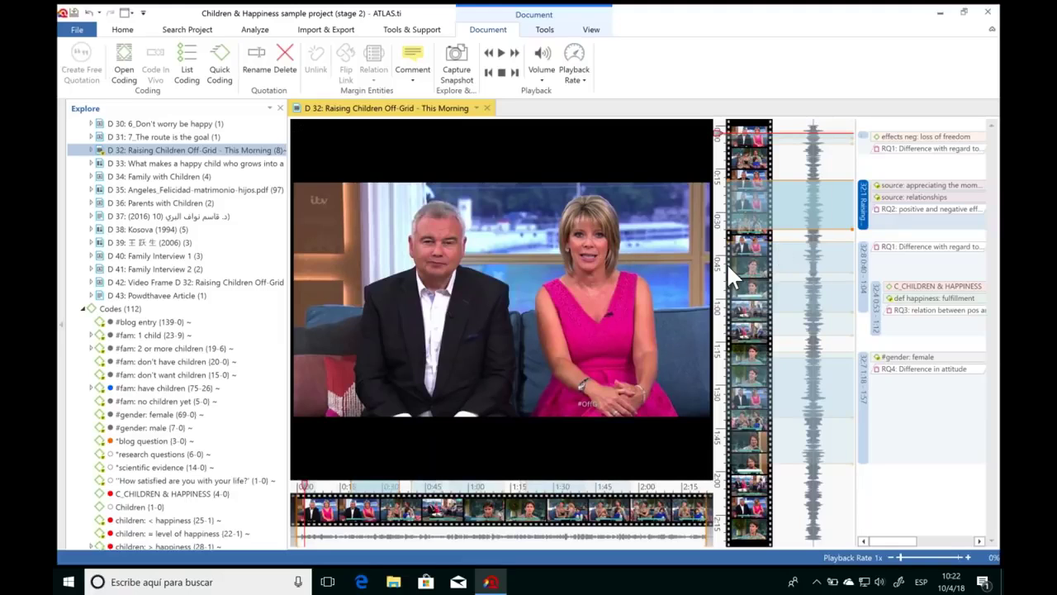
mouse_move(749, 217)
drag(751, 239, 757, 356)
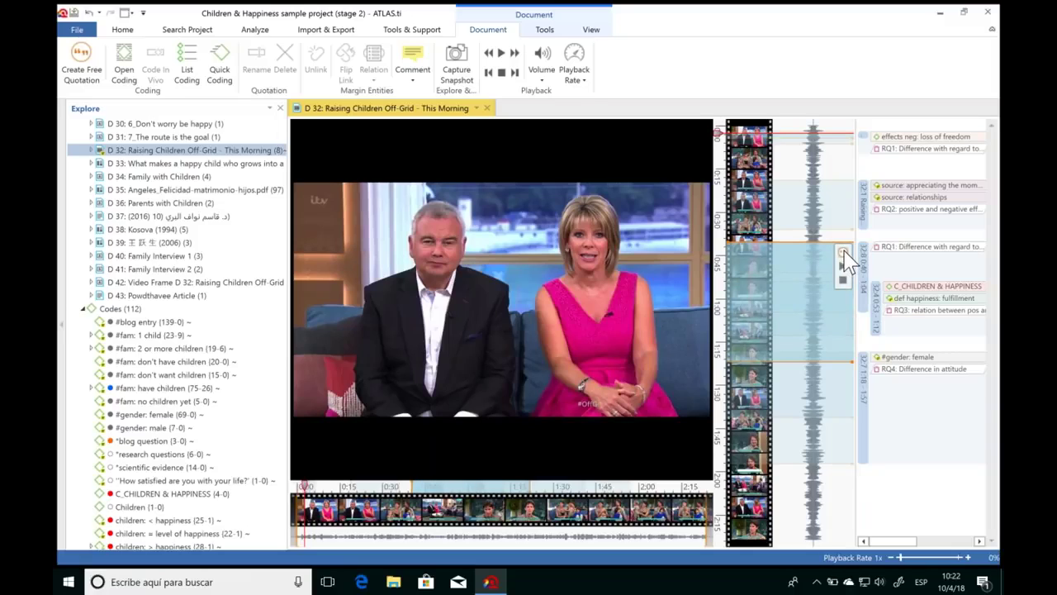
click(842, 253)
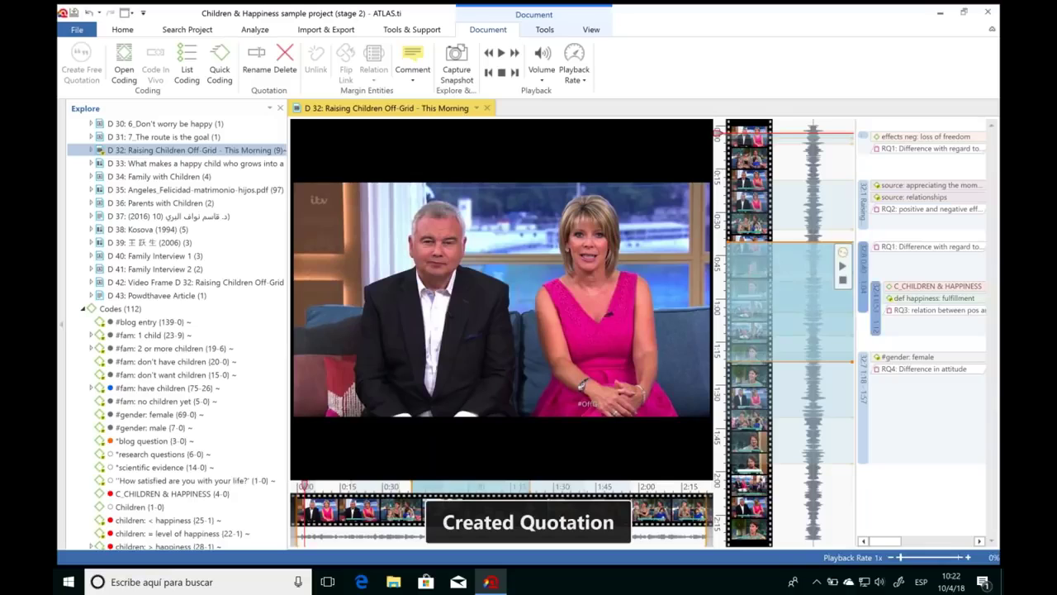
Widen the margin area to show the new 0:40–1:21 quotation, and play and pause its segment.
drag(857, 319, 614, 361)
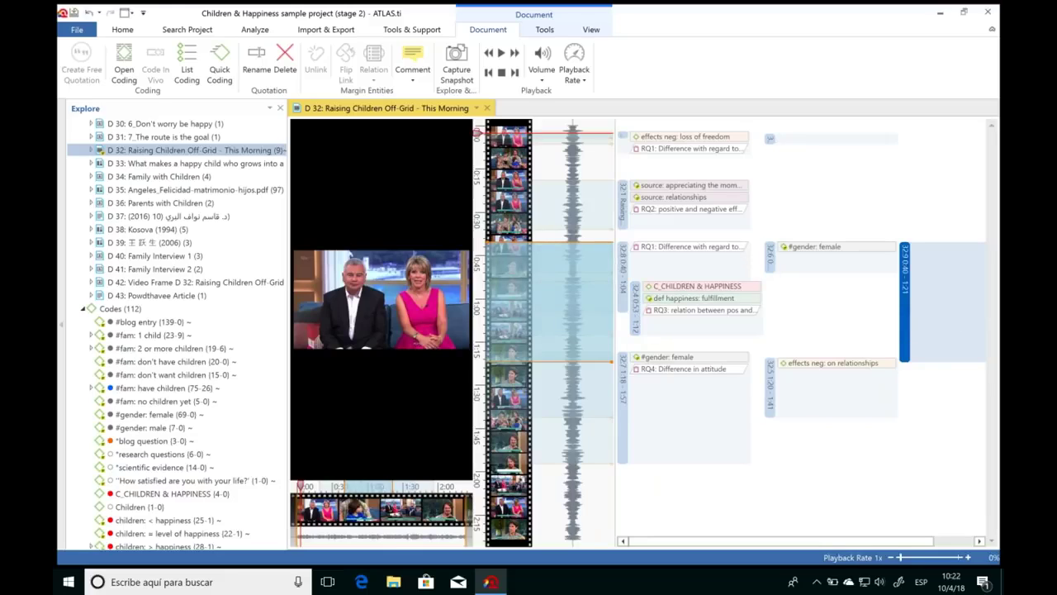
mouse_move(909, 324)
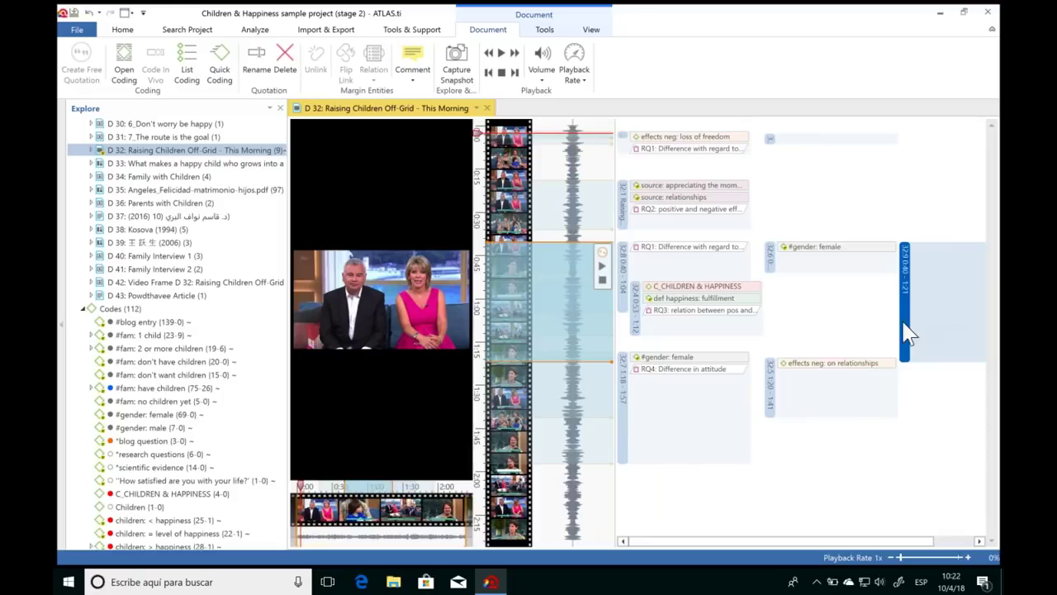
click(601, 267)
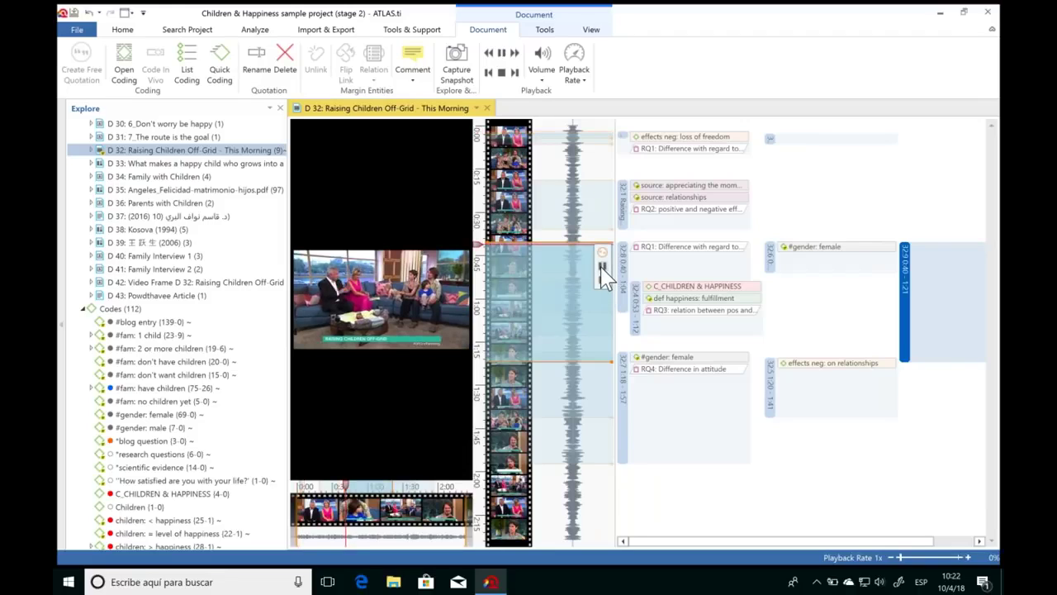
click(602, 267)
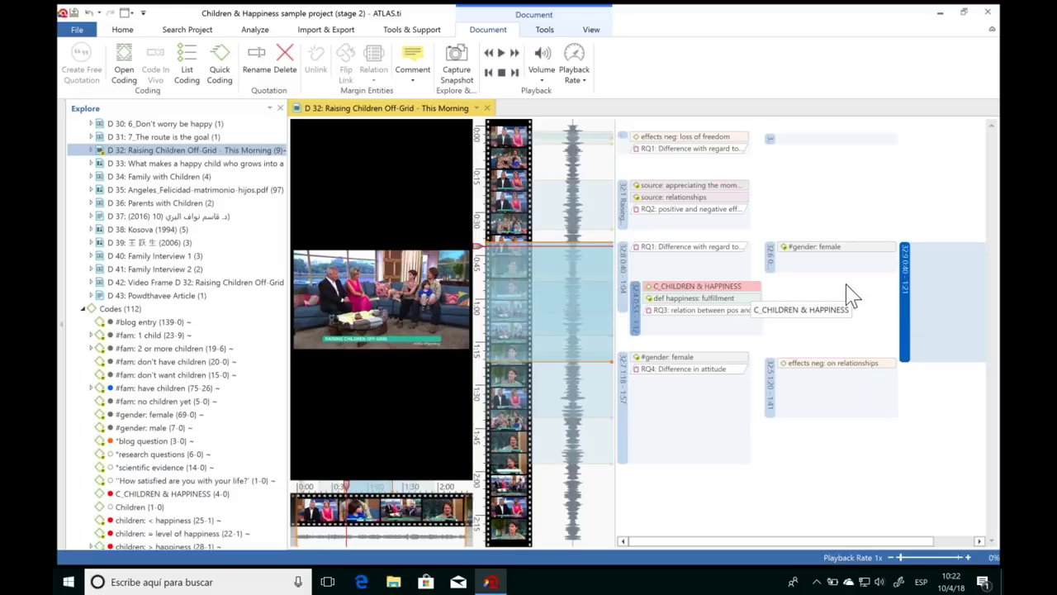
Link the codes #gender: male and C_CHILDREN & HAPPINESS to the 0:40–1:21 quotation, and enlarge the video area.
right_click(542, 277)
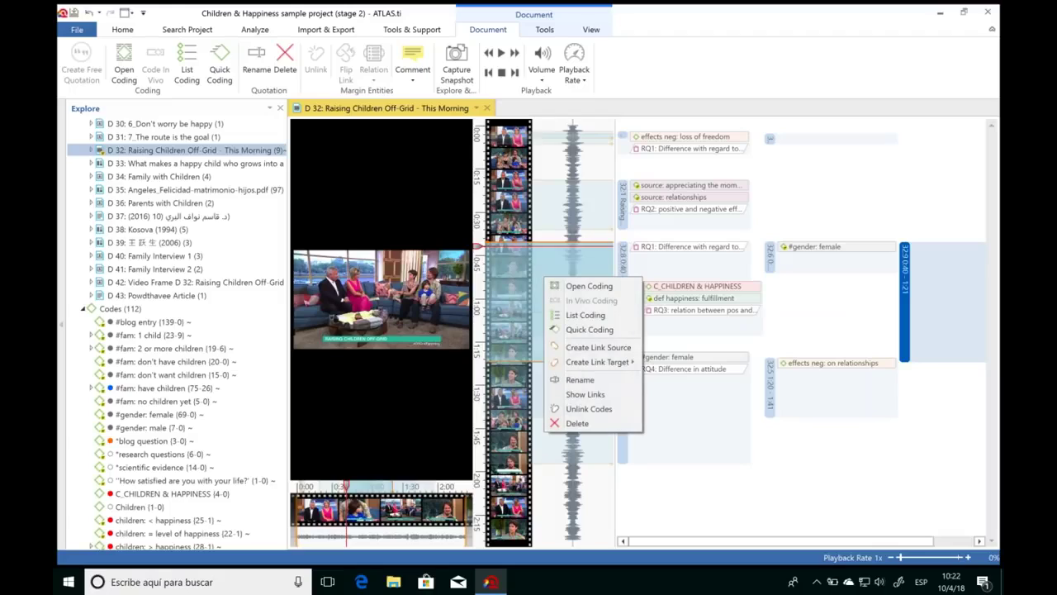
click(510, 268)
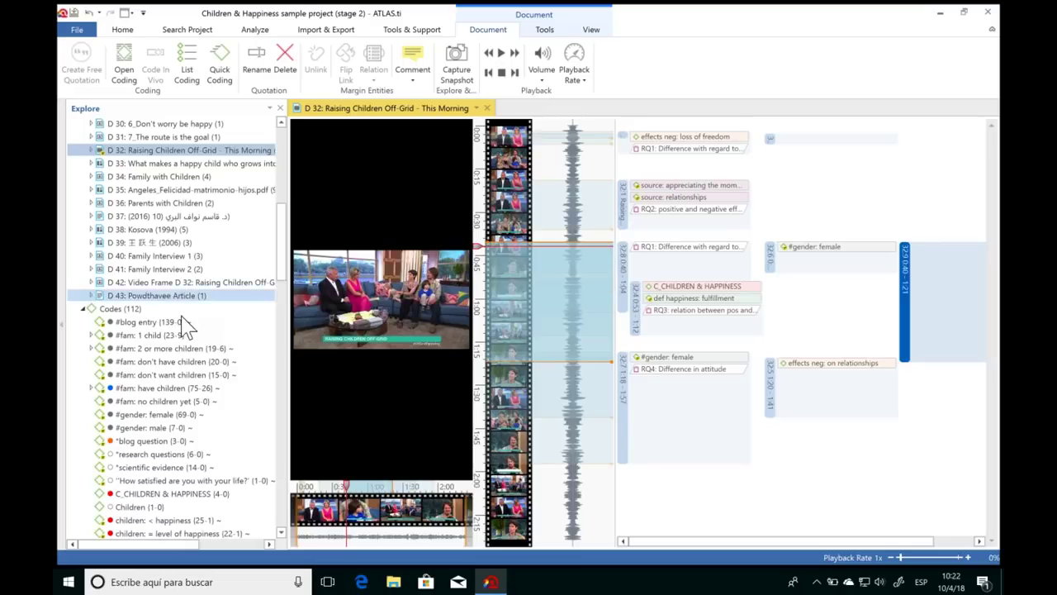
click(151, 427)
drag(912, 306, 908, 302)
drag(144, 505, 911, 330)
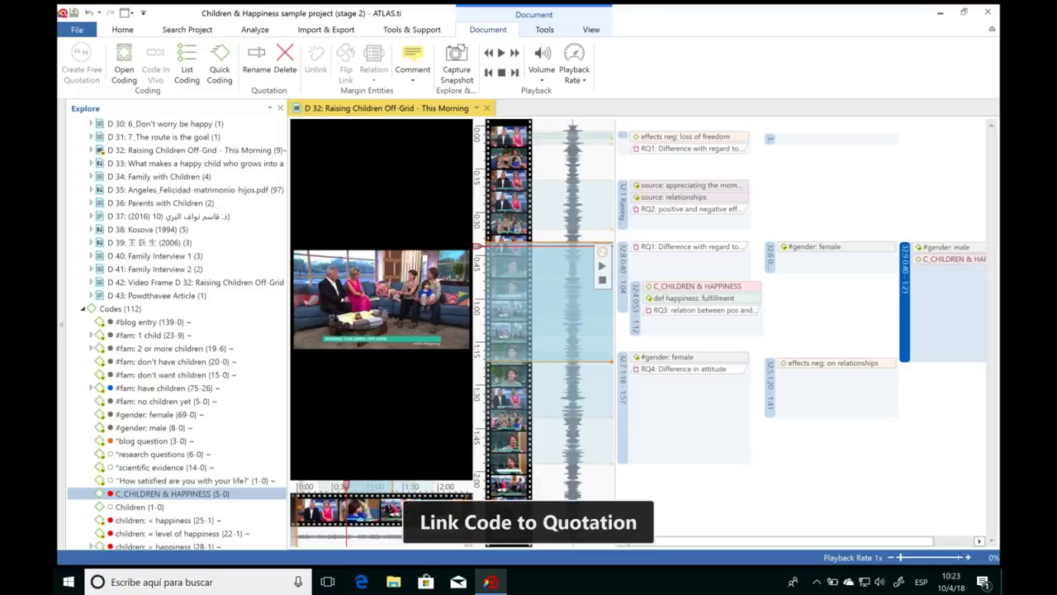
drag(614, 233, 712, 253)
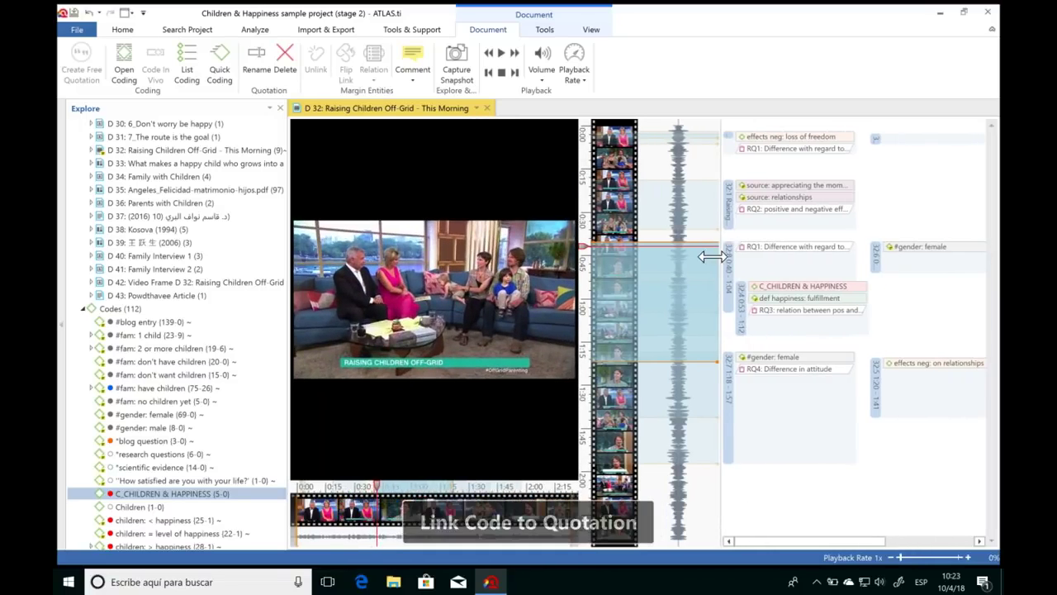
Check the coding options available for the marked video segment and select the 0:40–1:04 quotation.
right_click(656, 343)
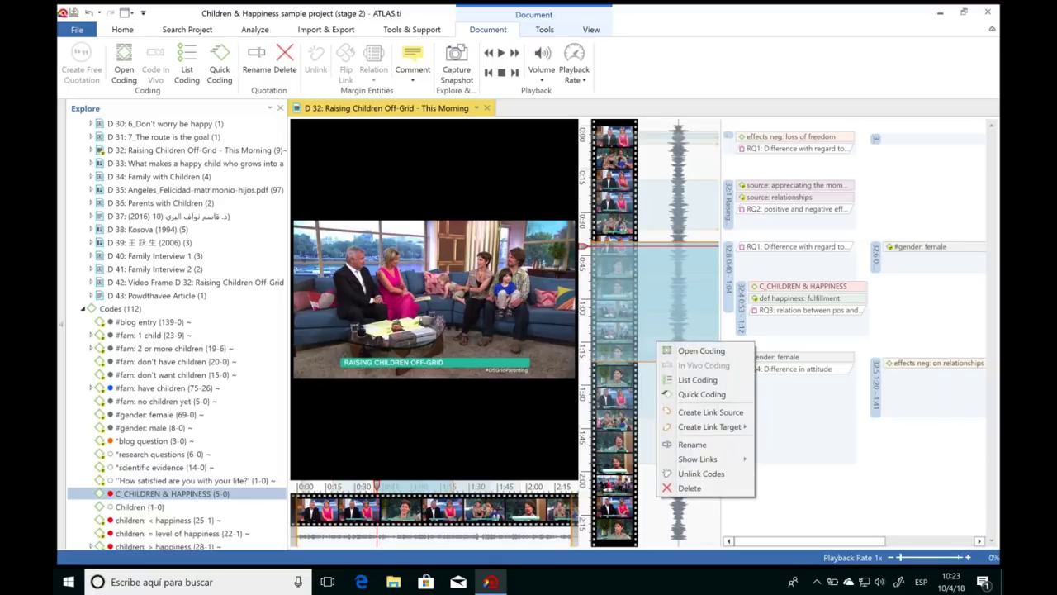
key(Escape)
click(658, 289)
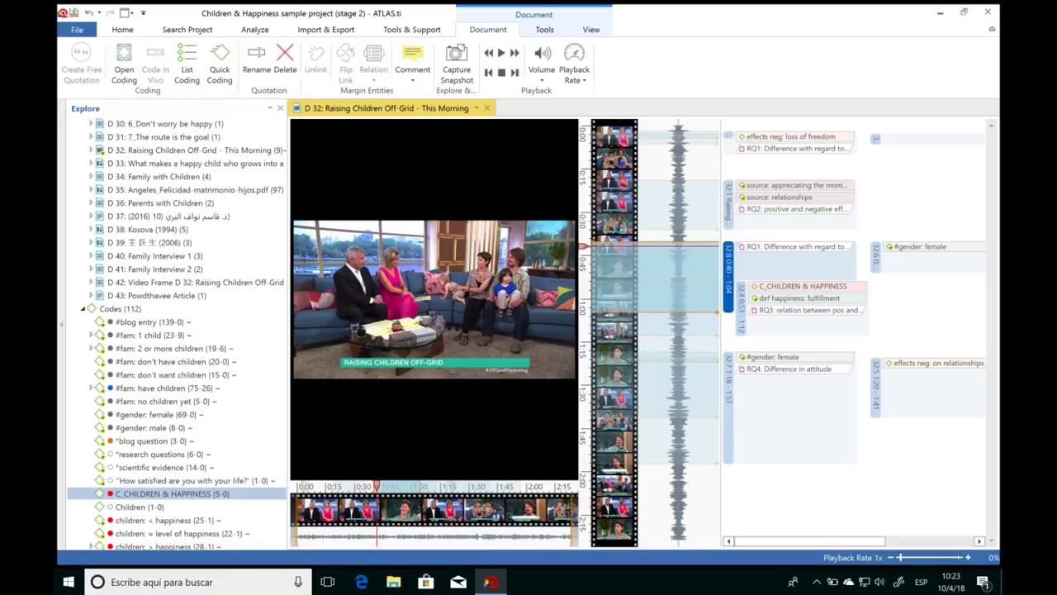
Enlarge the video area of D 32 and capture a snapshot of the current video frame.
drag(721, 338, 780, 345)
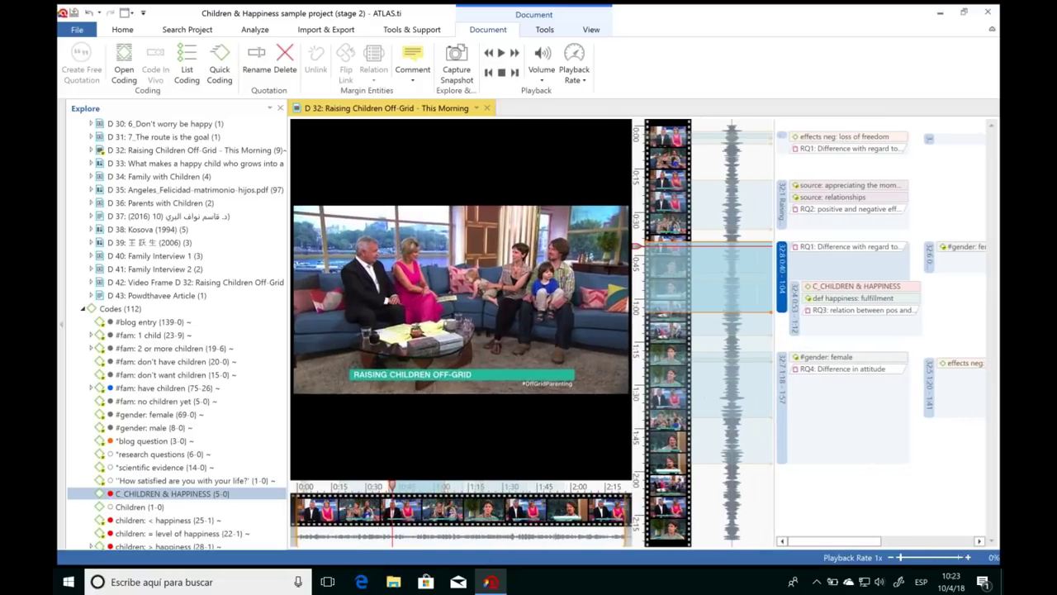
mouse_move(517, 428)
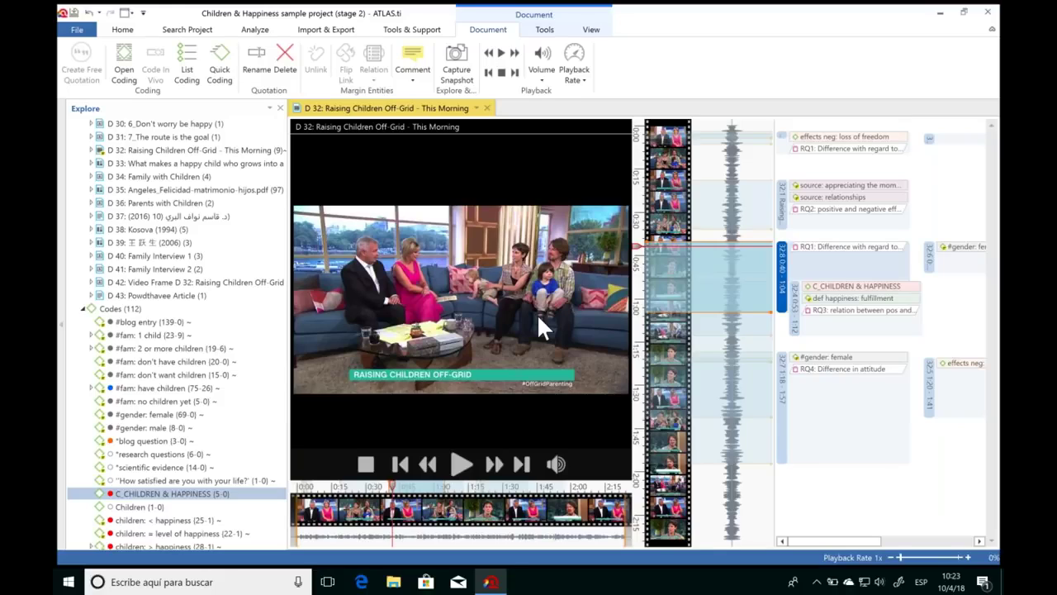
click(456, 74)
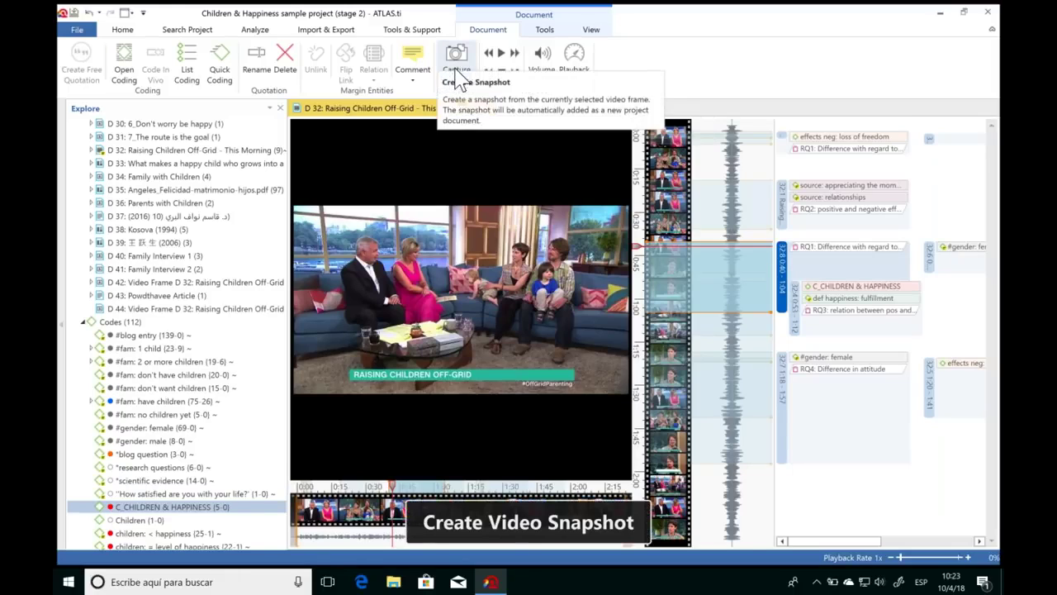
Open the snapshot document D 44, enlarge its image area, and close the D 32 video document.
mouse_move(300, 371)
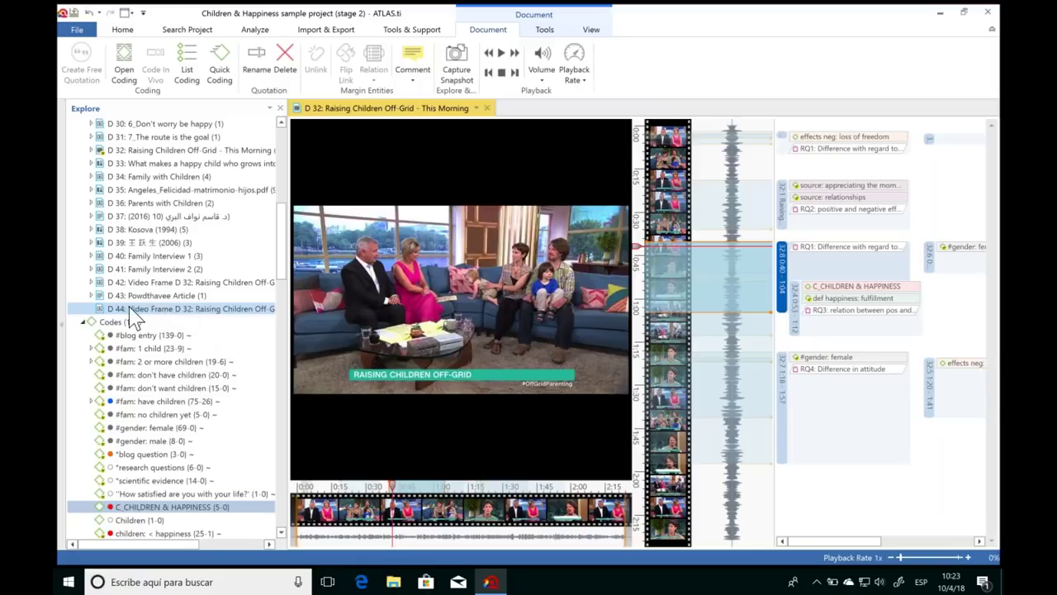
click(161, 310)
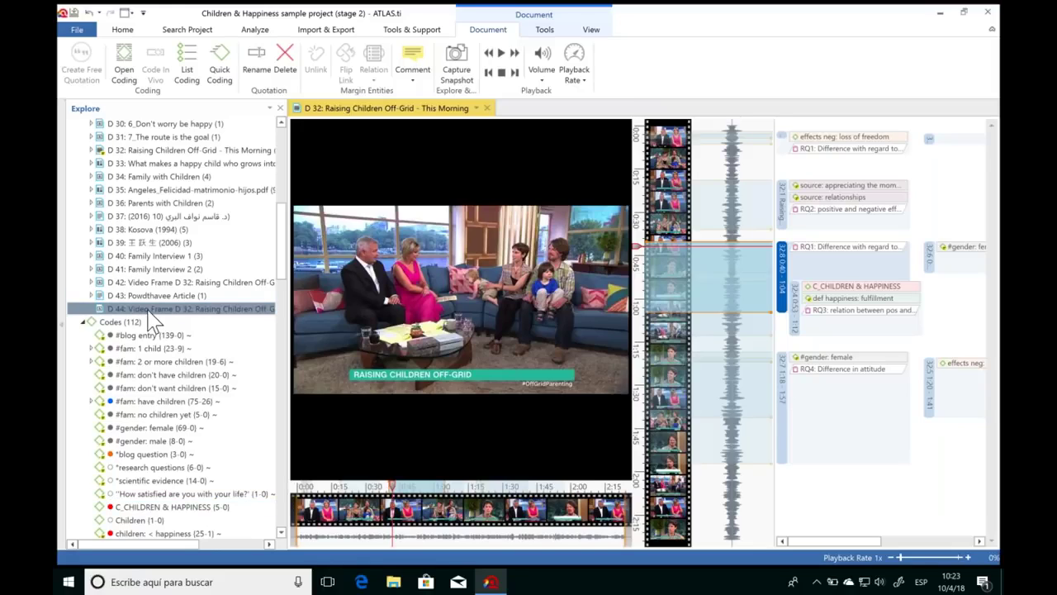
double_click(150, 310)
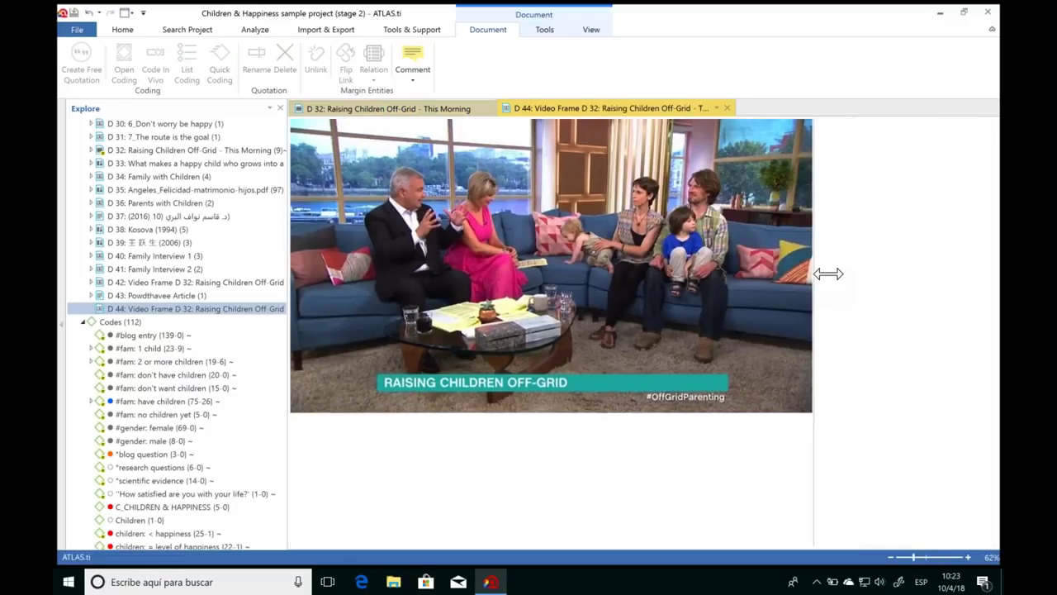
drag(826, 272, 907, 331)
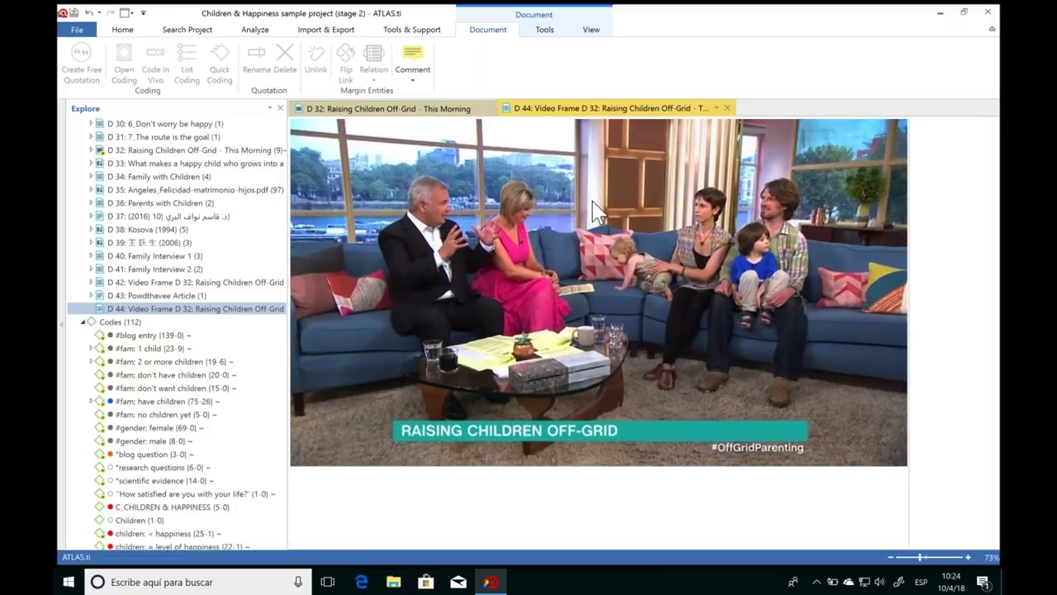
click(489, 108)
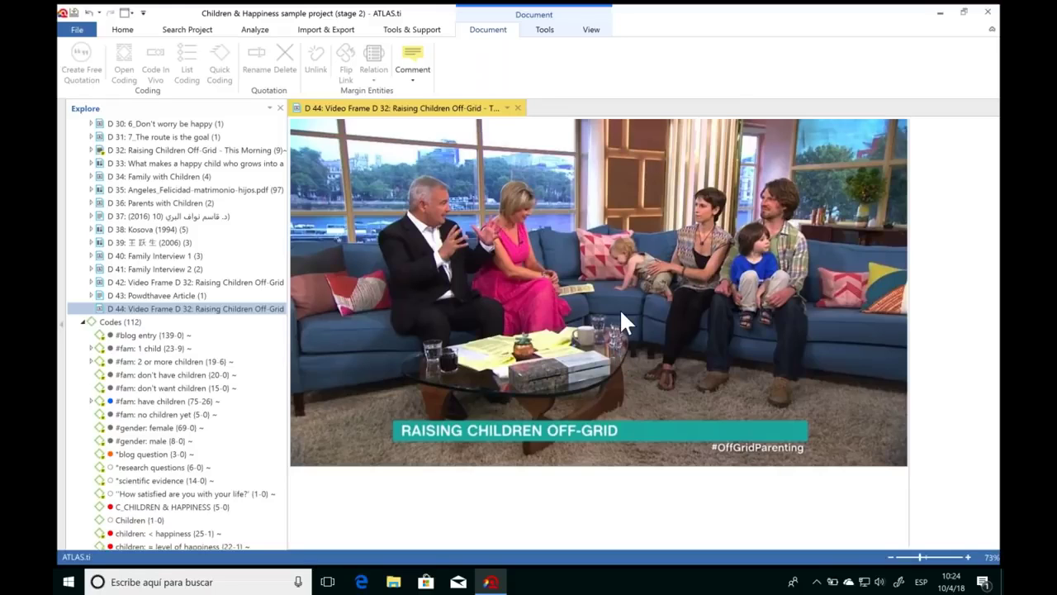
Mark the image area around the family on the sofa in D 44 and create a free quotation from it.
drag(593, 175, 858, 422)
drag(816, 388, 814, 401)
mouse_move(590, 170)
mouse_down()
mouse_move(332, 141)
mouse_move(609, 183)
mouse_move(586, 166)
mouse_up()
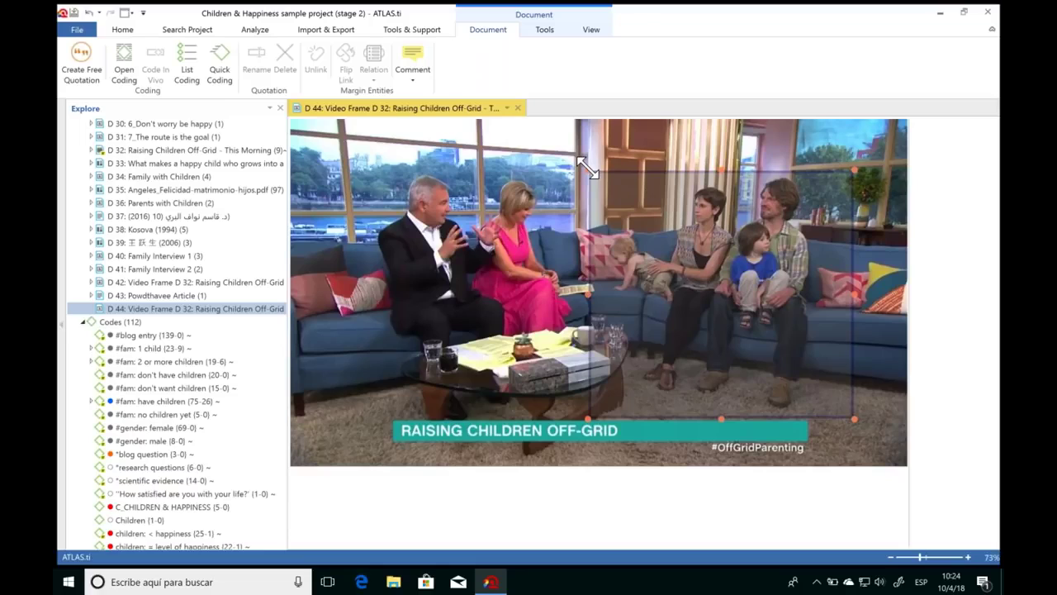
right_click(644, 213)
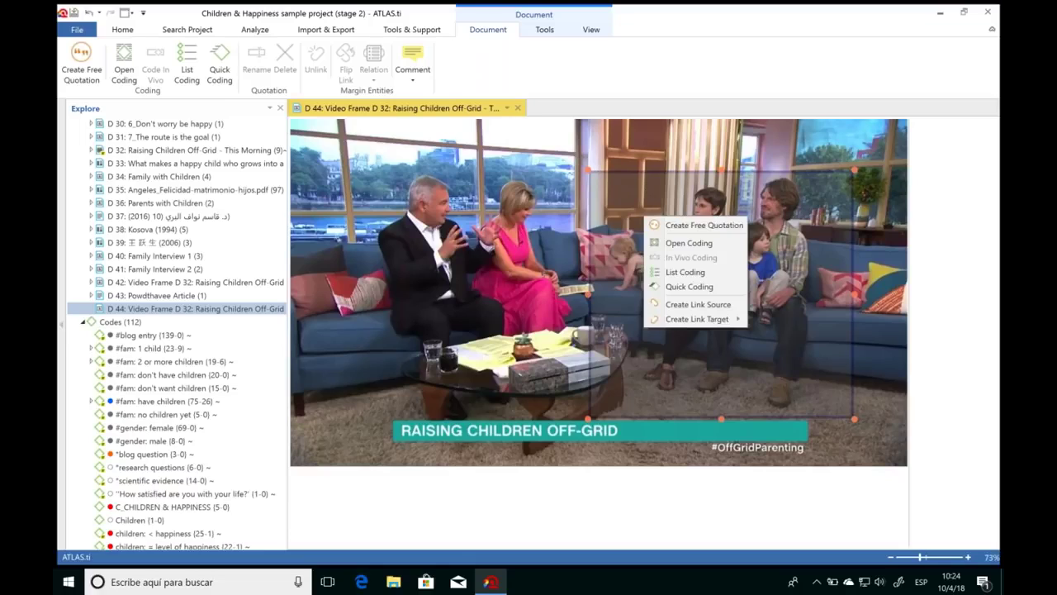
click(678, 224)
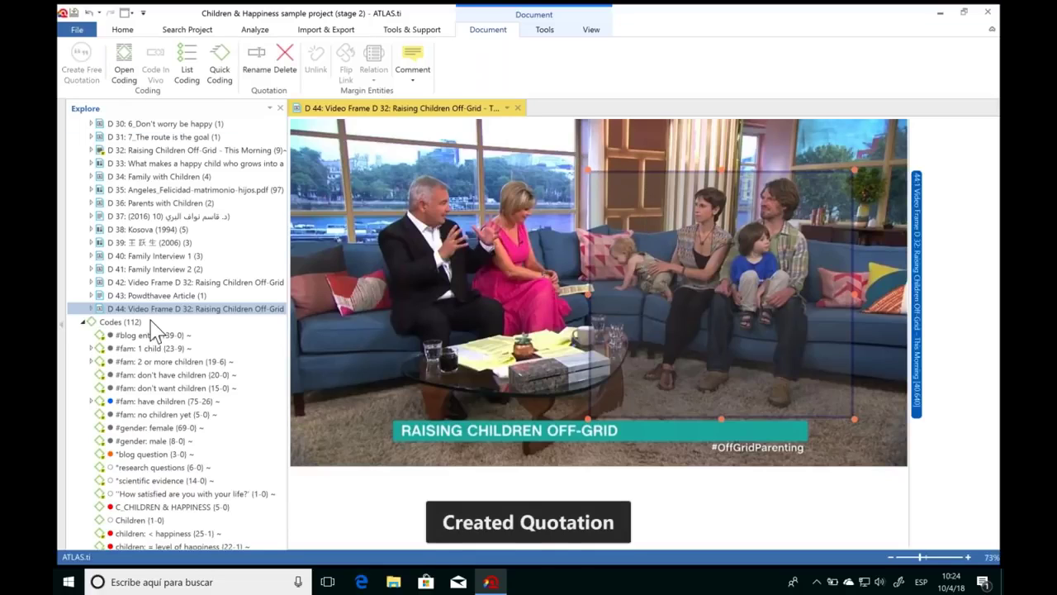
Link the code C_CHILDREN & HAPPINESS to the quotation around the family.
scroll(281, 287, down, 1)
scroll(281, 288, down, 4)
click(190, 336)
drag(190, 336, 916, 281)
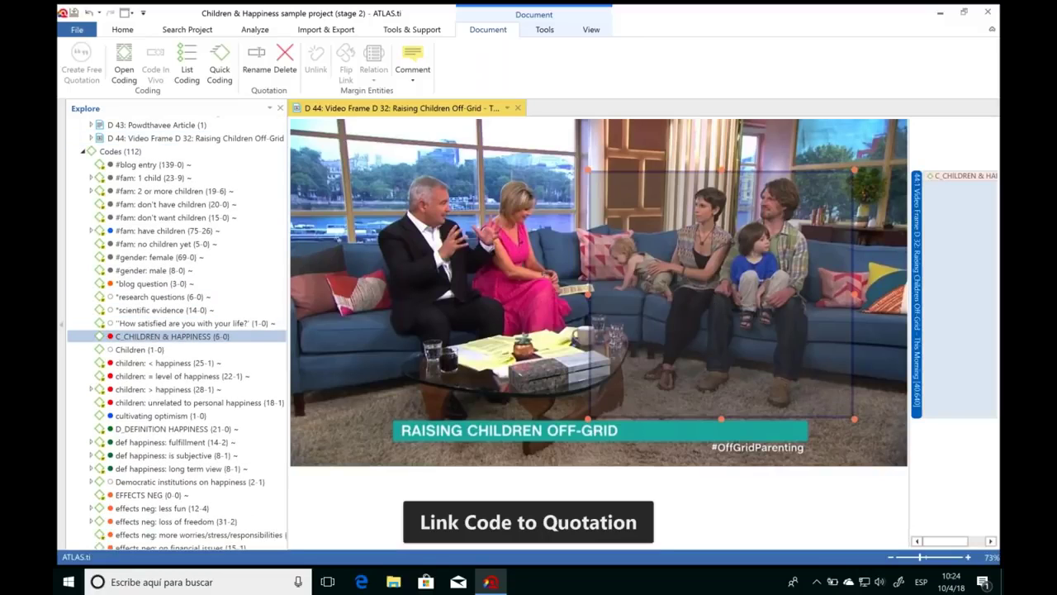
Mark the boy in the blue shirt, code the area with Children, and select its quotation in the widened margin area.
click(767, 232)
mouse_move(733, 225)
mouse_down()
mouse_move(779, 283)
mouse_move(788, 334)
mouse_up()
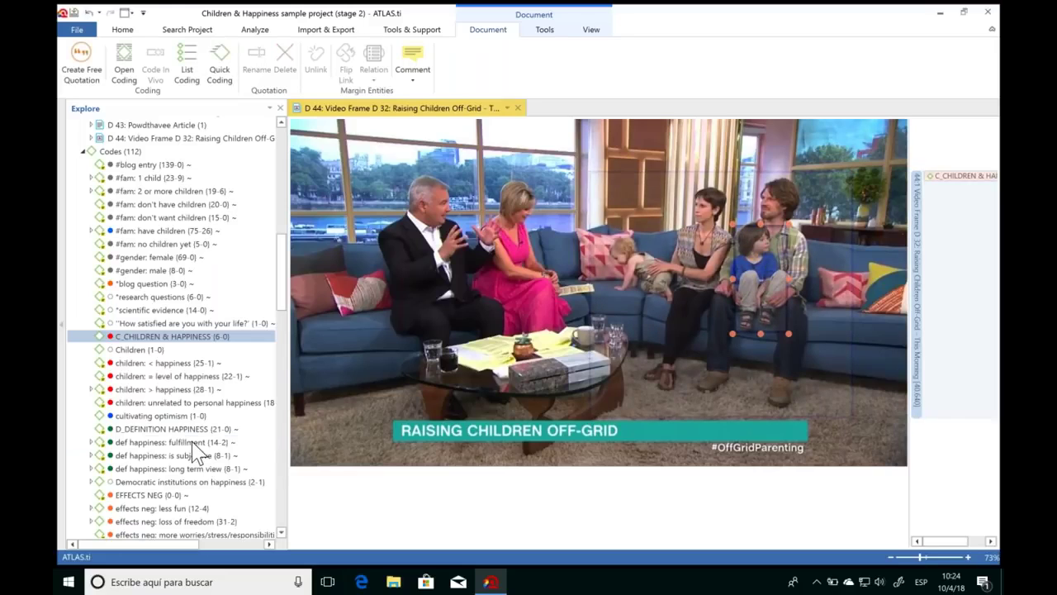
drag(151, 351, 779, 289)
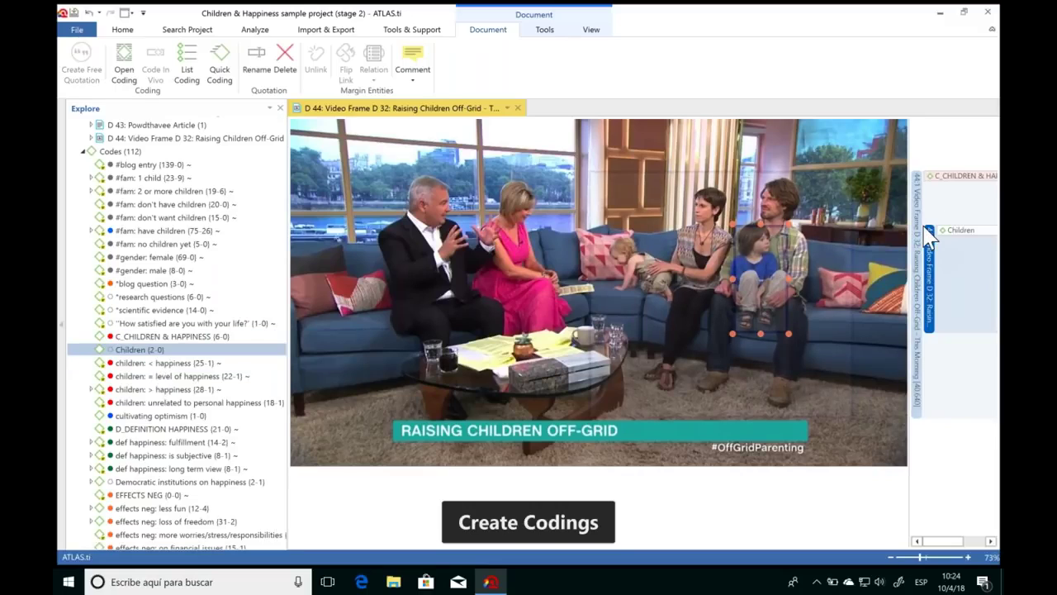
click(907, 148)
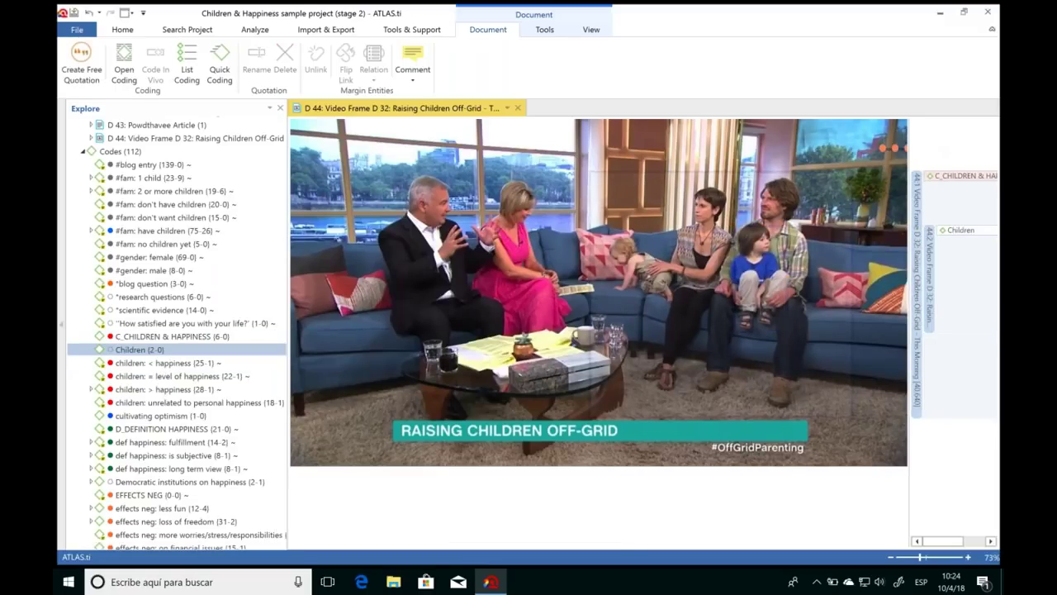
click(881, 263)
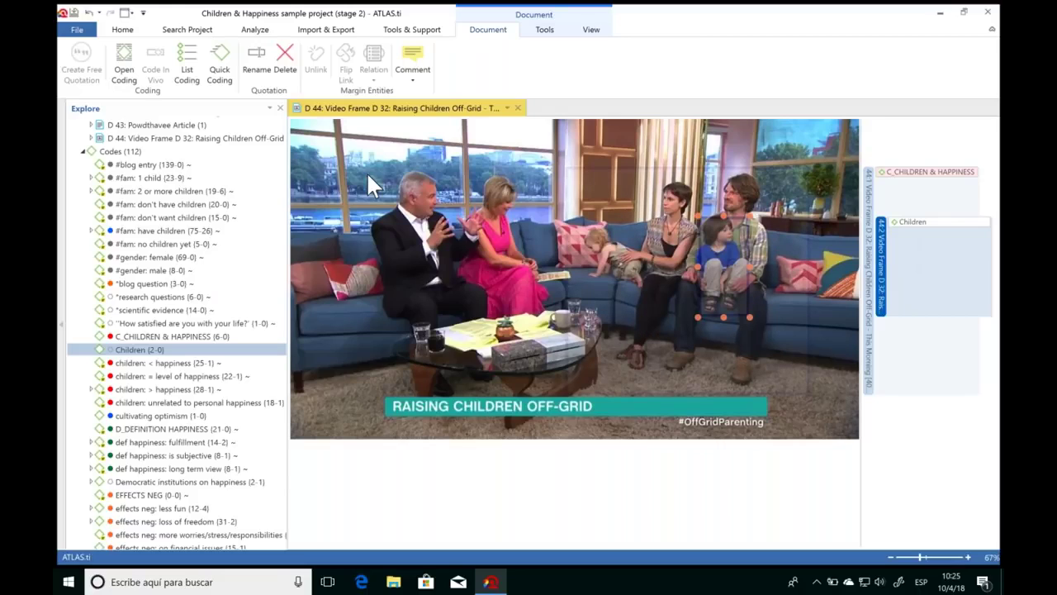
click(123, 30)
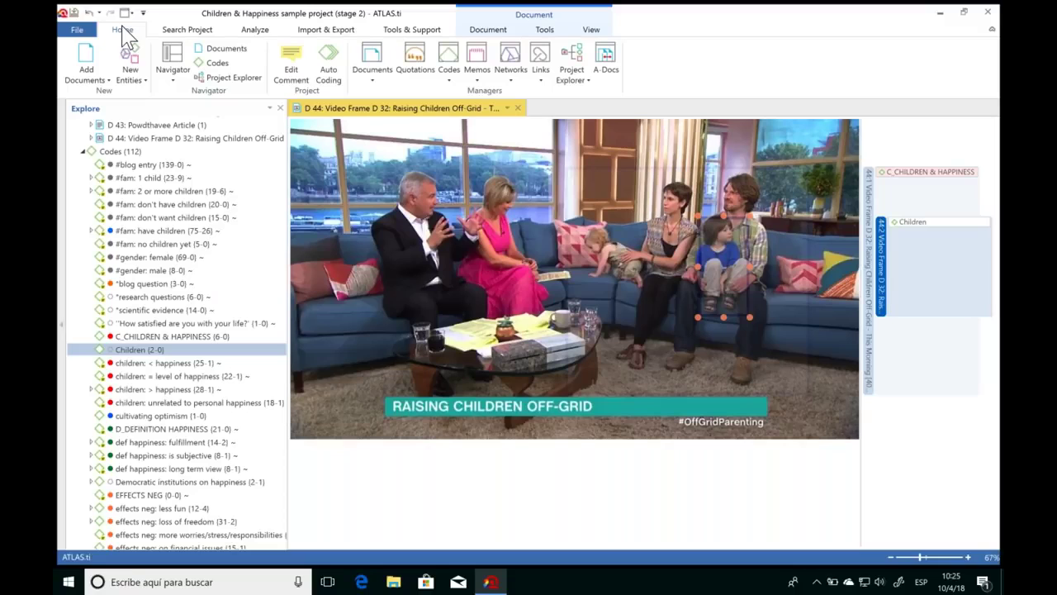
click(130, 74)
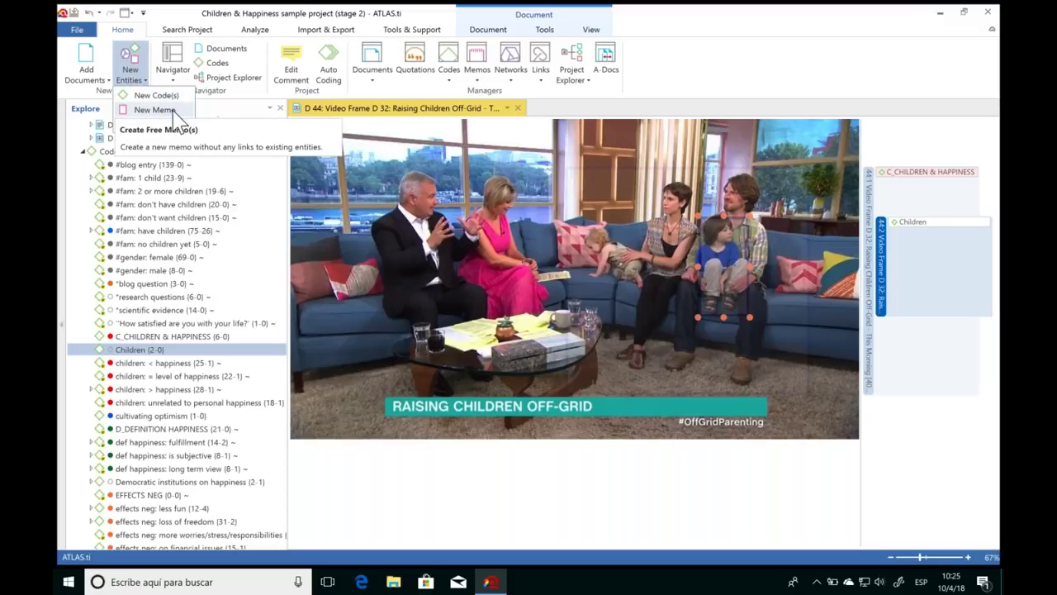
click(155, 110)
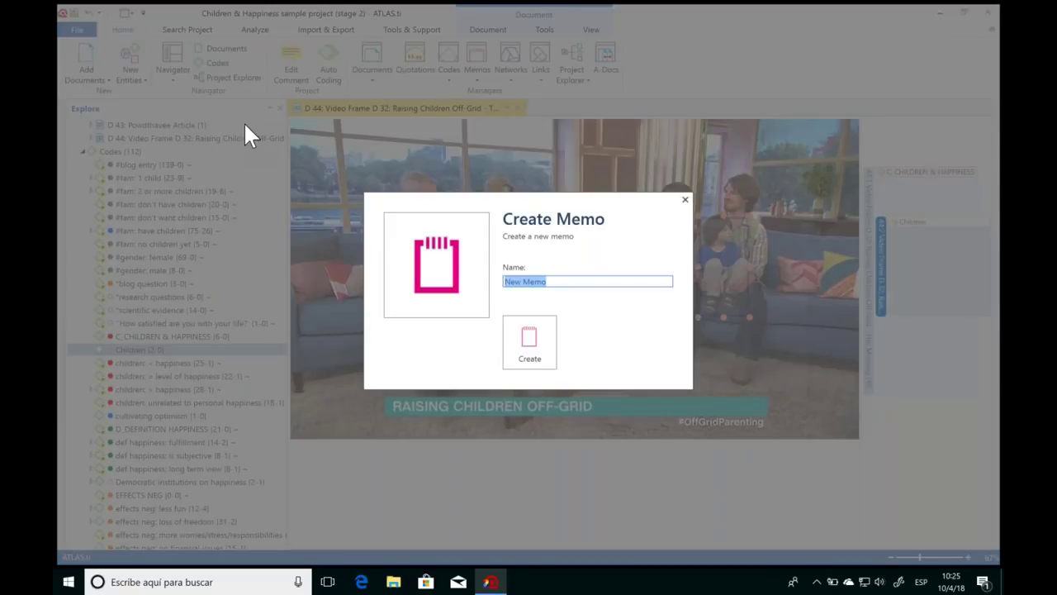
click(685, 199)
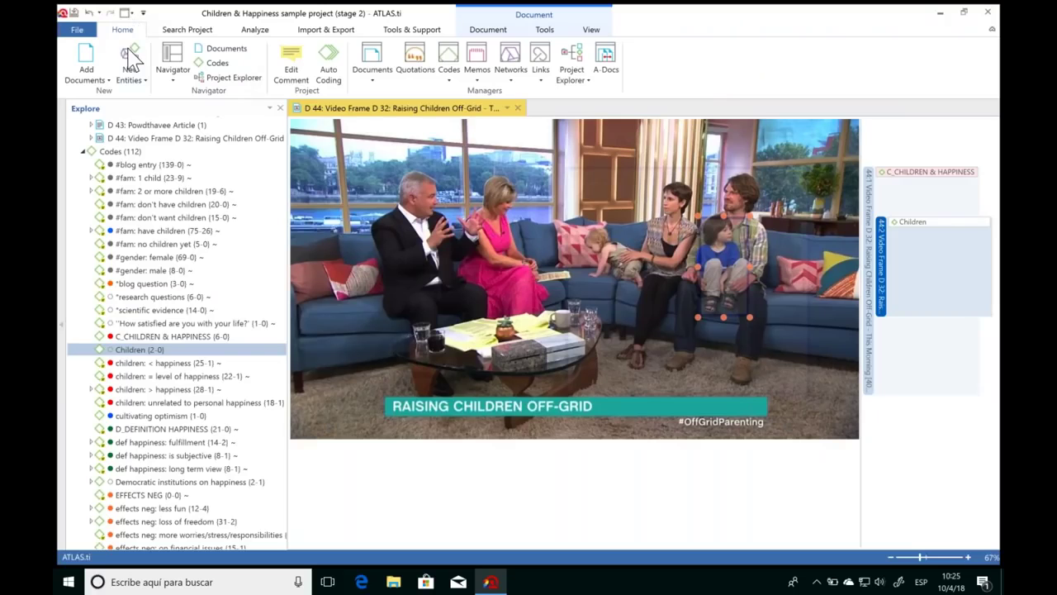
Create a new memo named "Family being interviewed".
click(130, 73)
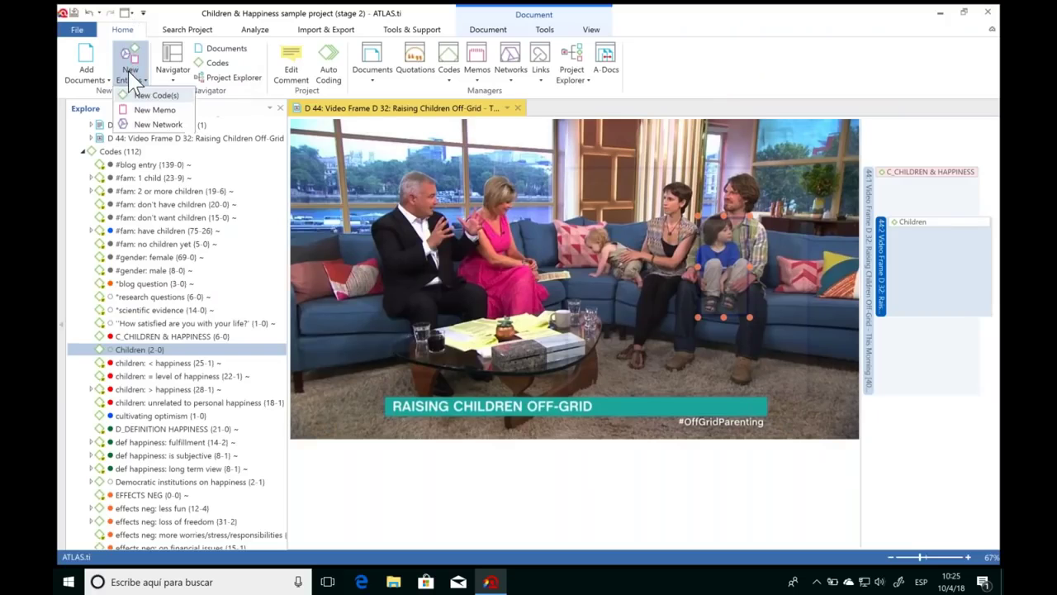
click(157, 110)
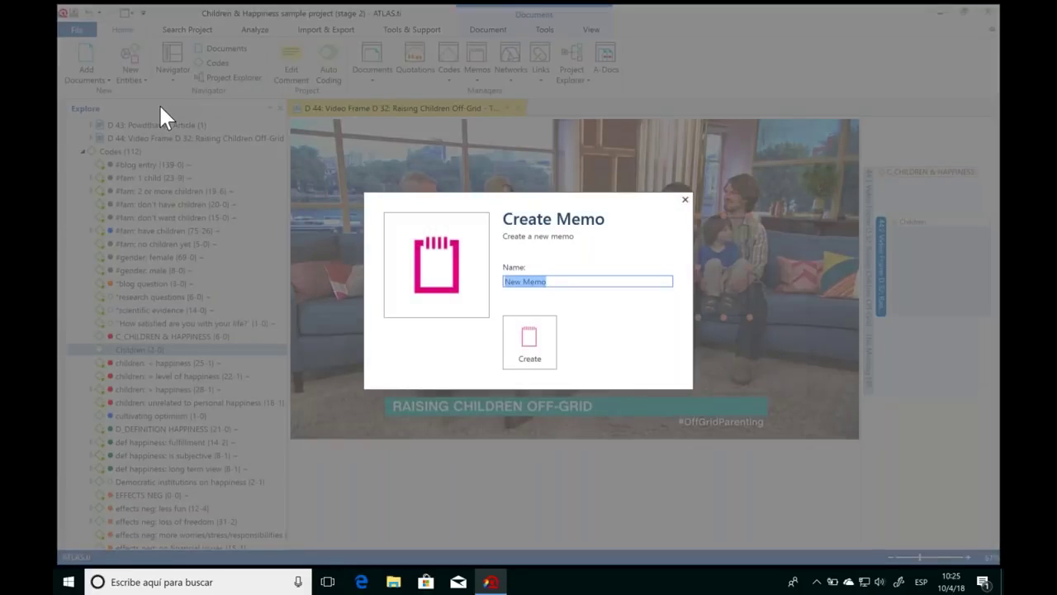
text(Family being interview)
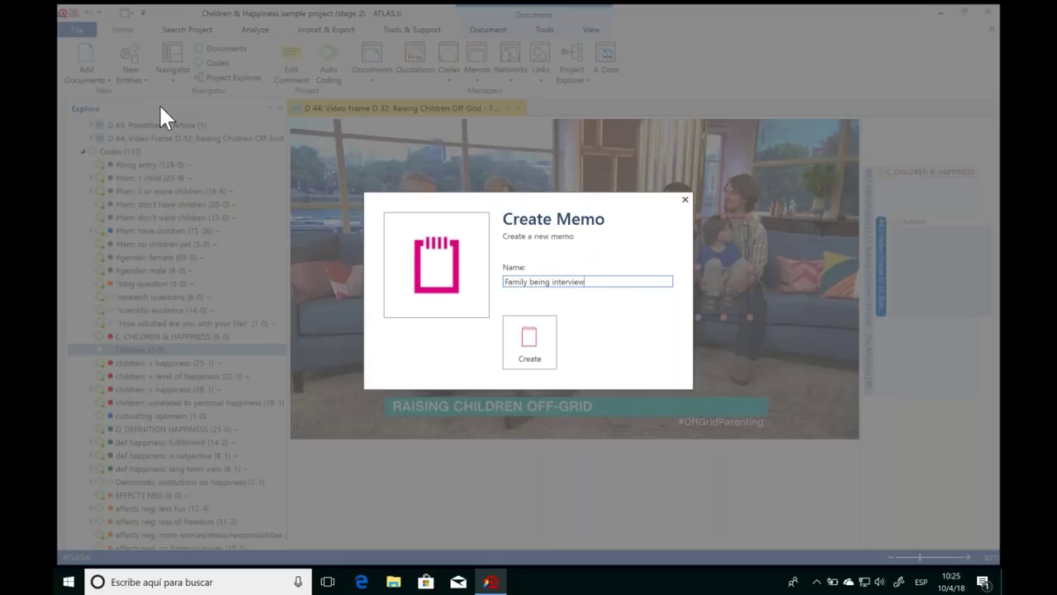
text(ed)
click(530, 340)
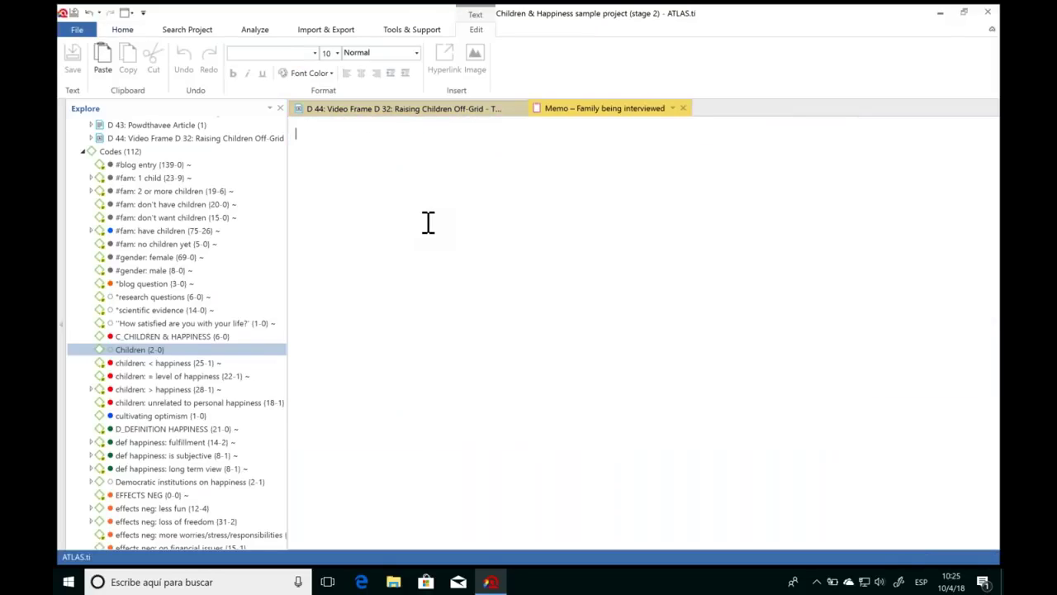
Write "Write our reflections, analyses, descriptions, ideas, doubts, questions, ..." in the memo and save it.
text(Write our reflections, anal)
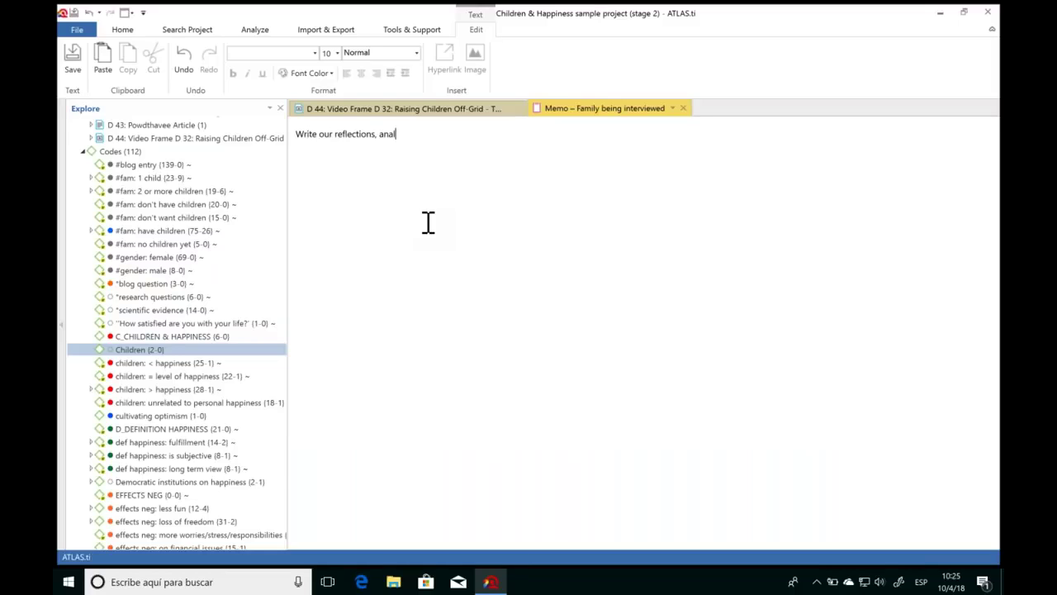
text(yses, descriptions, ideas, doubts, qustions)
key(BackSpace)
key(BackSpace)
key(BackSpace)
key(BackSpace)
key(BackSpace)
key(BackSpace)
text(estions,)
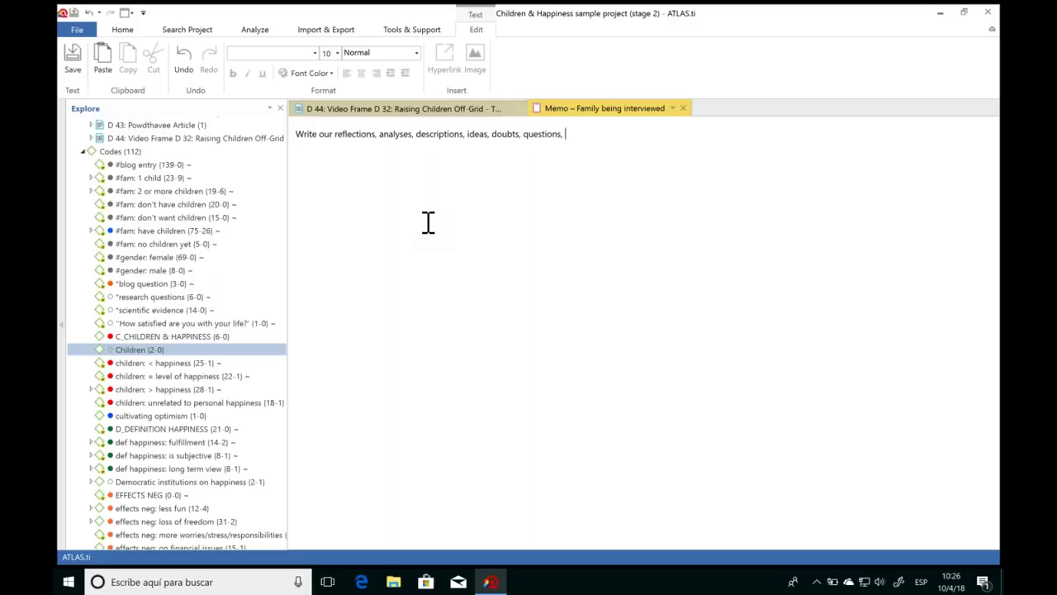
text(...)
key(Return)
key(Return)
click(74, 62)
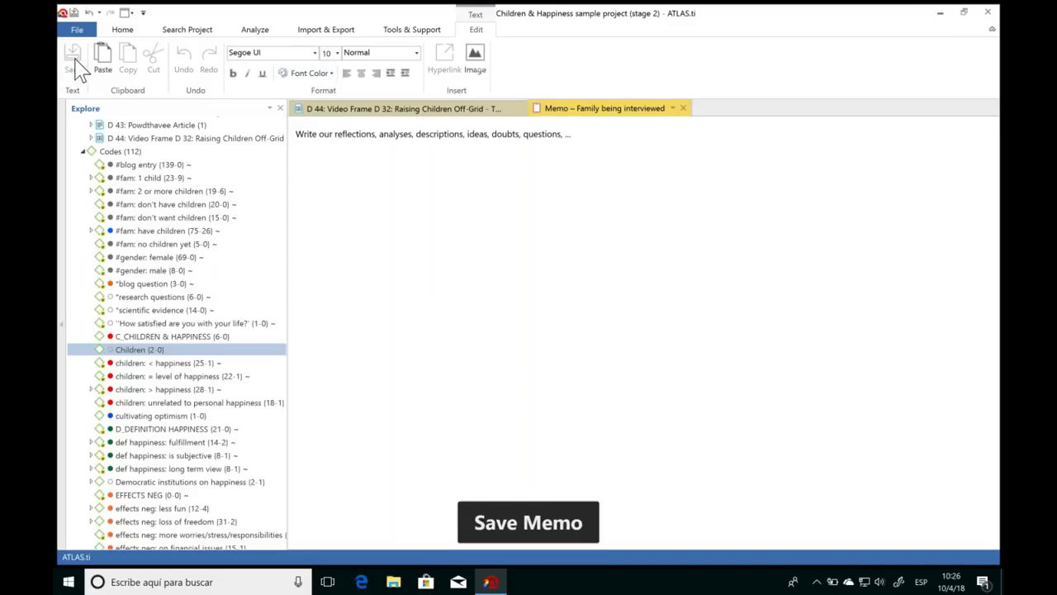
Select the quotation around the family in the D 44 image, and look at the memo before returning to the image.
click(488, 114)
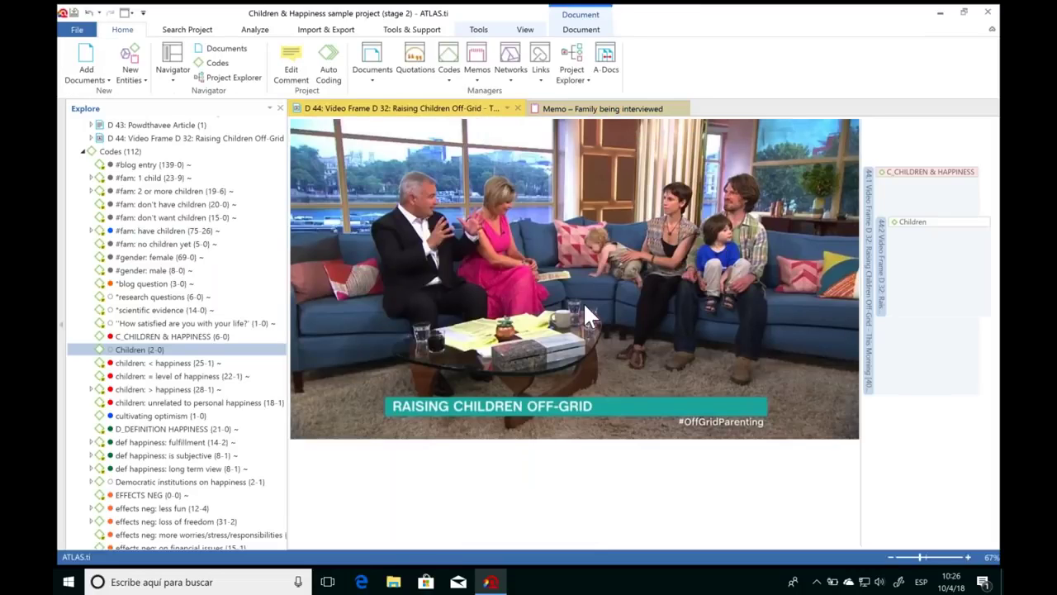
click(869, 273)
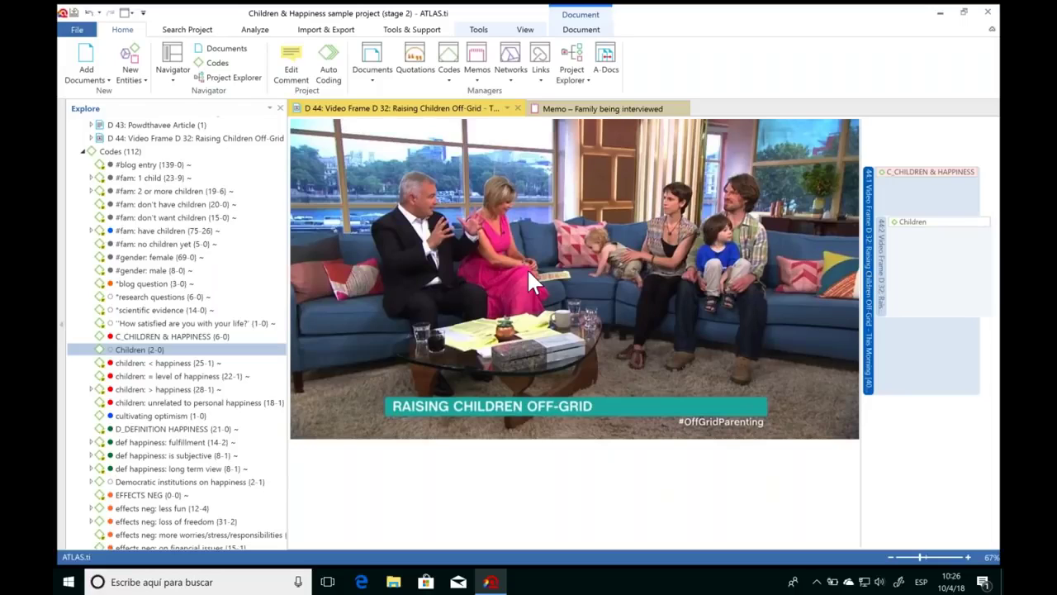
click(600, 110)
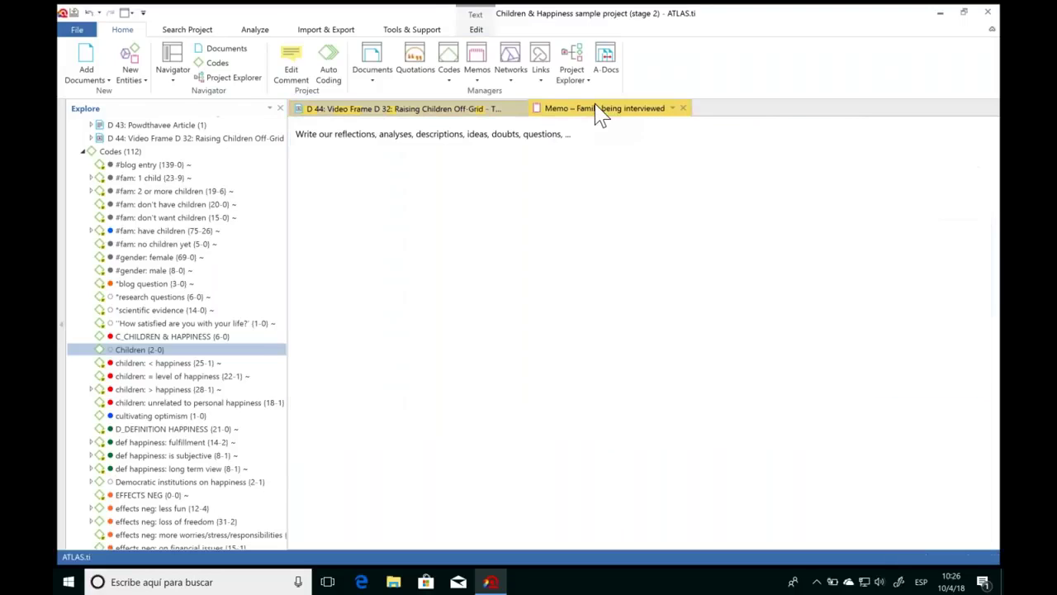
click(458, 108)
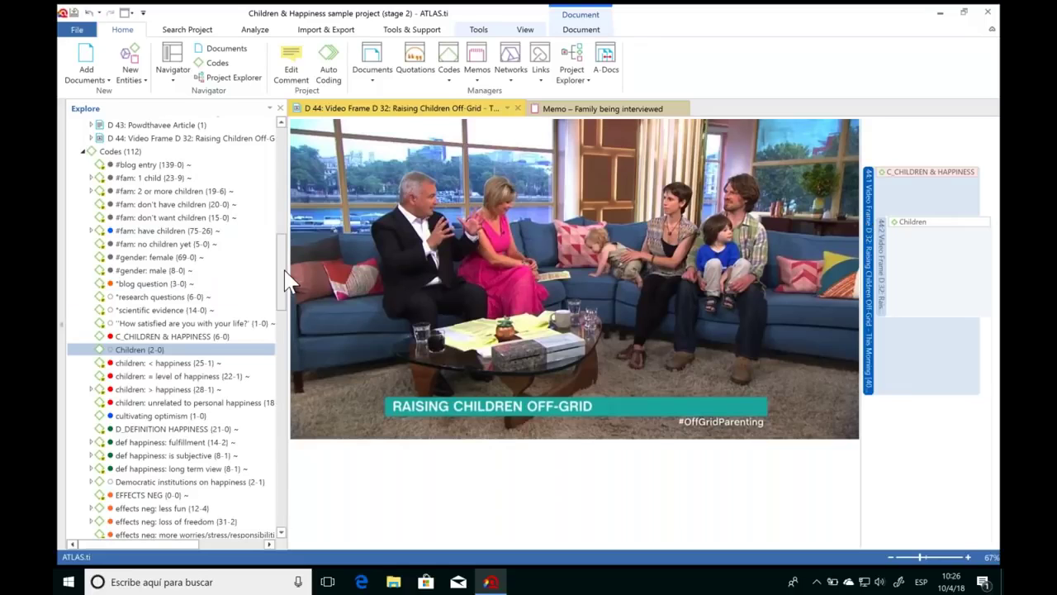
Expand the project's memos and link the "Family being interviewed" memo to the family quotation coded C_CHILDREN & HAPPINESS in the image.
drag(284, 279, 285, 506)
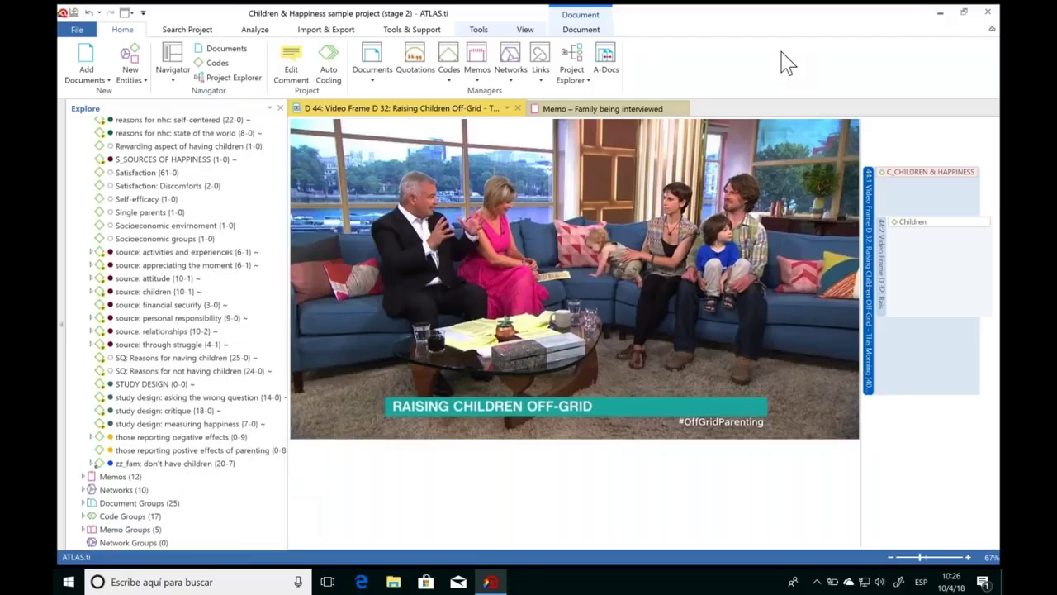
scroll(285, 477, up, 1)
scroll(285, 478, down, 1)
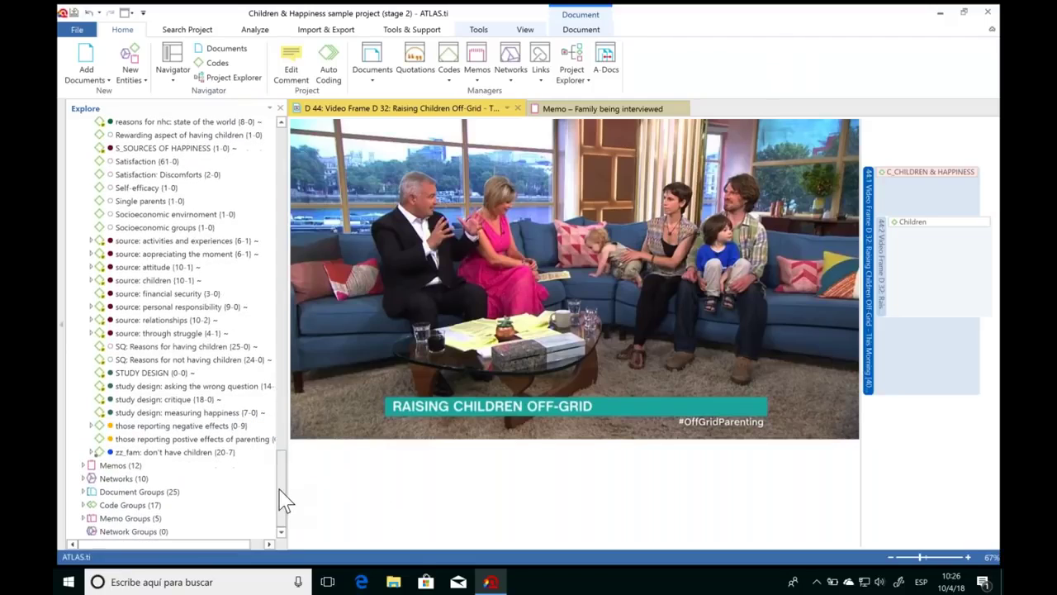
click(83, 466)
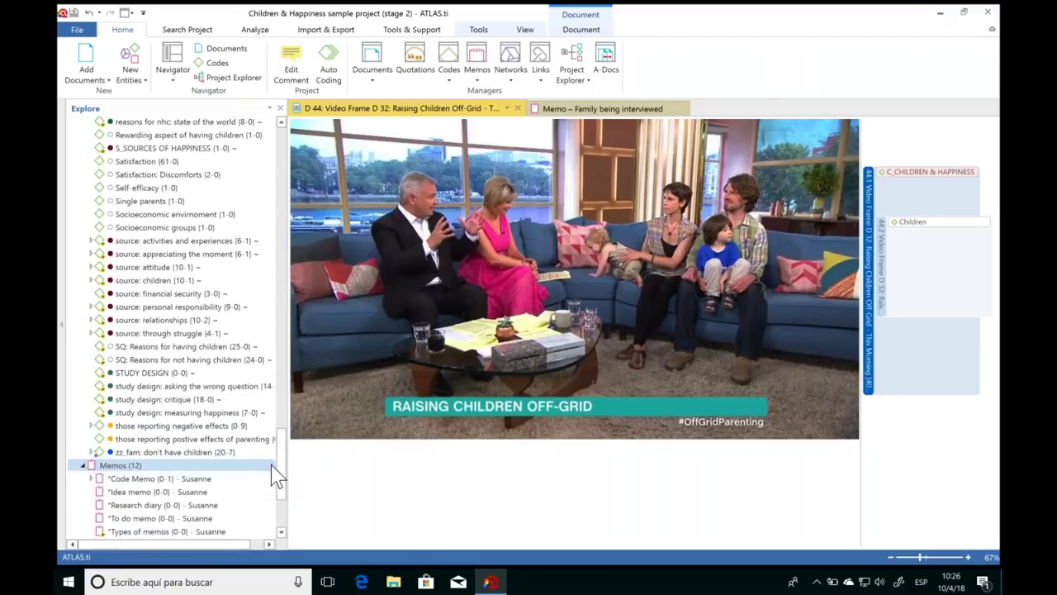
drag(286, 471, 289, 514)
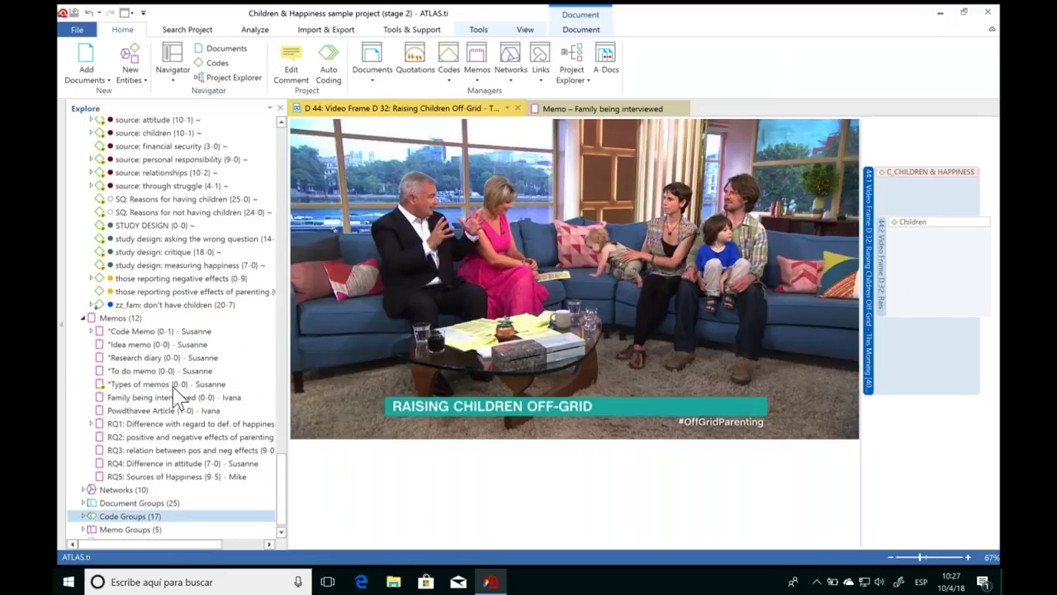
click(175, 385)
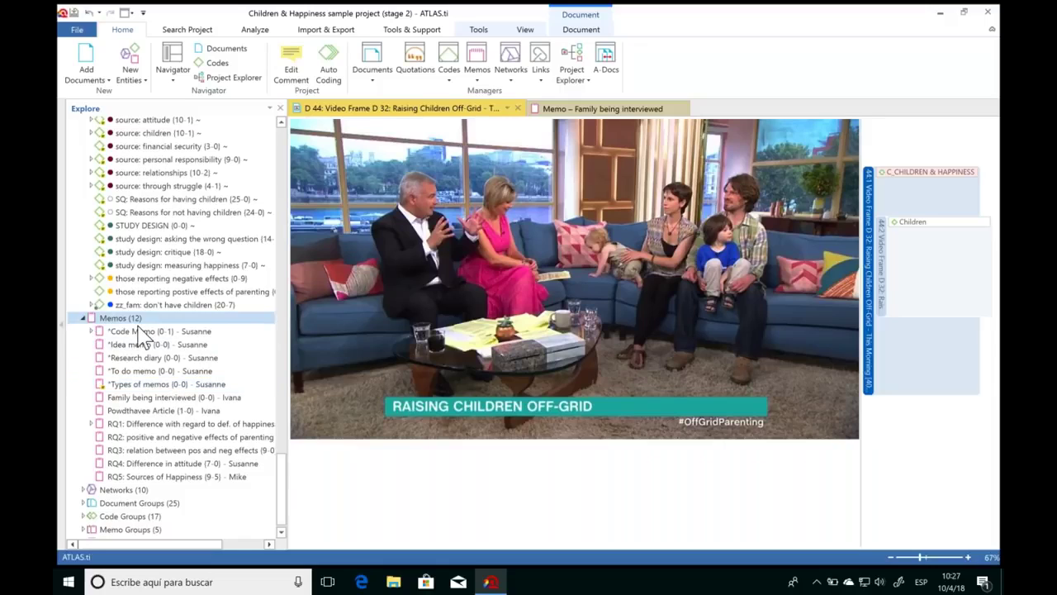
click(120, 400)
drag(120, 398, 909, 201)
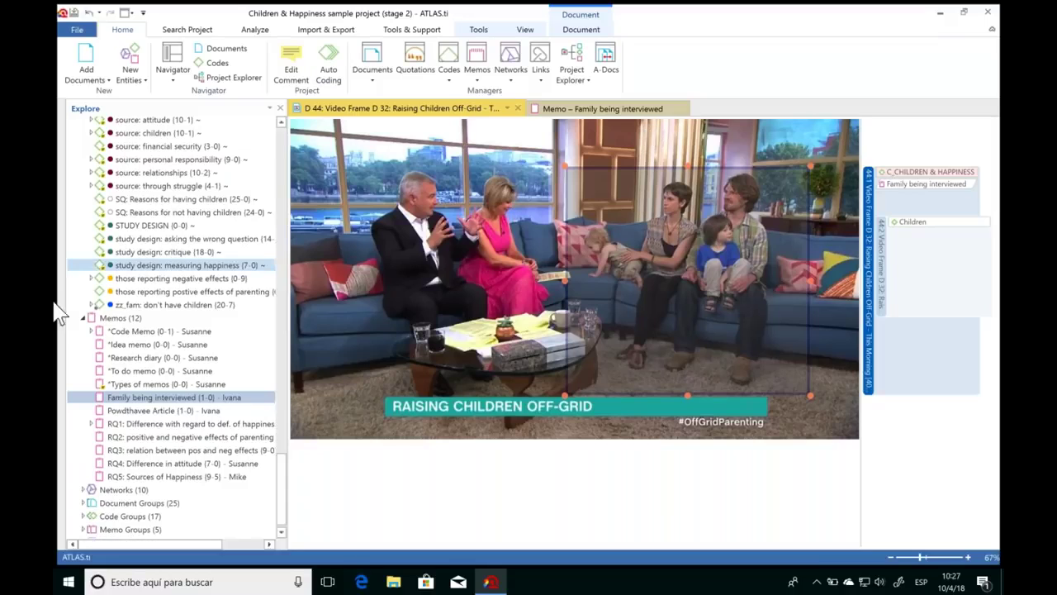
Collapse the Memos, Documents and Codes branches of the project tree and close the D 44 image and the memo.
click(83, 317)
drag(285, 467, 285, 128)
click(116, 136)
click(83, 136)
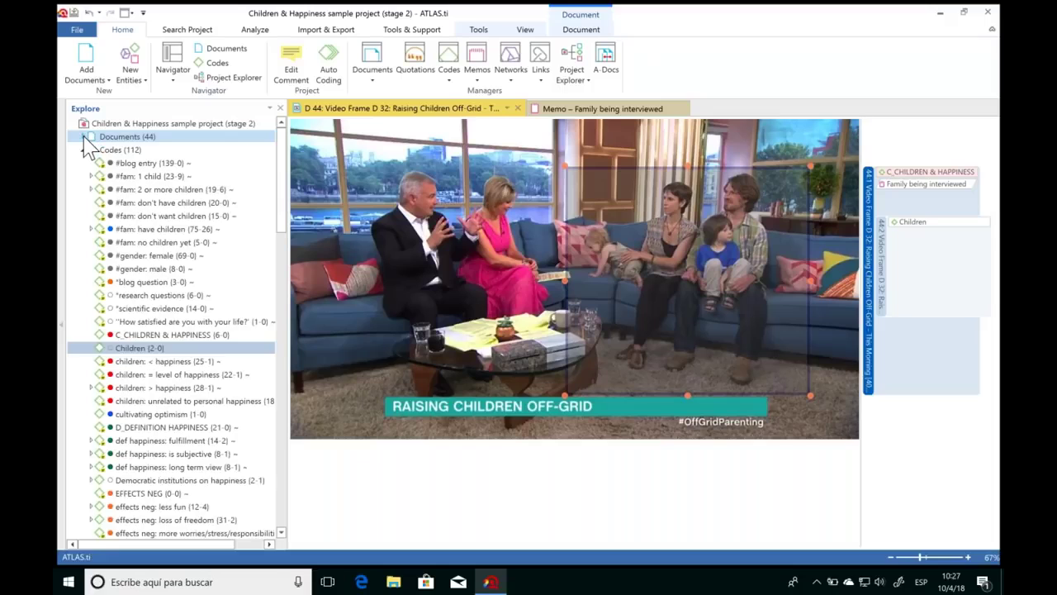
click(84, 149)
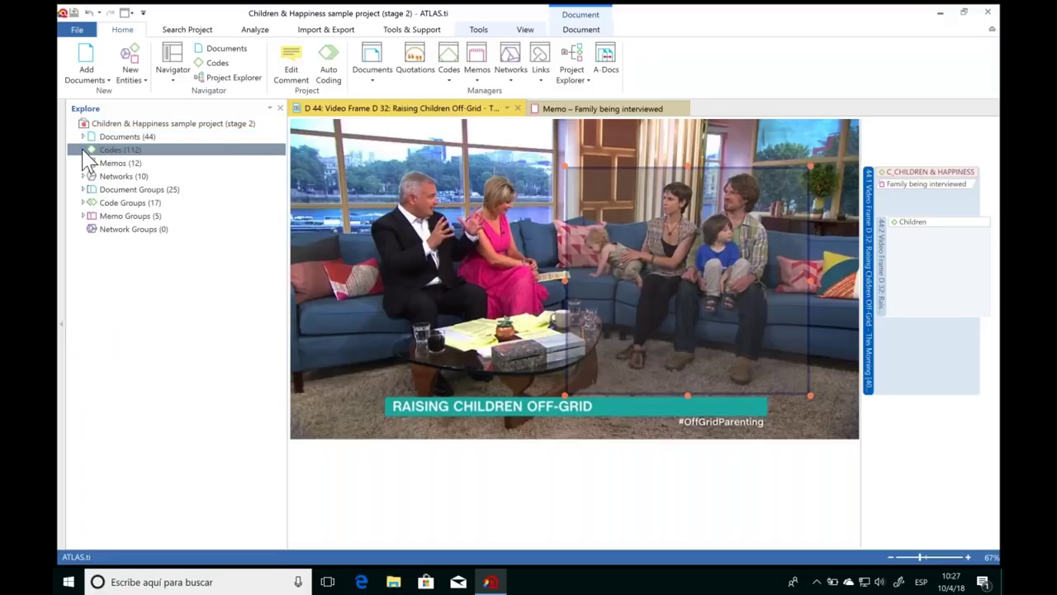
click(517, 108)
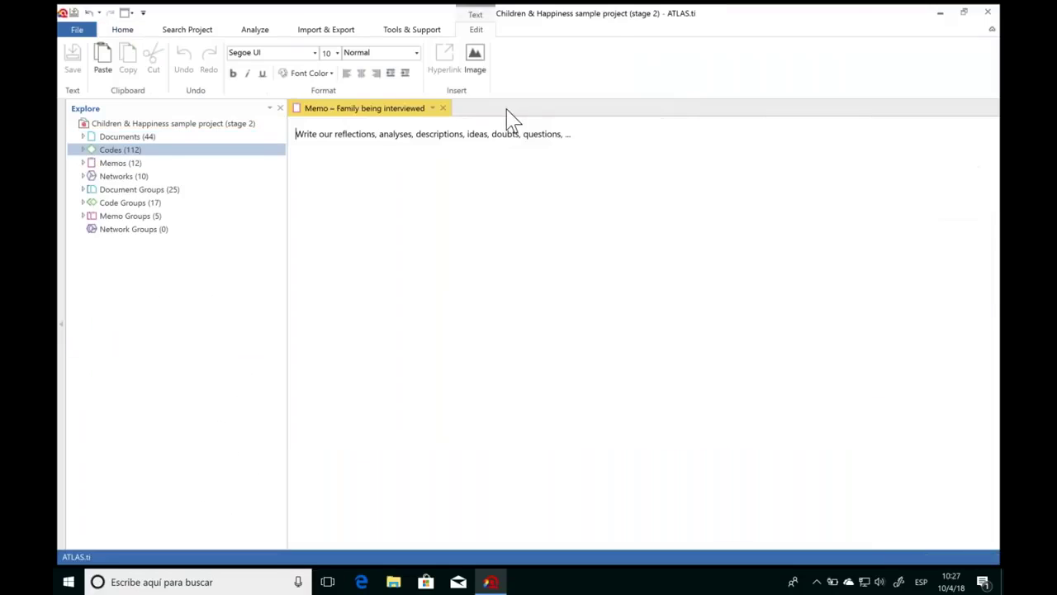
click(443, 108)
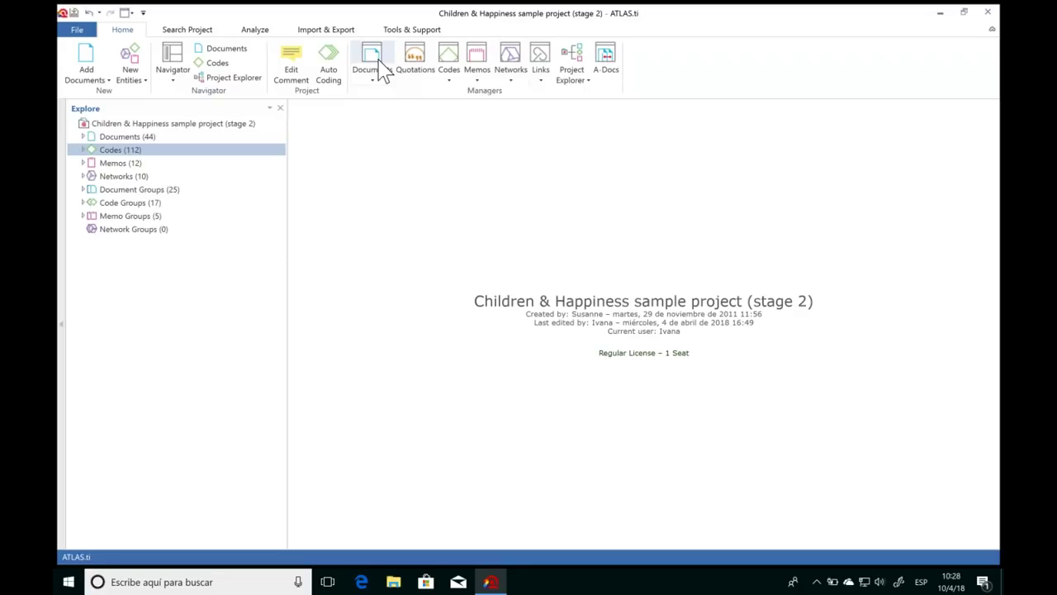
Open the Code Manager and reposition its floating window over the main window.
click(459, 62)
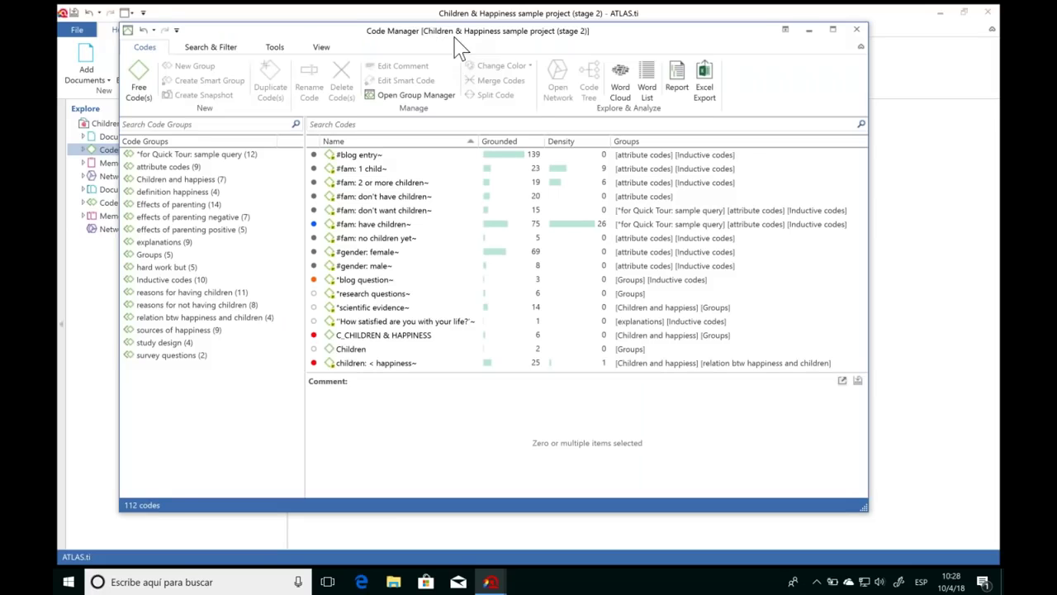
drag(455, 41, 495, 54)
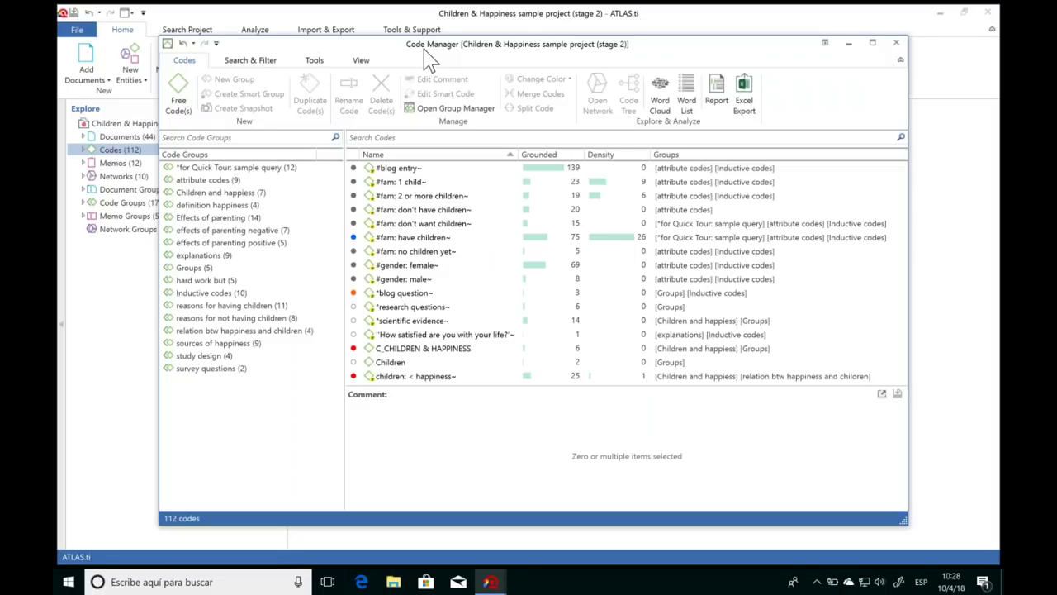
drag(363, 47, 315, 53)
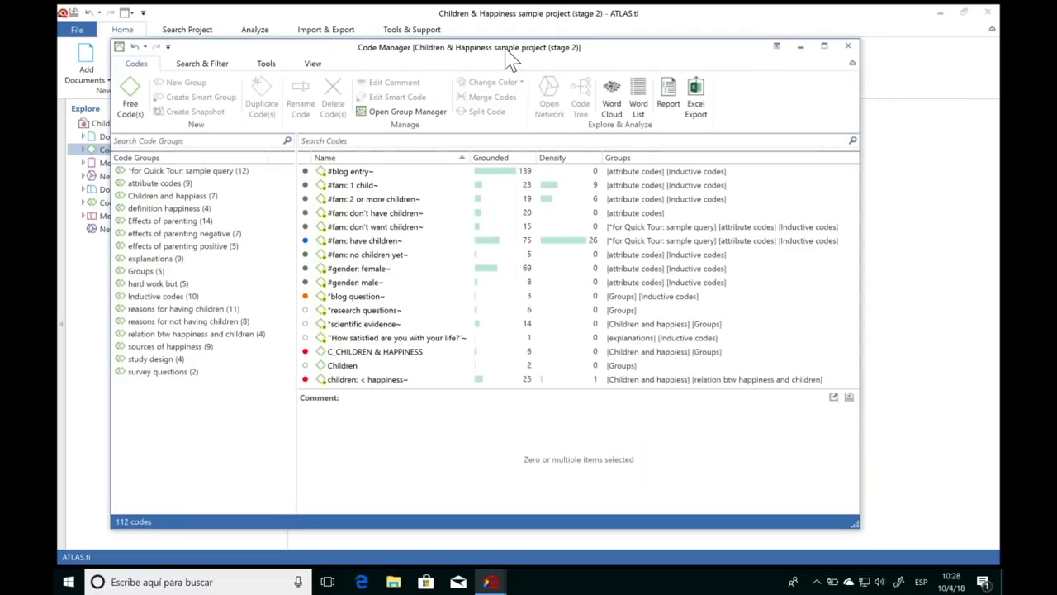
Dock the Code Manager inside the main window, and float it again as a separate window.
click(776, 47)
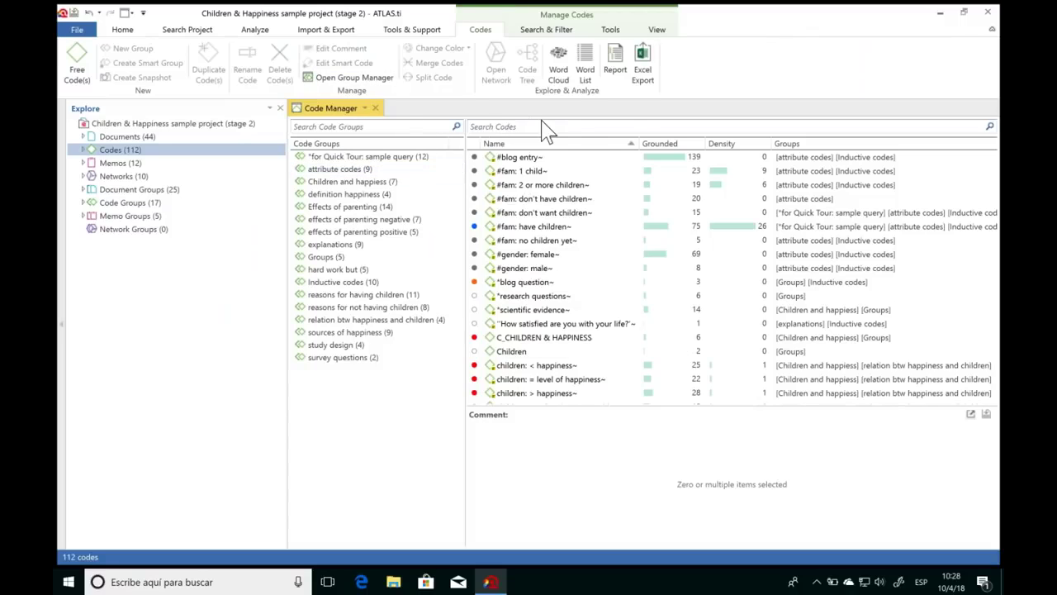
click(364, 108)
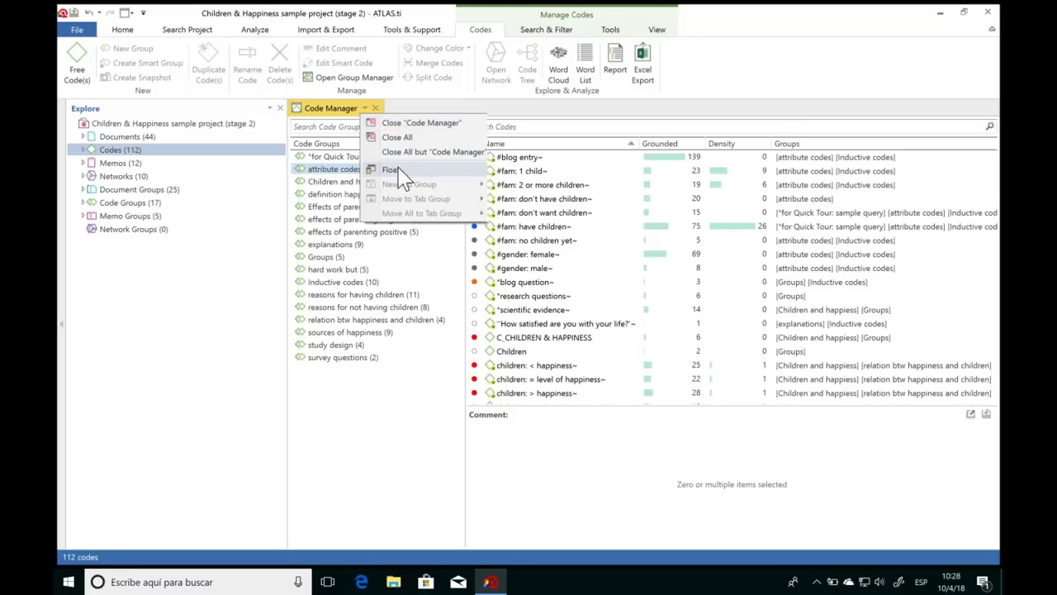
click(403, 174)
mouse_move(467, 48)
mouse_down()
mouse_move(505, 49)
mouse_move(486, 48)
mouse_up()
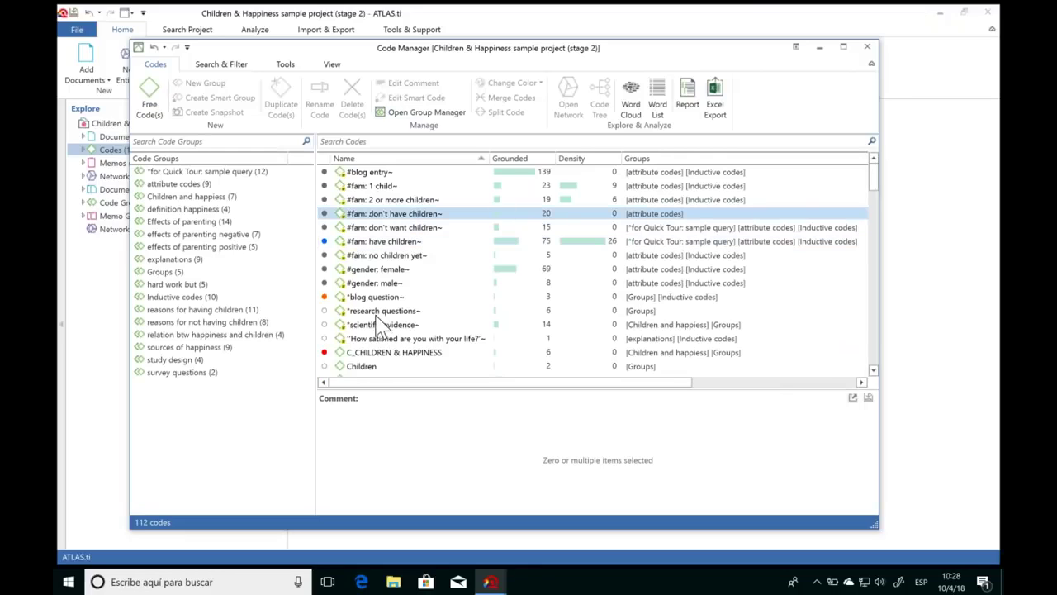
Select the #blog entry code and look through its comment and the groups, author and date columns.
click(386, 172)
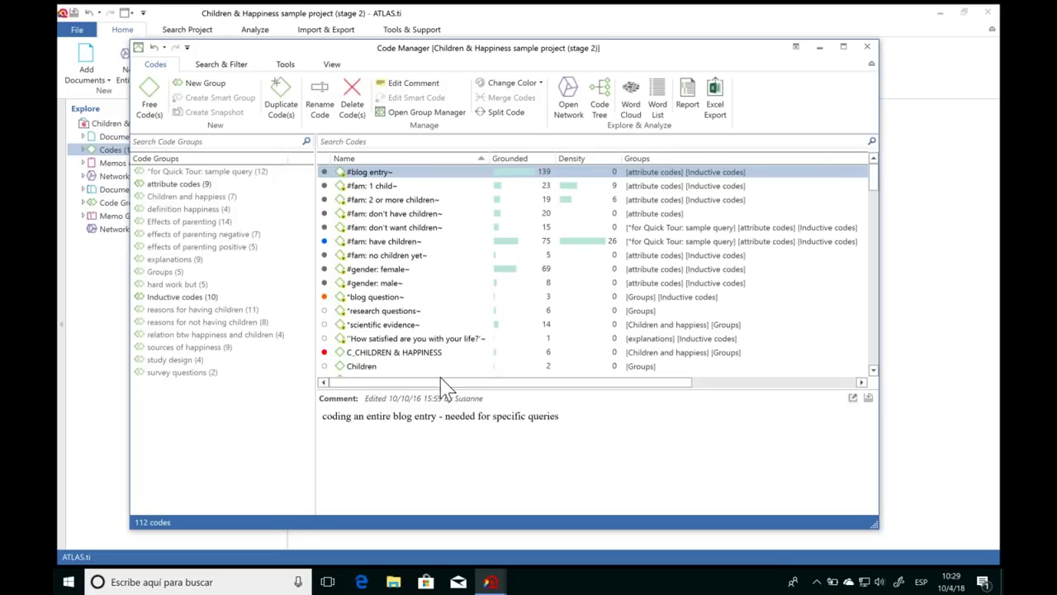
drag(470, 383, 642, 384)
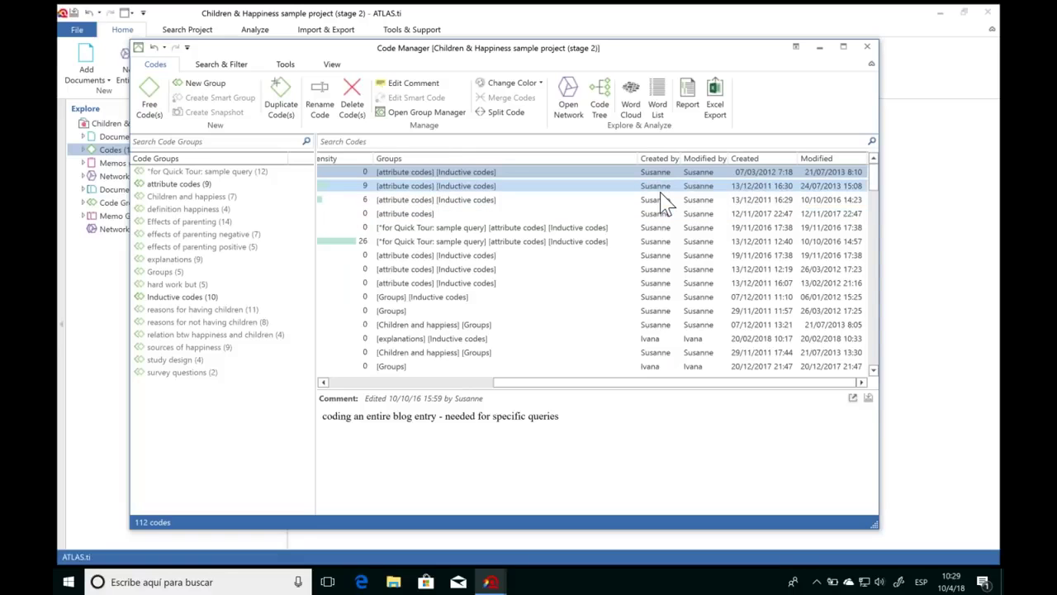
scroll(553, 383, left, 3)
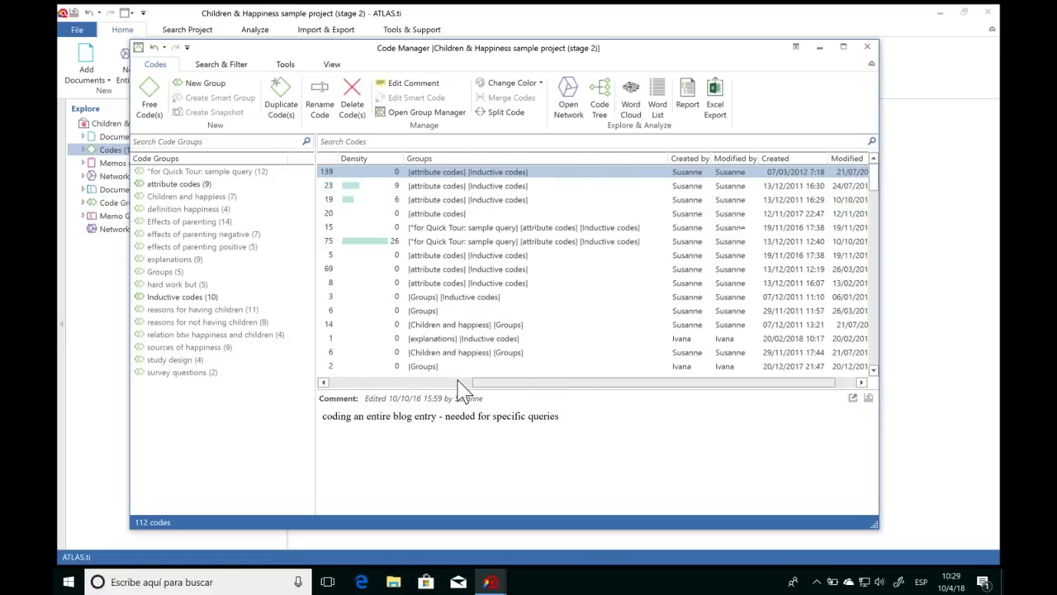
scroll(459, 385, left, 3)
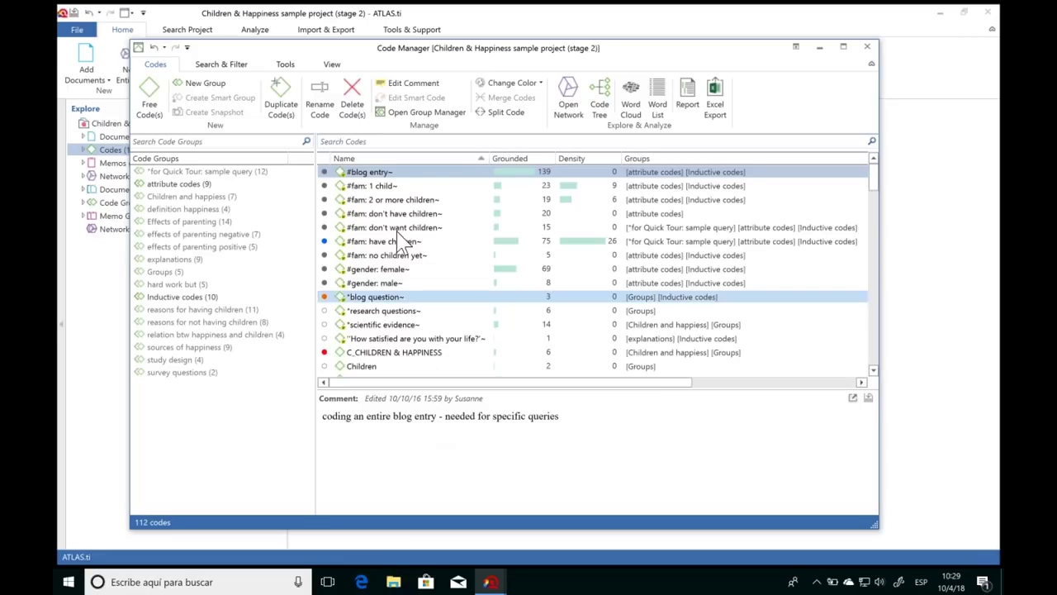
Read the comments of several codes, from #blog entry and the #fam codes to *research questions and "How satisfied are you with your life?".
click(375, 171)
click(377, 186)
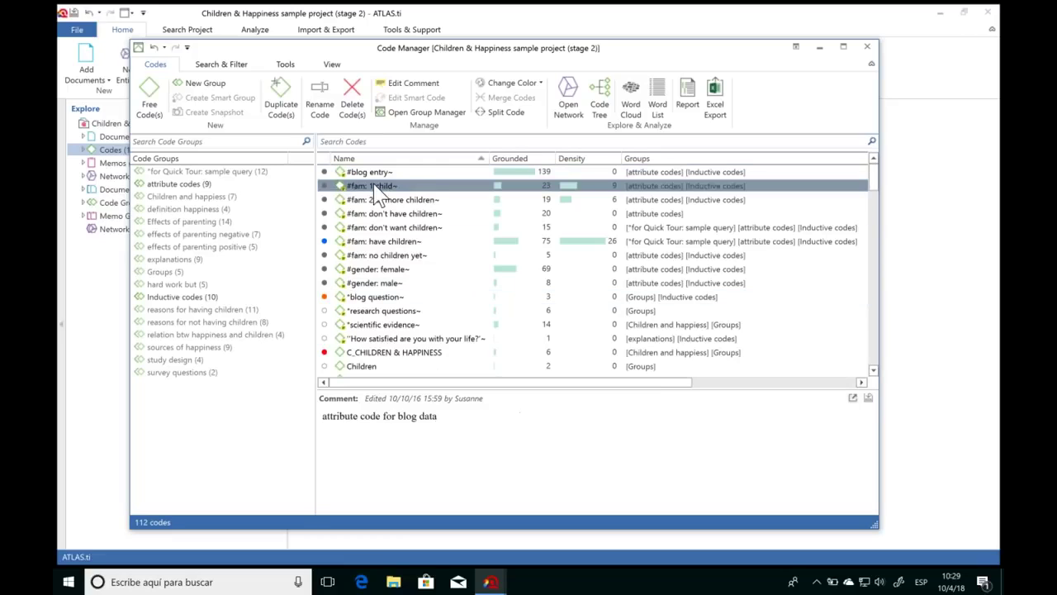
click(377, 200)
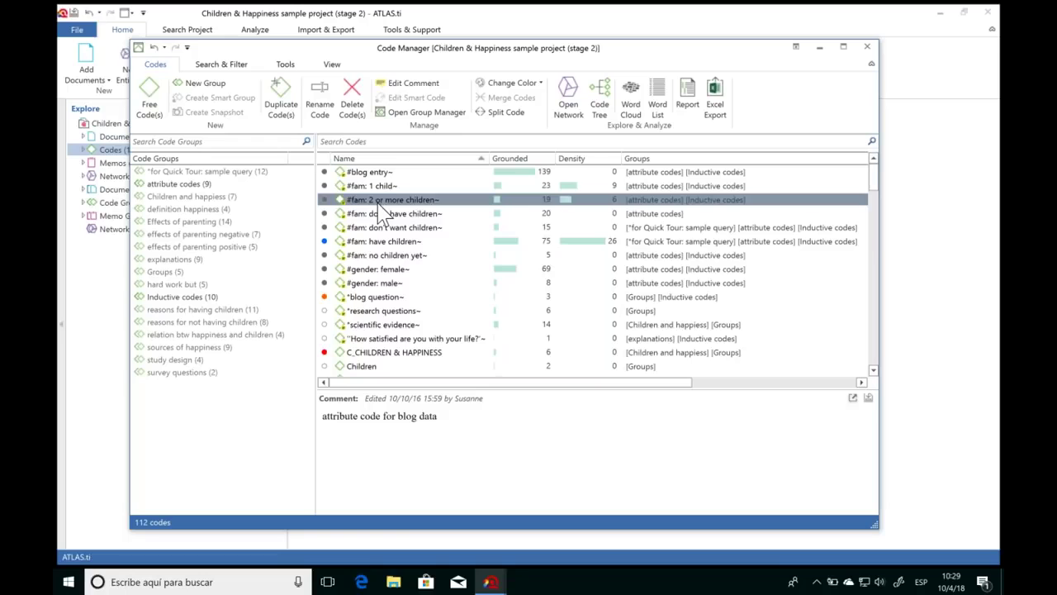
click(380, 214)
click(382, 241)
click(379, 311)
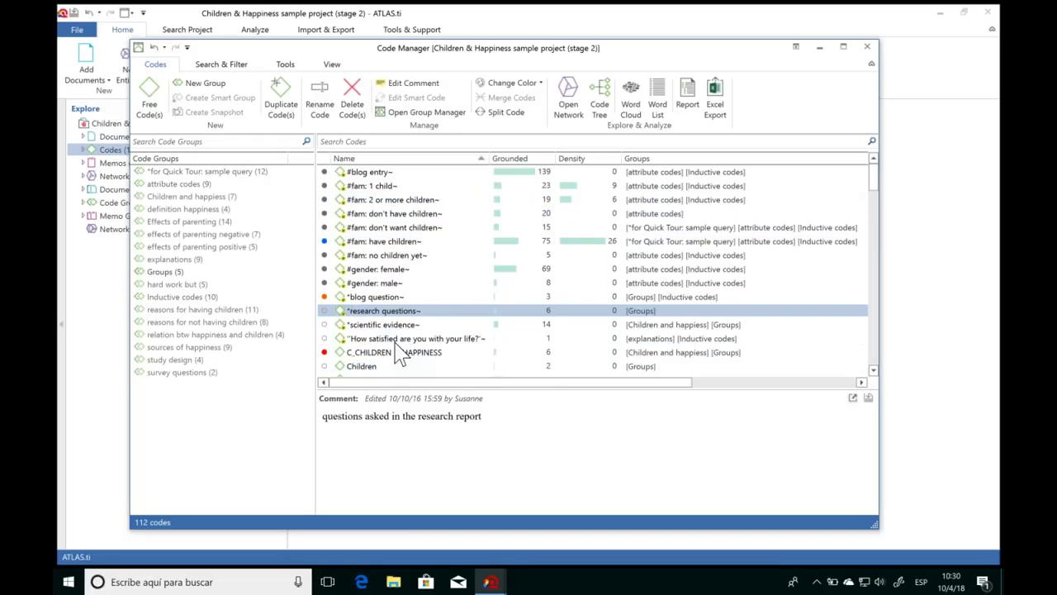
click(400, 339)
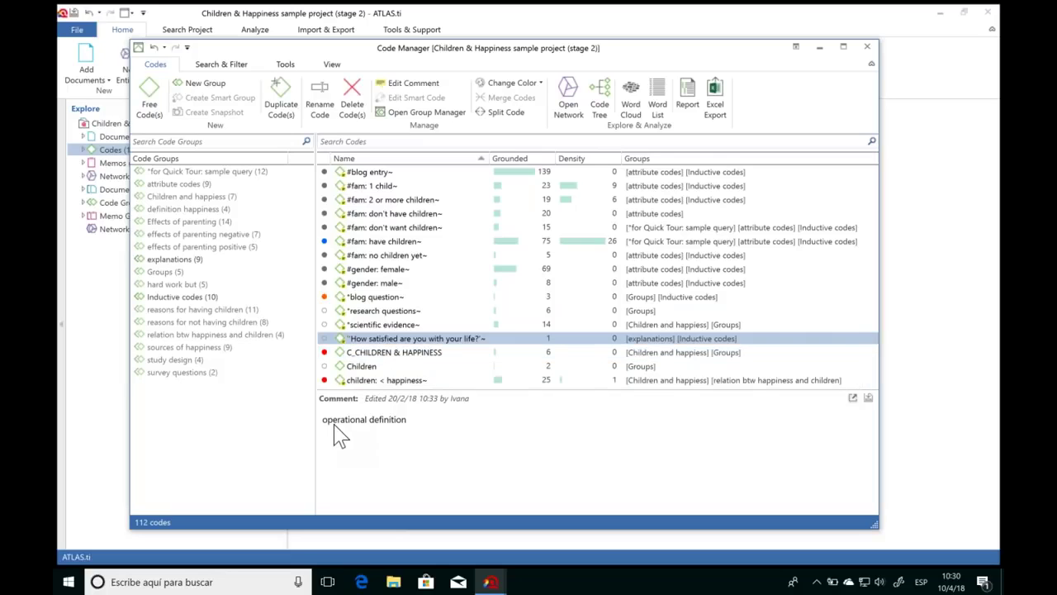
Write the comment "Operational defintion: what it refers to, how and when it should be associated to a quotation..." for the Children code.
click(361, 369)
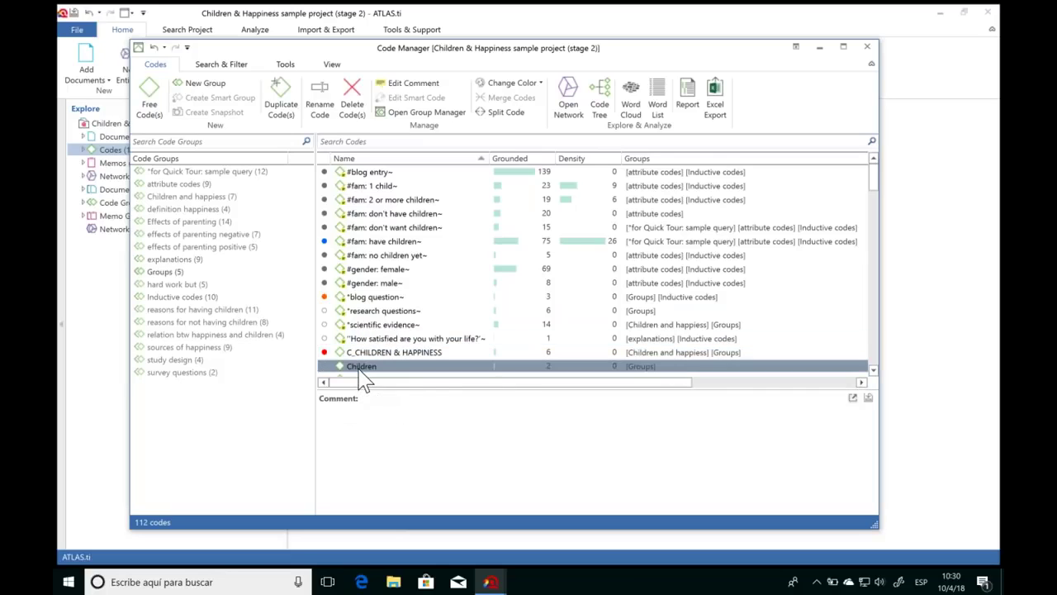
click(356, 420)
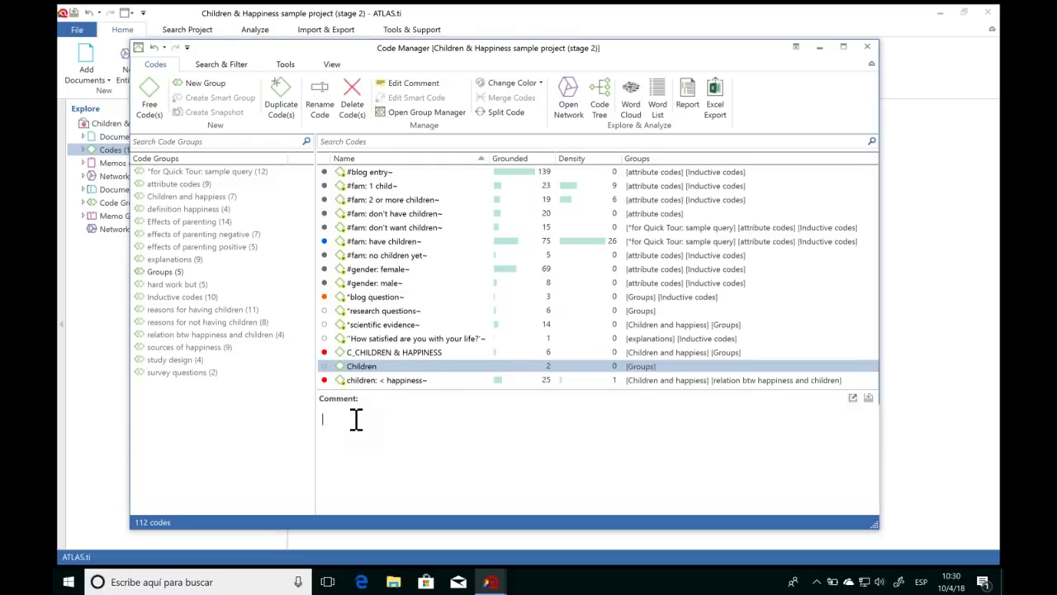
text(Operational defintion: what it refers to, )
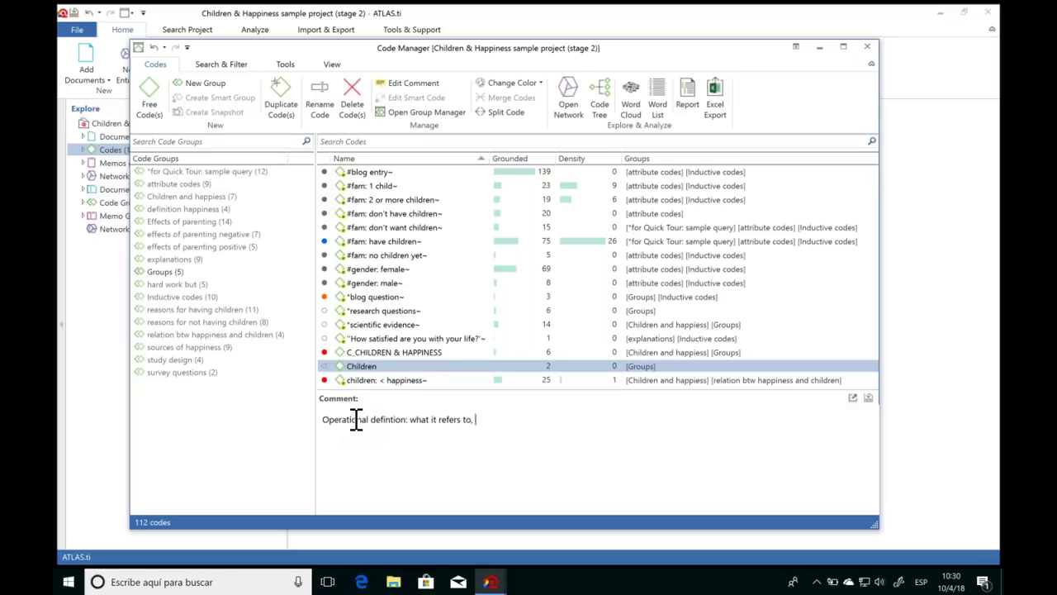
text(how and when it should be )
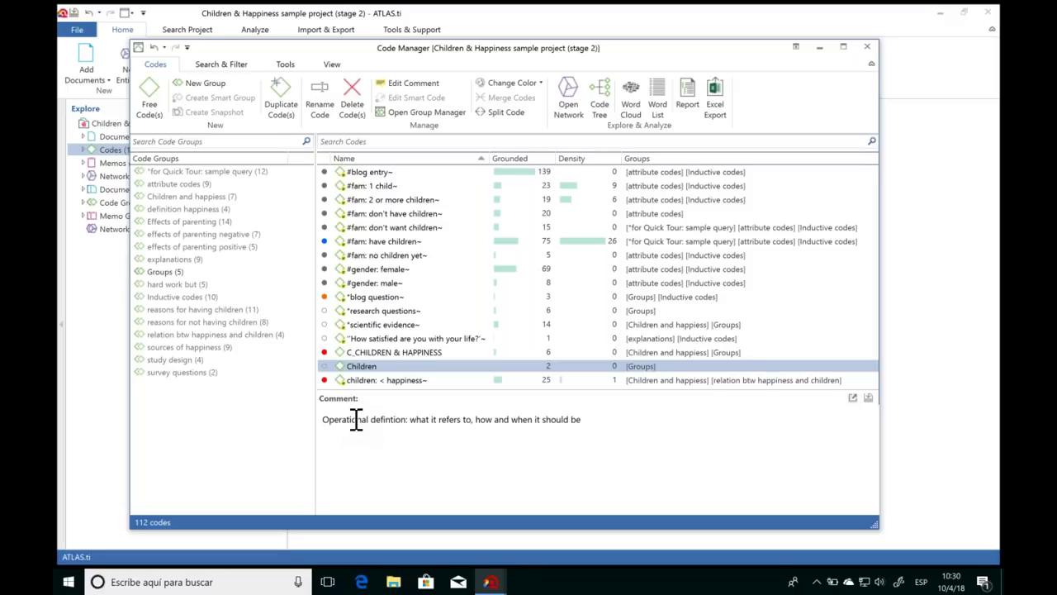
text(associated to a quotation...)
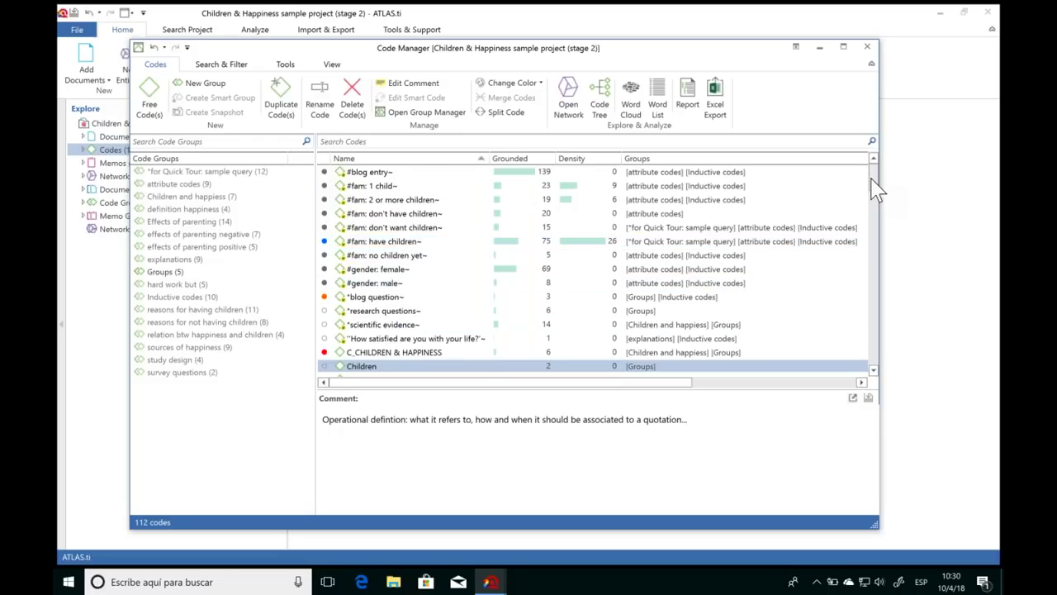
Review the comments of the "children: < happiness", "children: > happiness" and "children: = level of happiness" codes.
scroll(876, 189, down, 2)
click(409, 324)
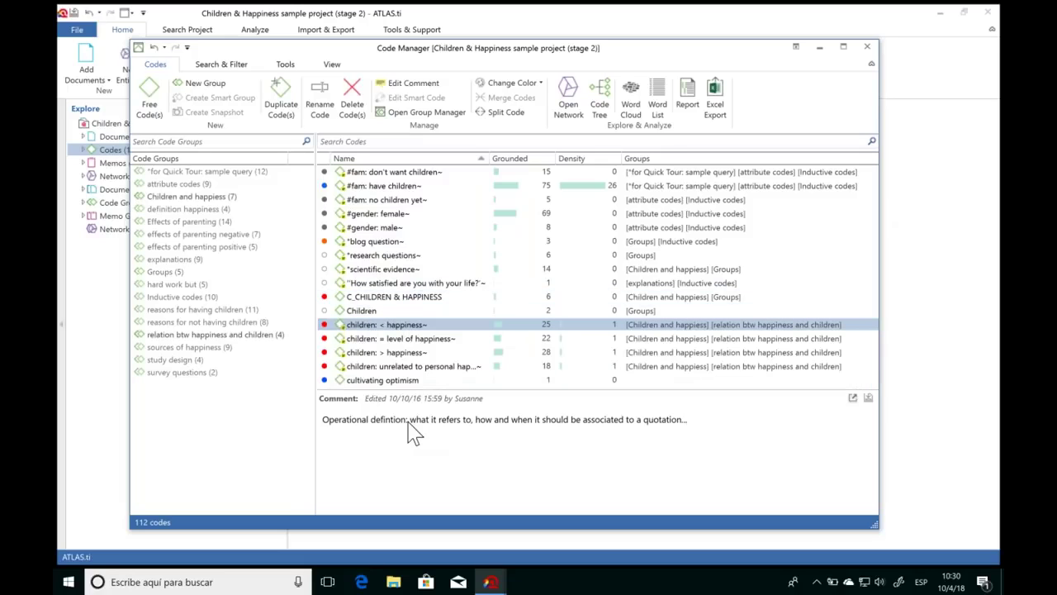
click(411, 352)
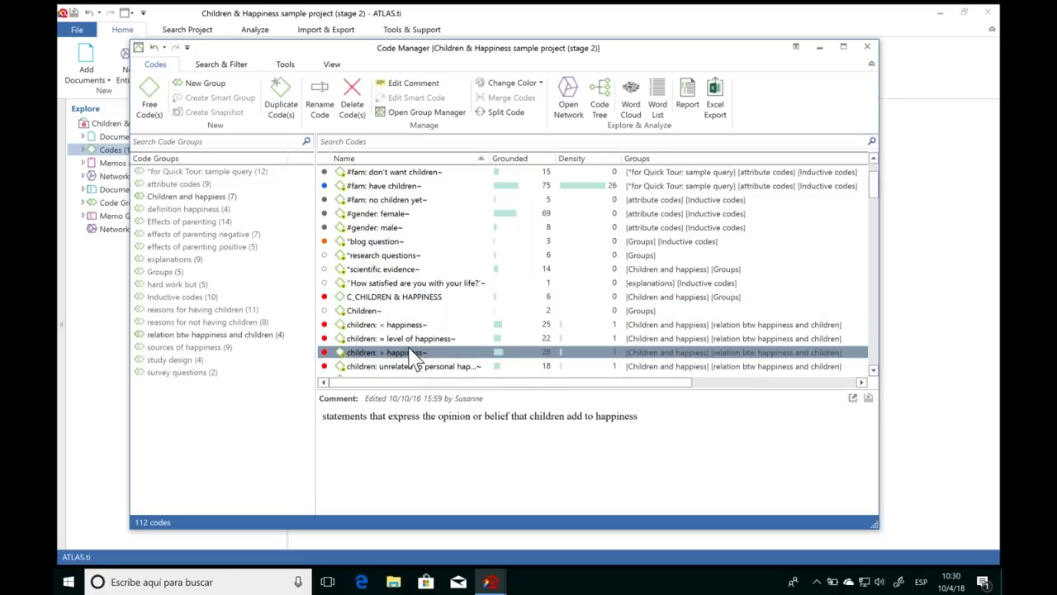
click(410, 338)
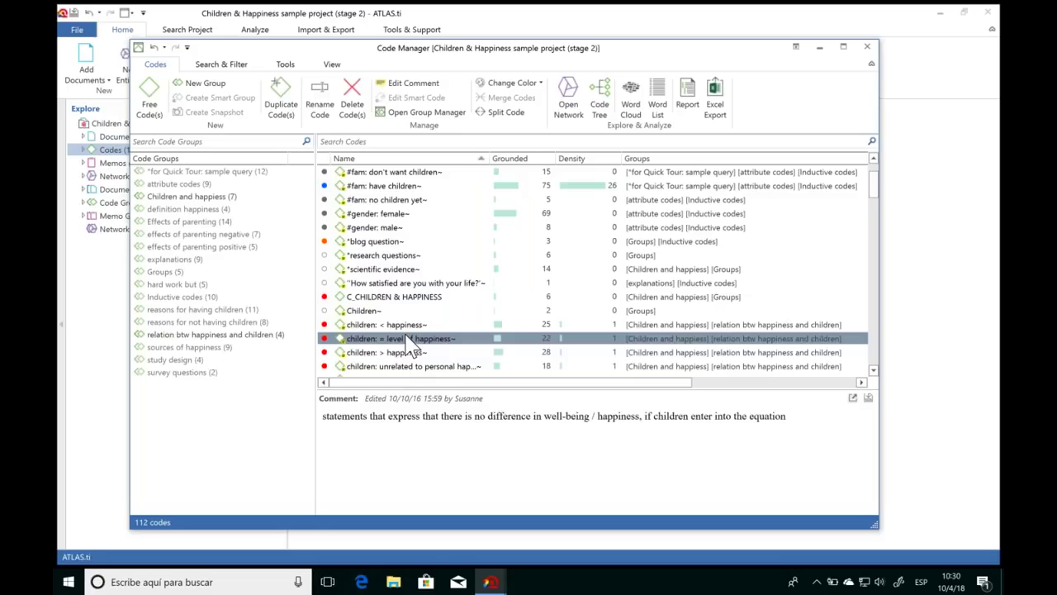
Create a code group named "Descriptive codes" from all codes starting with #, from #blog entry through #gender: male.
click(873, 160)
scroll(874, 165, up, 1)
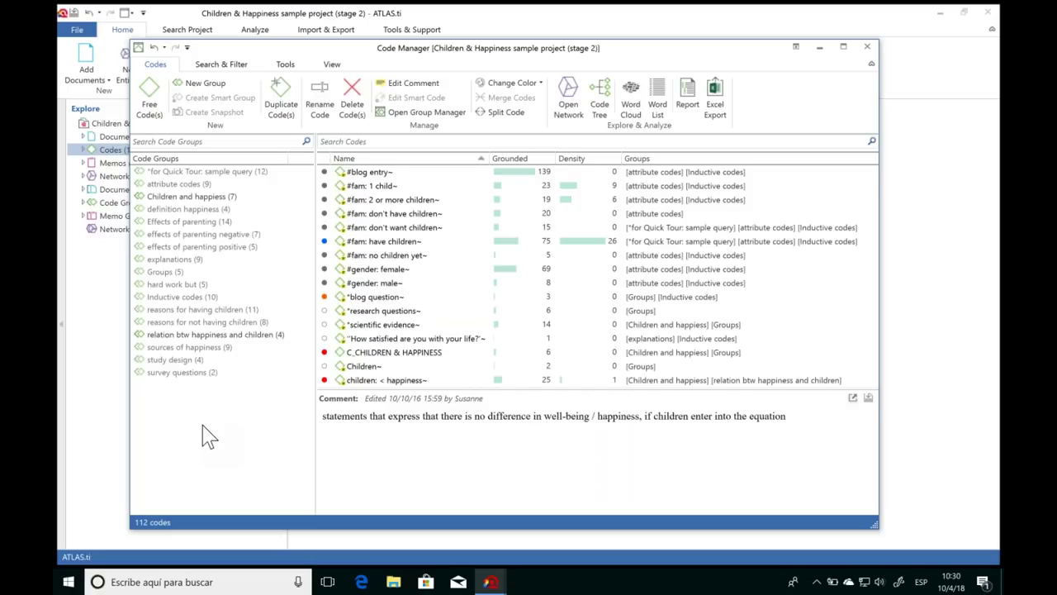
click(376, 283)
ctrl+click(367, 174)
shift+click(366, 173)
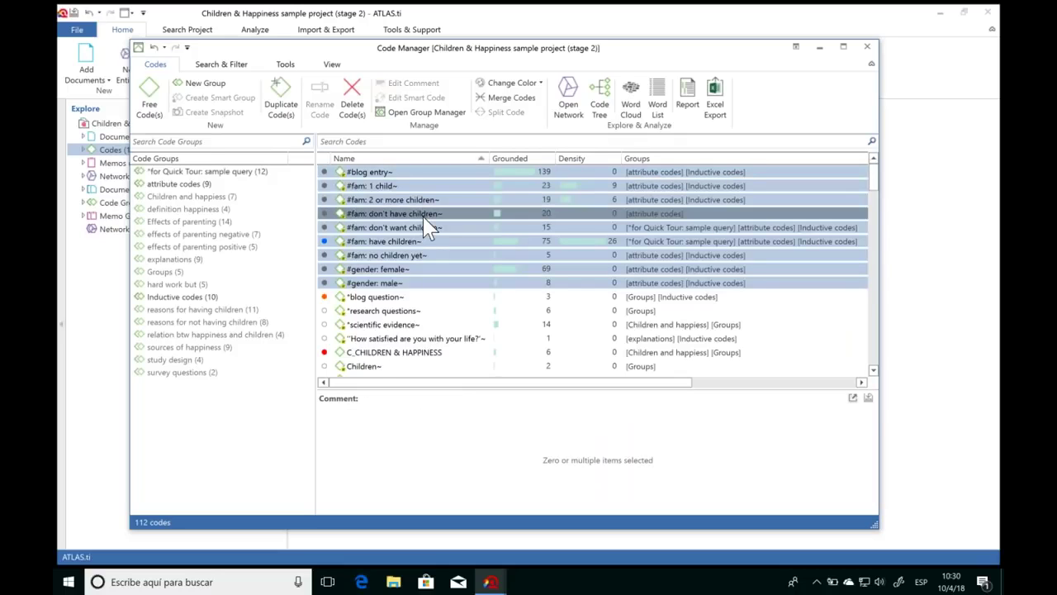
drag(384, 242, 187, 428)
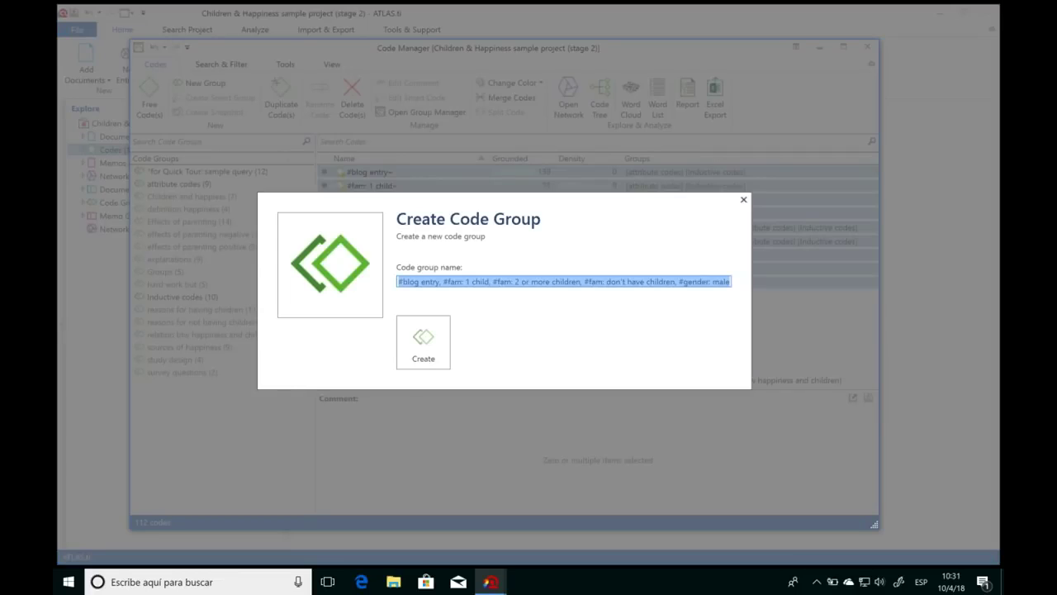
text(D)
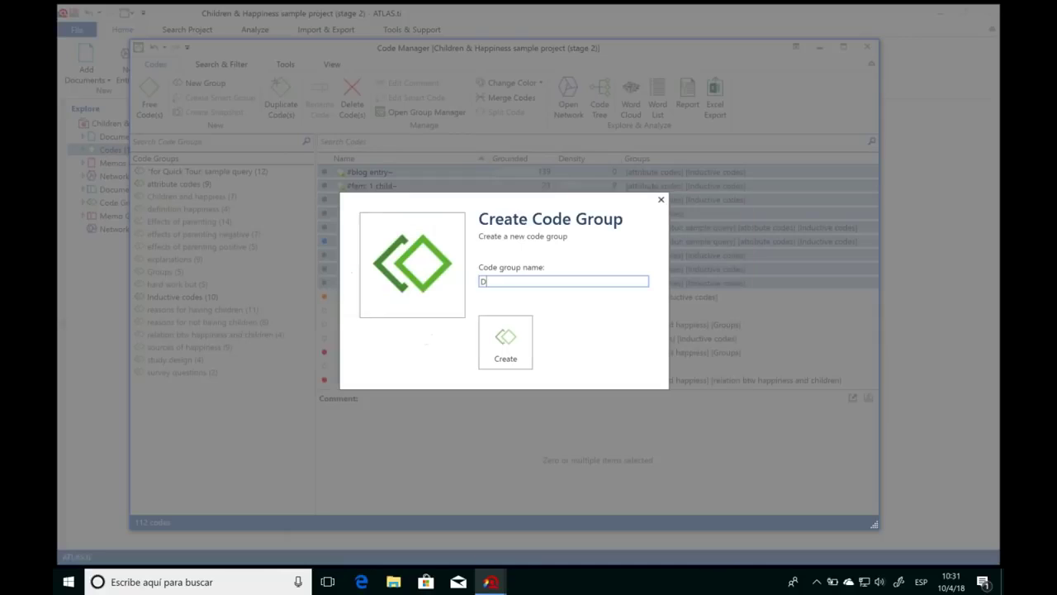
text(escriptive codes)
key(Return)
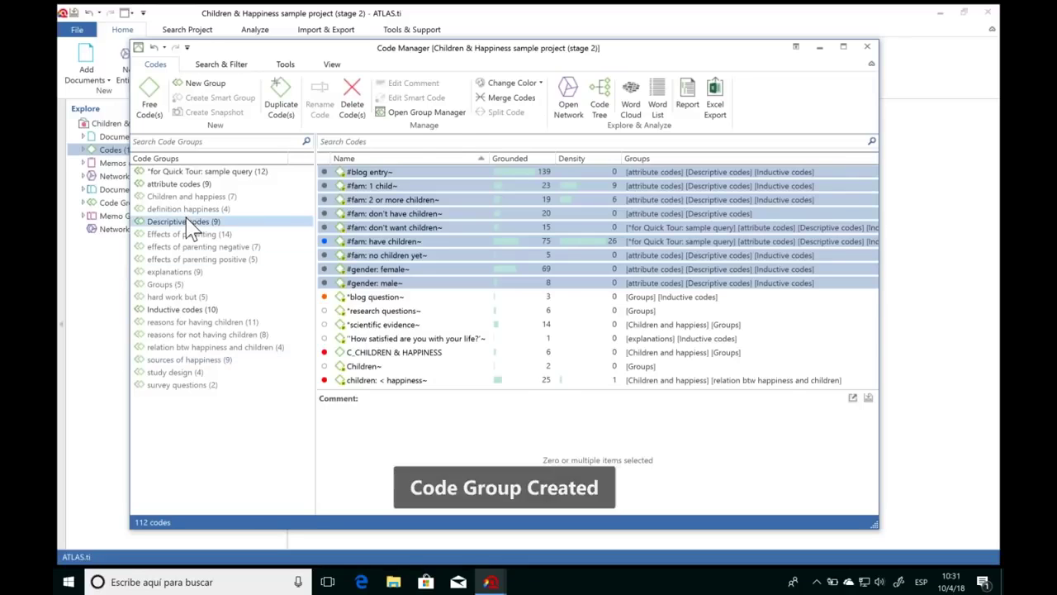
View the codes in the Descriptive codes, effects of parenting negative, effects of parenting positive and explanations groups in turn.
click(187, 221)
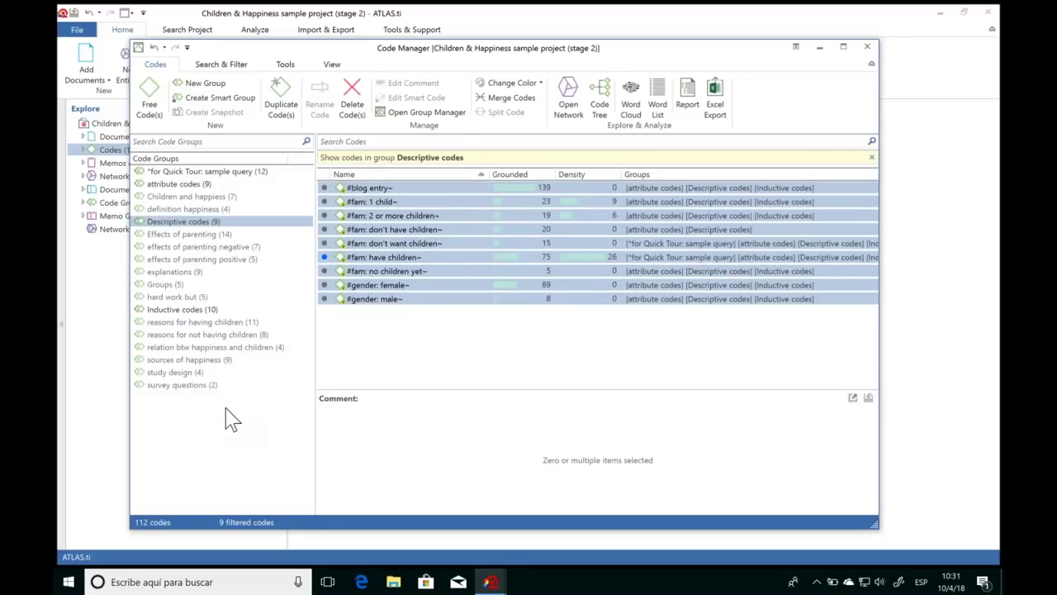
click(199, 246)
click(199, 259)
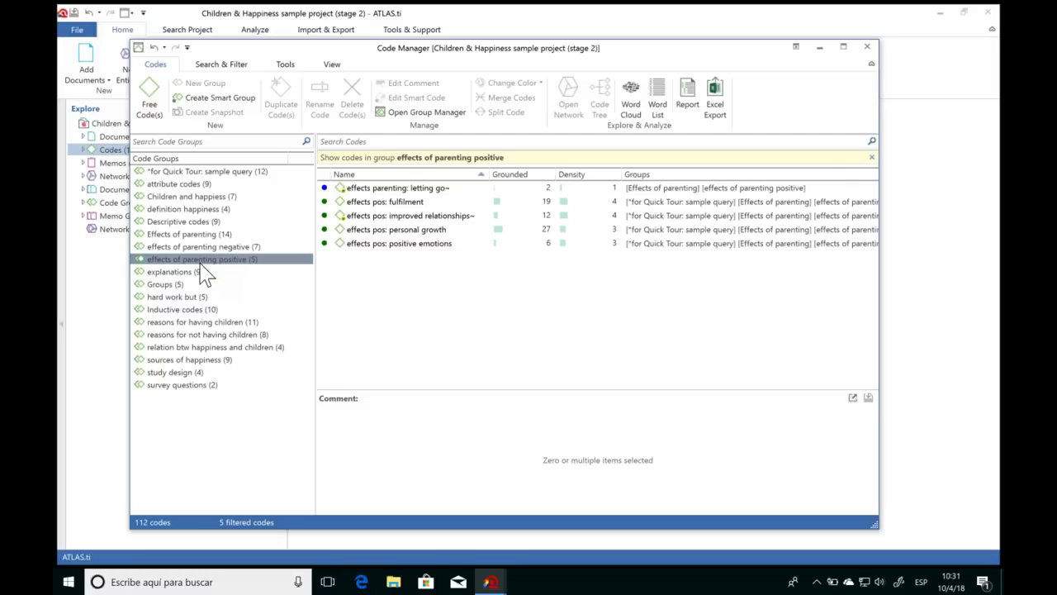
click(195, 272)
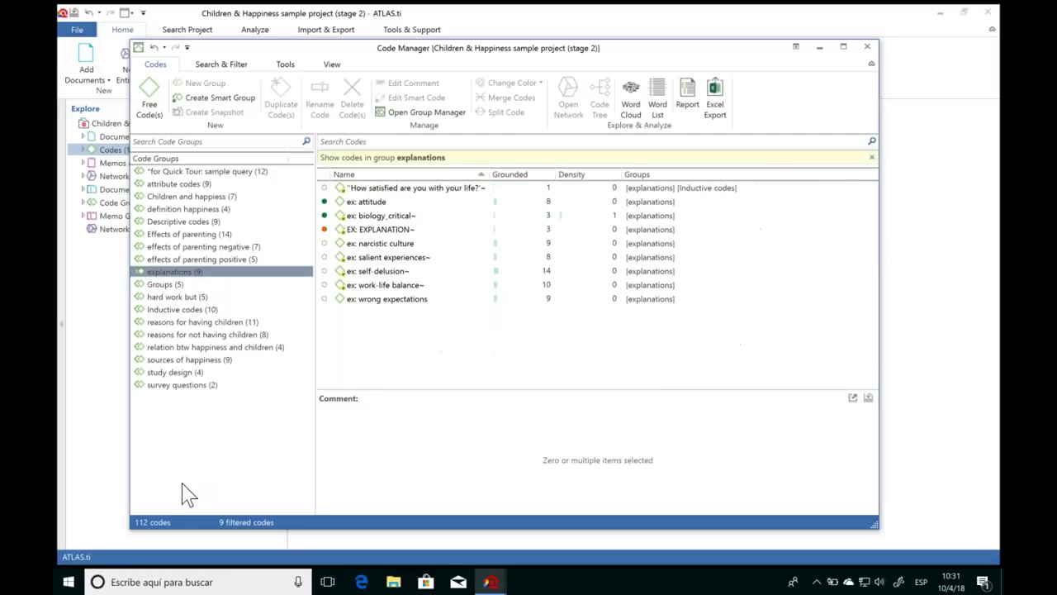
Clear the group filter and add the *blog question code to the Descriptive codes group.
click(207, 434)
click(396, 299)
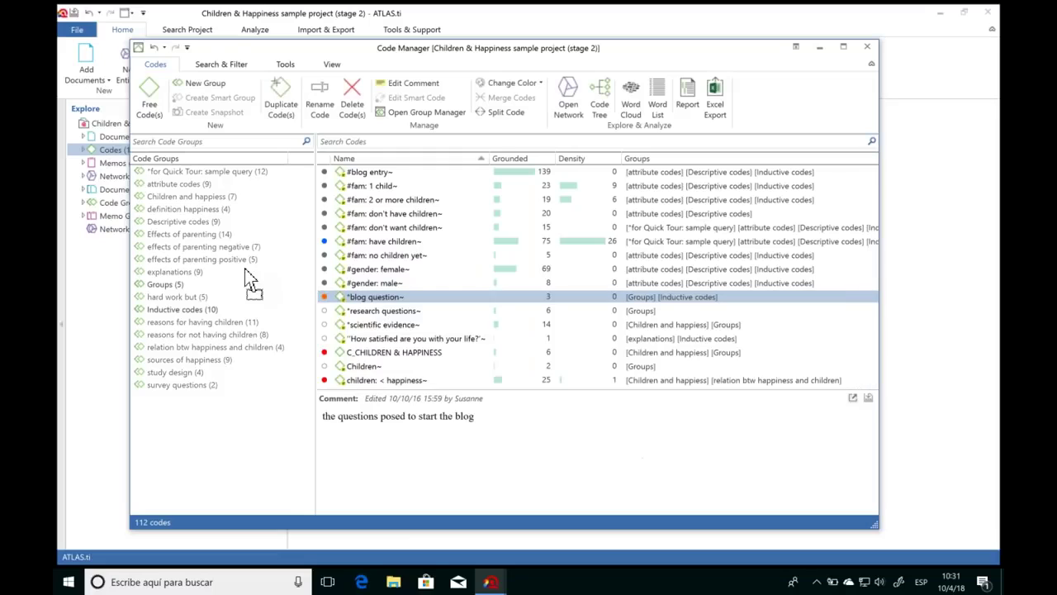
drag(176, 273, 174, 221)
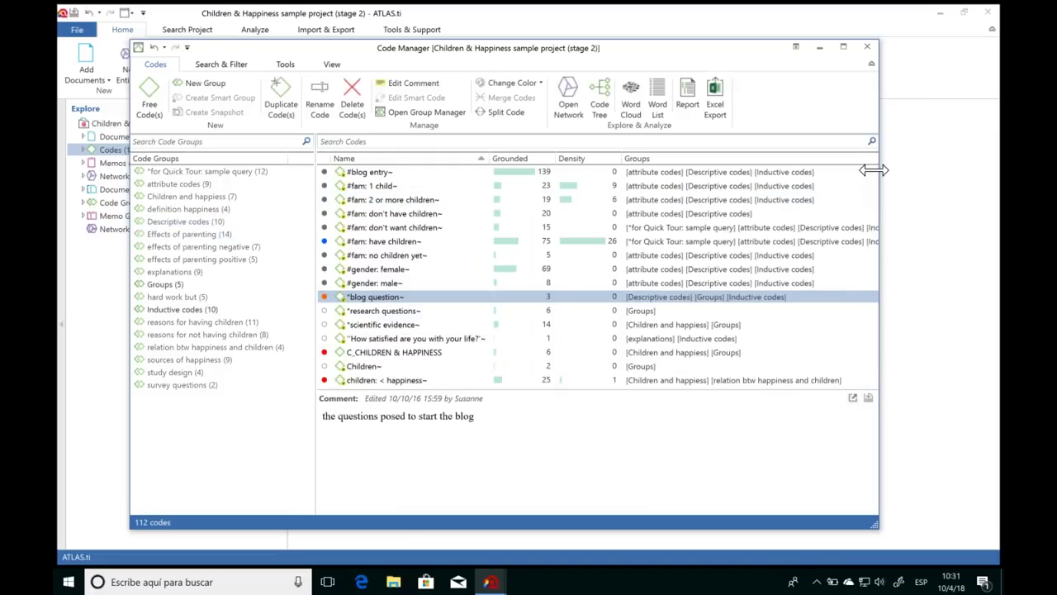
Rename the "Democratic institutions on happiness" code as "#Democratic institutions on happiness".
drag(877, 190, 879, 214)
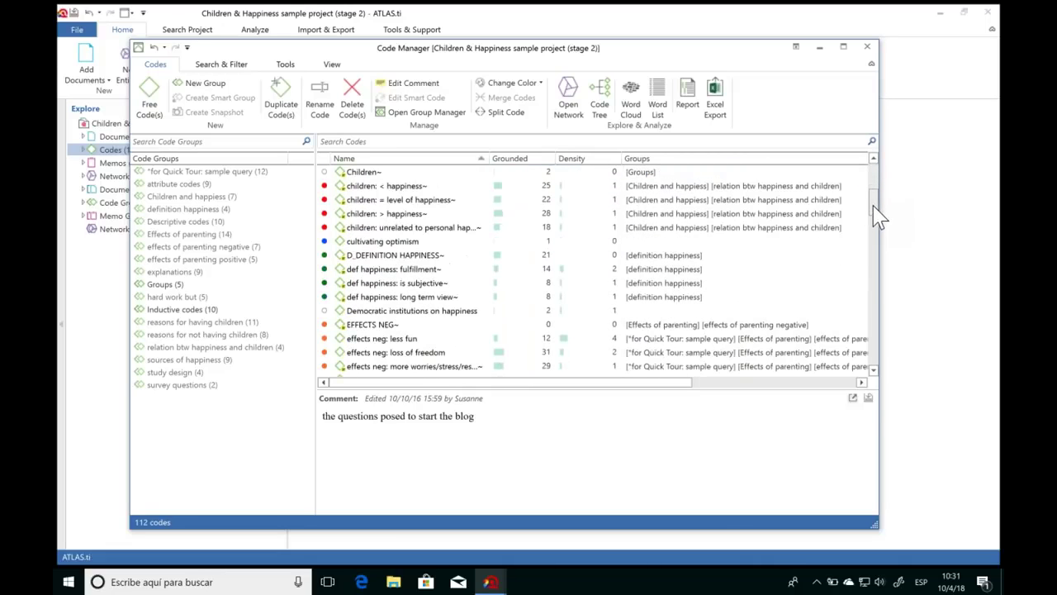
click(388, 256)
click(384, 186)
click(384, 200)
click(384, 186)
click(390, 269)
click(384, 324)
click(382, 311)
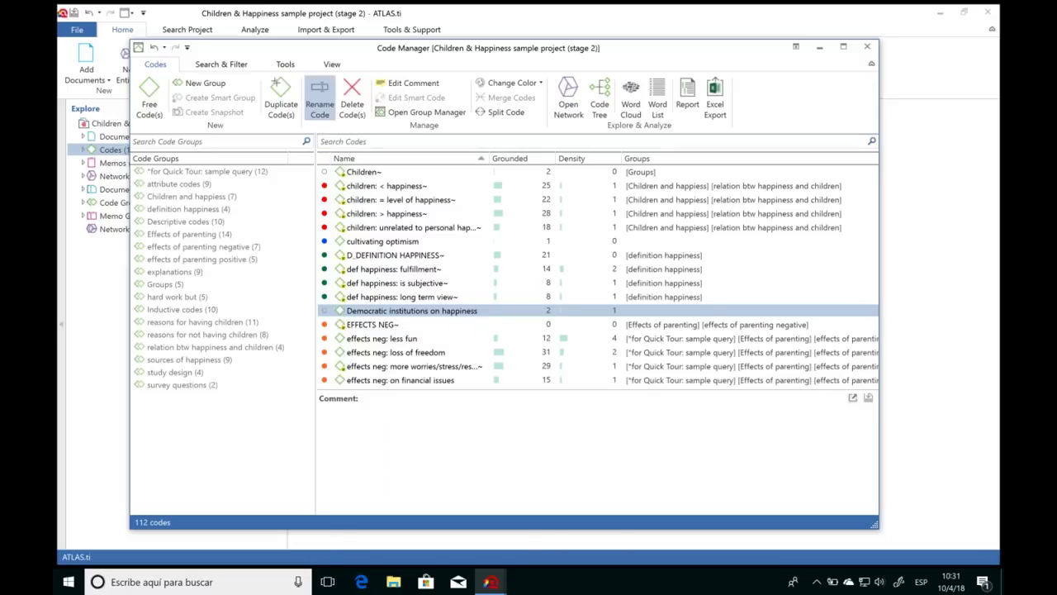
click(320, 99)
click(472, 282)
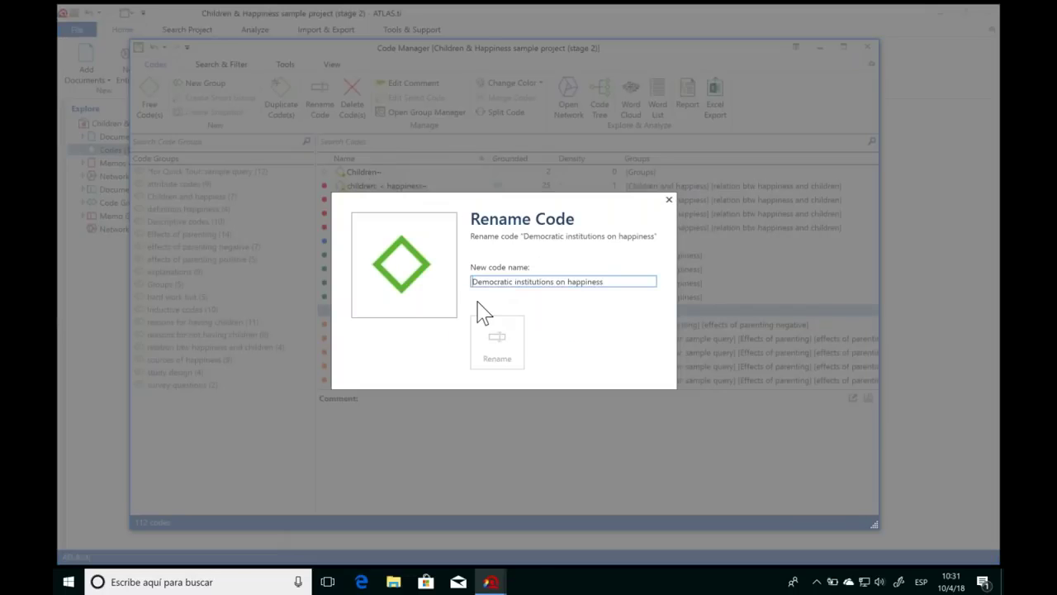
text(#)
key(Return)
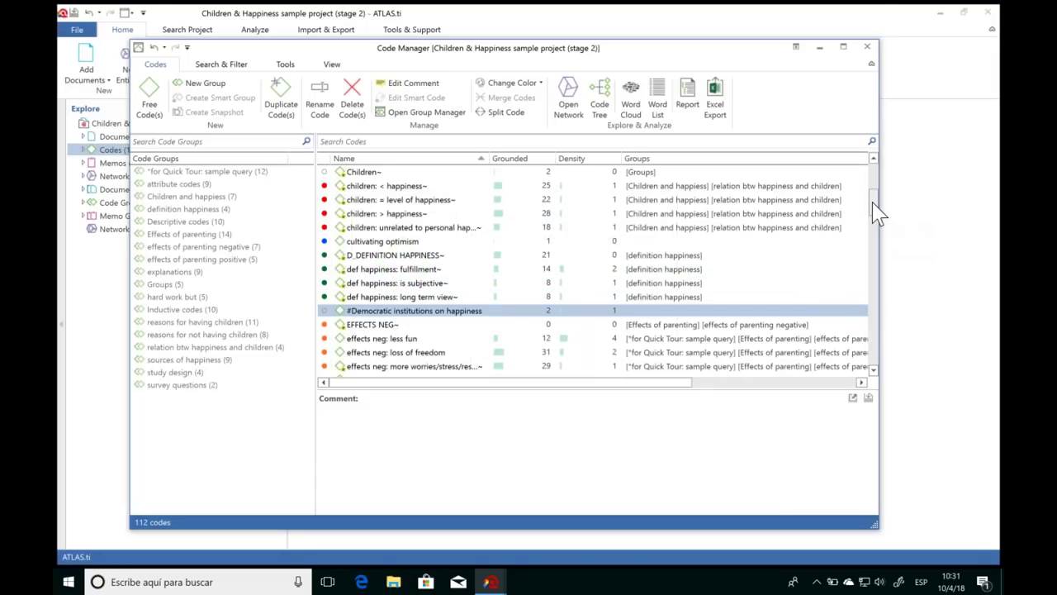
Examine how the EFFECTS NEG and EFFECTS POS codes are named and read the comments of the "effects neg" codes.
drag(877, 213, 879, 230)
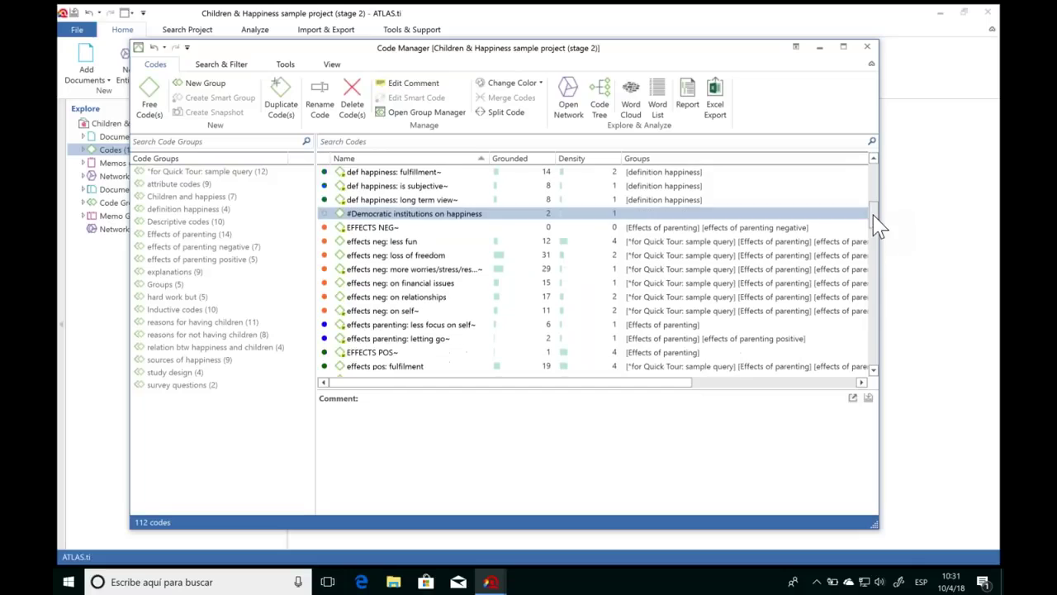
click(365, 310)
click(404, 242)
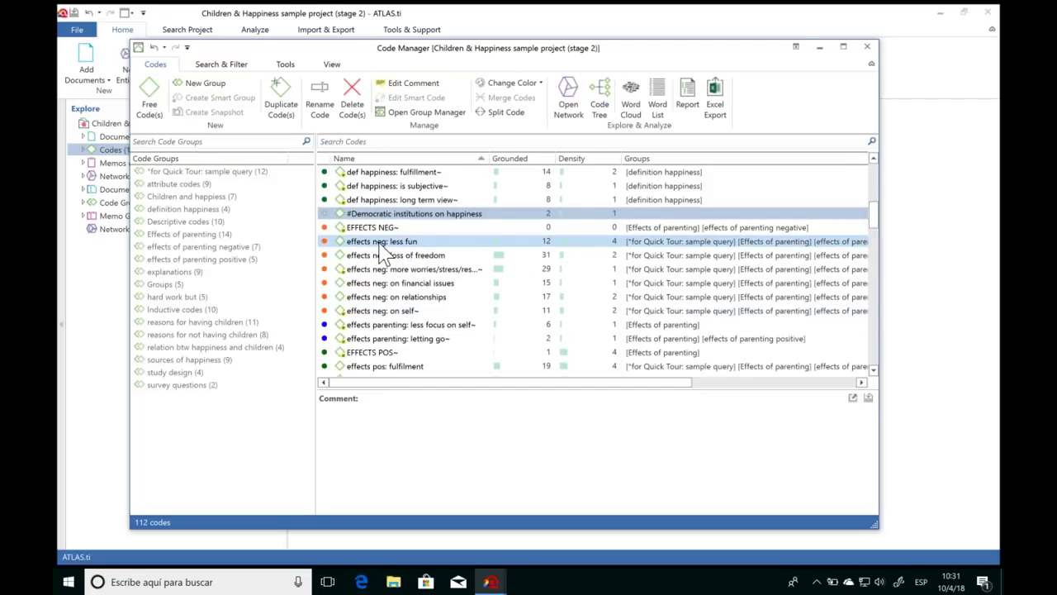
click(368, 228)
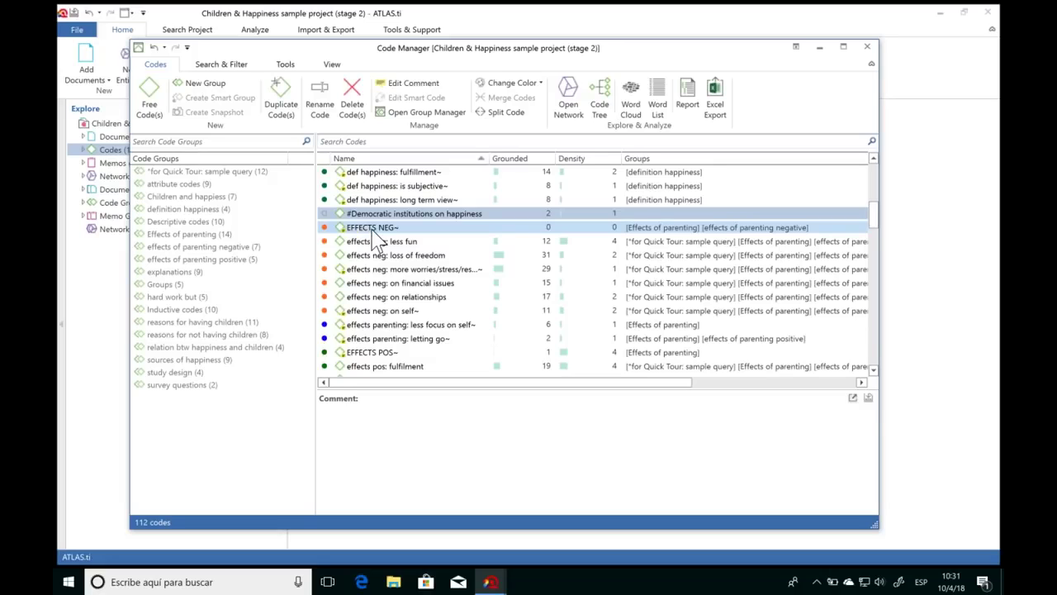
click(750, 215)
drag(874, 216, 878, 240)
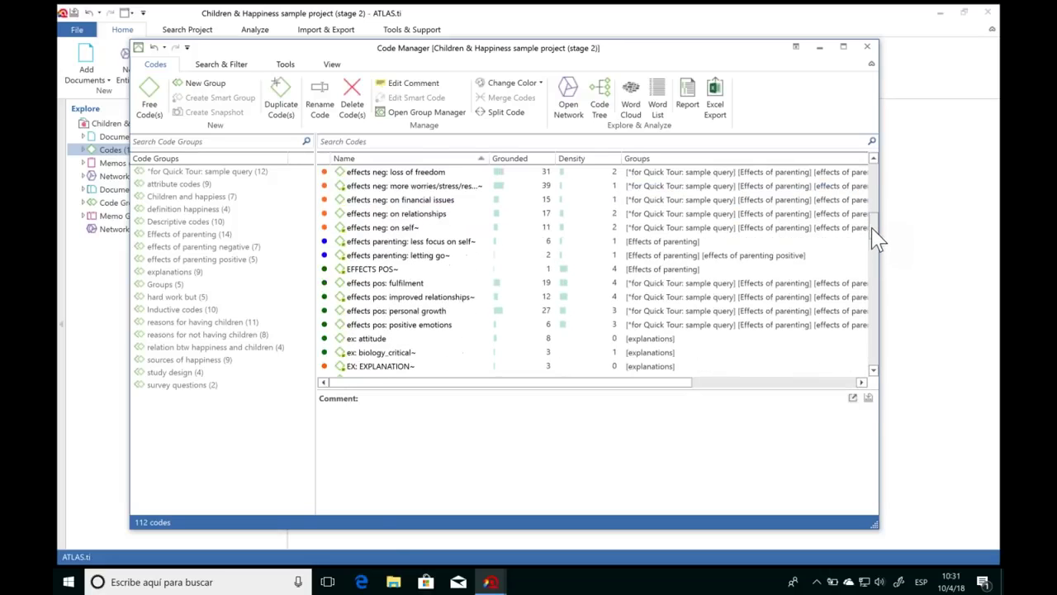
click(389, 270)
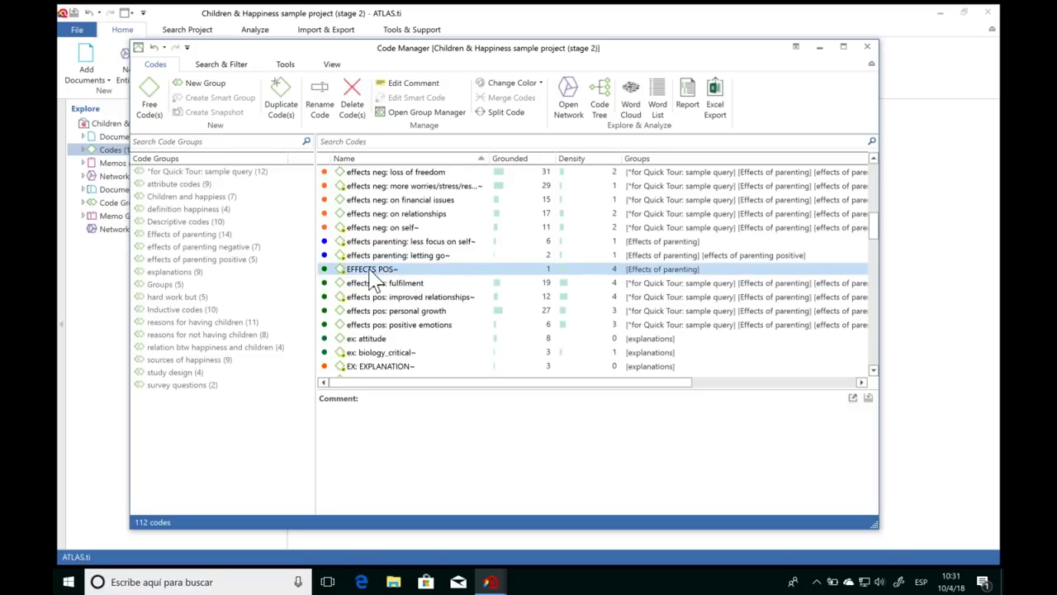
click(399, 186)
click(403, 200)
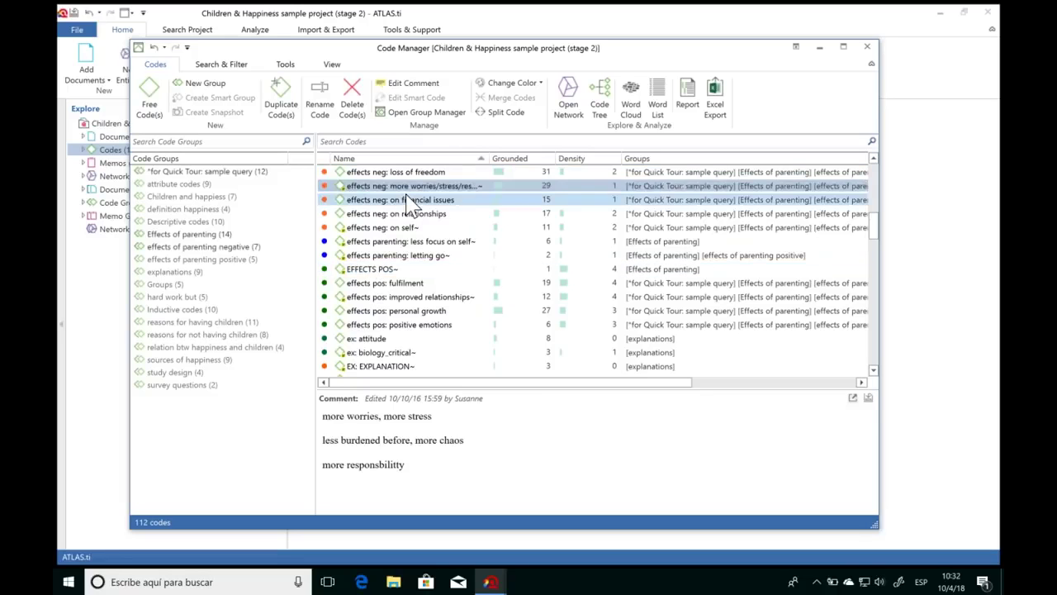
click(405, 213)
click(406, 227)
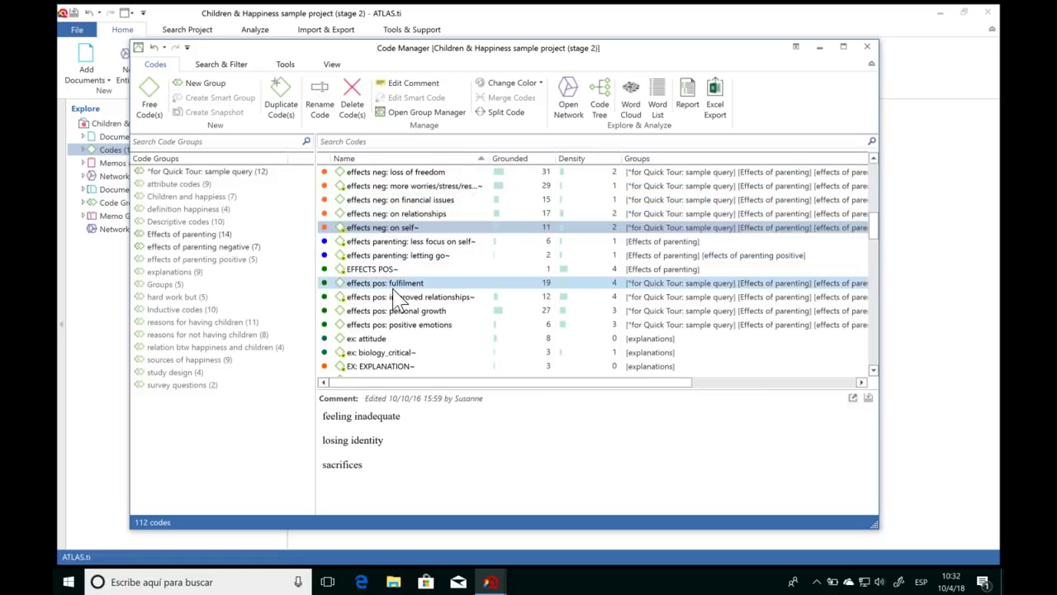
Select the "effects pos: fulfilment" code and compare it with the EFFECTS POS code and its sibling "effects pos" codes.
click(413, 283)
shift+click(421, 297)
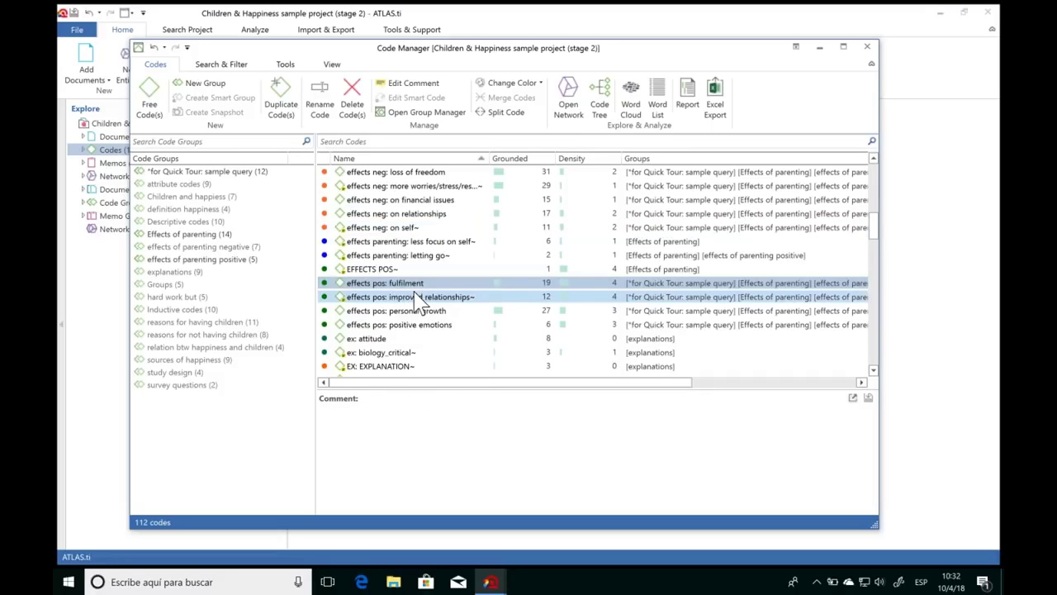
click(385, 285)
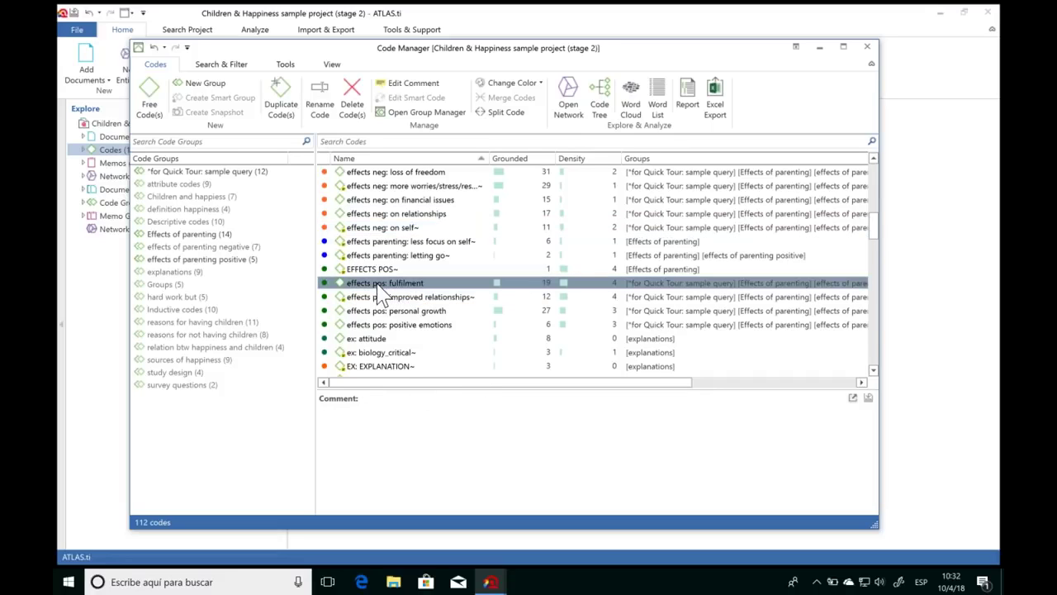
shift+click(382, 296)
click(380, 285)
shift+click(382, 271)
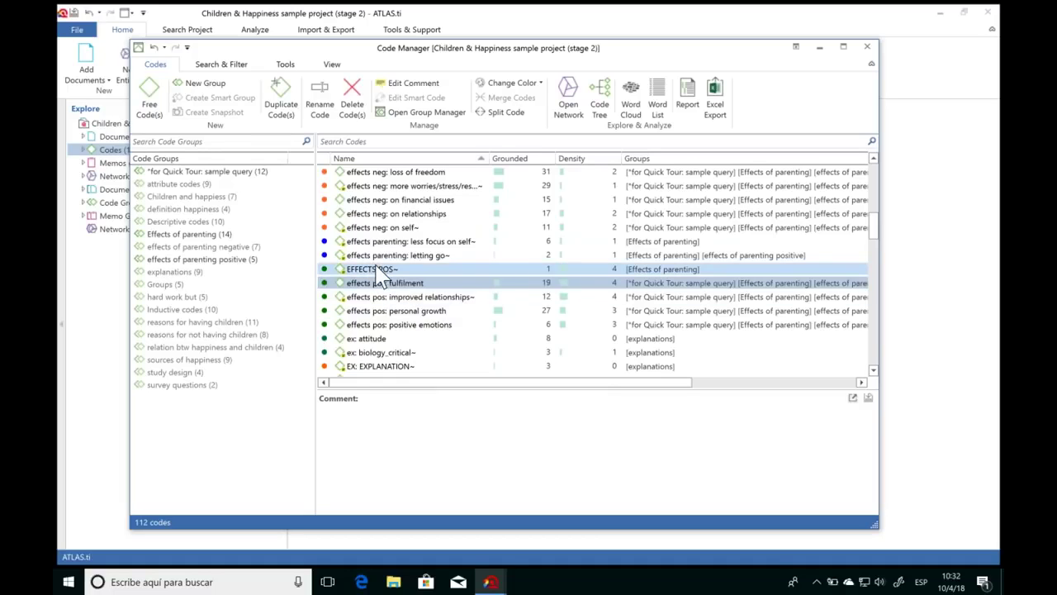
shift+click(384, 297)
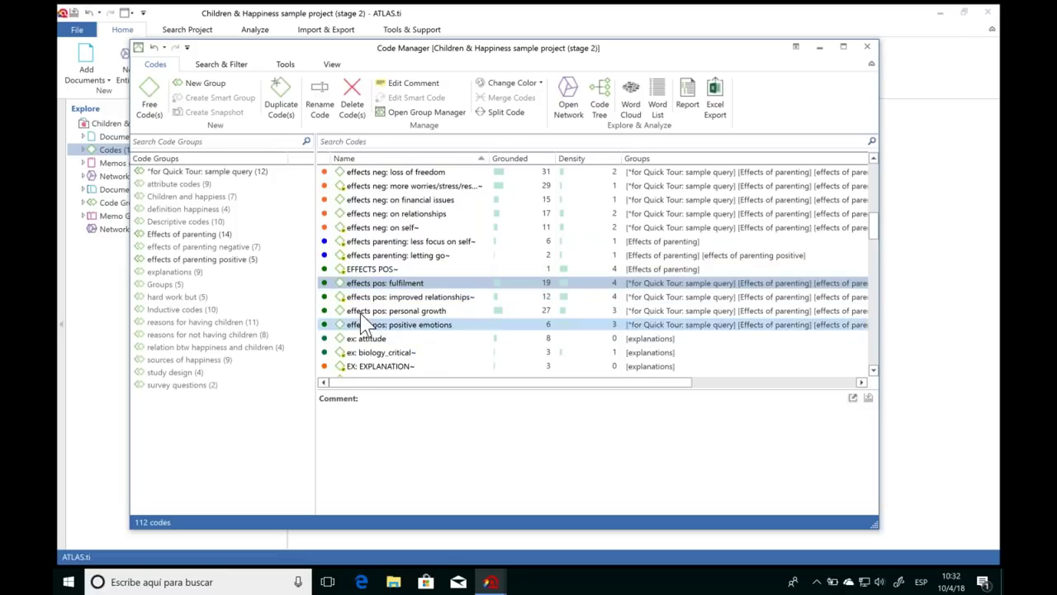
click(372, 289)
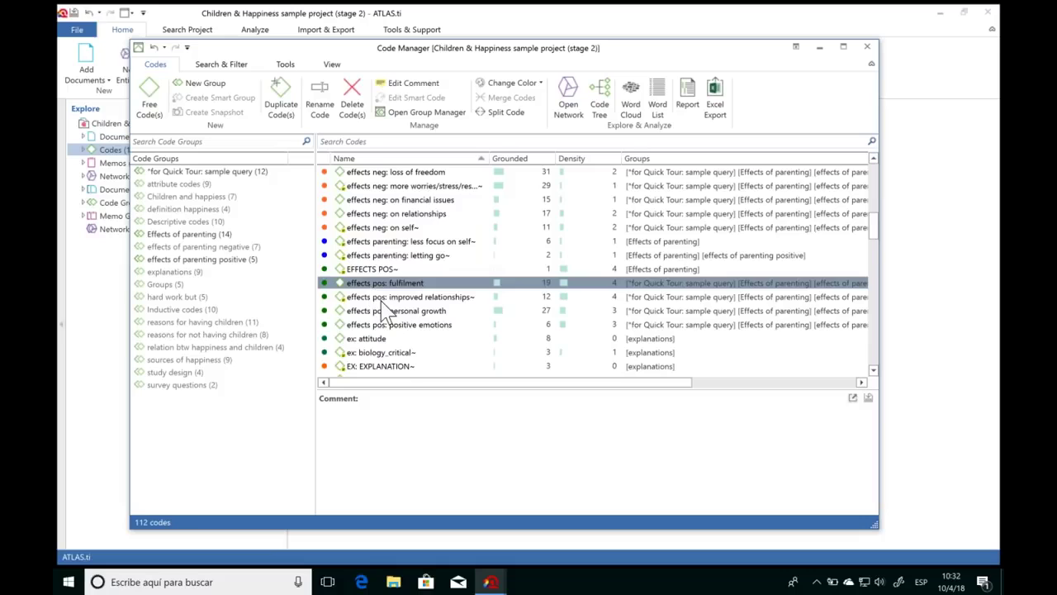
ctrl+click(375, 311)
ctrl+click(388, 310)
ctrl+click(388, 325)
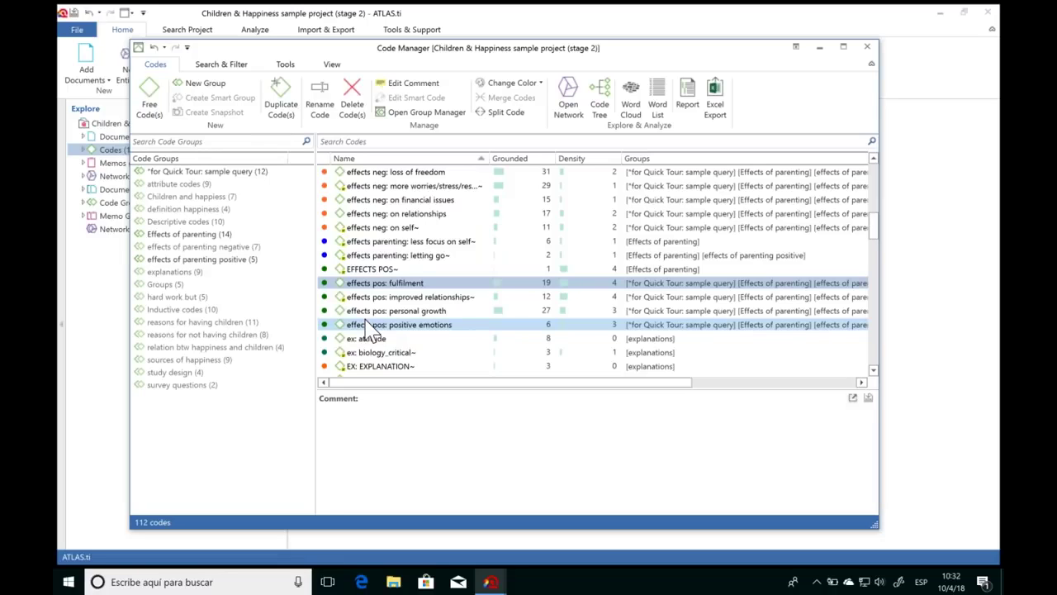
ctrl+click(364, 324)
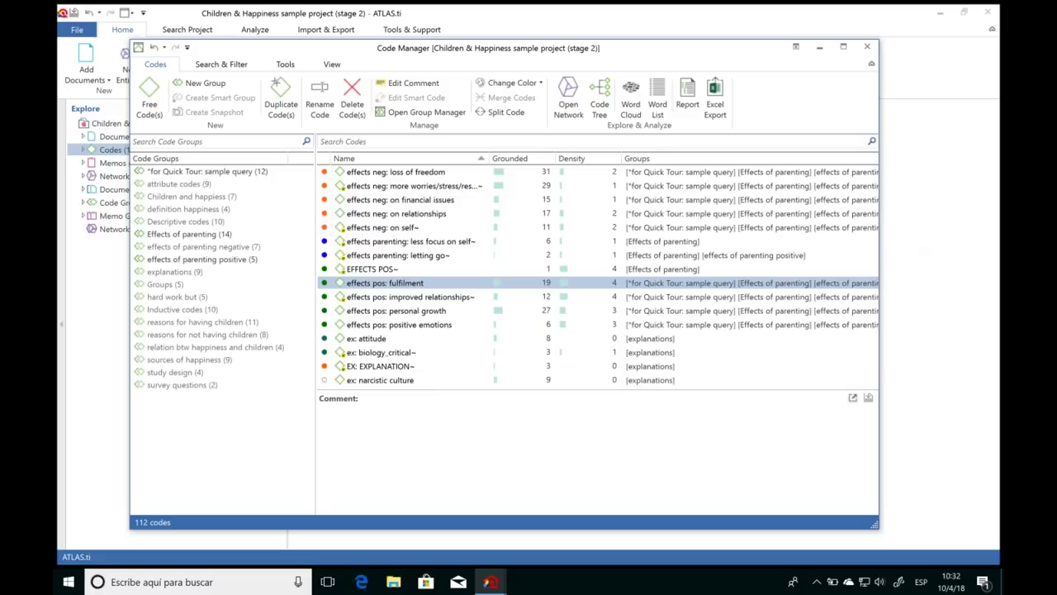
Colour the *research questions and *scientific evidence codes purple.
scroll(880, 182, up, 10)
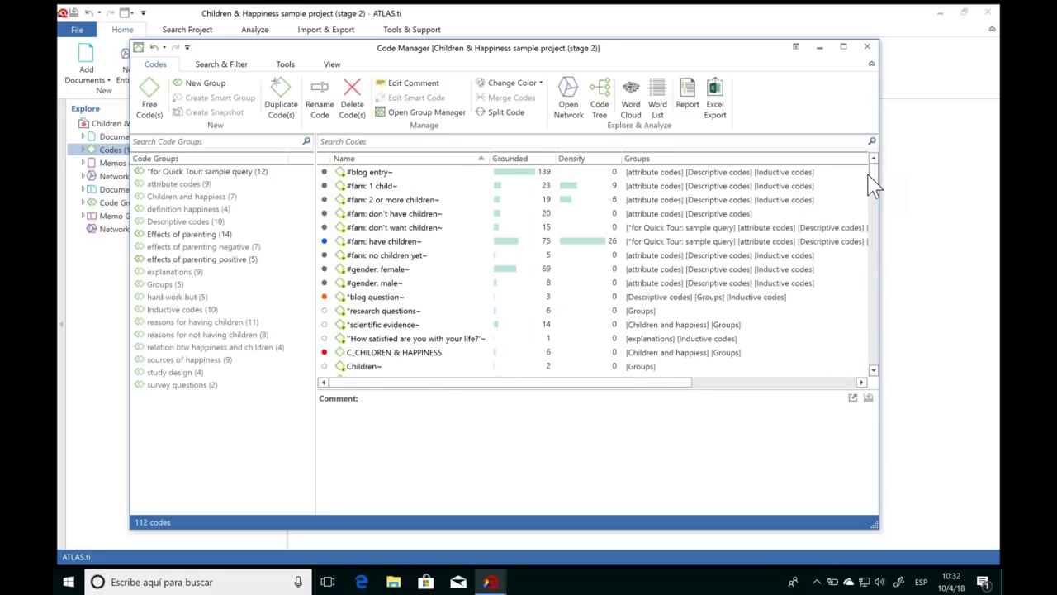
click(404, 313)
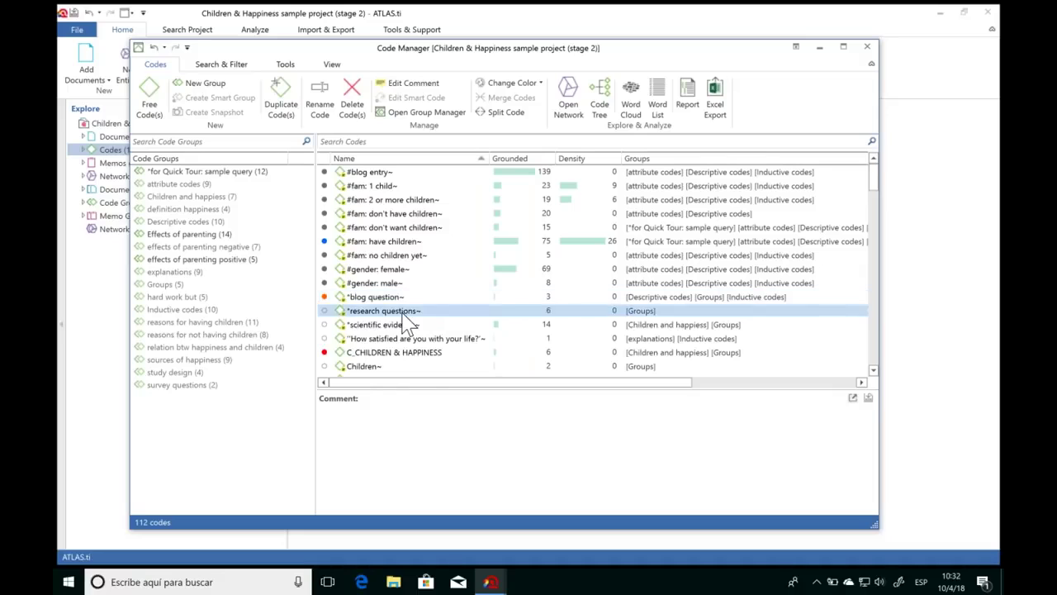
click(404, 313)
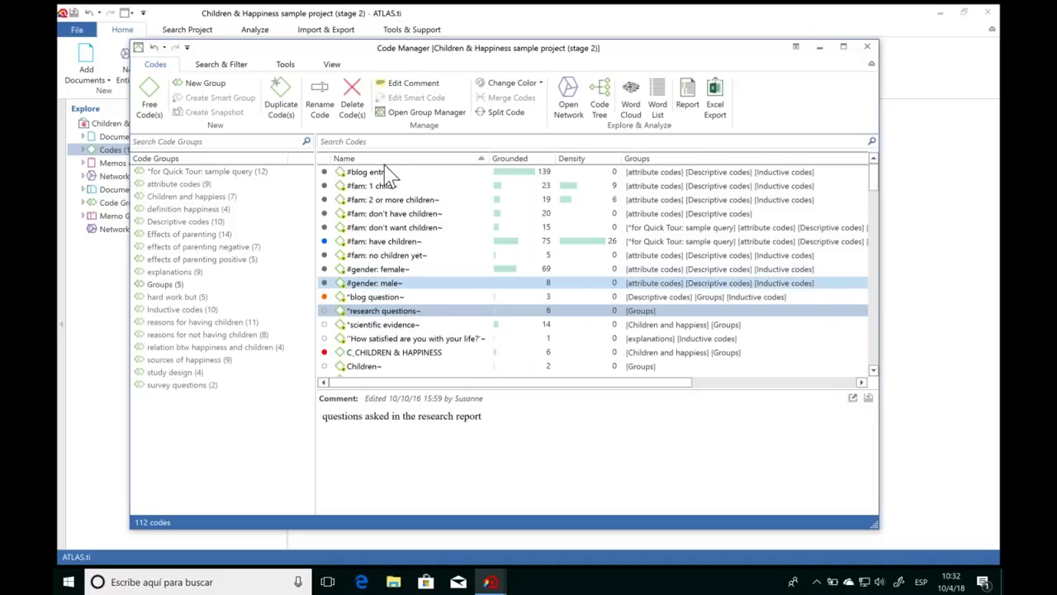
click(543, 89)
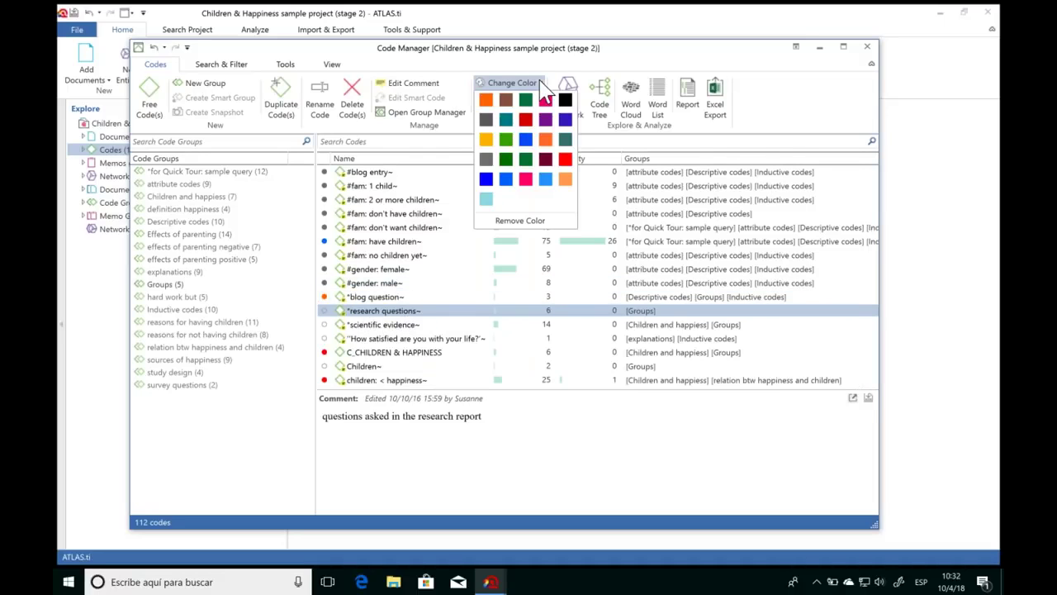
click(552, 133)
click(396, 324)
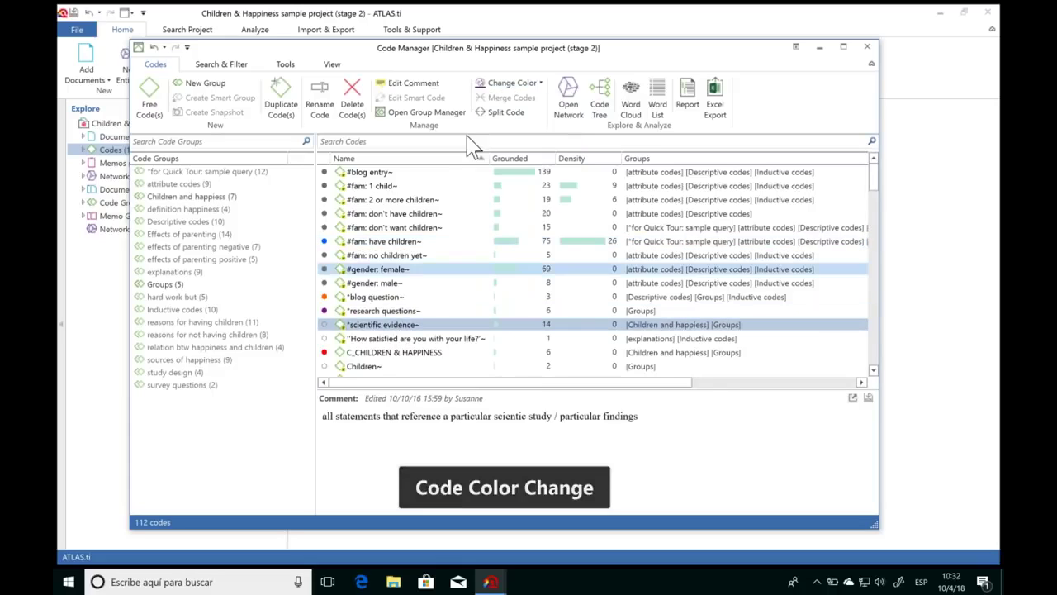
click(541, 83)
click(544, 104)
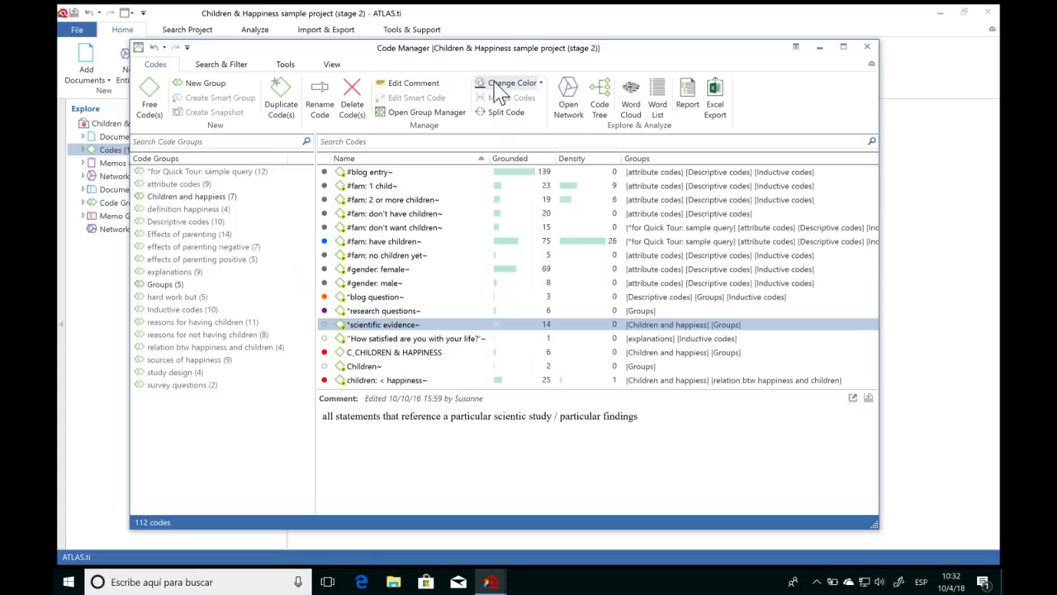
ctrl+click(612, 299)
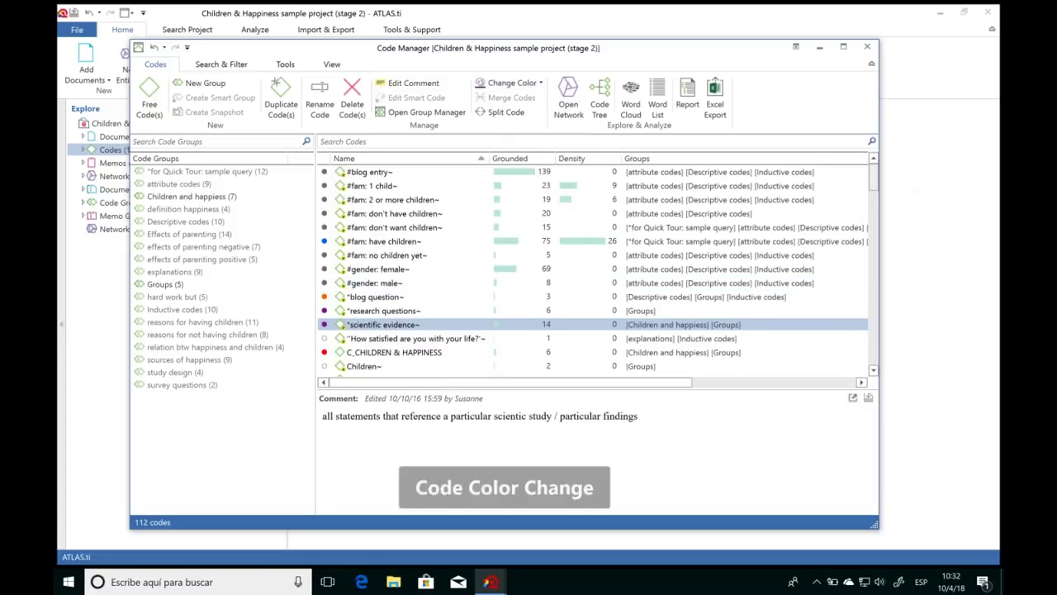
Examine the colours of the definition and effects codes, and move the Code Manager window clear of the project explorer.
drag(877, 177, 878, 220)
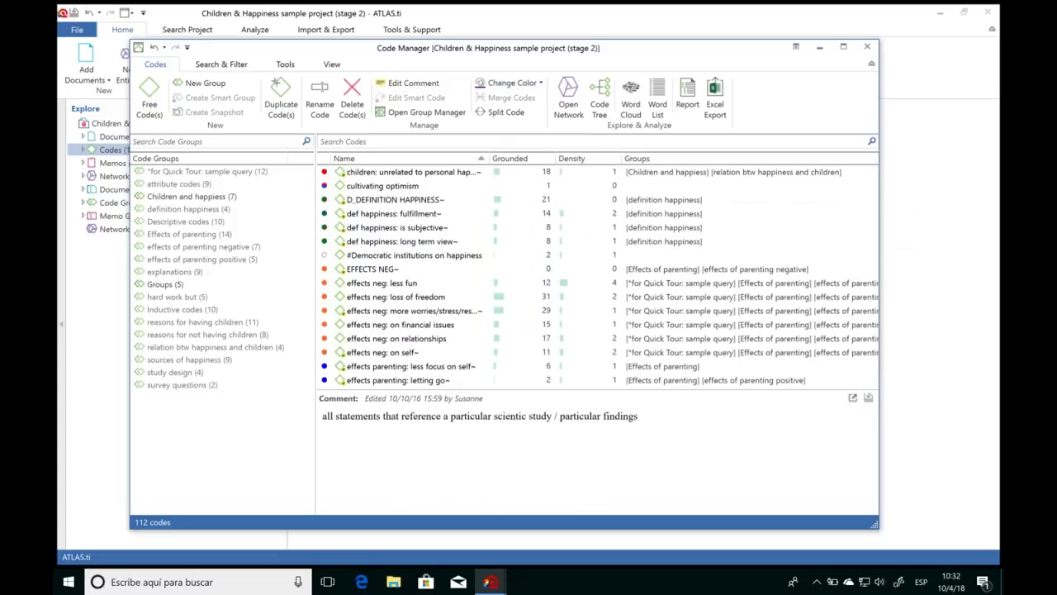
click(383, 200)
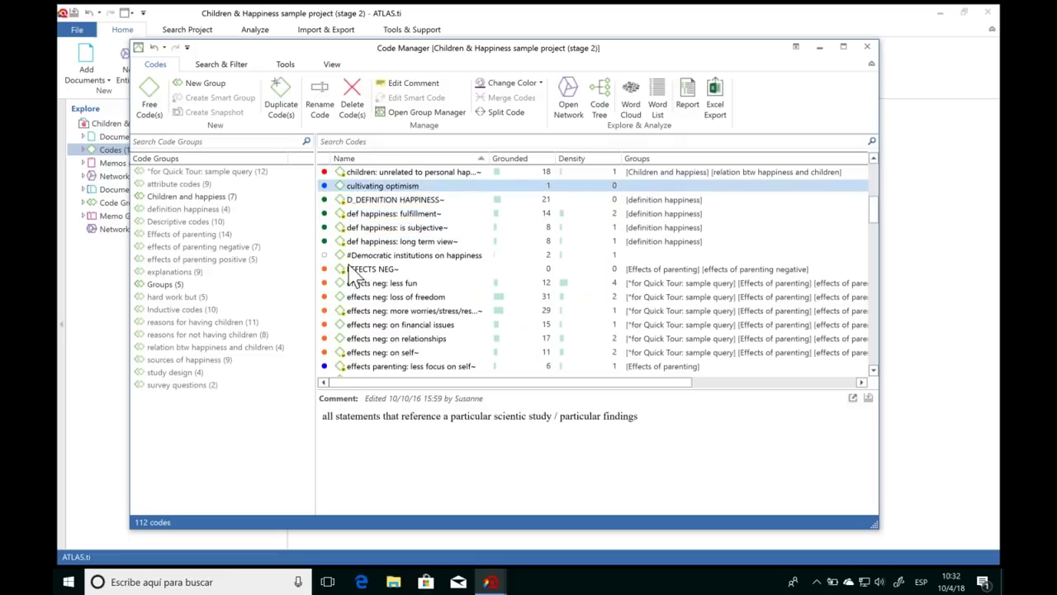
click(388, 228)
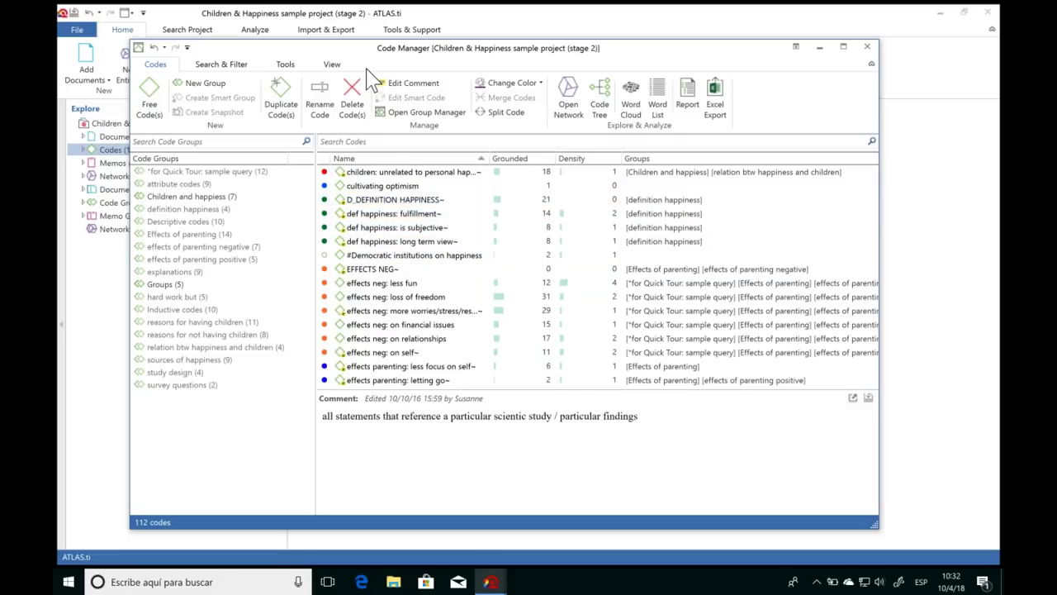
drag(372, 47, 449, 45)
click(494, 212)
click(405, 226)
click(459, 183)
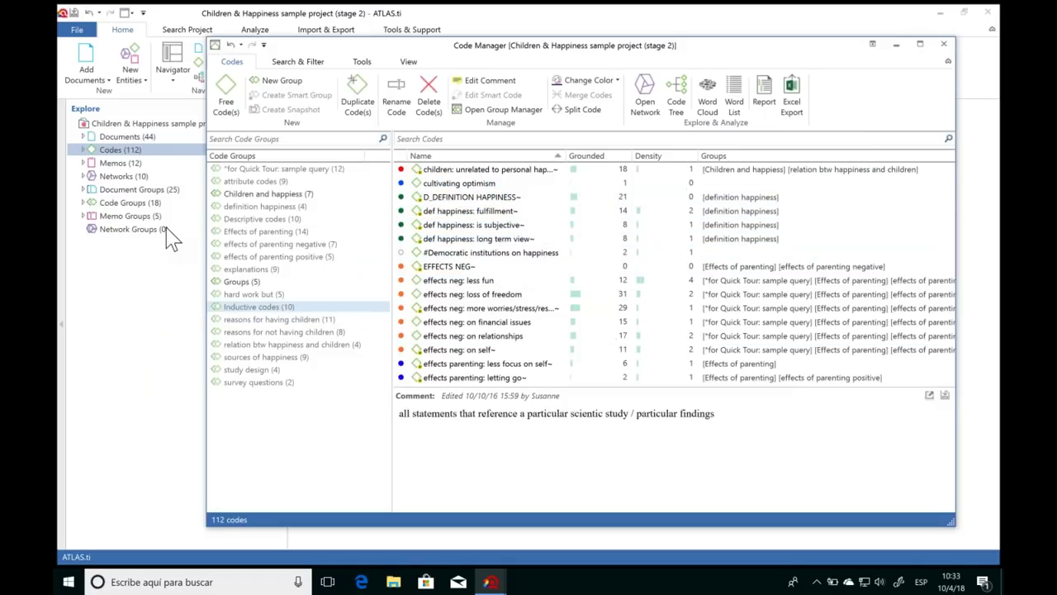
Expand the Codes branch in the project explorer and review how the codes are coloured.
click(86, 152)
click(85, 150)
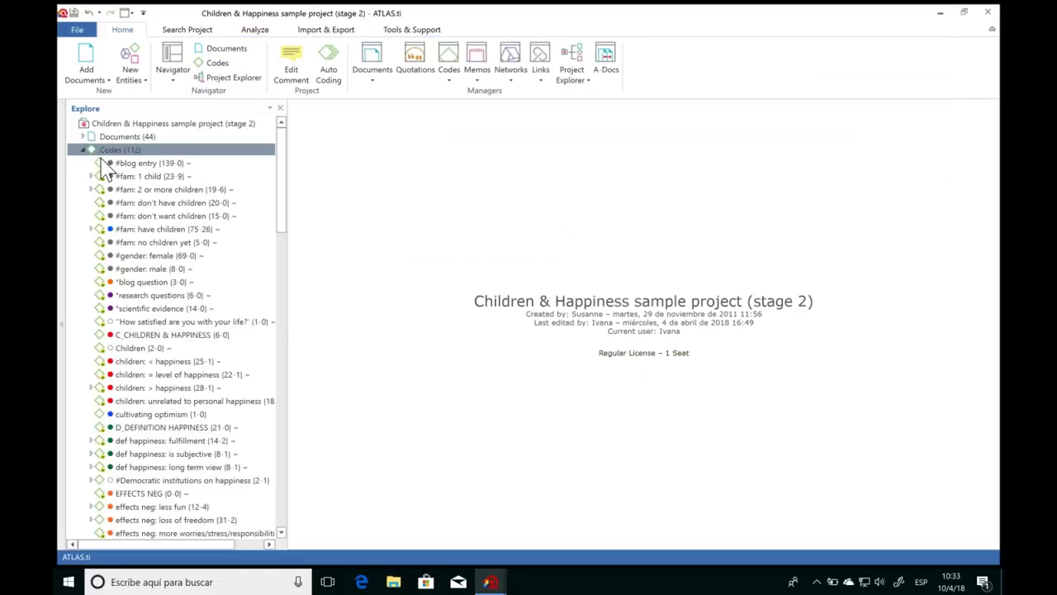
drag(283, 165, 281, 201)
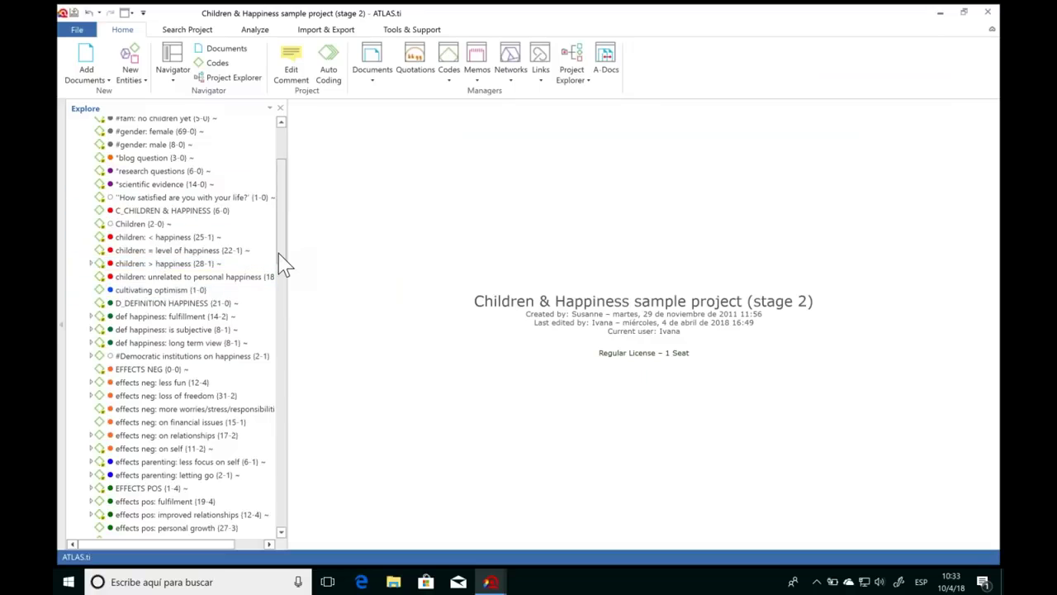
scroll(281, 264, down, 2)
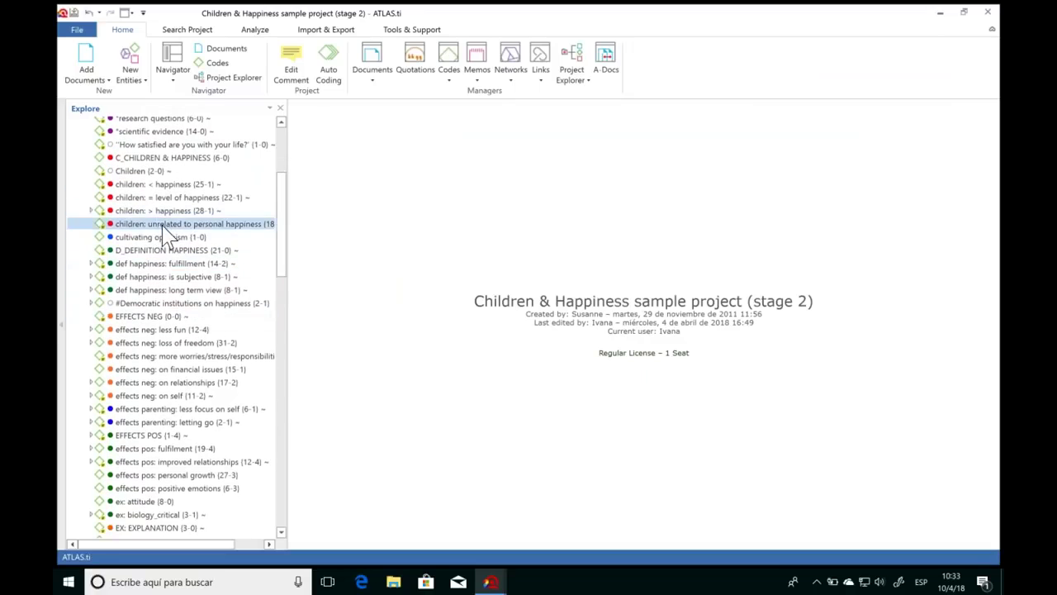
scroll(285, 272, down, 10)
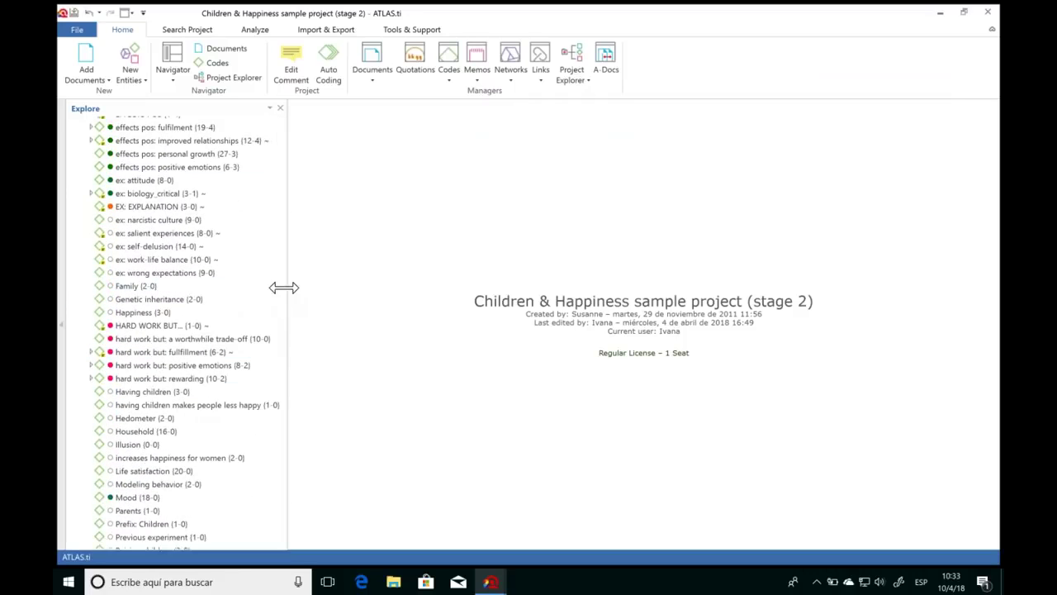
drag(284, 286, 289, 170)
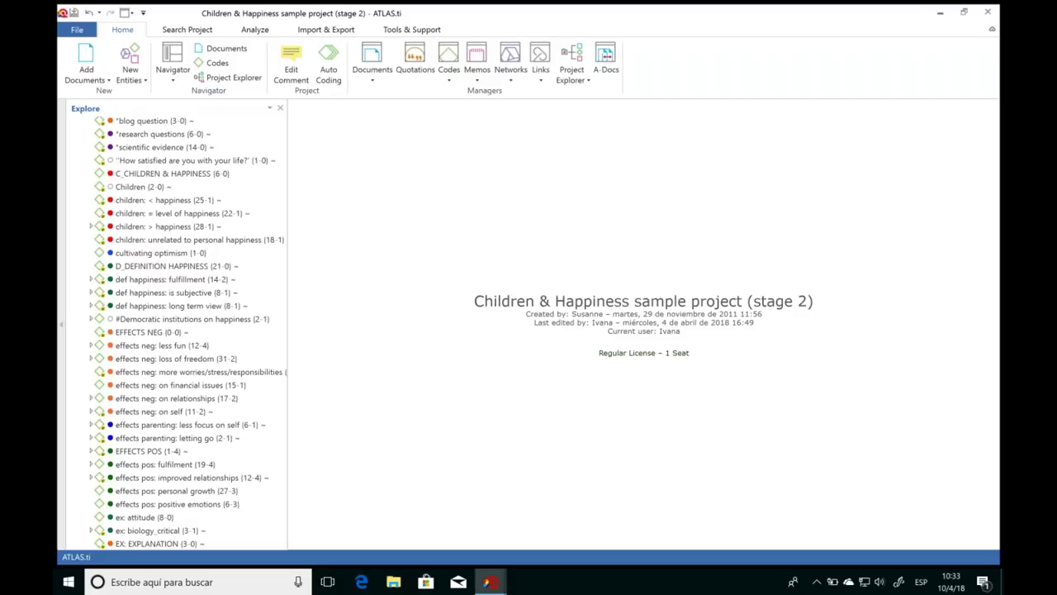
Return to the Code Manager and select all codes in the "effects of parenting positive" group.
mouse_move(491, 582)
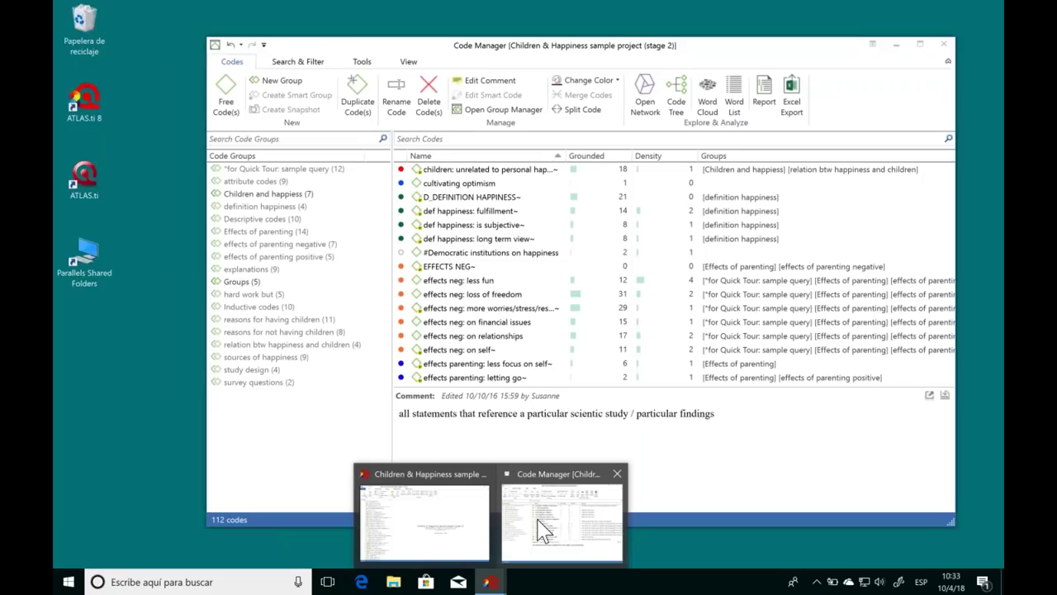
click(542, 529)
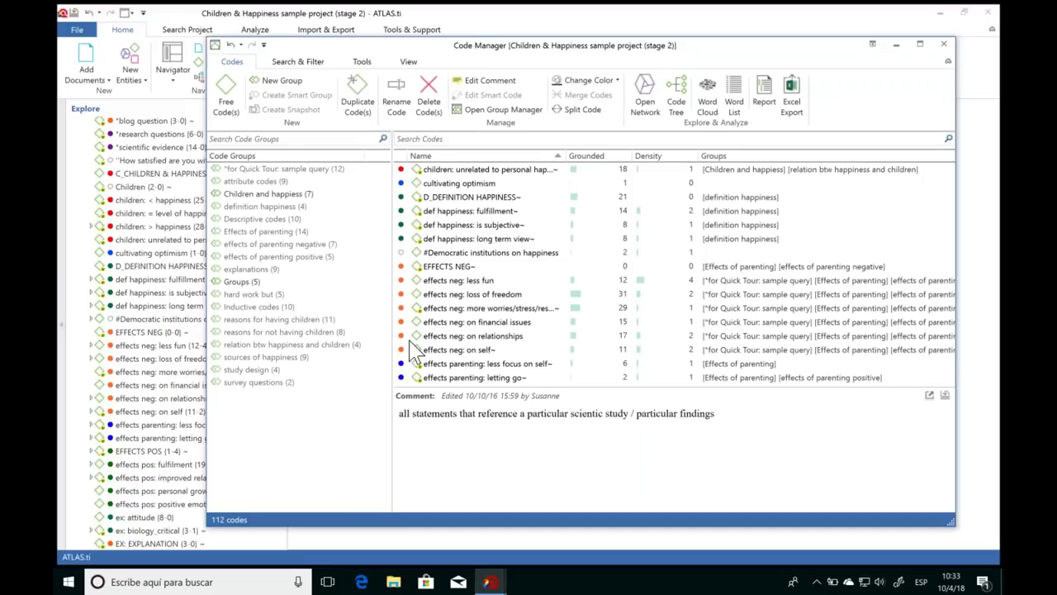
click(459, 280)
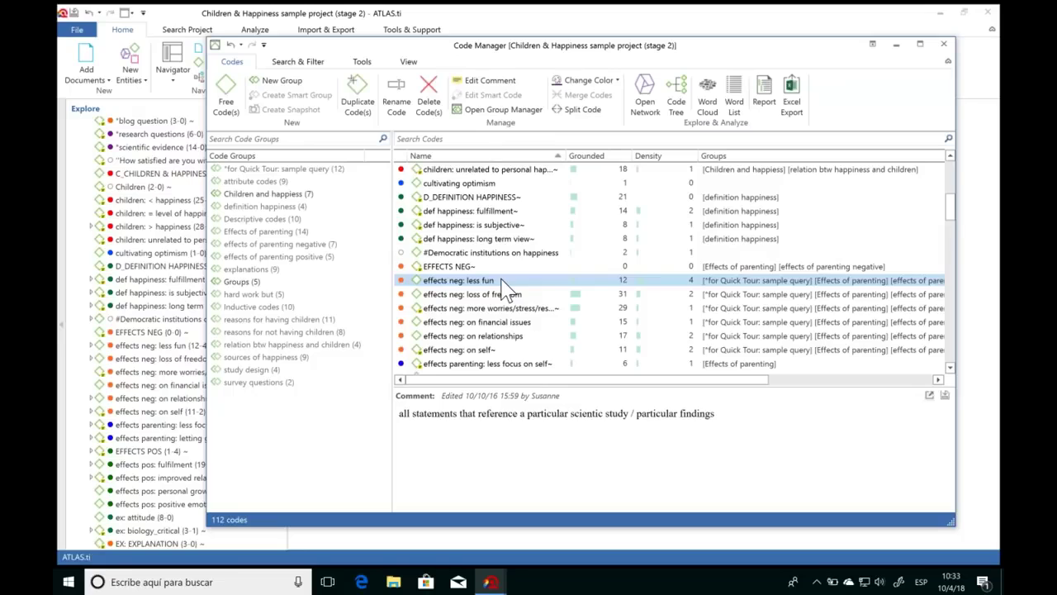
scroll(508, 285, up, 6)
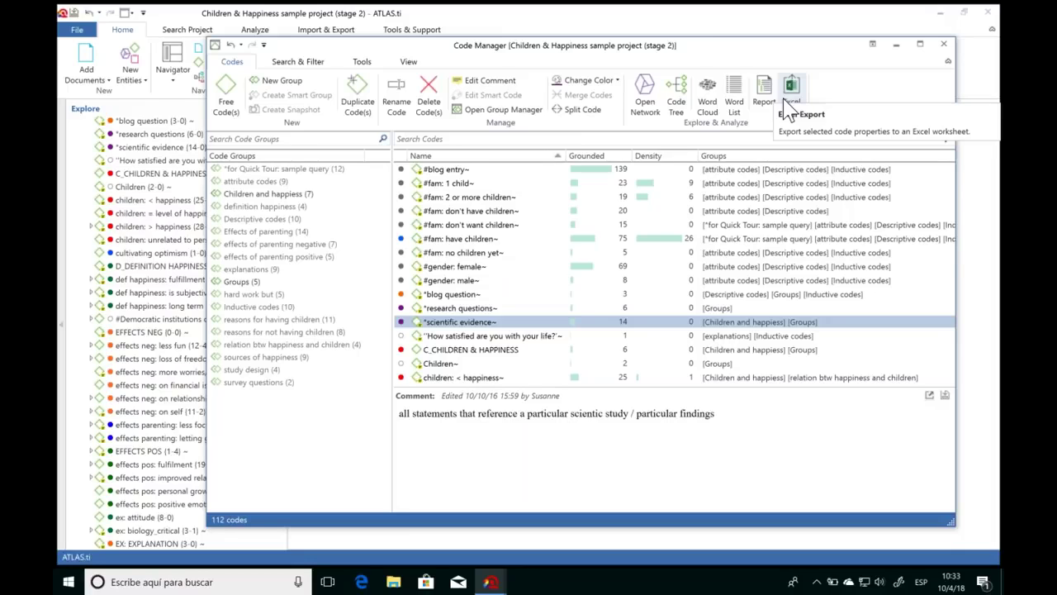
click(296, 257)
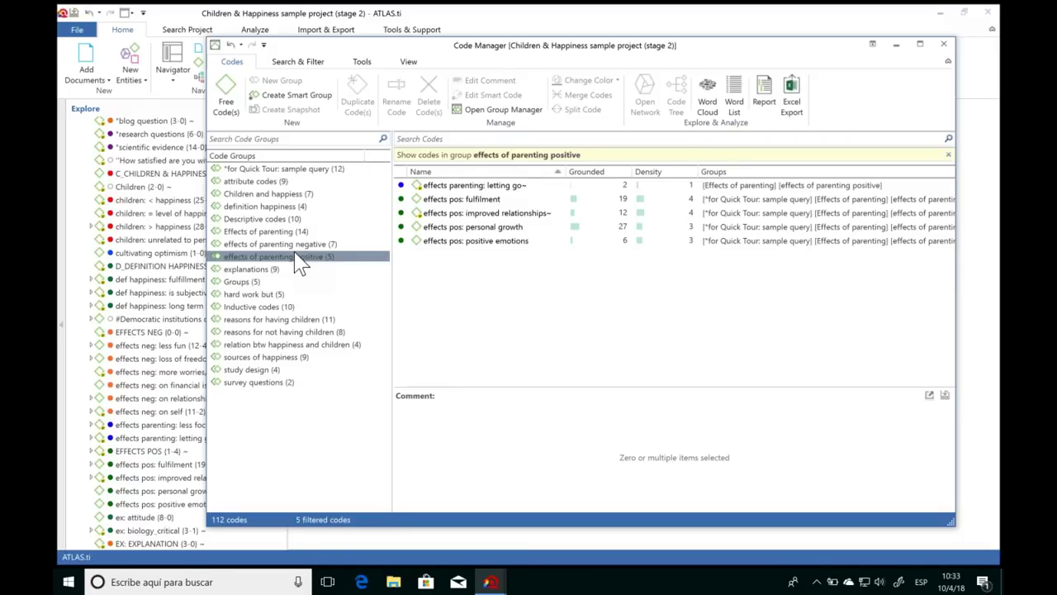
click(468, 188)
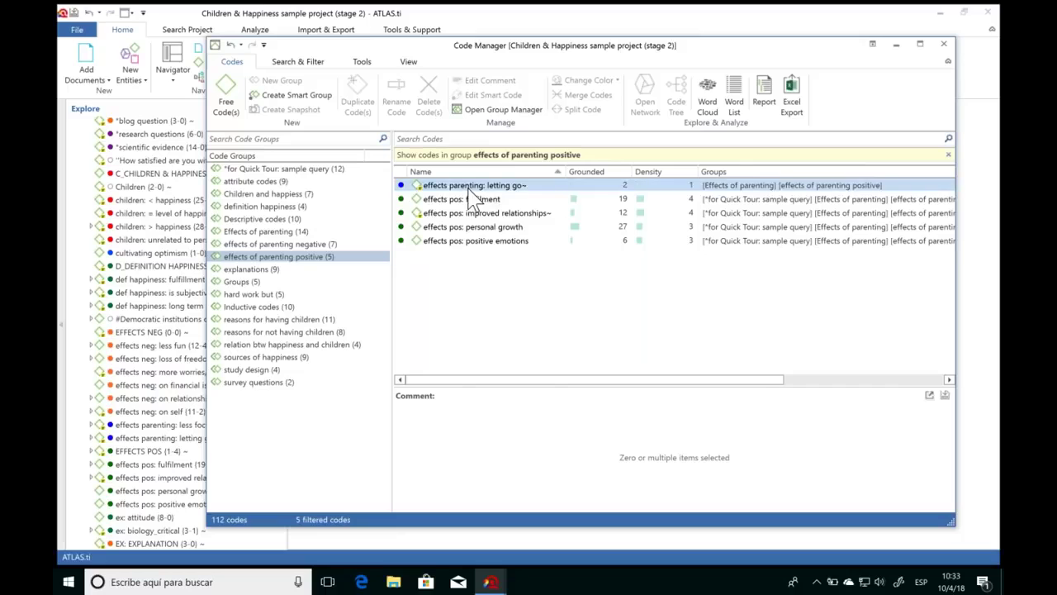
shift+click(471, 241)
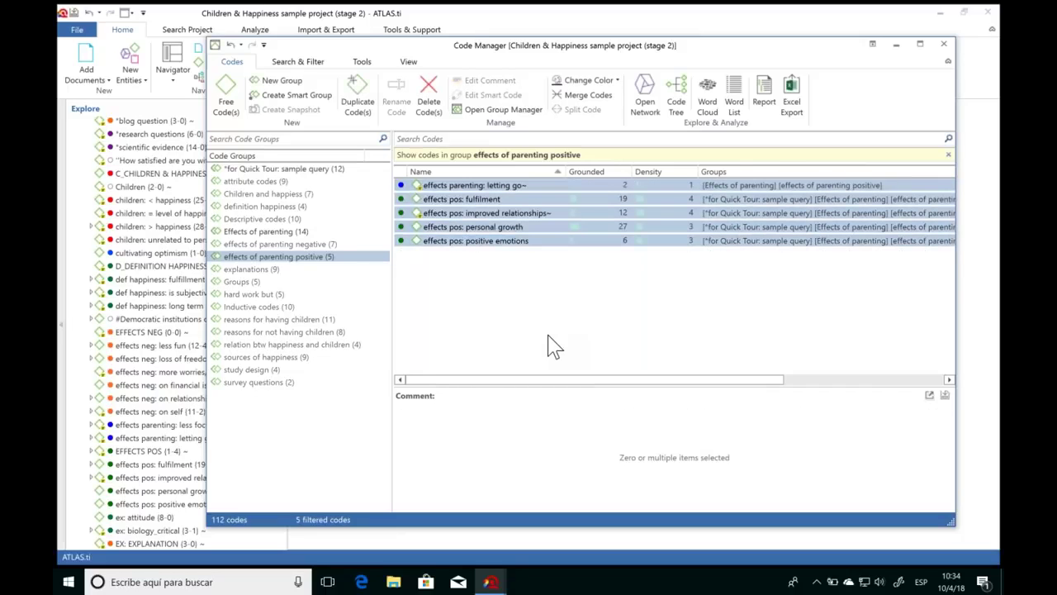
Create a code report for the selected codes, adding their groups and the codes of each quotation to the report options.
click(764, 93)
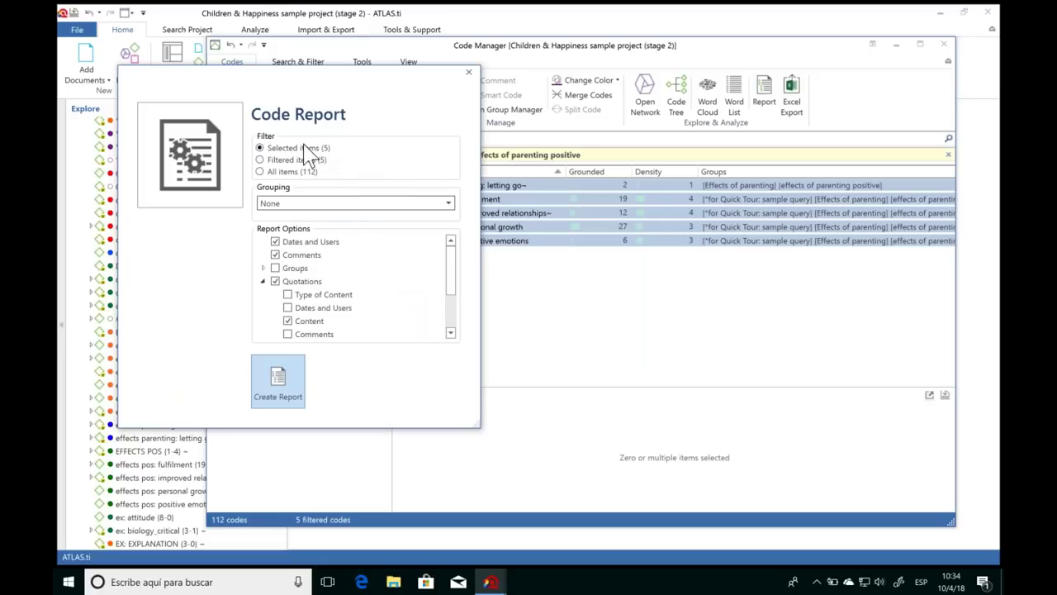
mouse_move(449, 276)
mouse_down()
mouse_move(455, 316)
mouse_move(455, 267)
mouse_up()
click(275, 268)
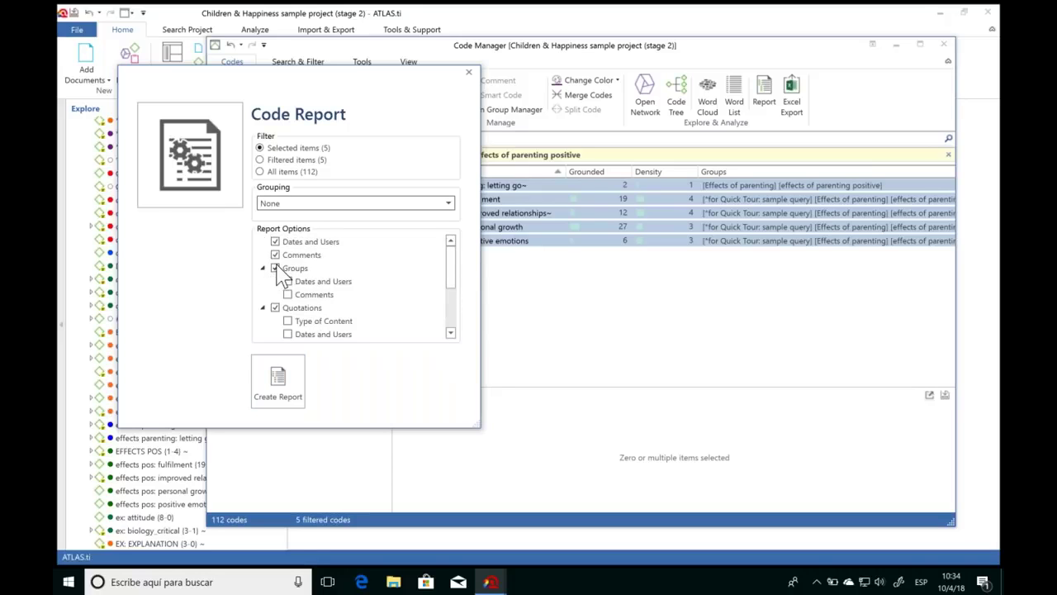
scroll(453, 277, down, 1)
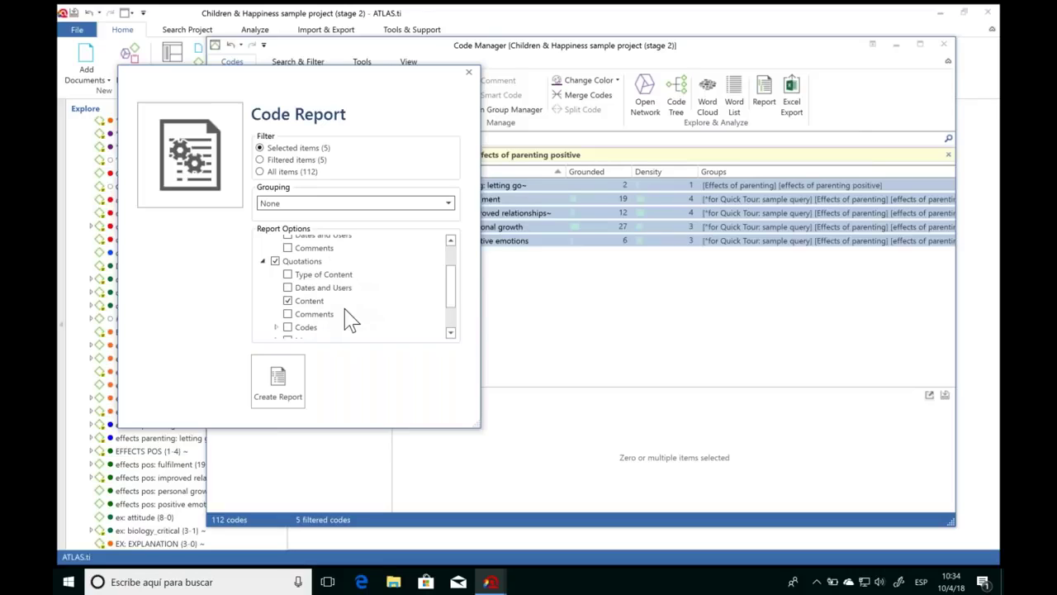
click(289, 328)
drag(453, 281, 450, 300)
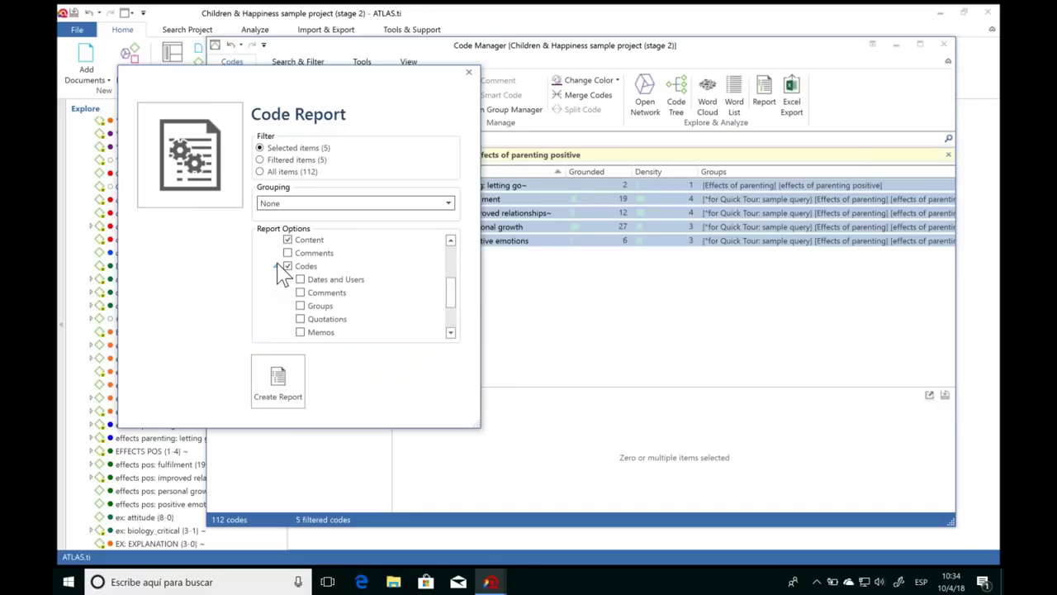
scroll(453, 326, down, 1)
scroll(452, 327, down, 2)
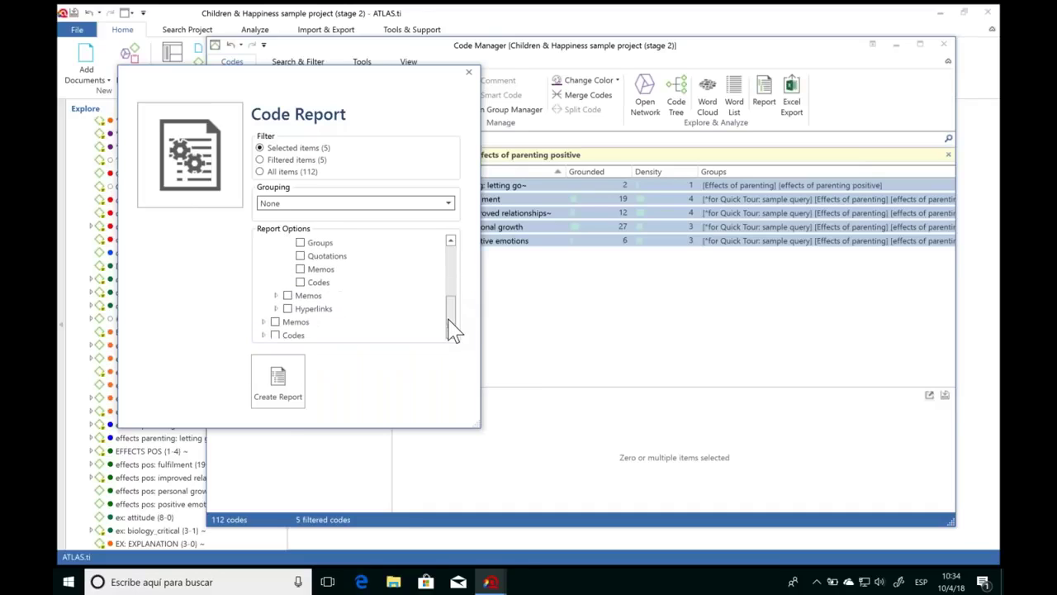
drag(453, 333, 453, 293)
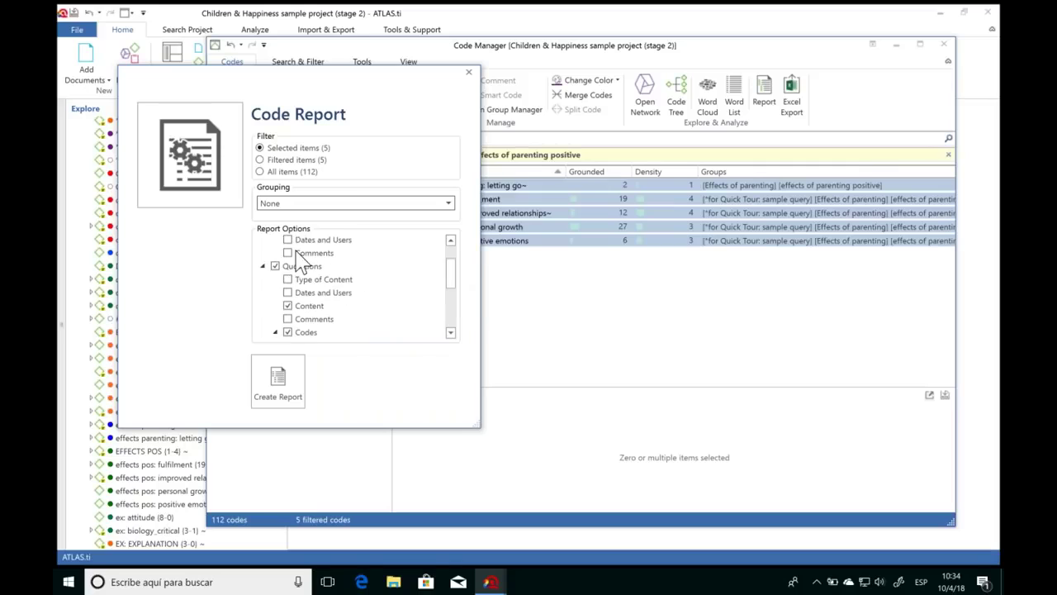
drag(451, 273, 455, 330)
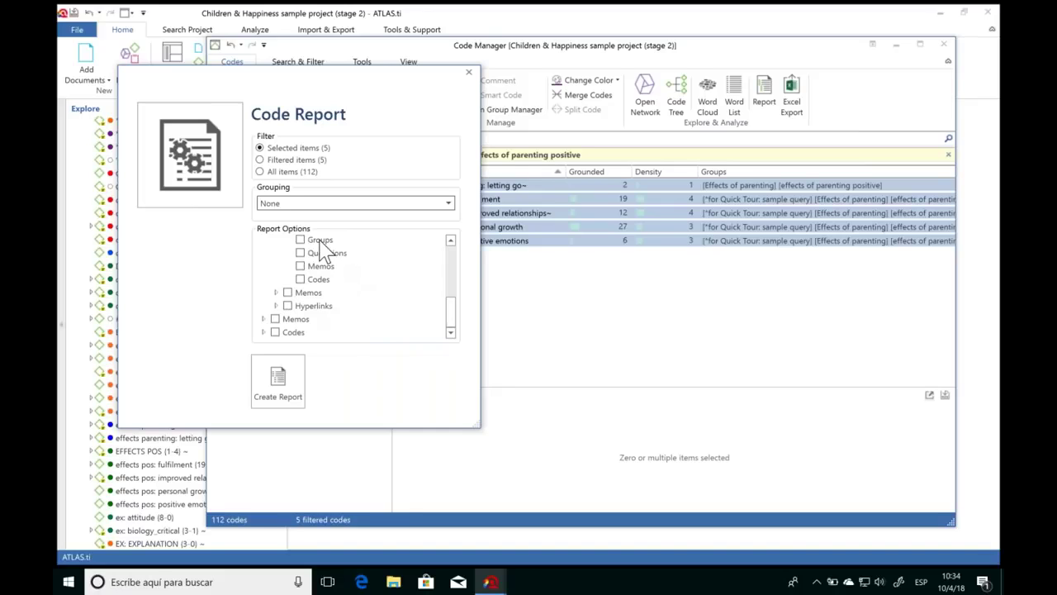
drag(454, 283, 452, 353)
click(280, 384)
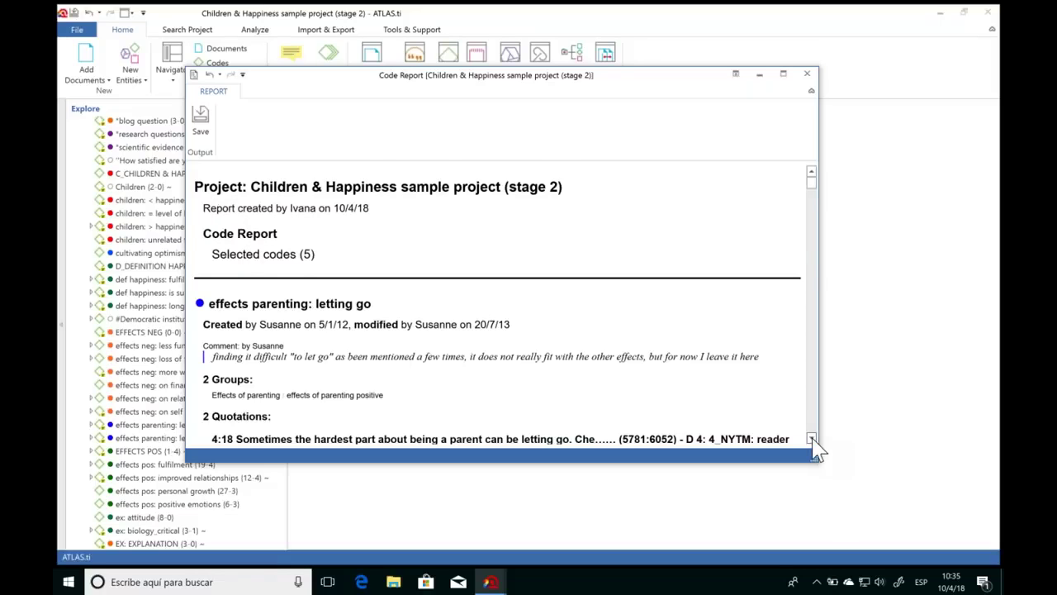
Read the report entry for "effects parenting: letting go", highlighting the text of quotations 4:18 and 4:67.
scroll(811, 436, down, 3)
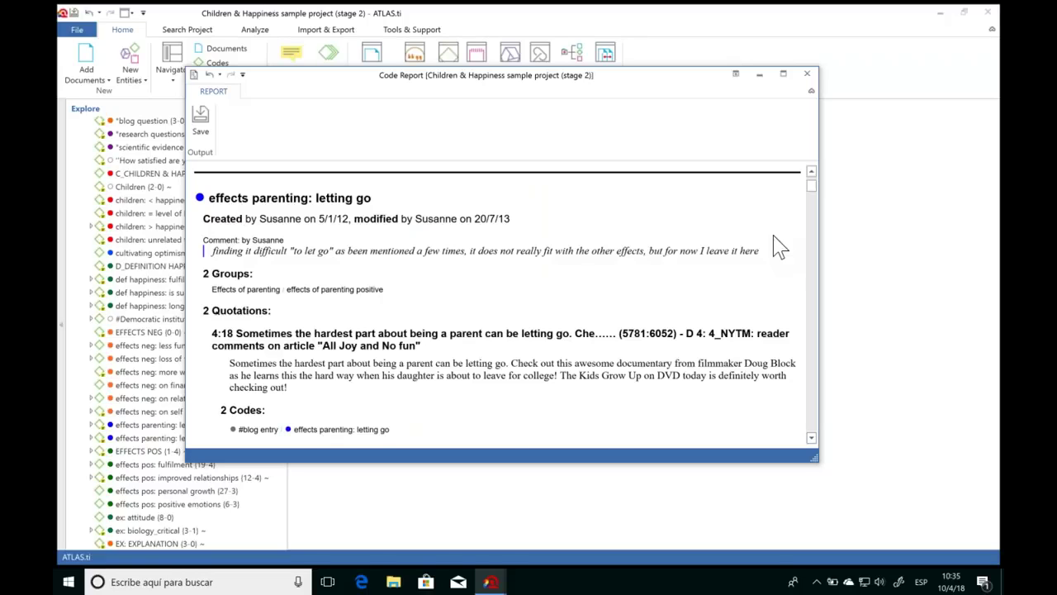
scroll(812, 437, down, 1)
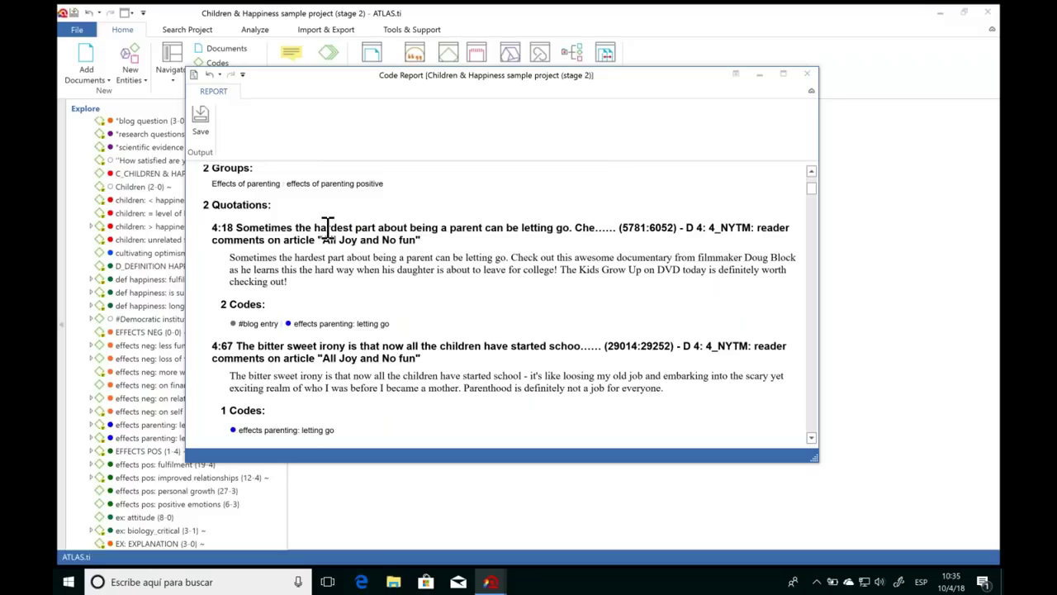
drag(231, 257, 289, 283)
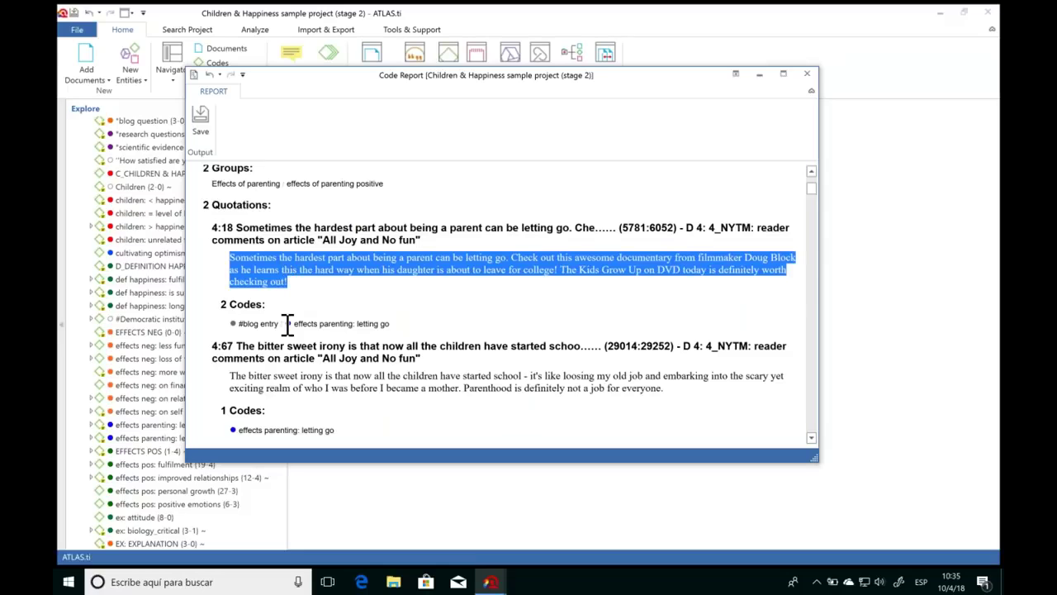
drag(230, 376, 692, 385)
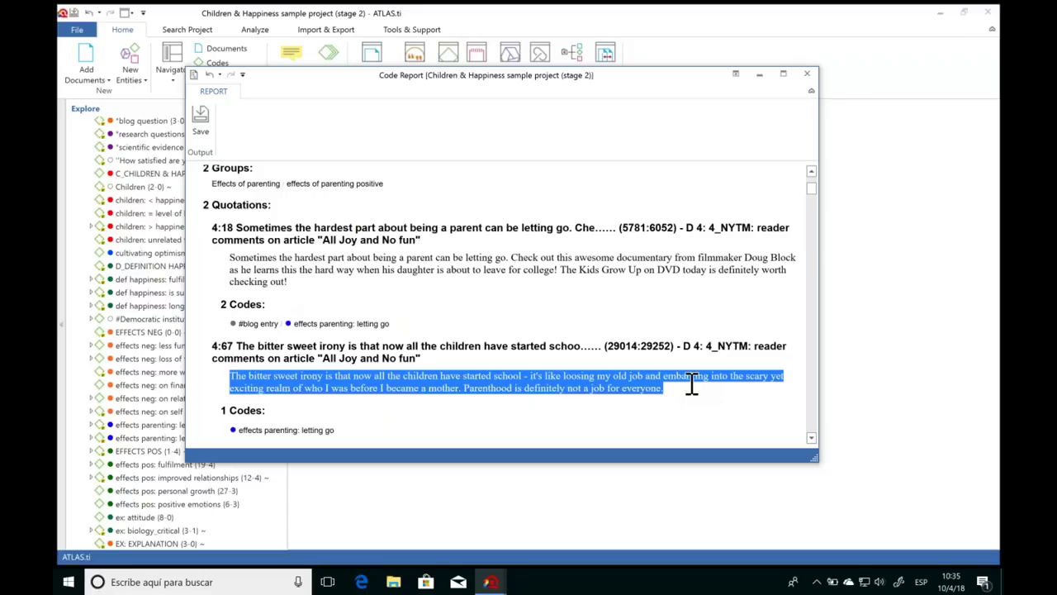
Close the code report, then clear the code group filter and close the Code Manager.
mouse_move(814, 198)
mouse_down()
mouse_move(818, 234)
mouse_move(818, 184)
mouse_up()
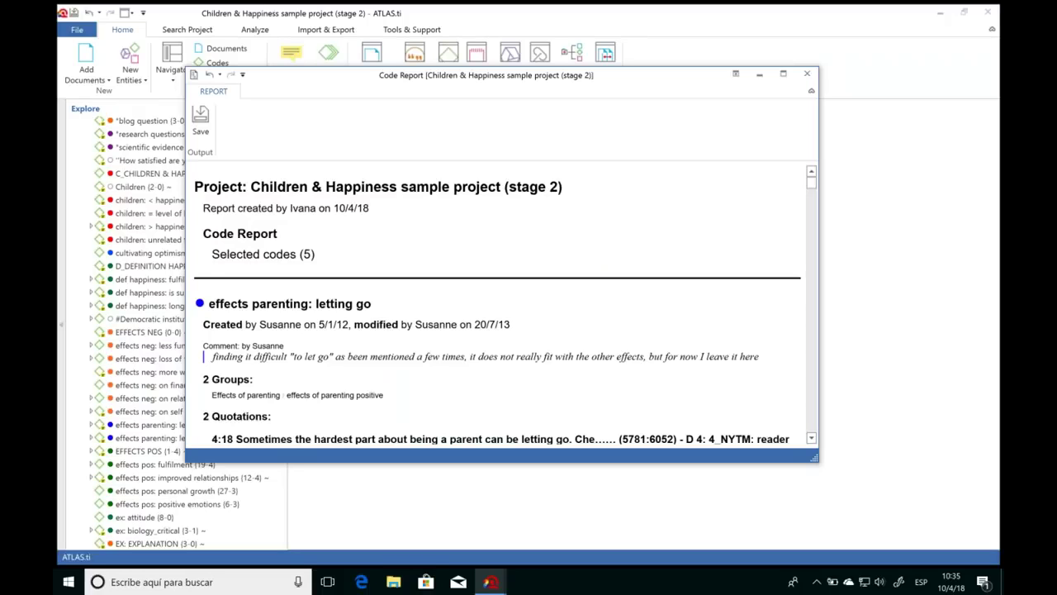
click(807, 73)
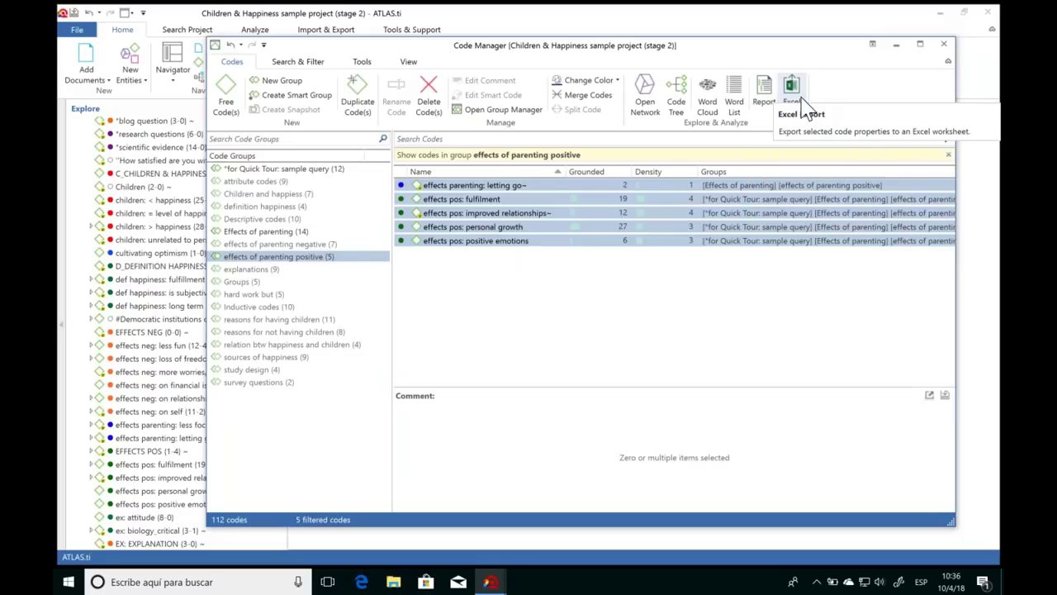
click(369, 434)
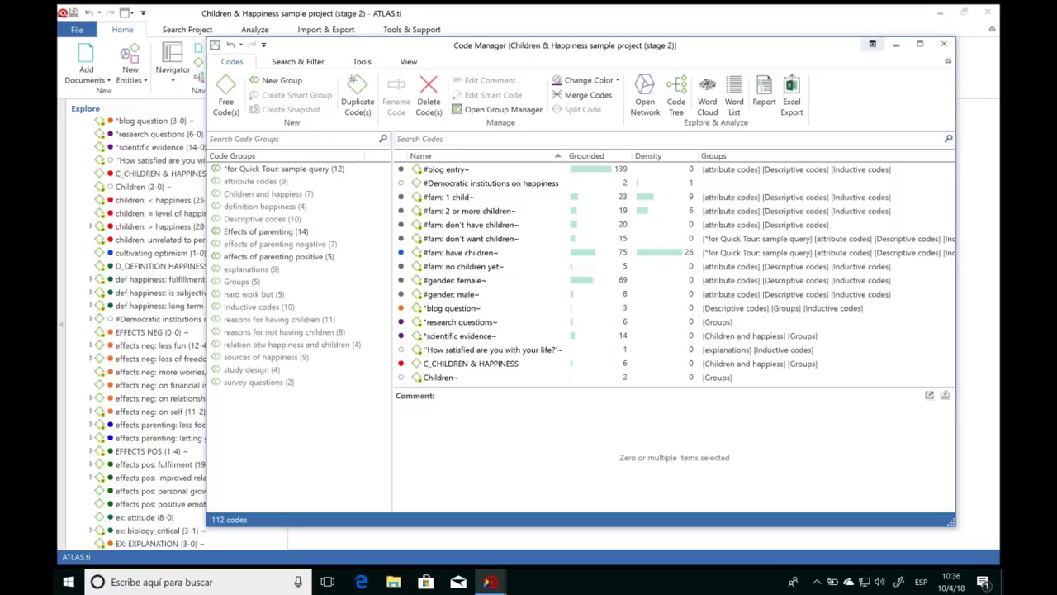
click(944, 45)
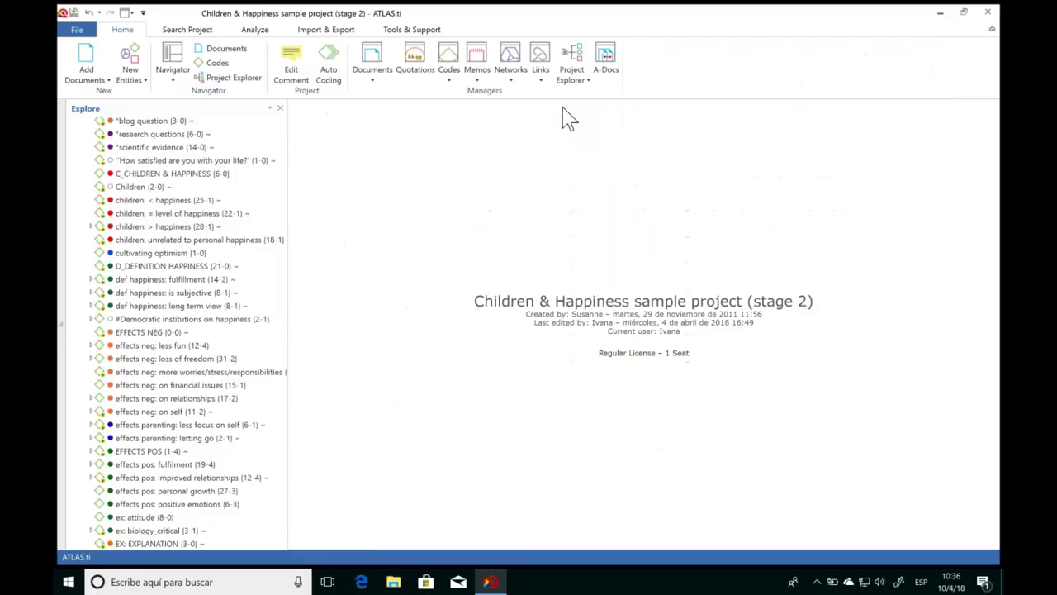
Open the Document Manager and review the previews and comments of documents D 1, D 2 and D 3.
click(371, 59)
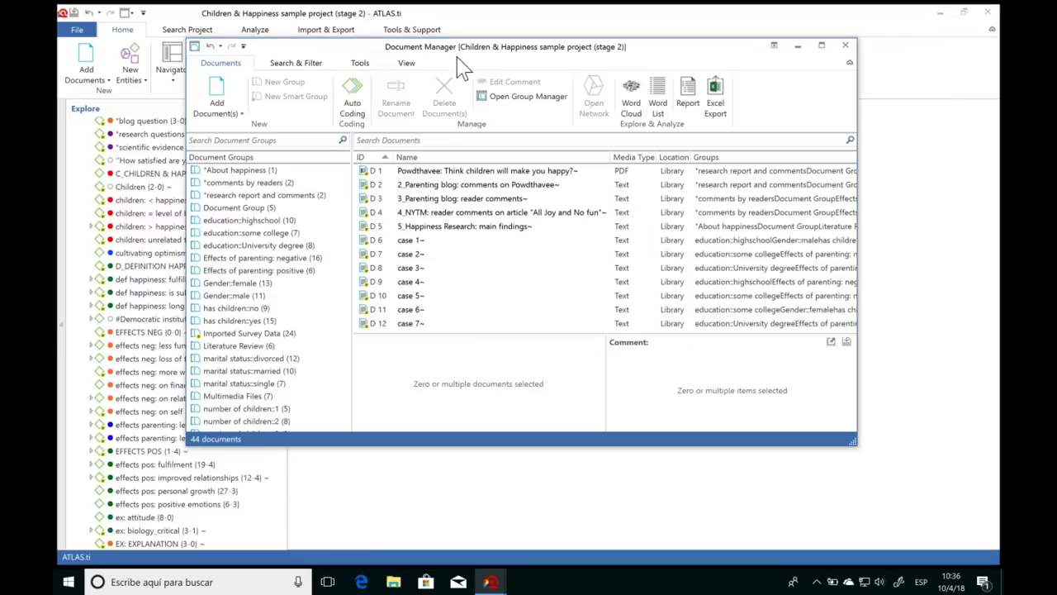
drag(465, 63, 491, 110)
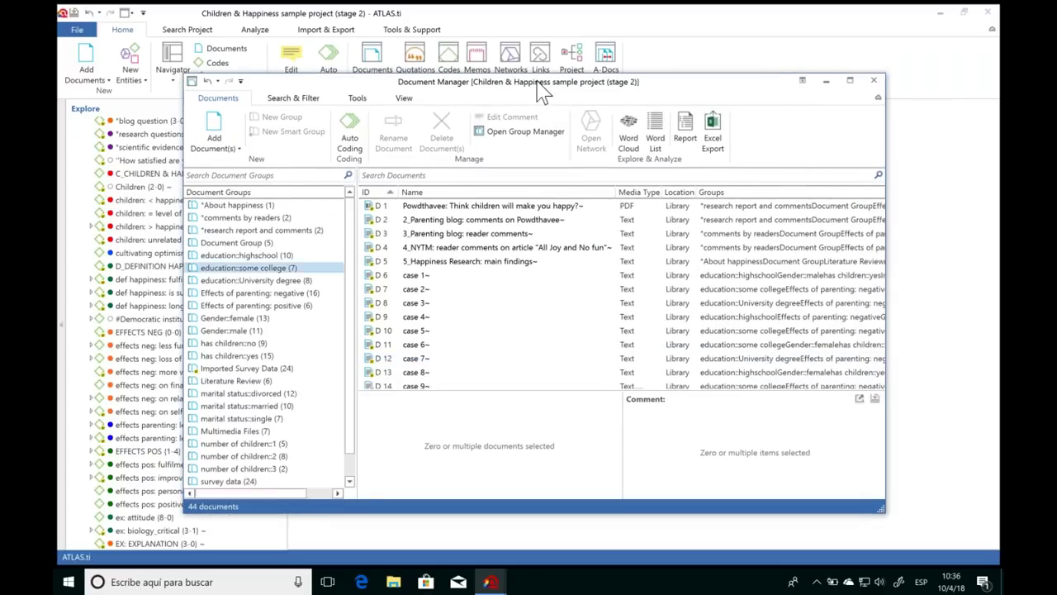
click(416, 304)
scroll(487, 339, down, 1)
scroll(487, 339, up, 1)
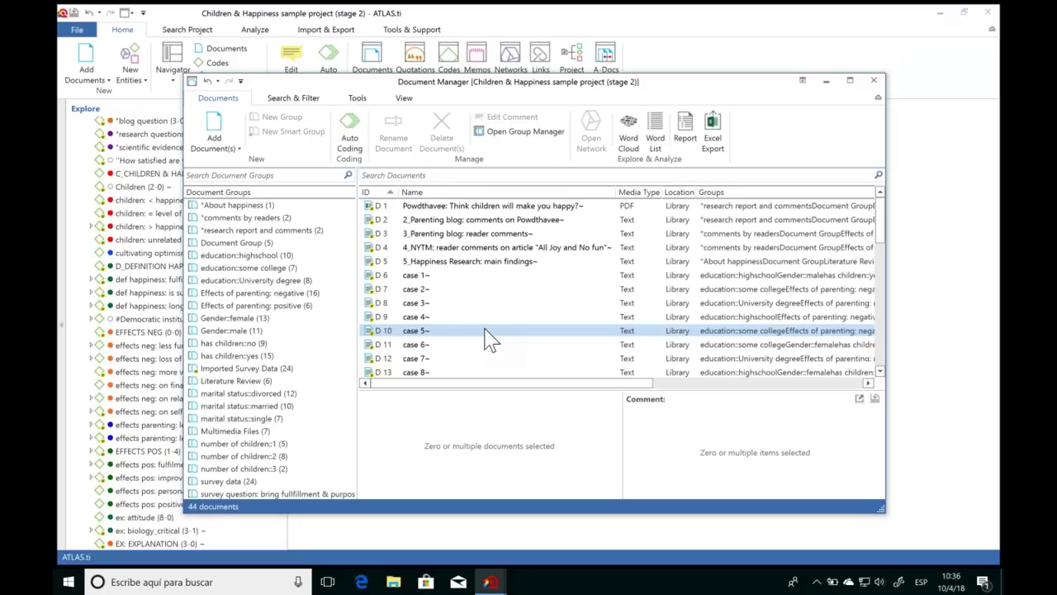
click(444, 209)
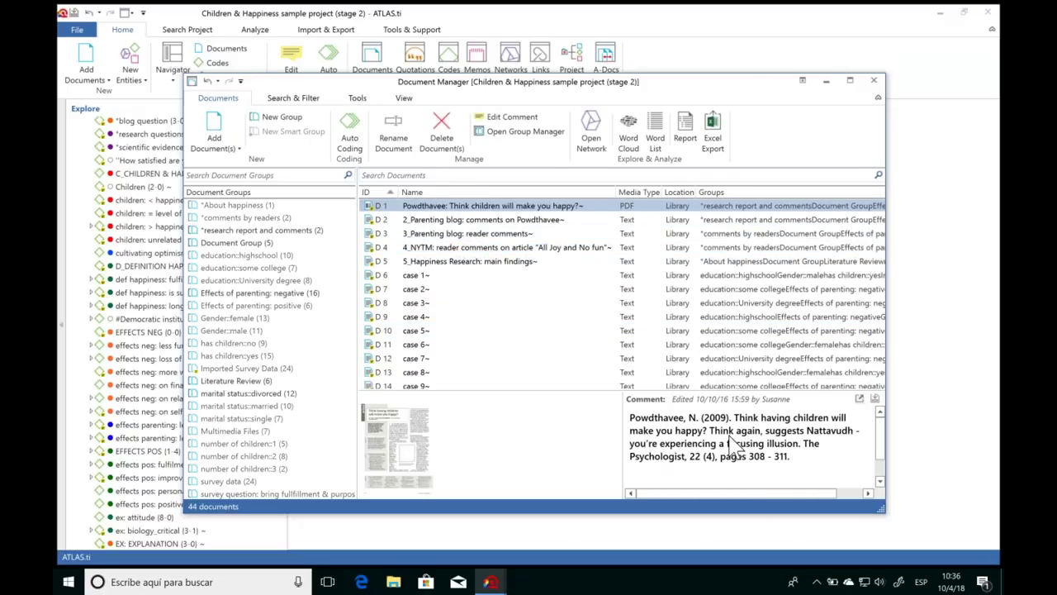
click(529, 222)
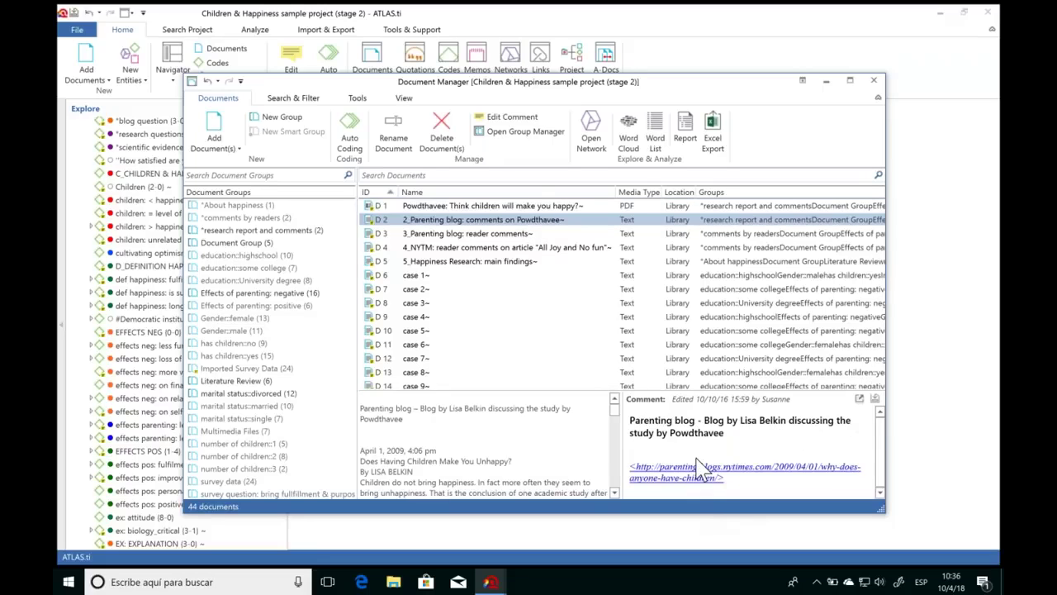
click(496, 235)
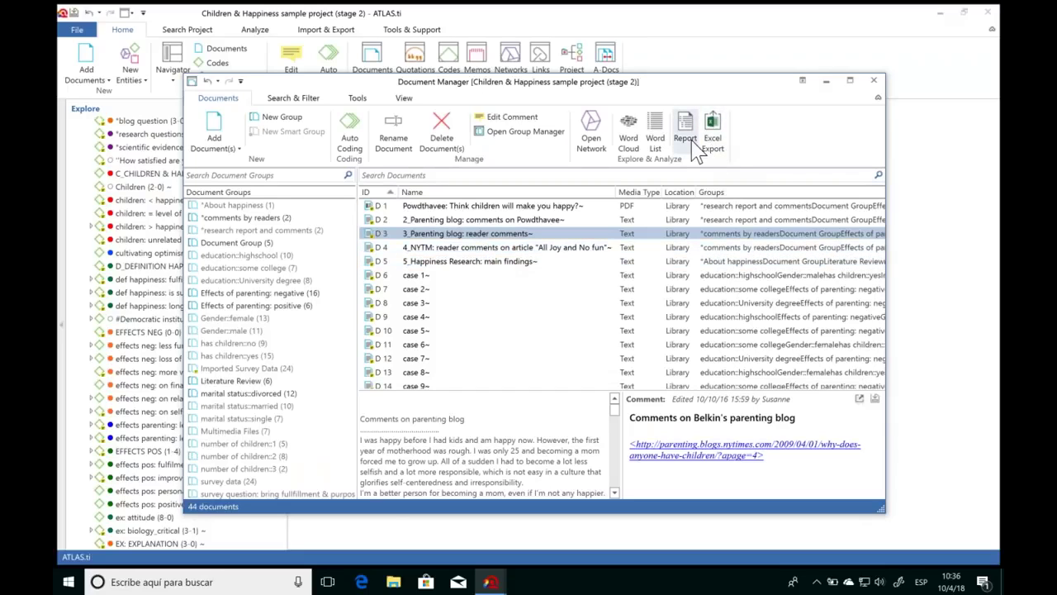
click(873, 80)
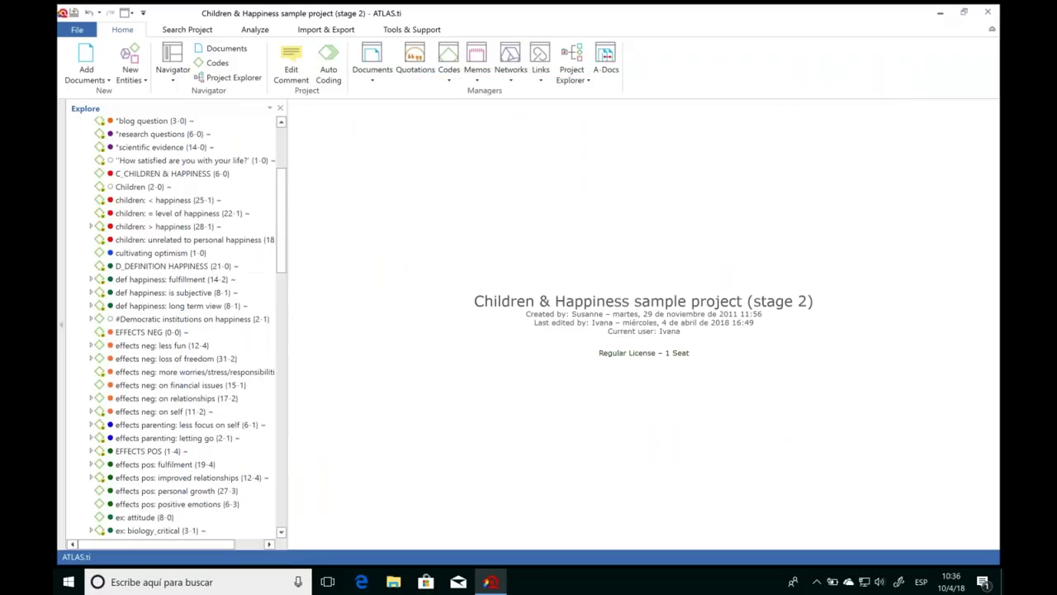
Create a new network named "Definitions of happiness" and dock its editor in the main window.
drag(284, 239, 281, 189)
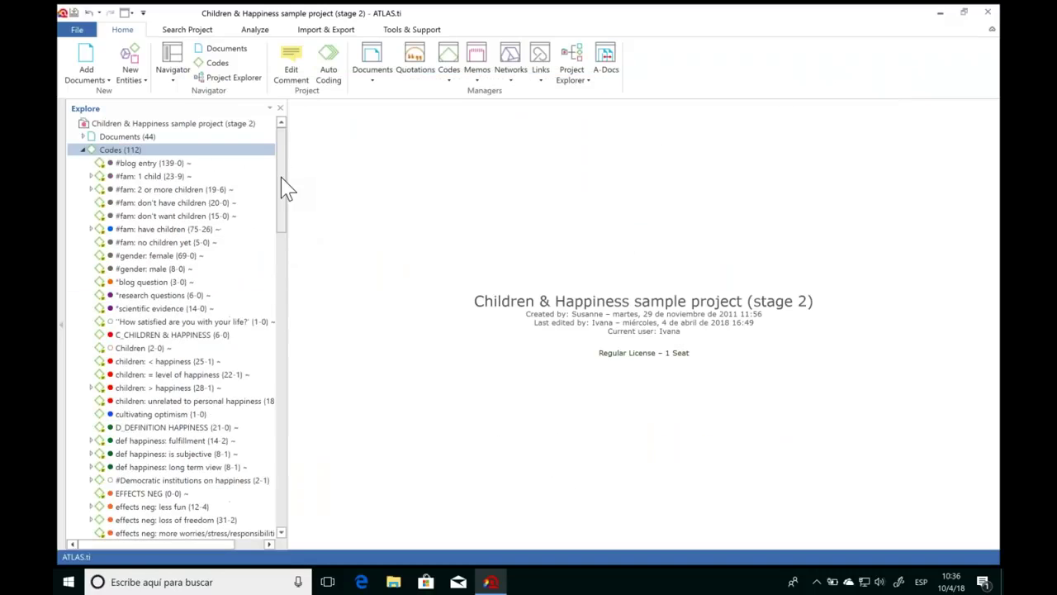
click(83, 150)
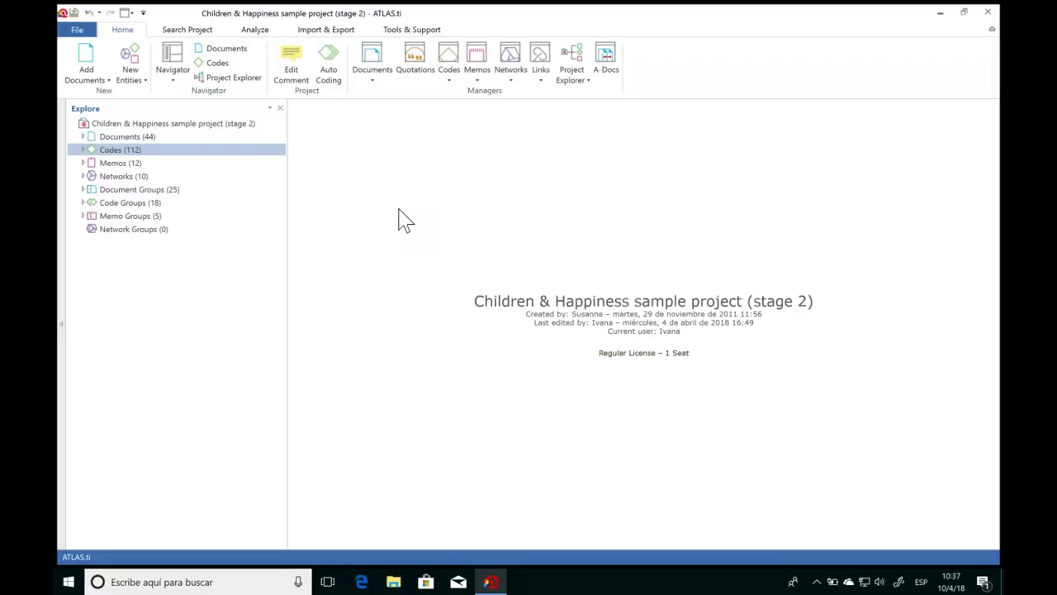
click(134, 75)
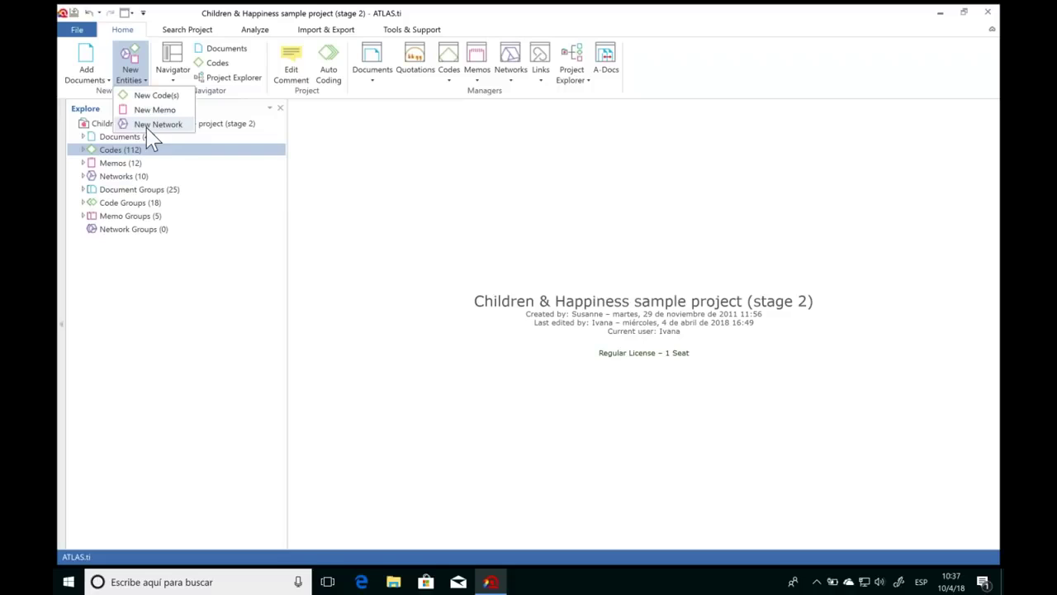
click(177, 125)
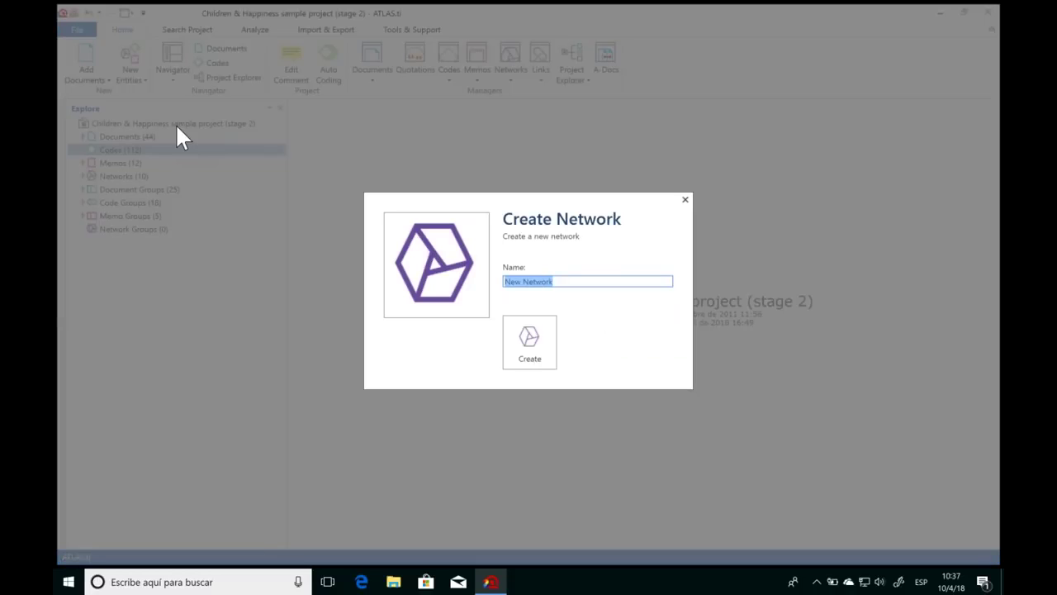
text(Definitions of happiness)
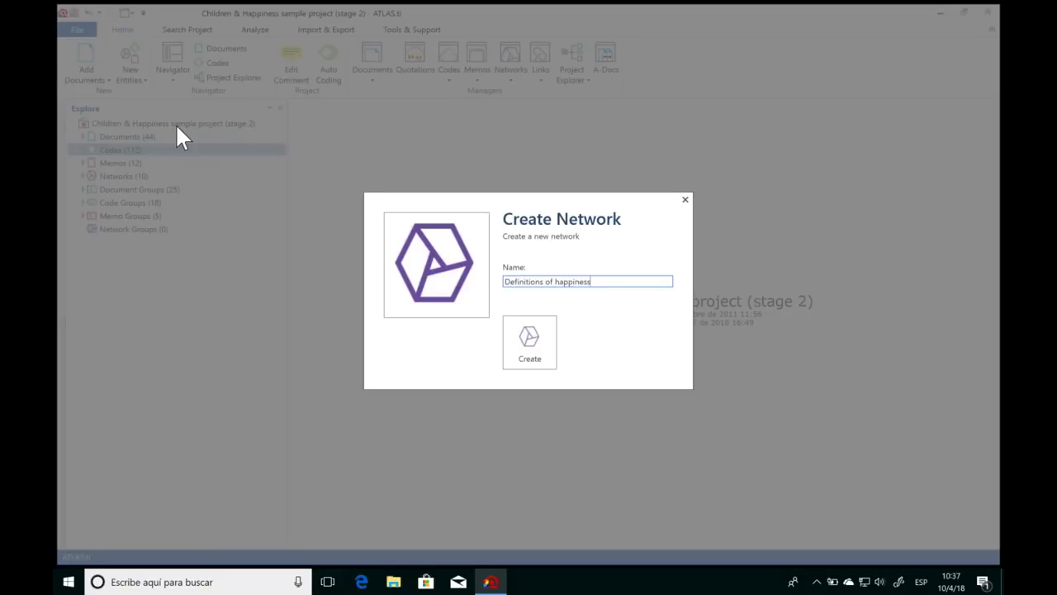
key(Return)
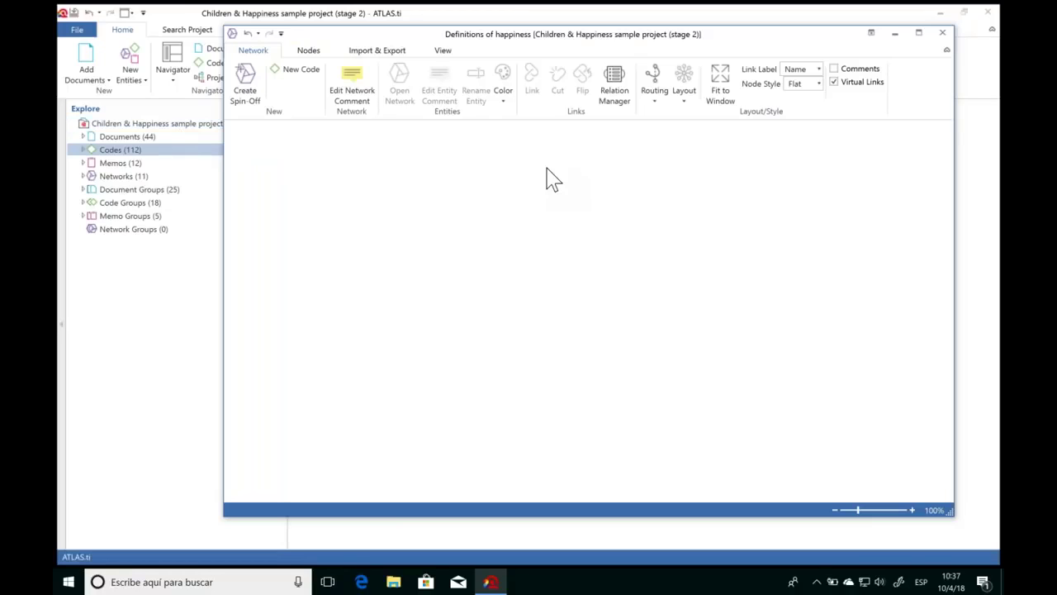
click(871, 33)
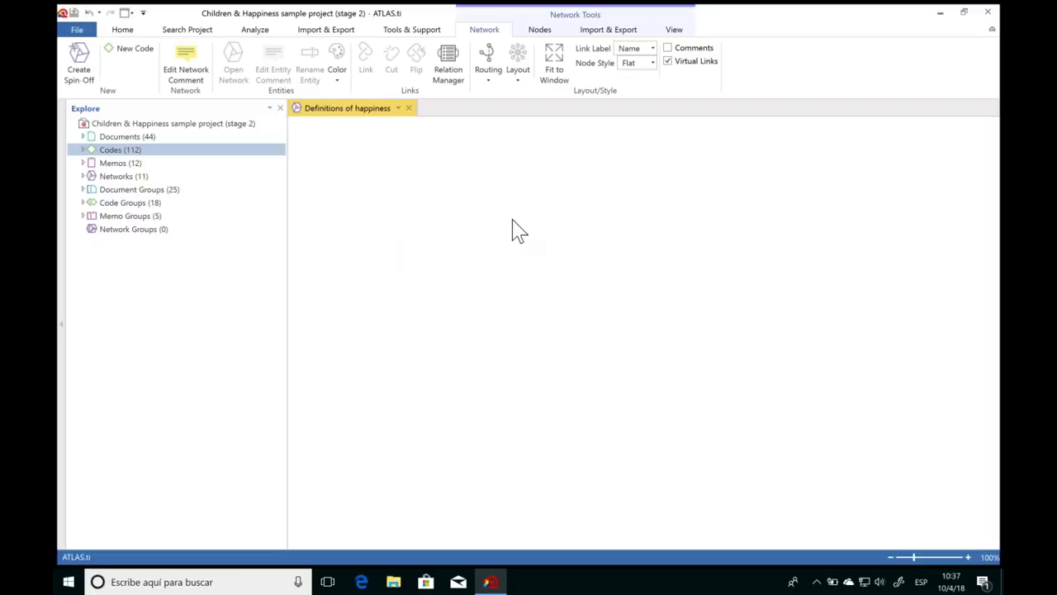
Add D_DEFINITION HAPPINESS and the "def happiness" codes fulfillment, is subjective and long term view to the network.
click(82, 150)
scroll(284, 204, down, 3)
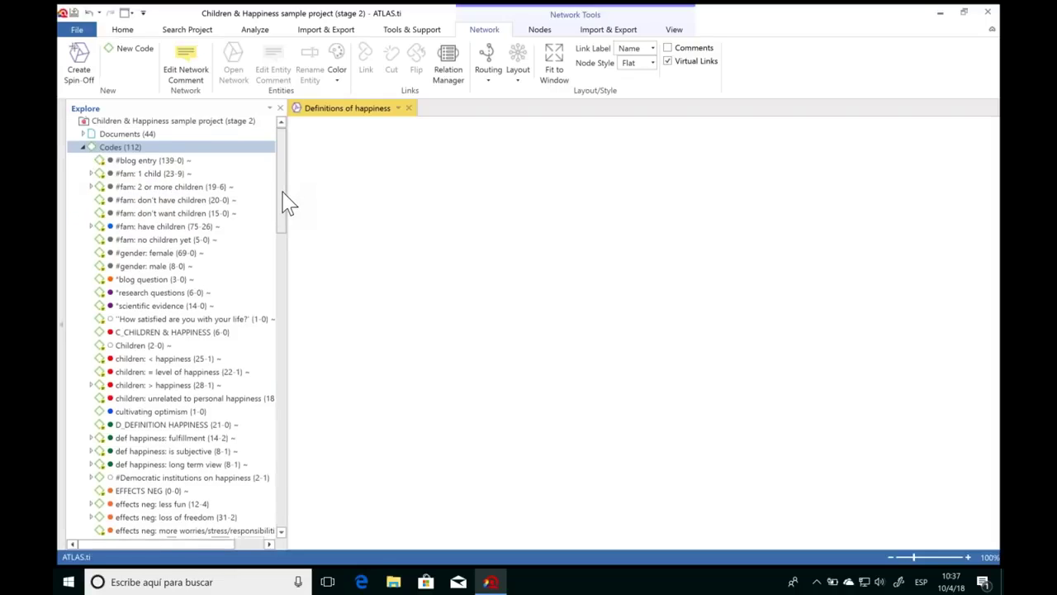
scroll(285, 242, down, 2)
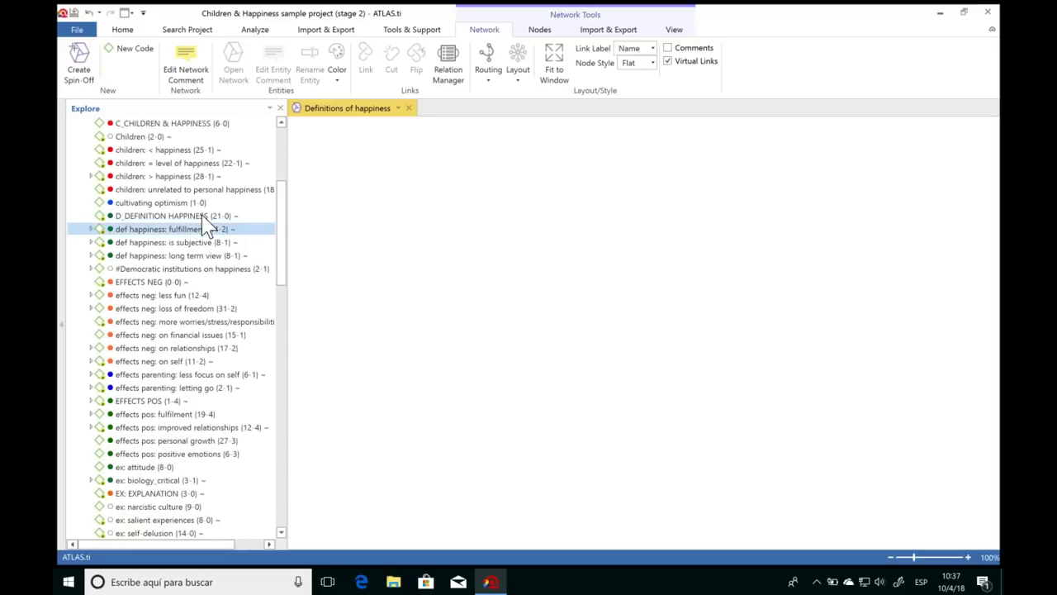
drag(178, 219, 512, 210)
drag(198, 231, 541, 324)
drag(178, 255, 712, 291)
Arrange the network with D_DEFINITION HAPPINESS centred above a row of the three "def happiness" codes.
drag(599, 217, 630, 202)
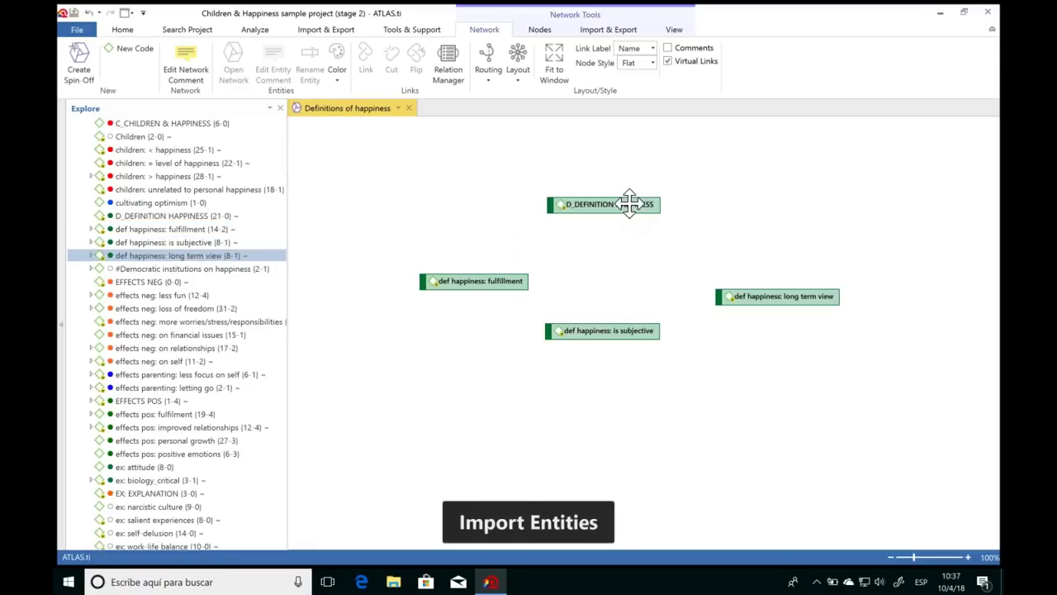
drag(512, 282, 480, 297)
drag(732, 307, 708, 334)
drag(465, 317, 475, 351)
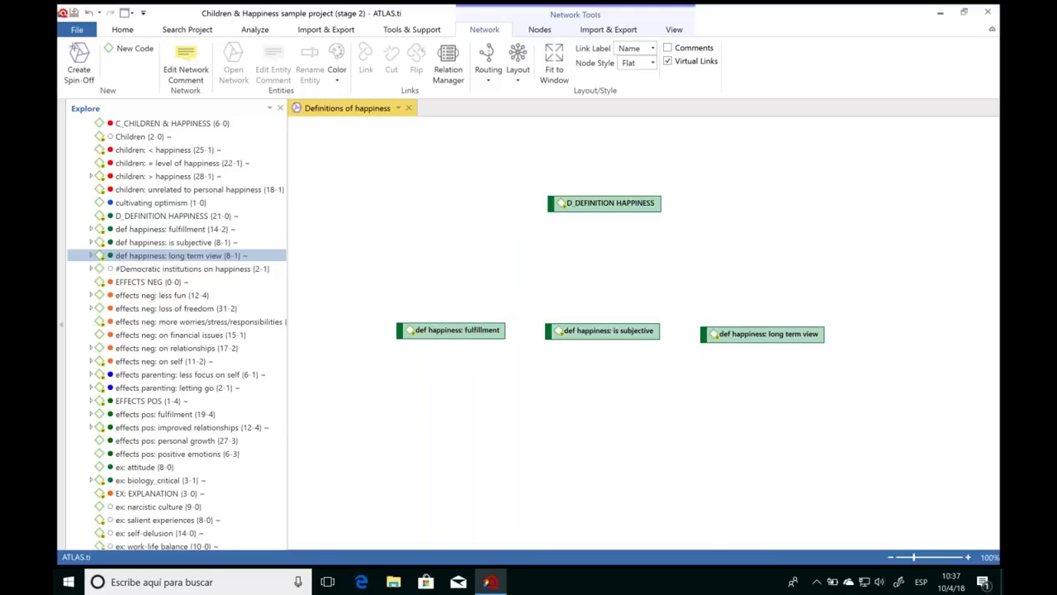
drag(570, 204, 564, 224)
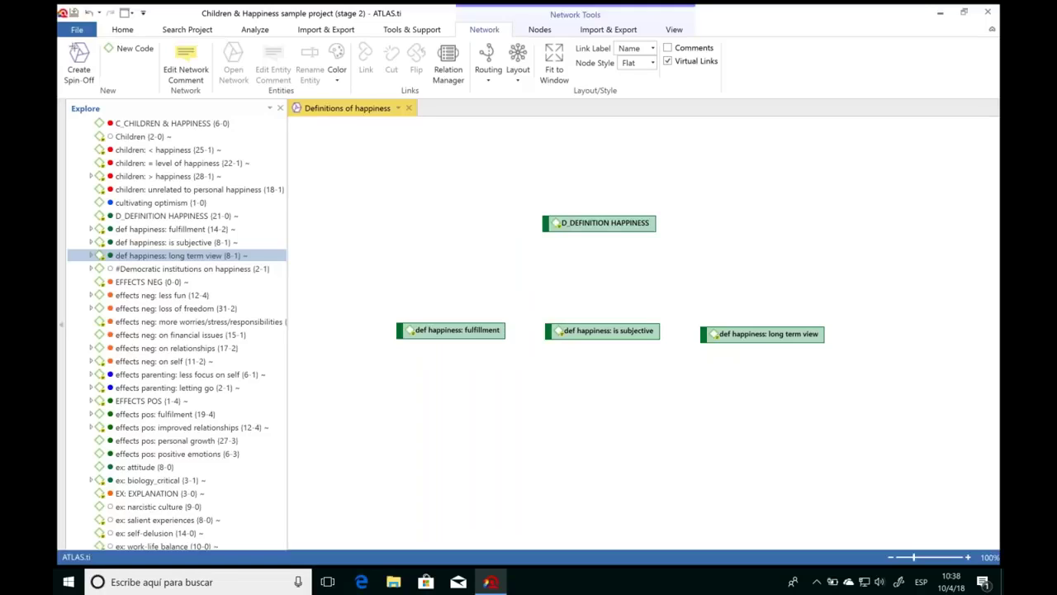
Link "def happiness: fulfillment" to D_DEFINITION HAPPINESS with the relation "is part of".
click(440, 325)
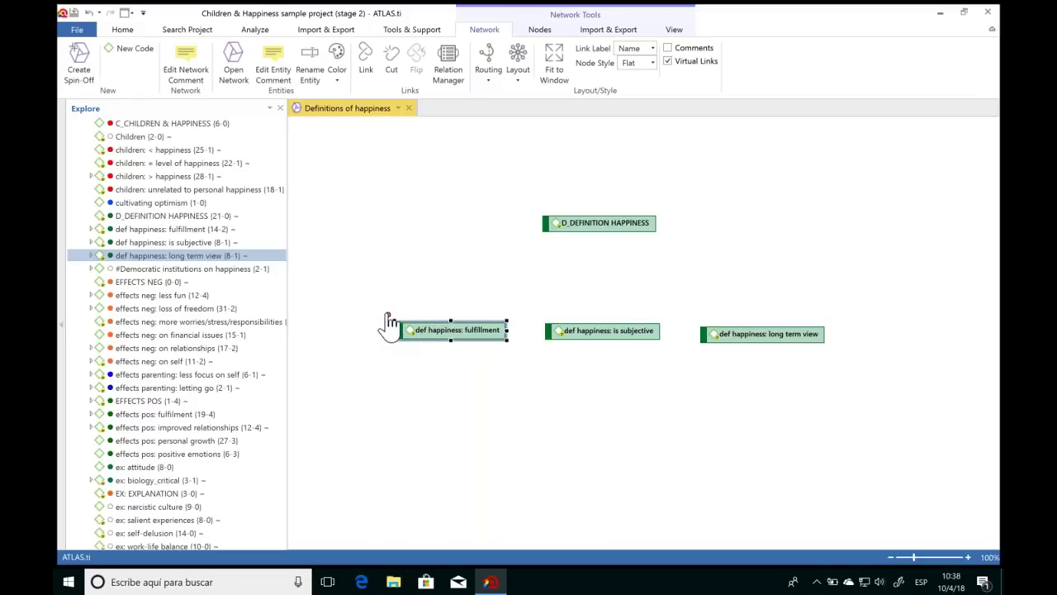
drag(388, 315, 597, 226)
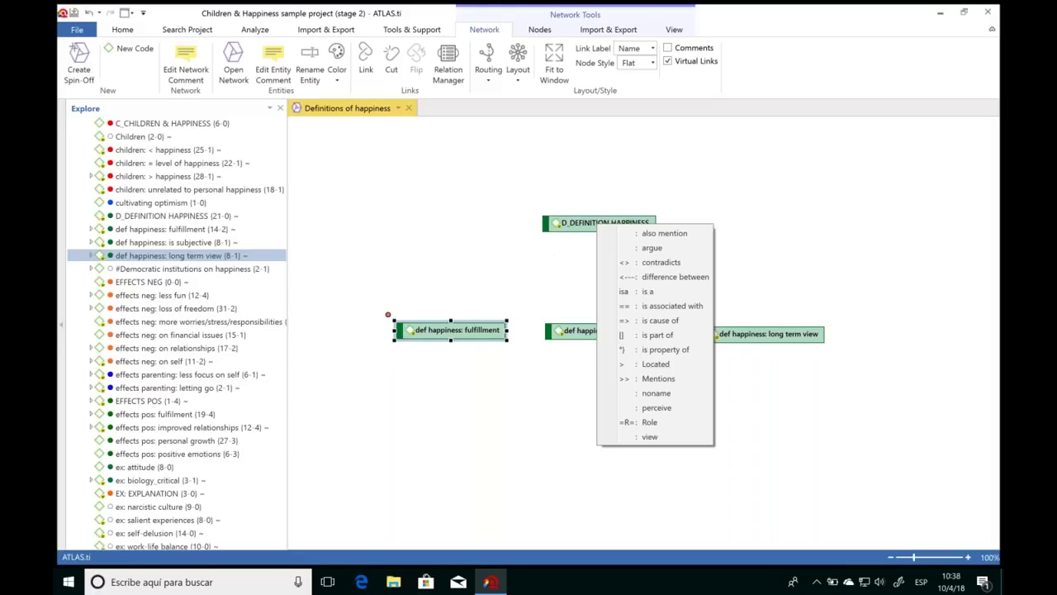
click(659, 339)
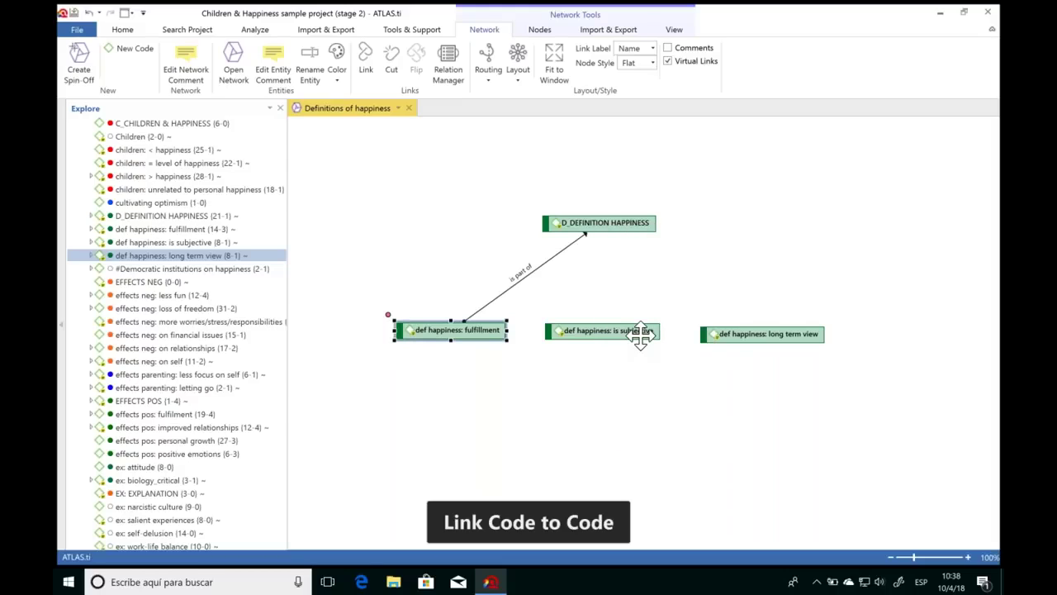
Link "def happiness: is subjective" and "def happiness: long term view" to D_DEFINITION HAPPINESS with the relation "is part of".
click(609, 332)
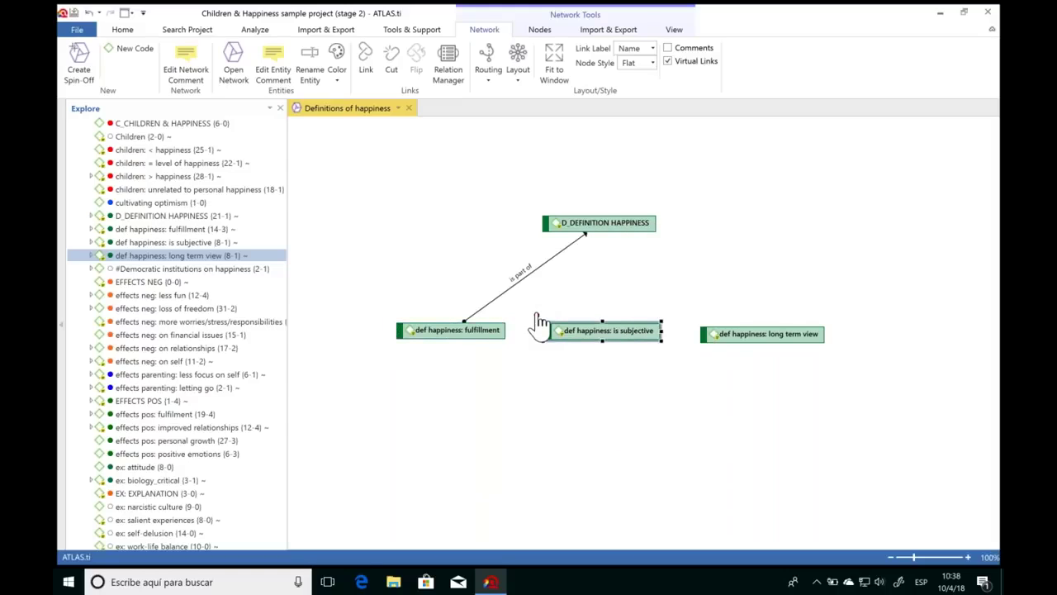
drag(537, 315, 600, 234)
click(661, 338)
click(719, 334)
drag(693, 328, 615, 225)
click(674, 331)
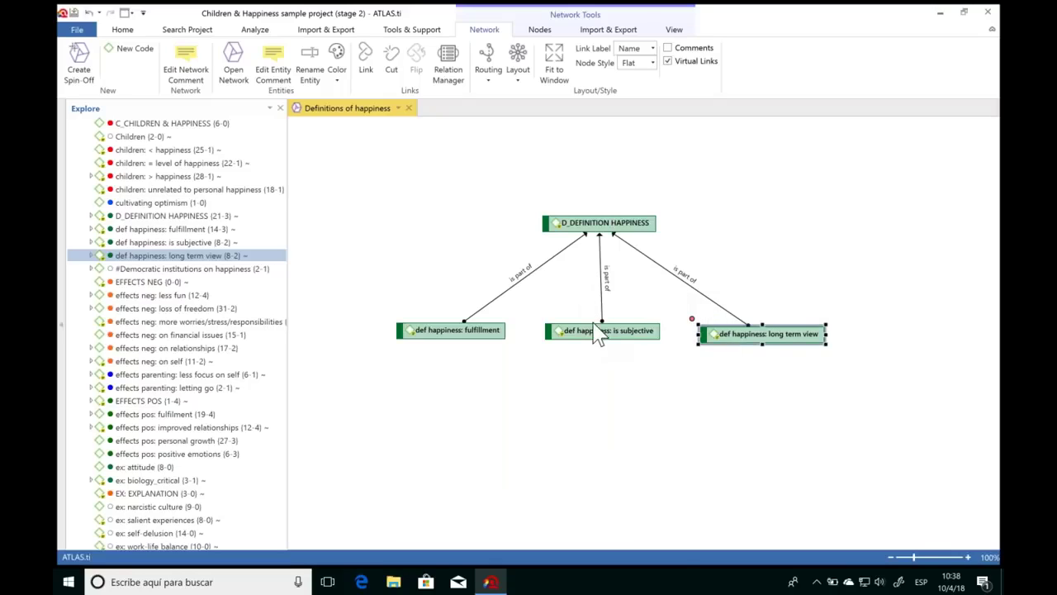
drag(596, 335, 596, 341)
click(668, 227)
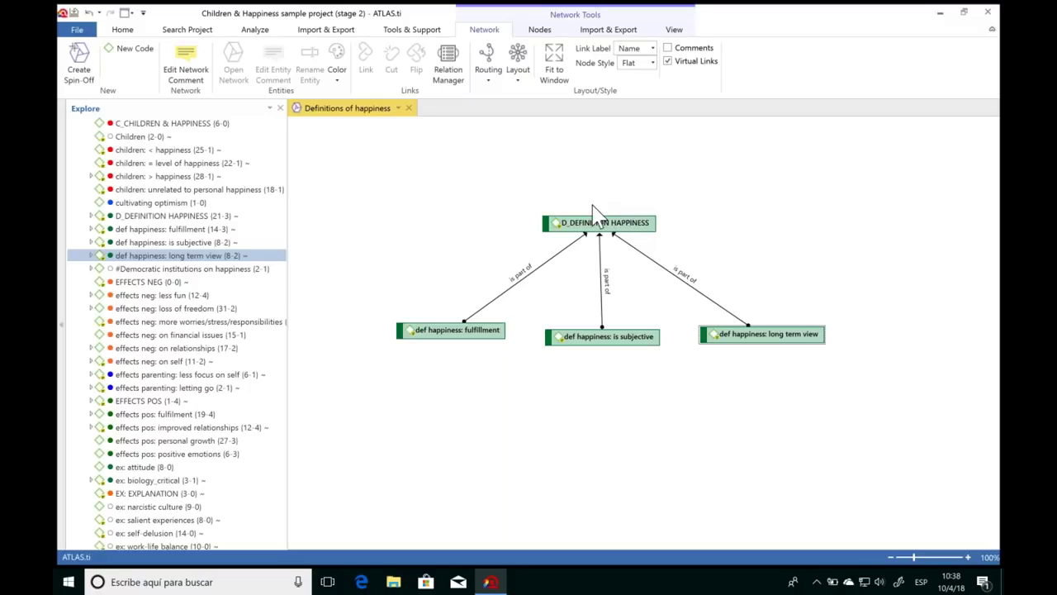
Show the code comments inside the network nodes.
click(675, 31)
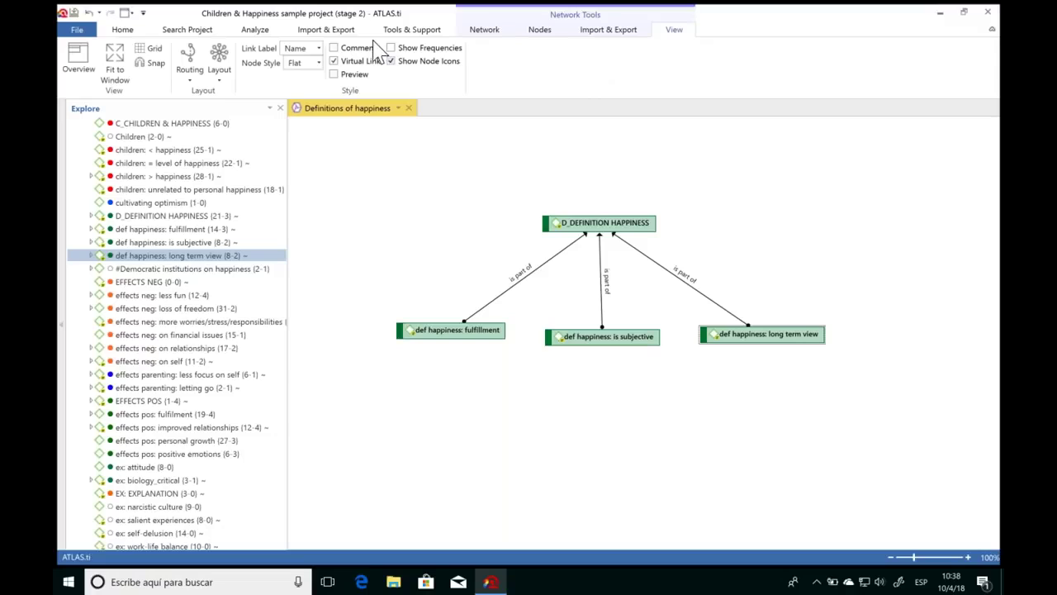
click(334, 61)
click(334, 48)
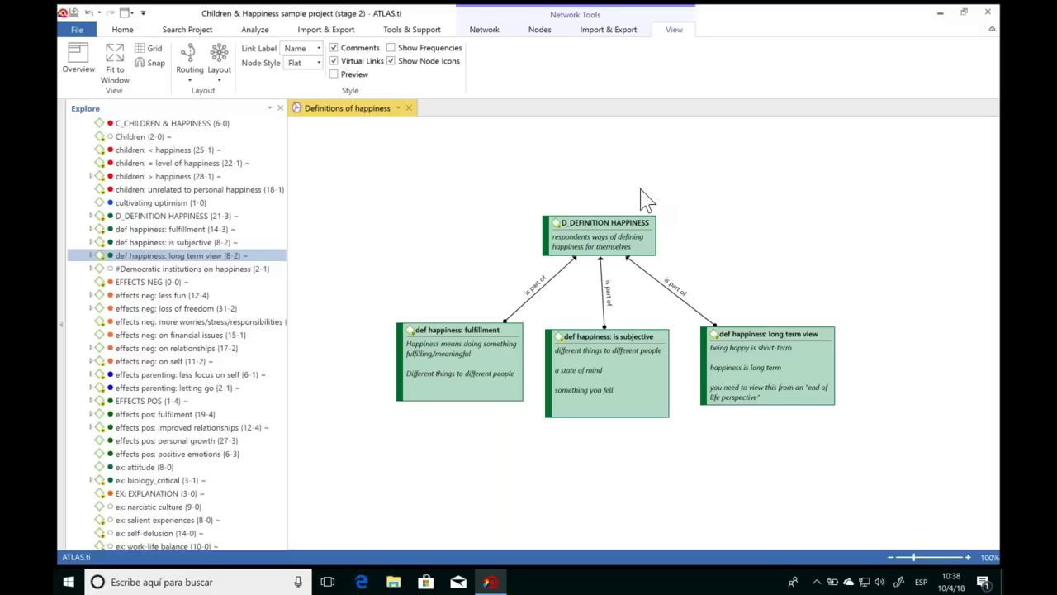
Reposition the four enlarged nodes to space them evenly, and show the code frequencies in them.
drag(602, 235, 602, 219)
drag(450, 326, 425, 314)
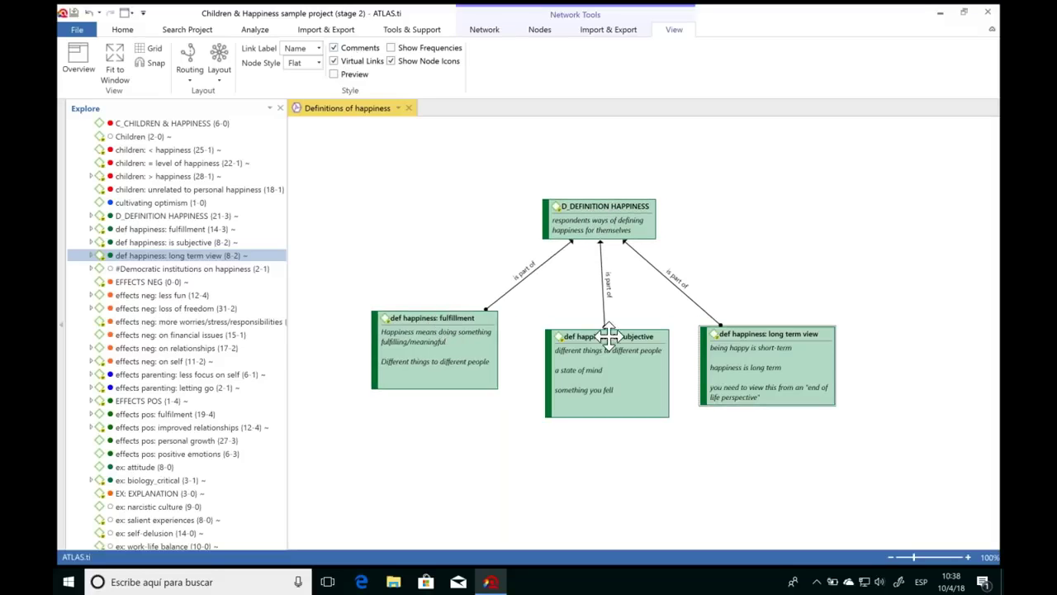
drag(609, 336, 594, 320)
drag(741, 354, 741, 339)
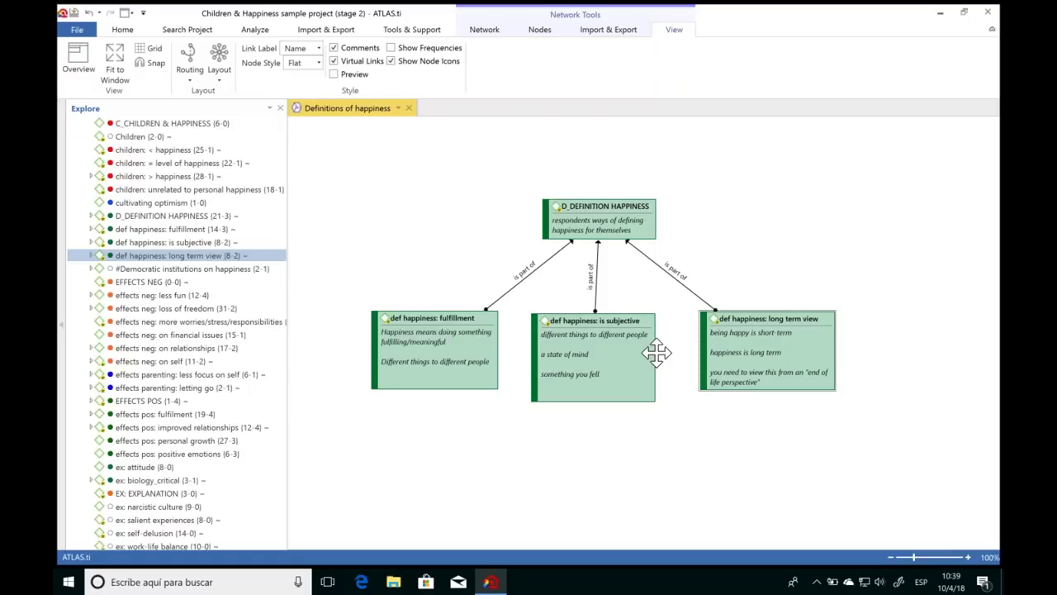
click(392, 48)
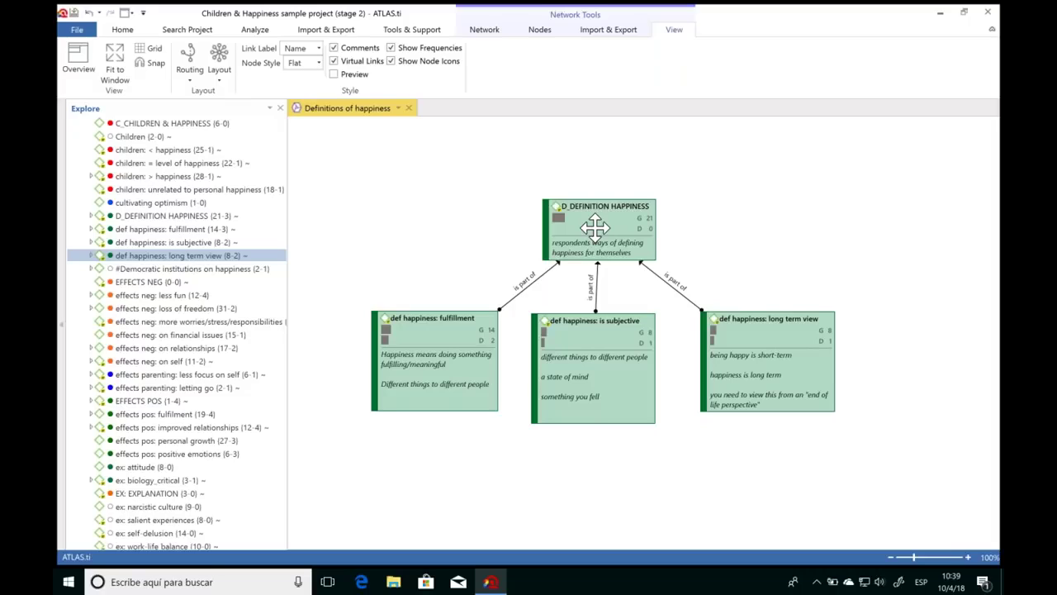
Close the "Definitions of happiness" network and expand the Networks branch in the project explorer.
click(408, 107)
drag(278, 217, 278, 484)
click(160, 478)
click(83, 479)
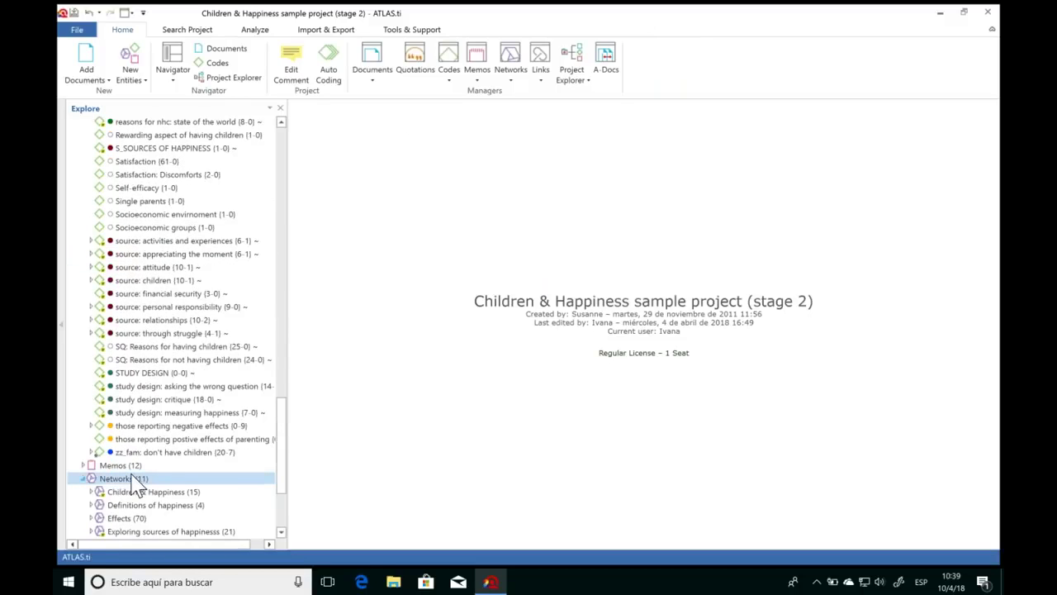
Reopen the "Definitions of happiness" network and show the frequencies and comments inside its nodes.
click(176, 508)
double_click(176, 507)
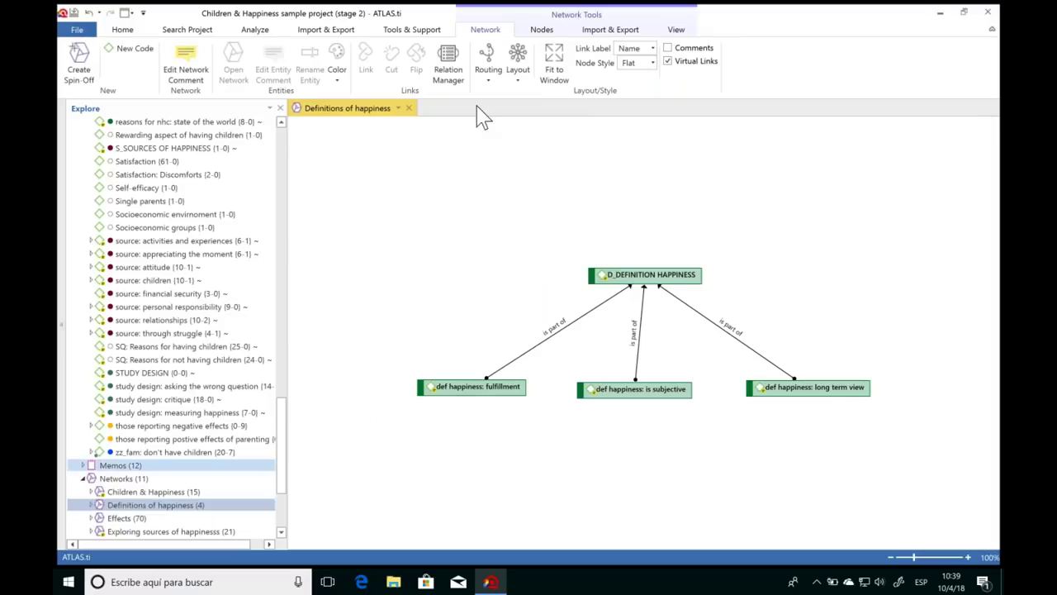
click(676, 30)
click(390, 48)
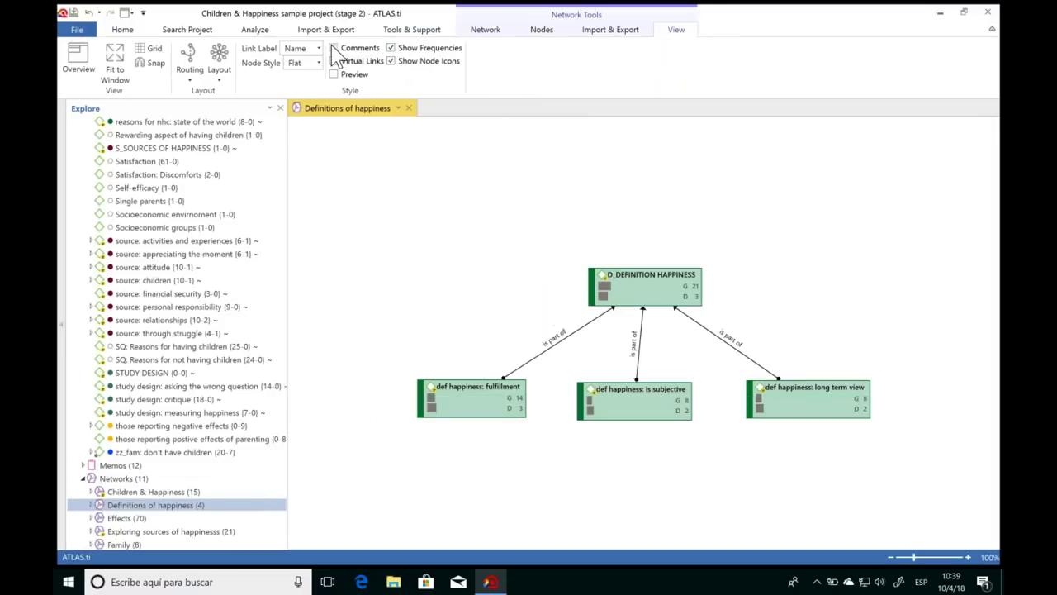
click(334, 47)
Move the D_DEFINITION HAPPINESS node higher above its three subcodes and shift "def happiness: is subjective" slightly upward.
drag(644, 274, 634, 223)
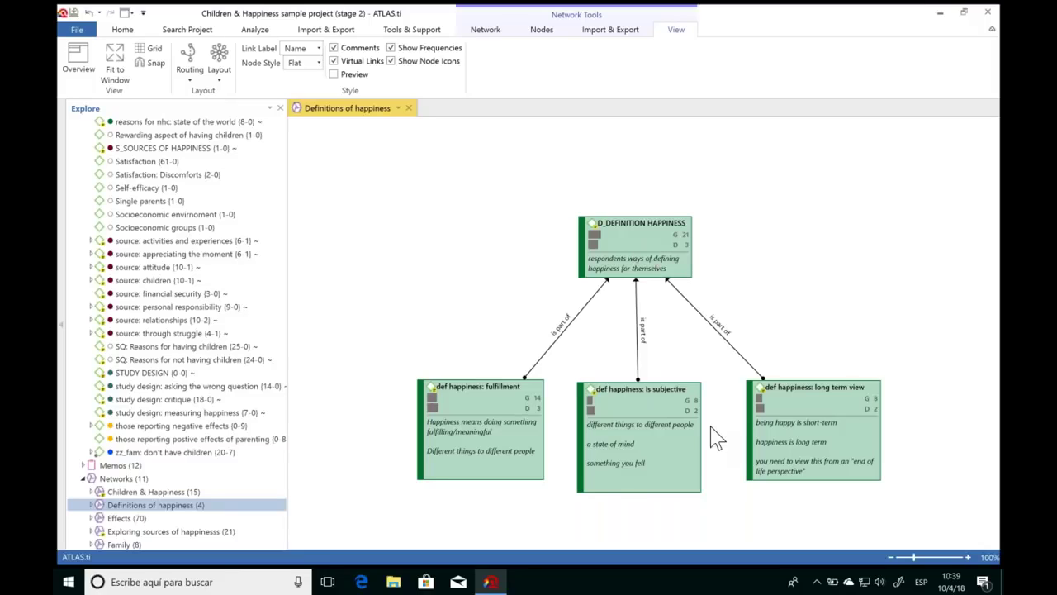
scroll(716, 437, down, 3)
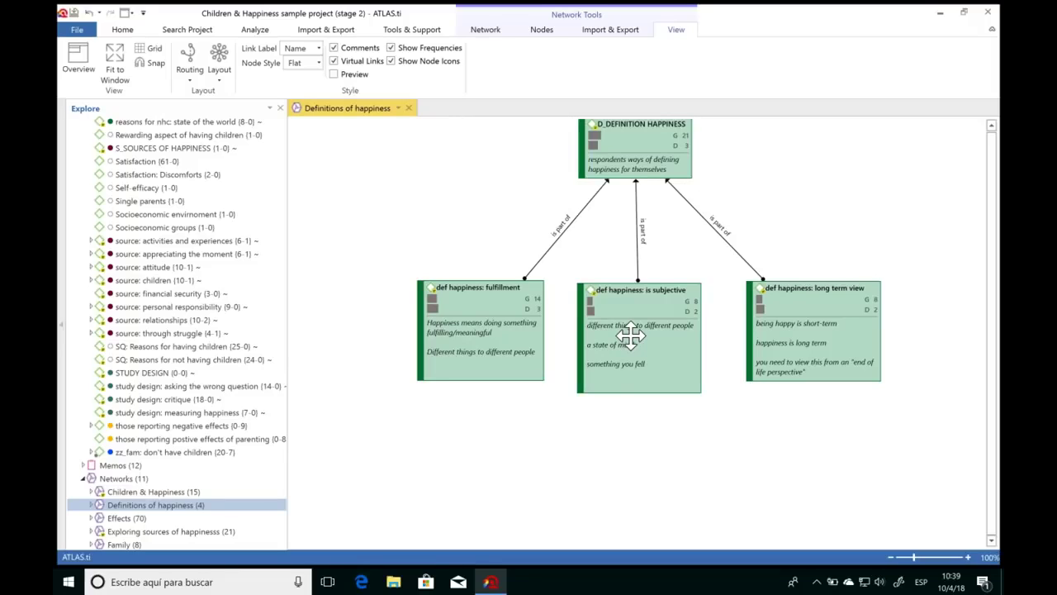
drag(652, 305, 655, 287)
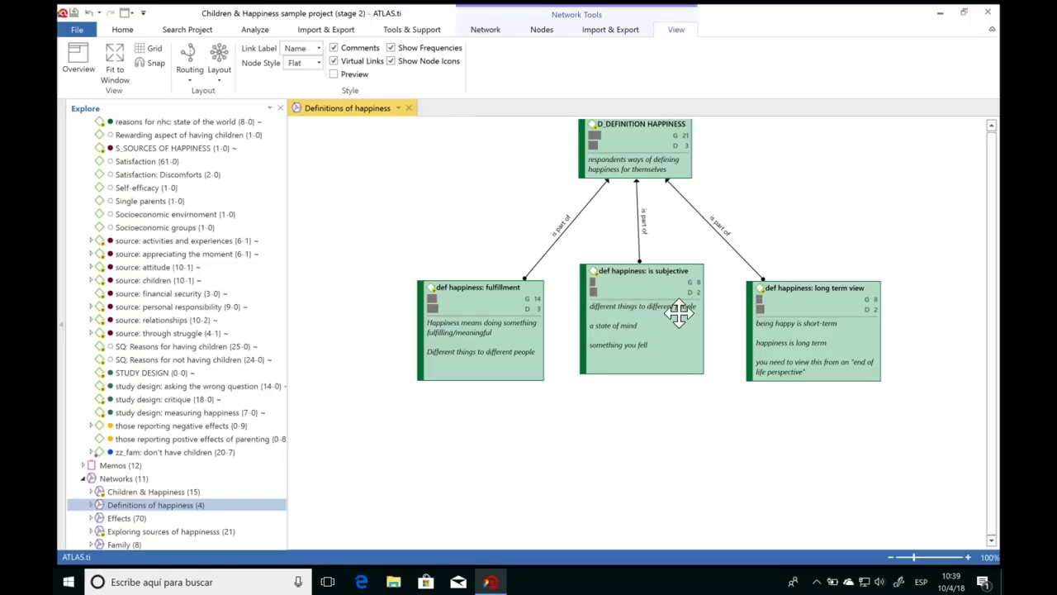
Import the quotation neighbors of "def happiness: is subjective" into the network.
right_click(641, 285)
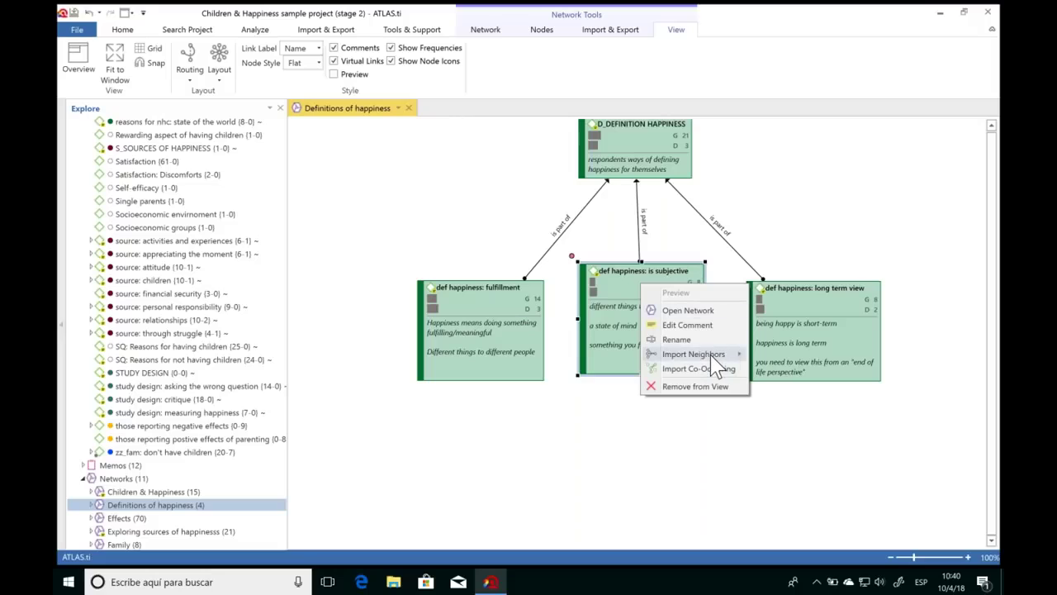
mouse_move(711, 355)
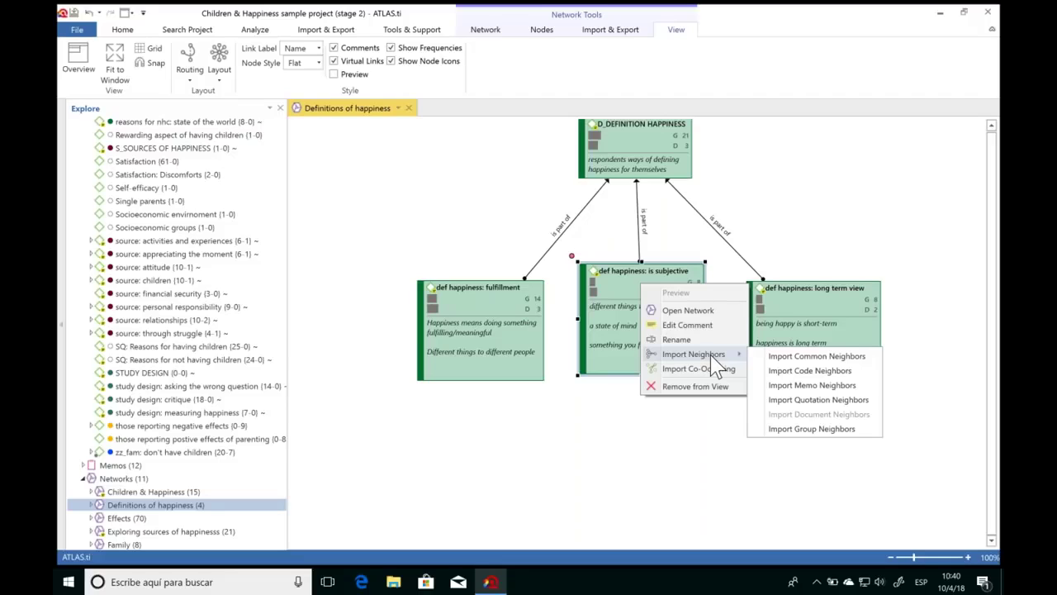
click(813, 401)
Spread the stacked quotation nodes around the code nodes so that they no longer cover "def happiness: is subjective".
drag(849, 472, 532, 425)
drag(834, 444, 381, 469)
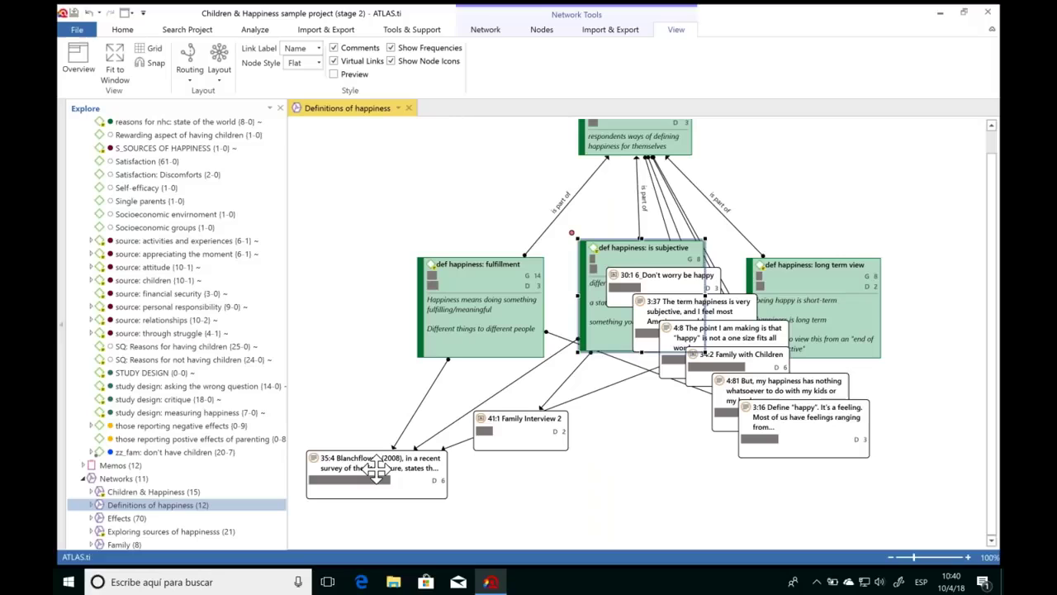
drag(768, 433, 363, 173)
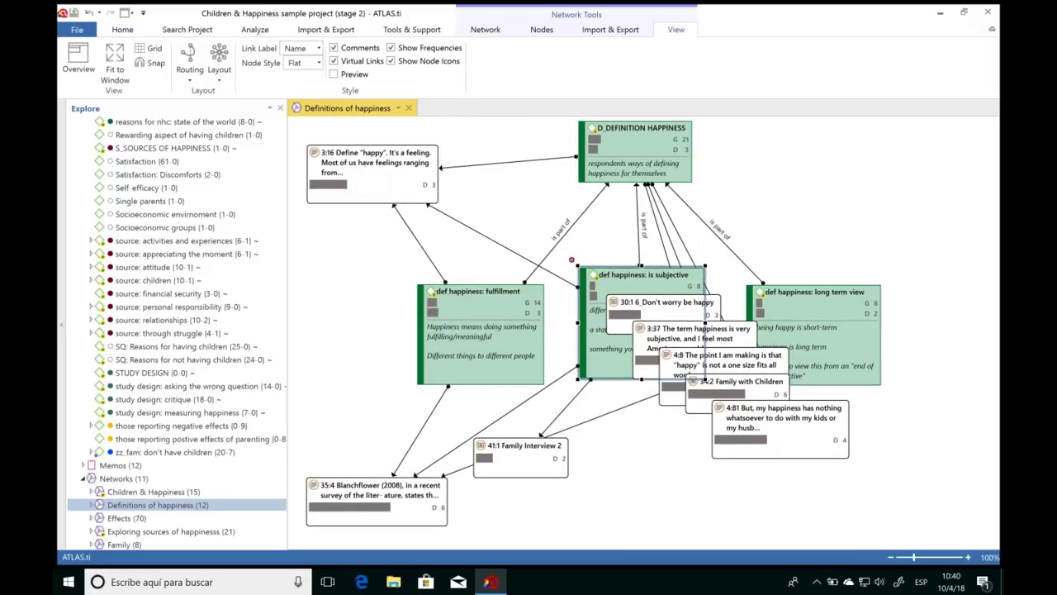
mouse_move(644, 281)
mouse_down()
mouse_move(787, 215)
mouse_move(610, 225)
mouse_move(646, 291)
mouse_up()
drag(780, 420, 685, 507)
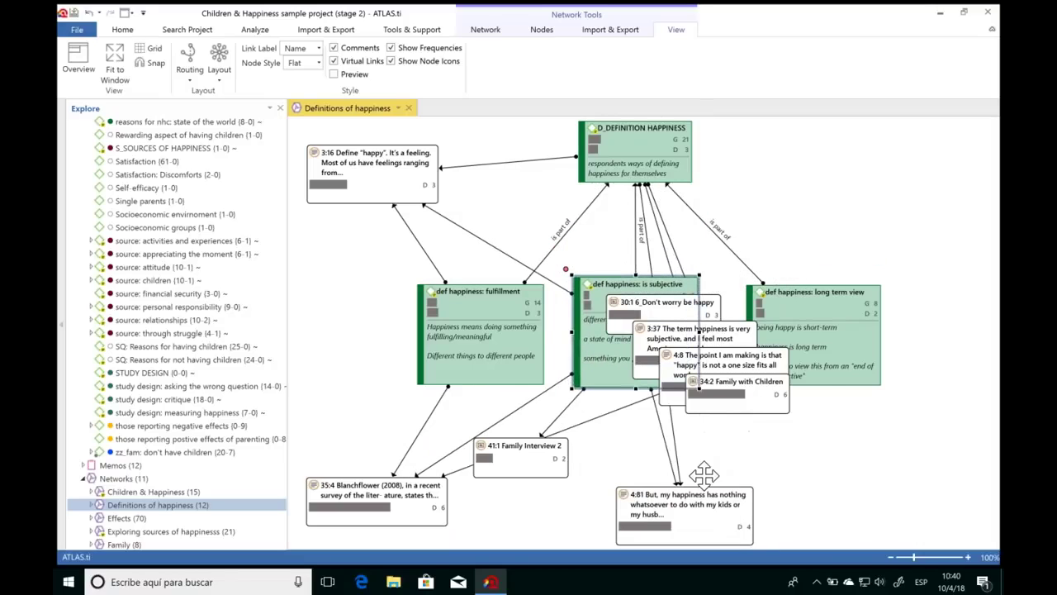
drag(787, 408, 884, 459)
drag(749, 379, 917, 512)
drag(694, 331, 594, 483)
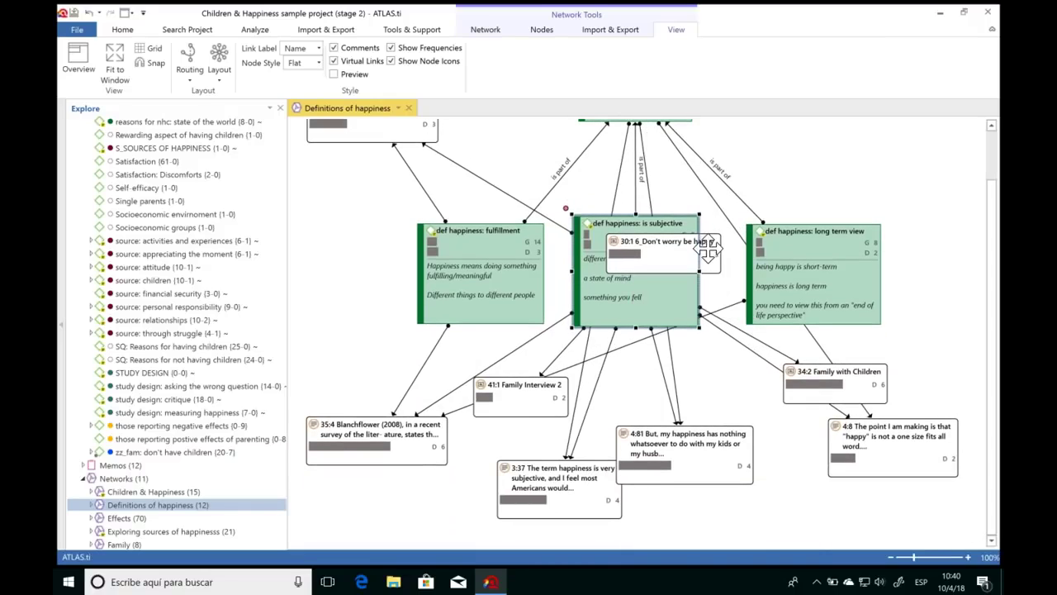
drag(719, 263, 839, 532)
drag(710, 448, 715, 422)
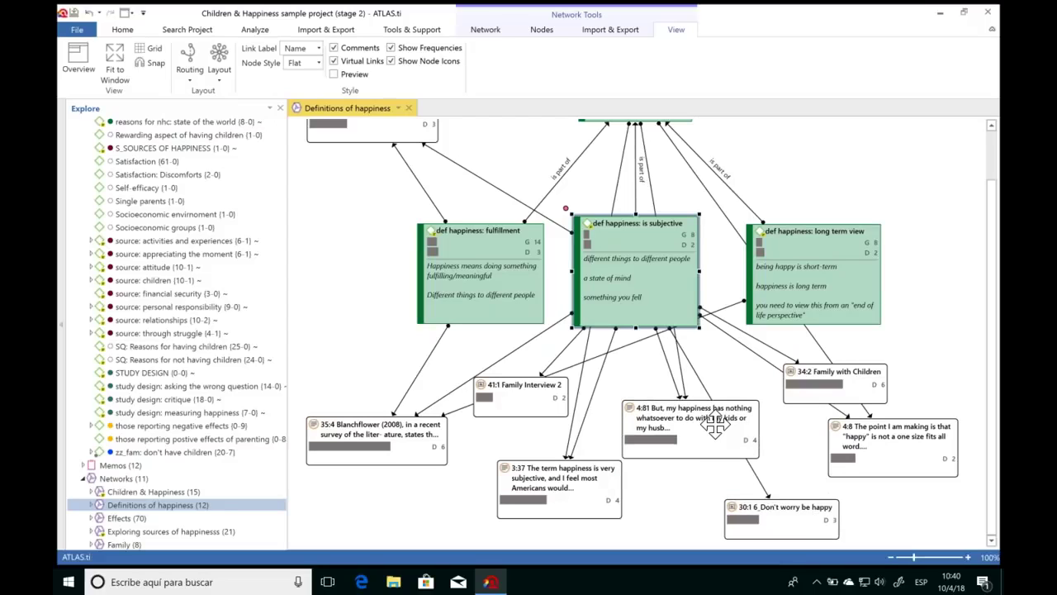
Show content previews in the nodes and space out the enlarged quotations 35:4, 41:1, 3:37, 4:81 and 30:1.
click(334, 74)
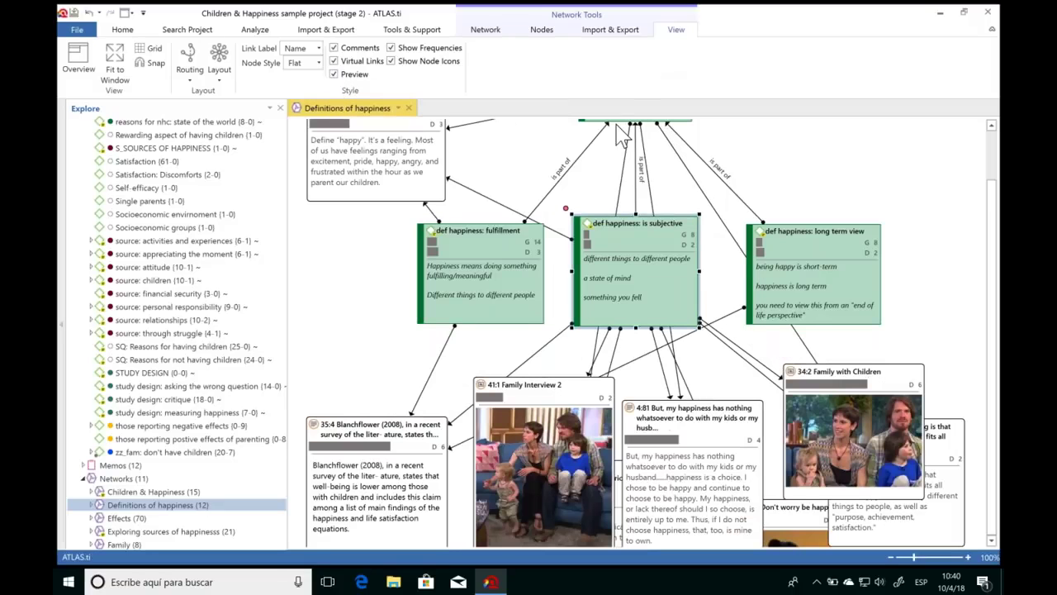
scroll(580, 315, down, 3)
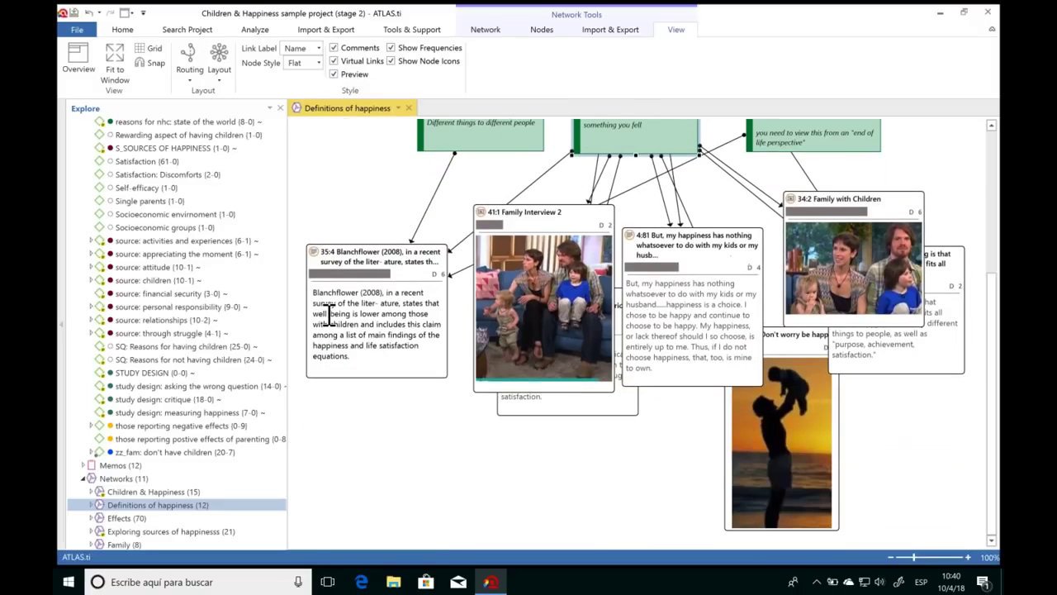
drag(346, 240, 378, 218)
drag(539, 213, 397, 353)
drag(555, 316, 556, 357)
drag(797, 335, 806, 368)
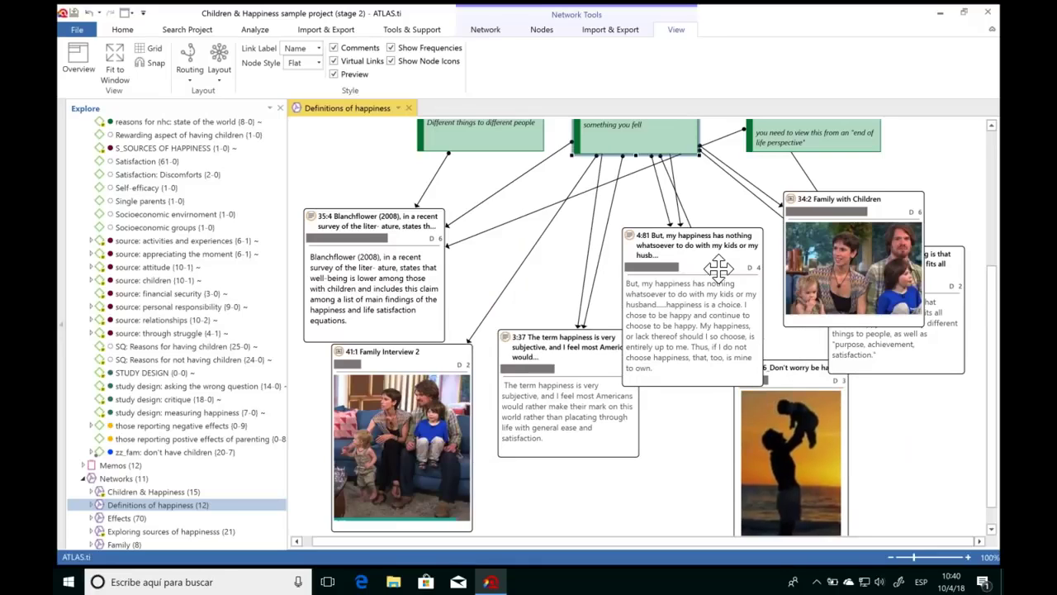
drag(718, 268, 791, 277)
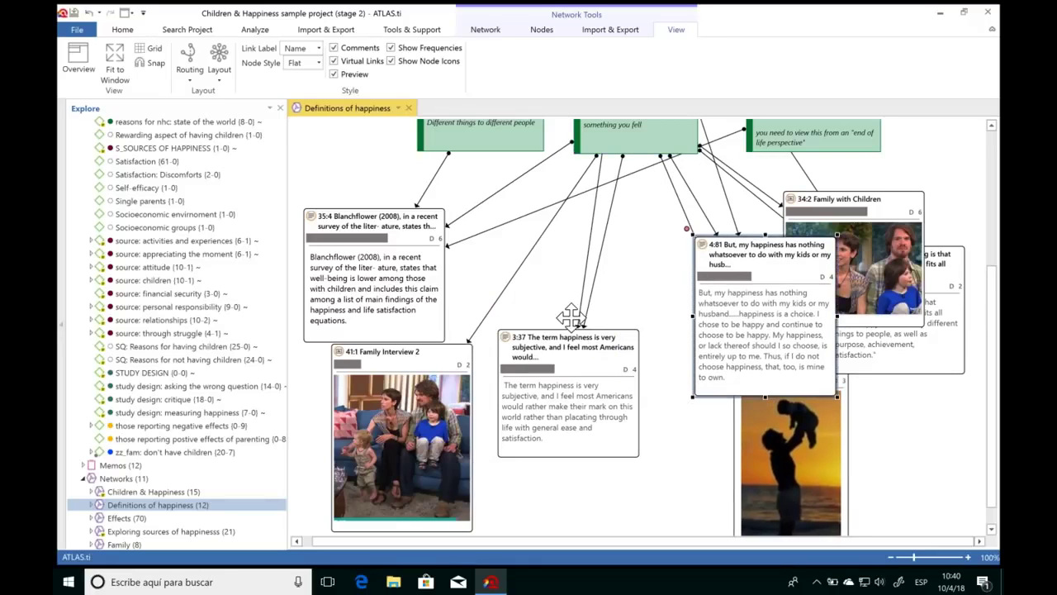
drag(570, 316, 556, 283)
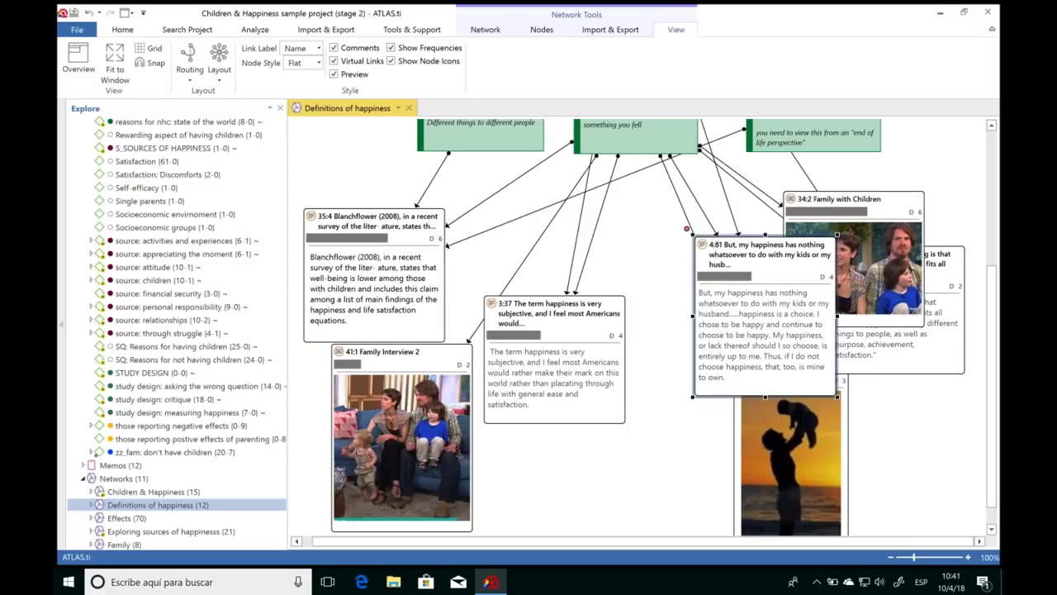
Link quotation 4:81 to 3:37 with the relation "contradicts" and quotation 35:4 to 3:37 with "expands".
drag(687, 230, 576, 365)
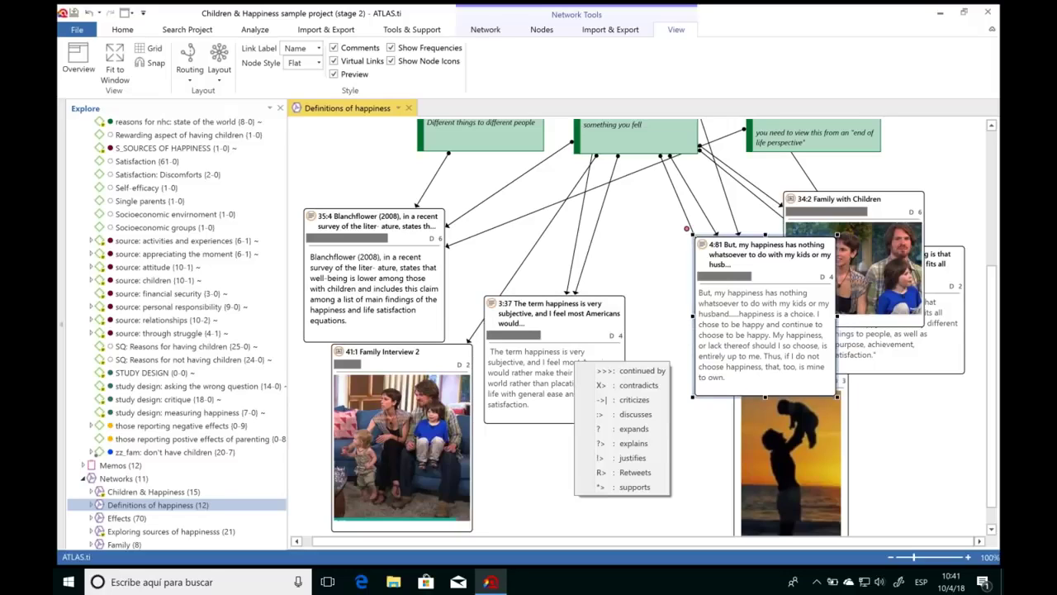
click(628, 385)
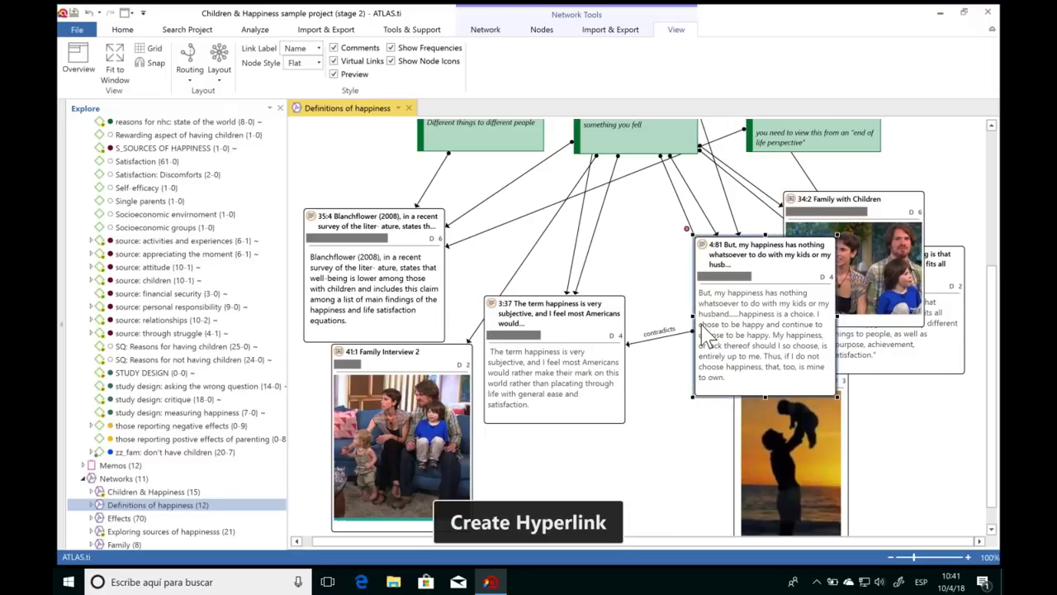
click(324, 202)
drag(295, 200, 506, 355)
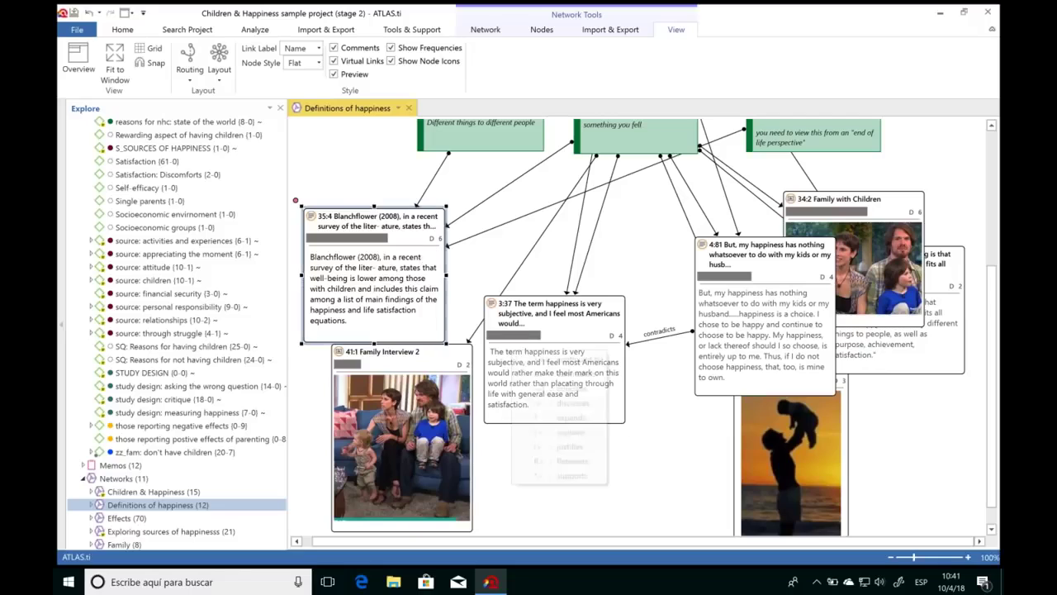
click(566, 418)
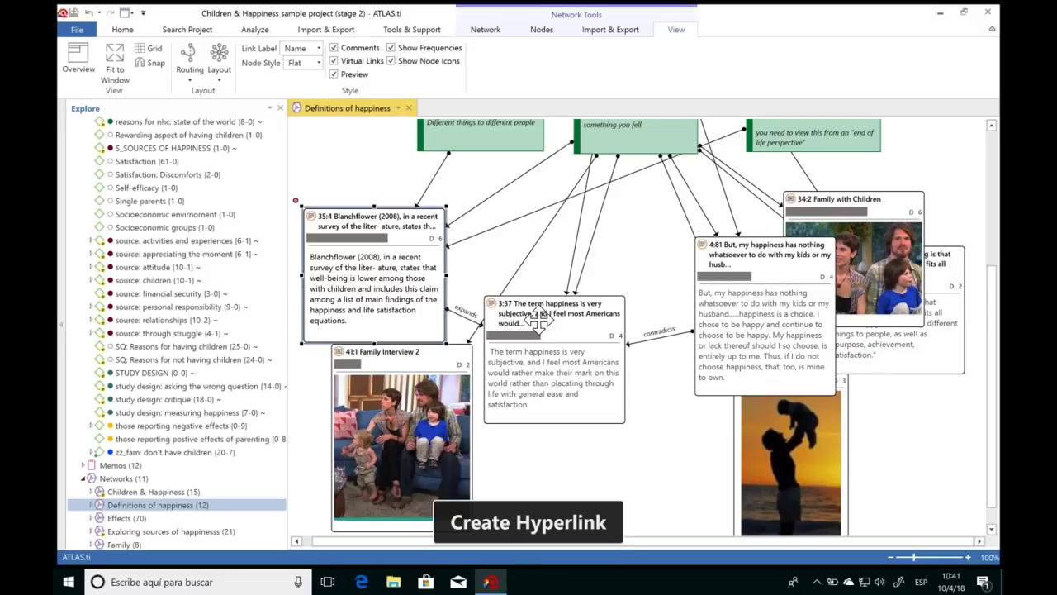
Link quotation 4:81 to the code "def happiness: fulfillment" and reposition quotations 3:37, 4:81 and 41:1.
drag(538, 317, 565, 346)
scroll(564, 347, up, 1)
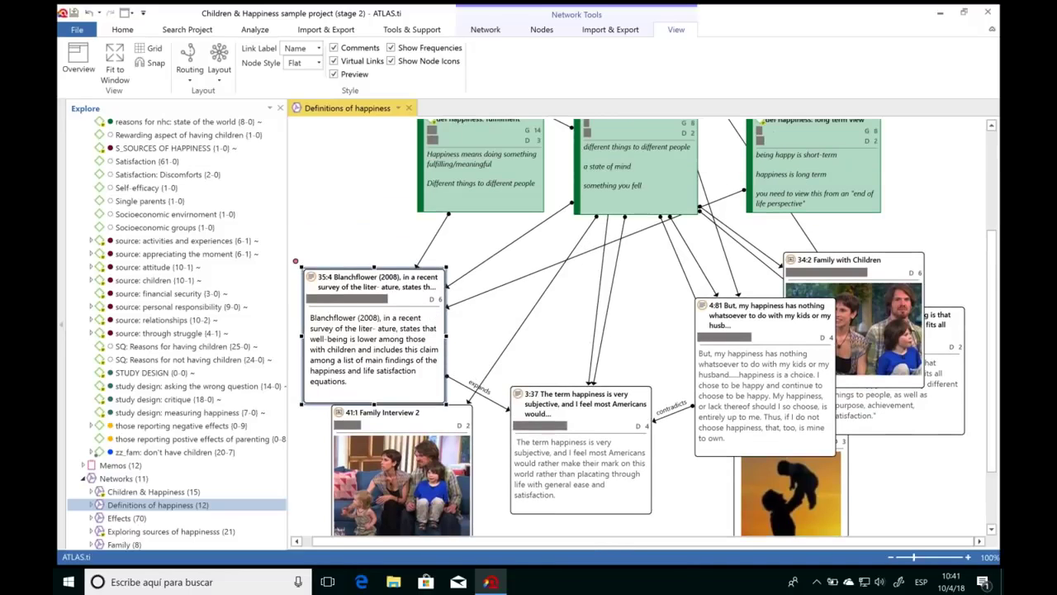
click(727, 315)
scroll(694, 322, up, 1)
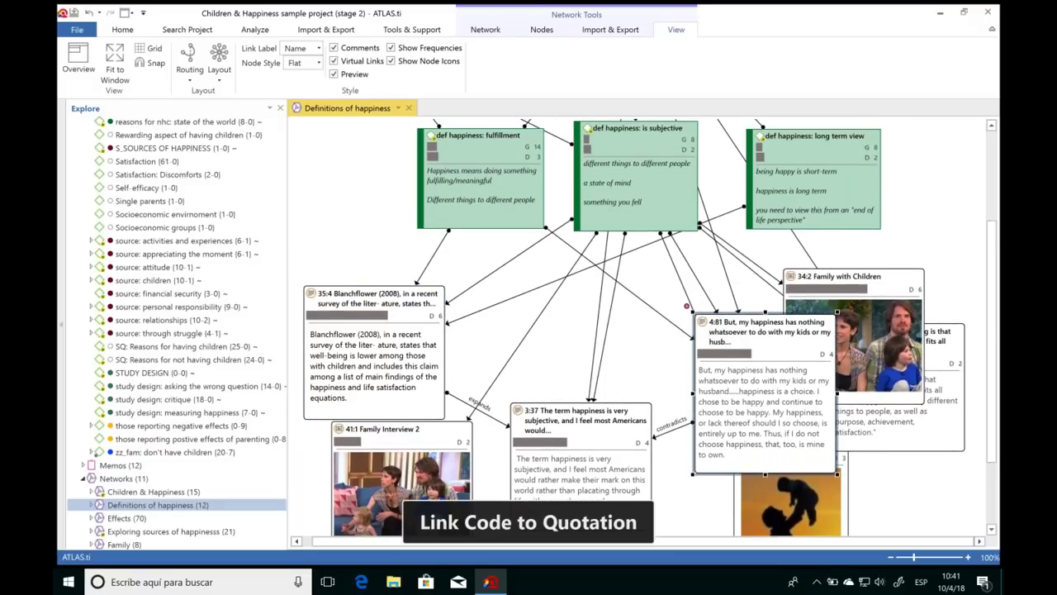
drag(737, 329, 772, 324)
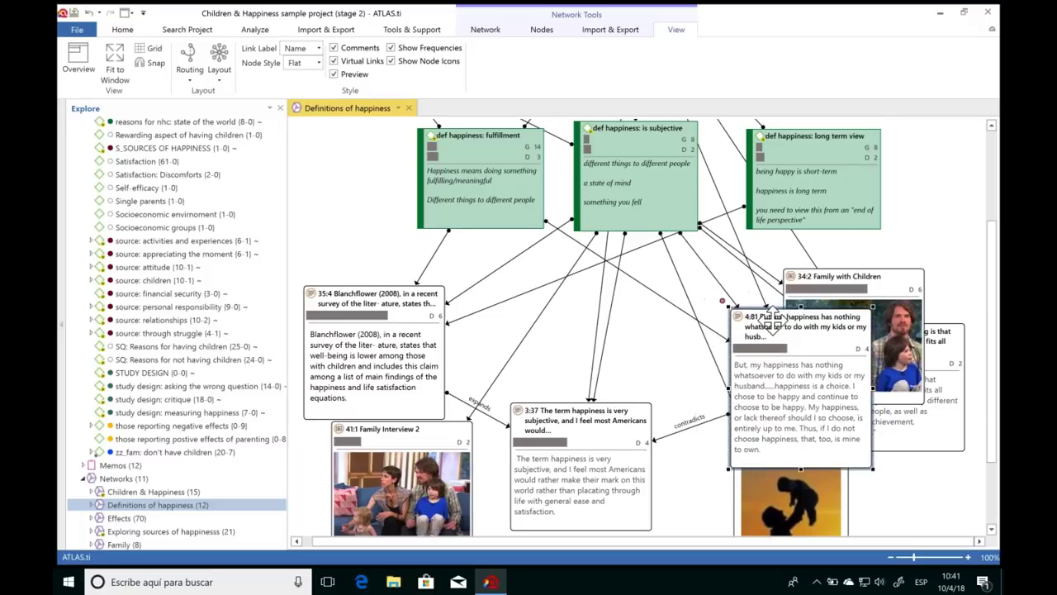
drag(396, 438, 363, 445)
Add the memo "Family being interviewed" from the project's memos to the network and refresh the previews to show its text.
scroll(173, 307, down, 4)
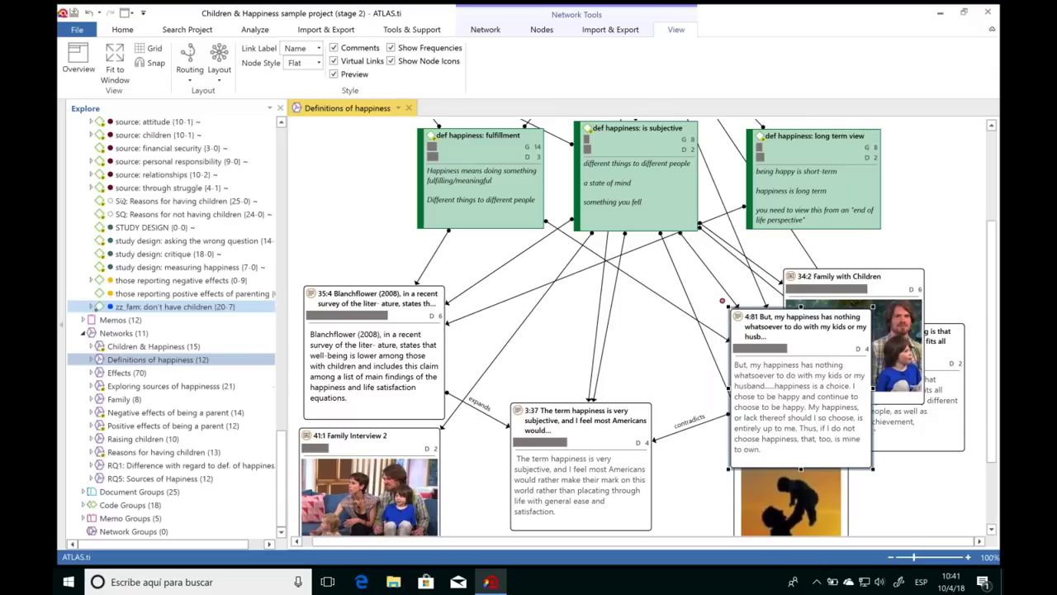
click(84, 319)
drag(132, 399, 331, 187)
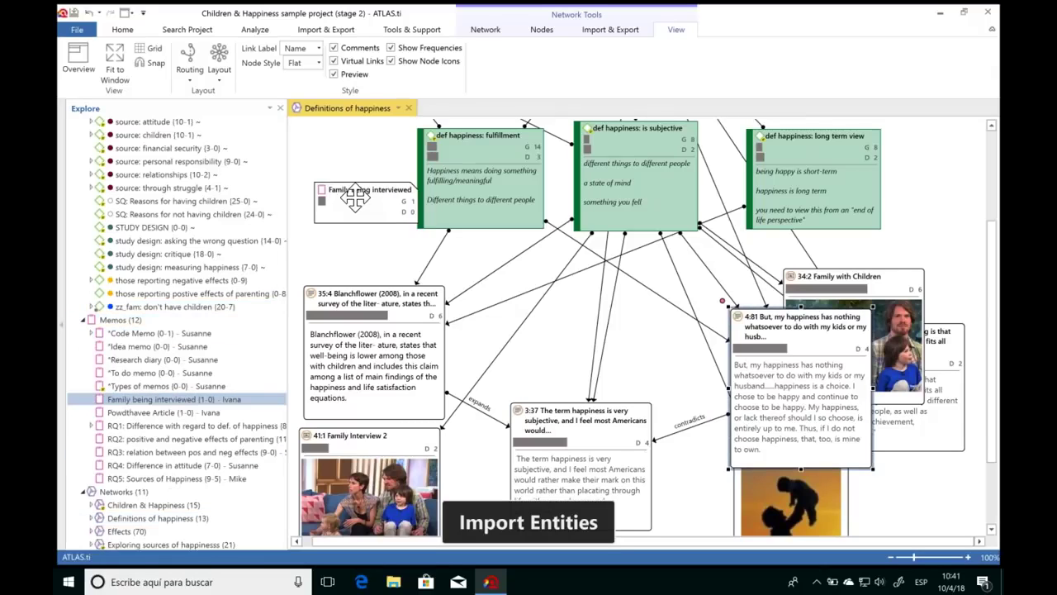
click(334, 74)
click(334, 74)
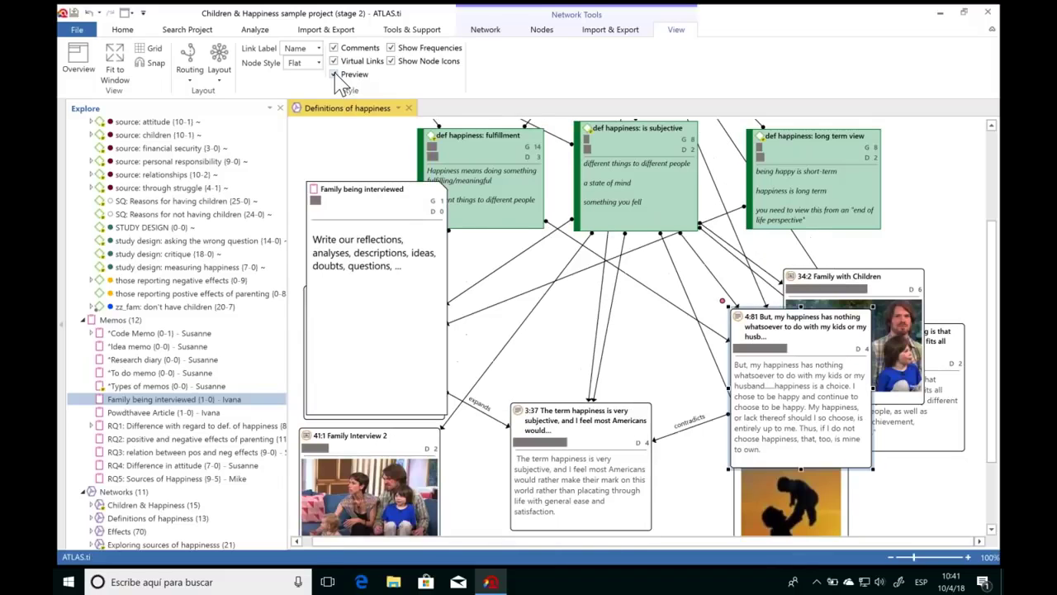
drag(363, 196, 351, 142)
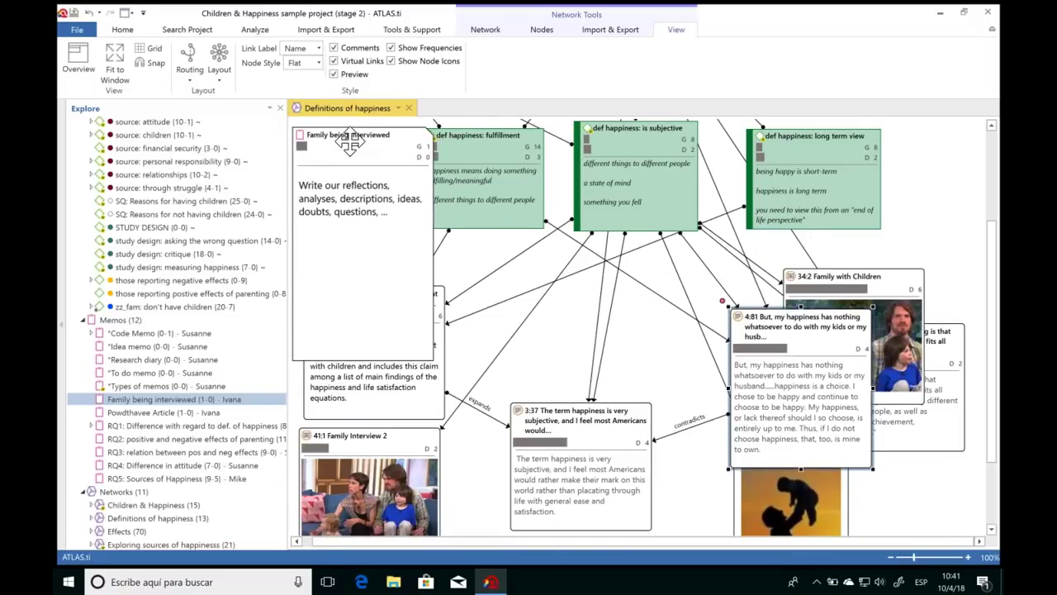
Fit the network to the window and link the "Family being interviewed" memo, placed beside the codes, to D_DEFINITION HAPPINESS.
click(485, 29)
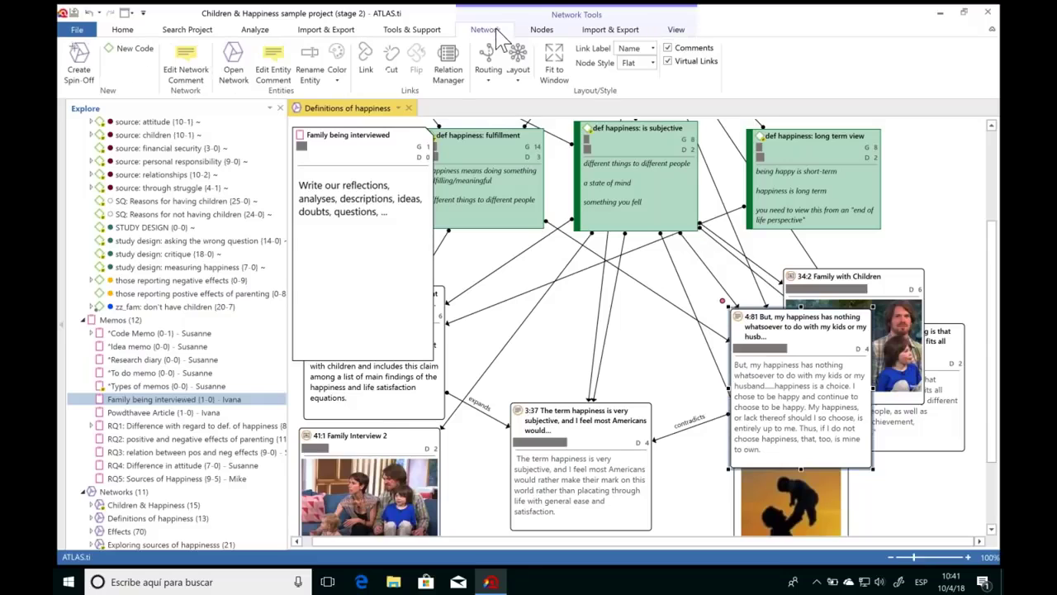
click(554, 69)
drag(467, 235, 684, 142)
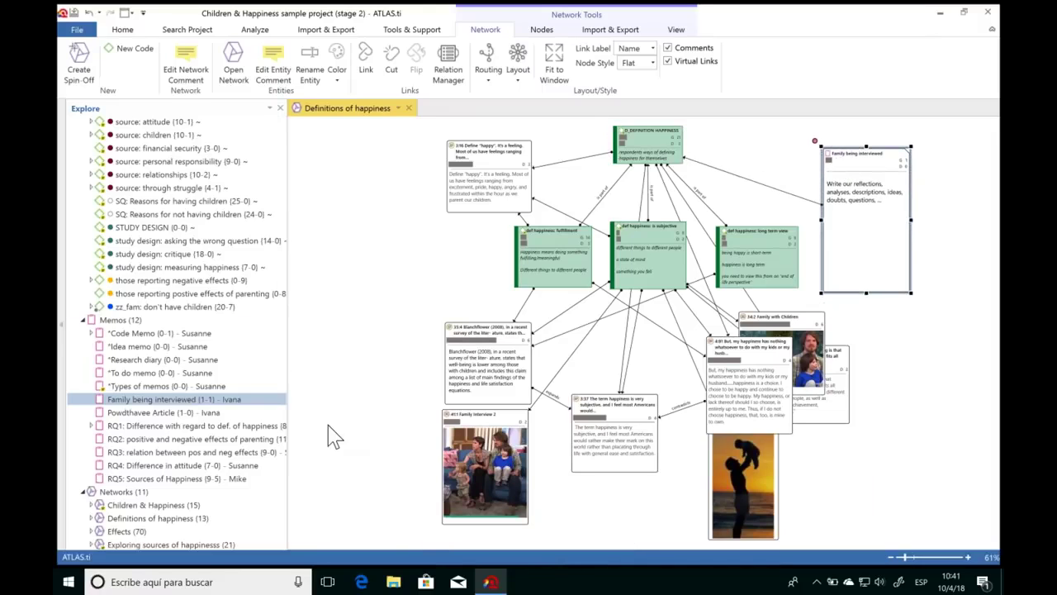
Rearrange quotations 35:4, 41:1 and 3:16 below the "def happiness: fulfillment" code.
drag(455, 325, 382, 303)
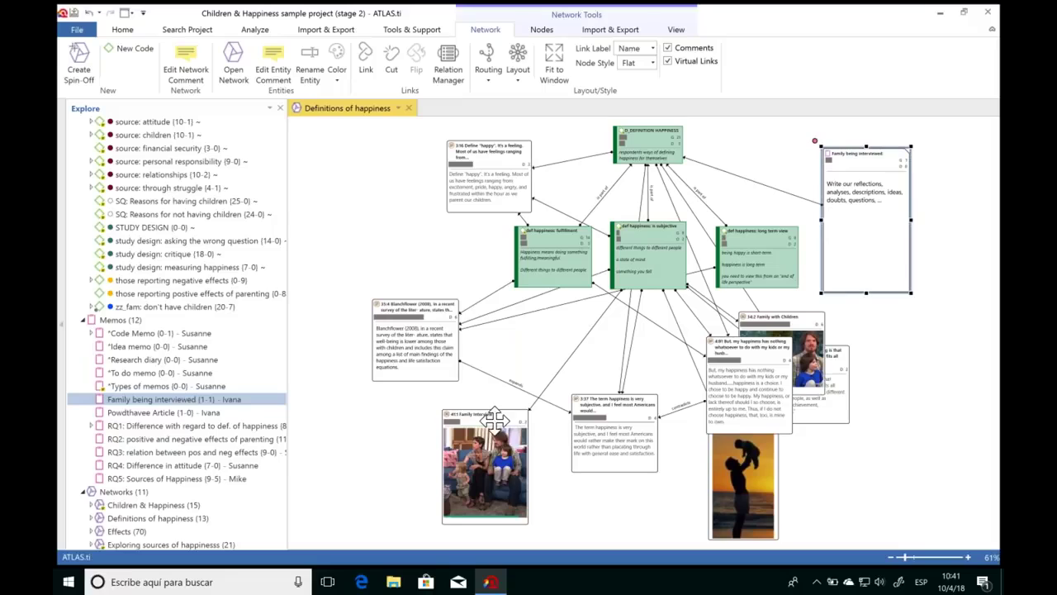
drag(493, 416, 486, 405)
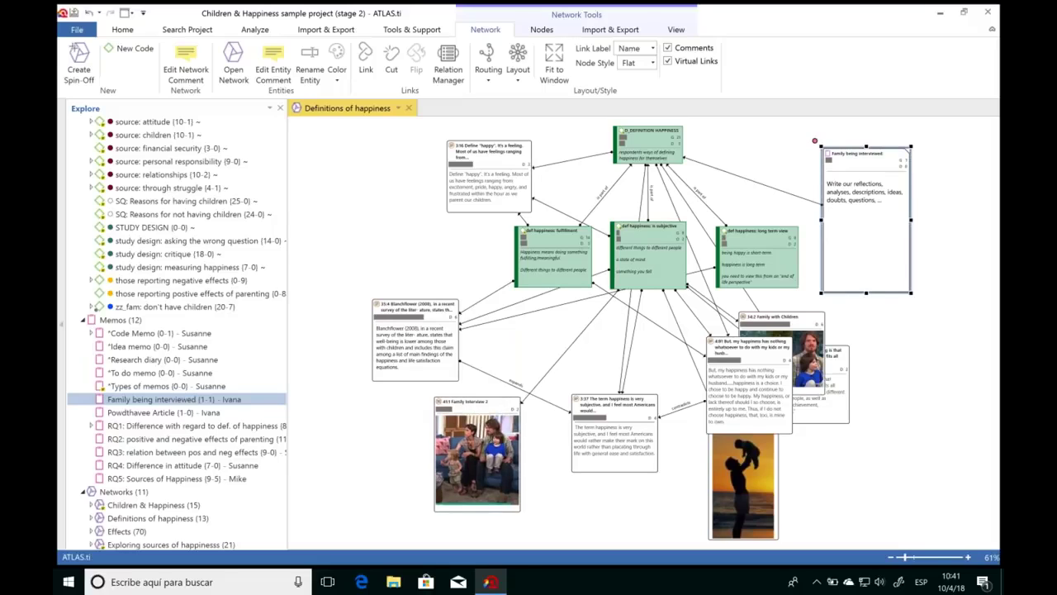
drag(500, 169, 554, 331)
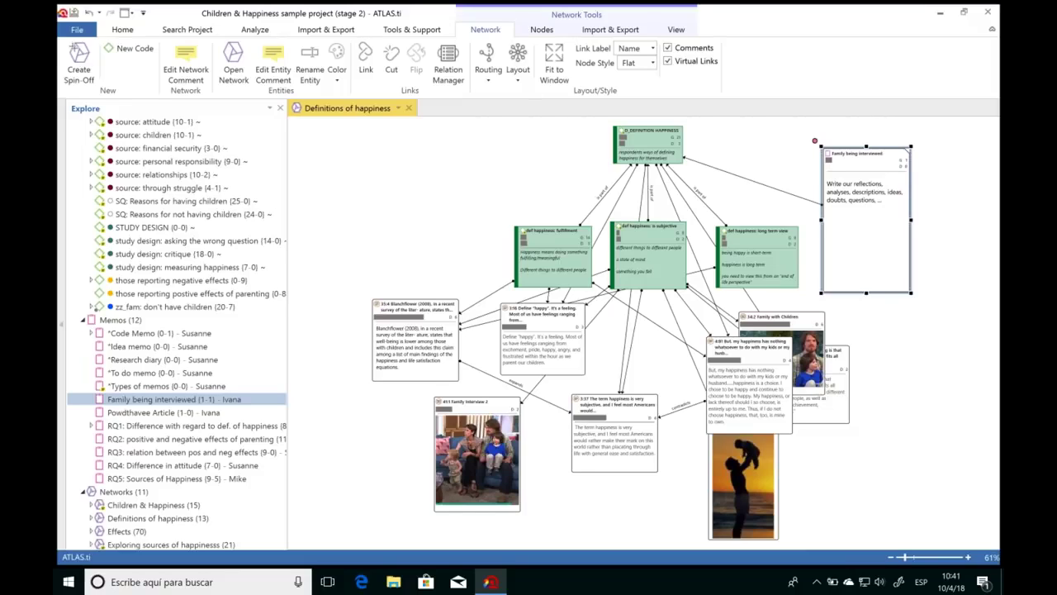
Apply the Orthogonal Tree layout to the network.
click(521, 74)
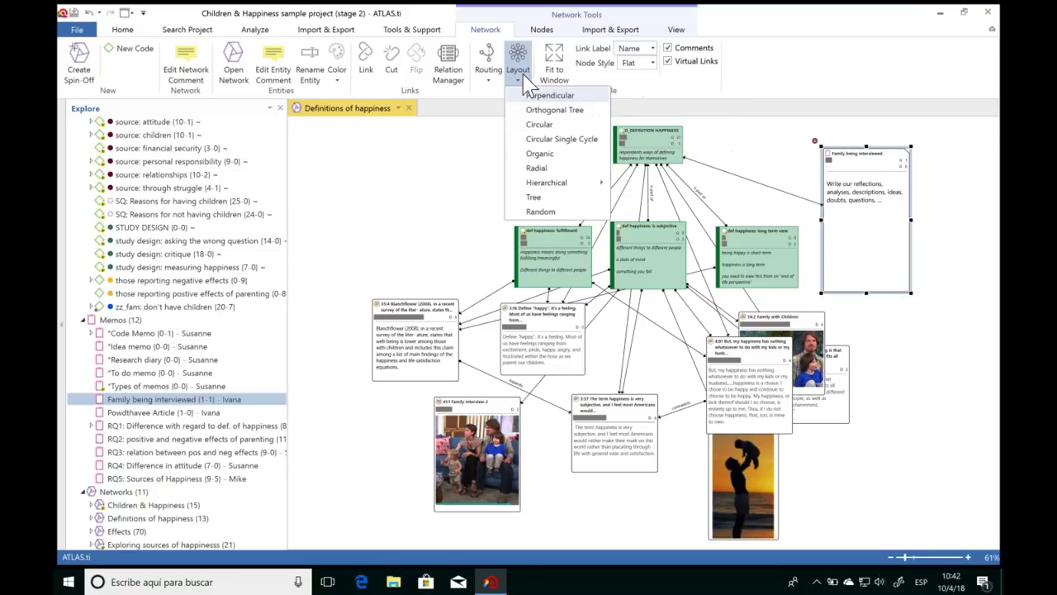
click(555, 109)
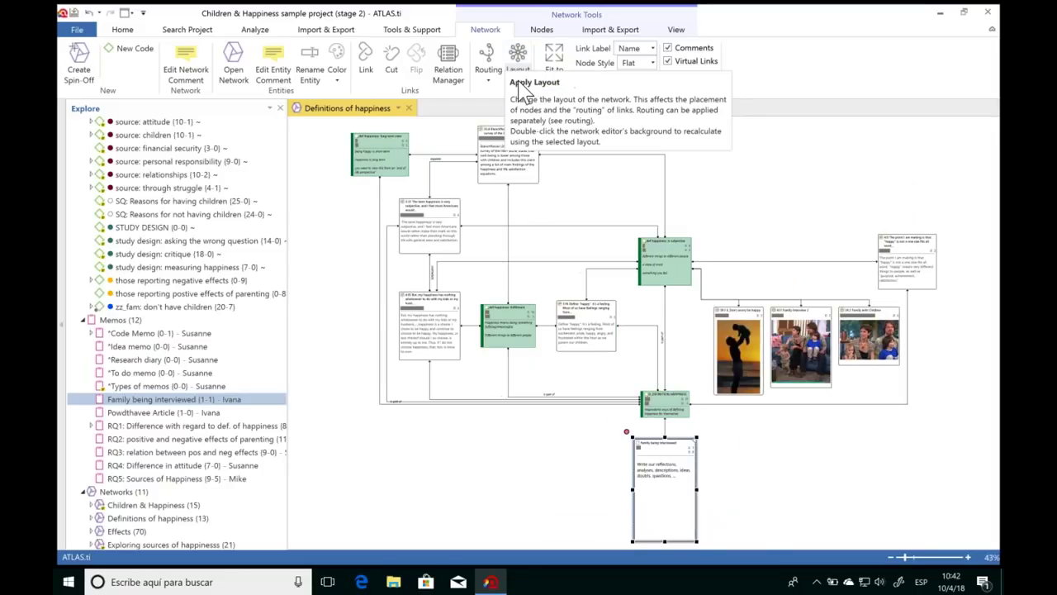
Apply the Organic layout to the network and replace it with the Hierarchical Bottom-Up layout.
click(517, 74)
click(545, 154)
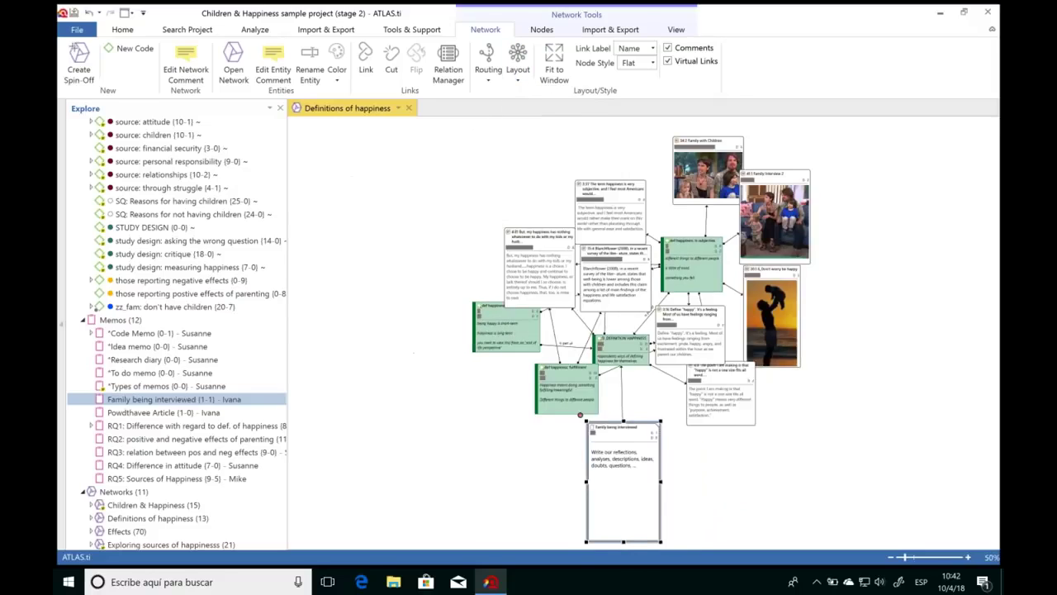
click(517, 73)
mouse_move(562, 182)
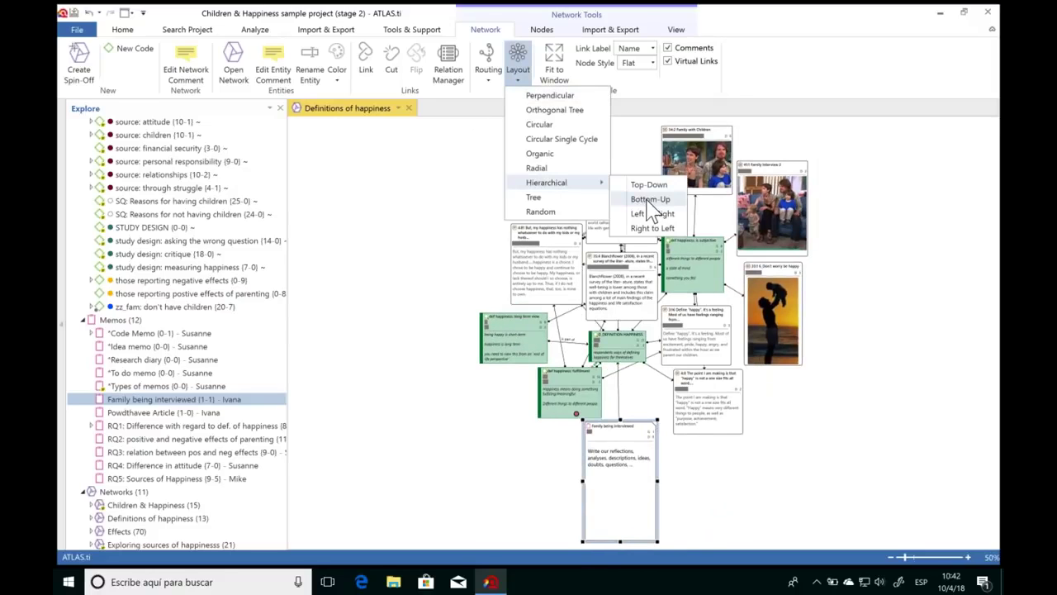
click(627, 196)
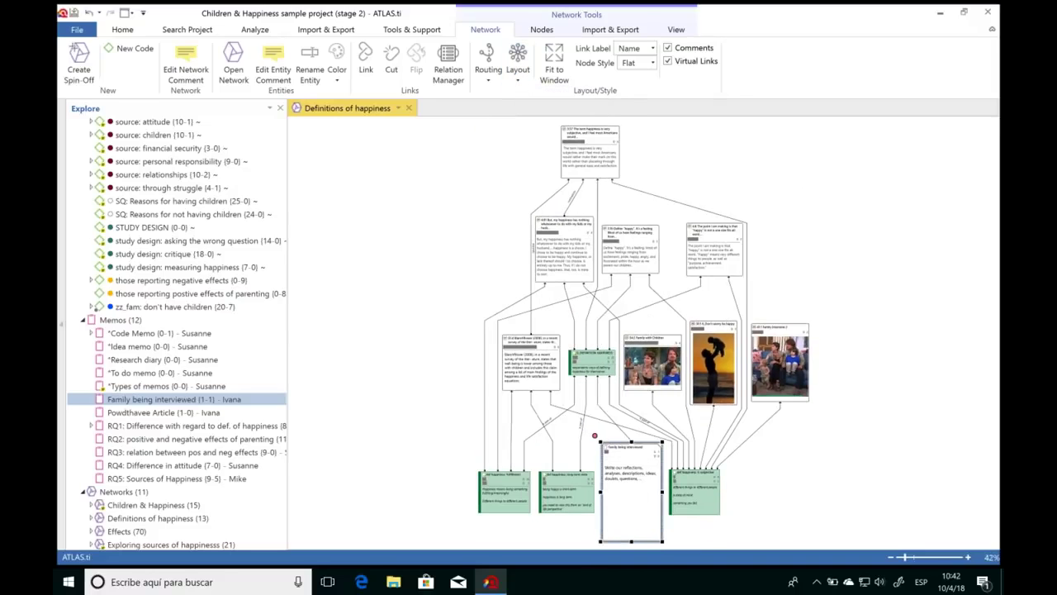
click(805, 473)
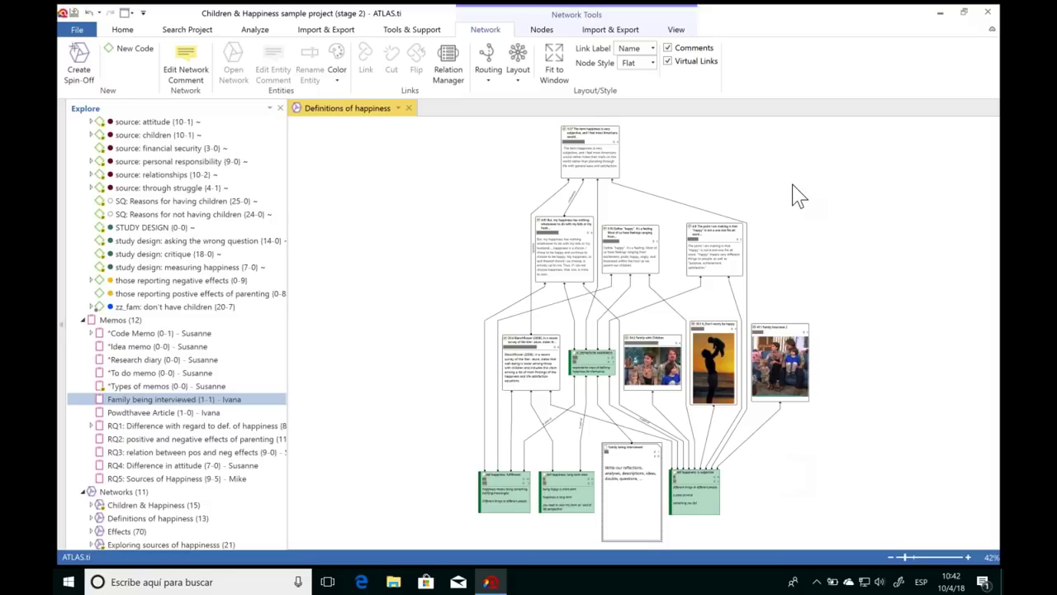
click(609, 33)
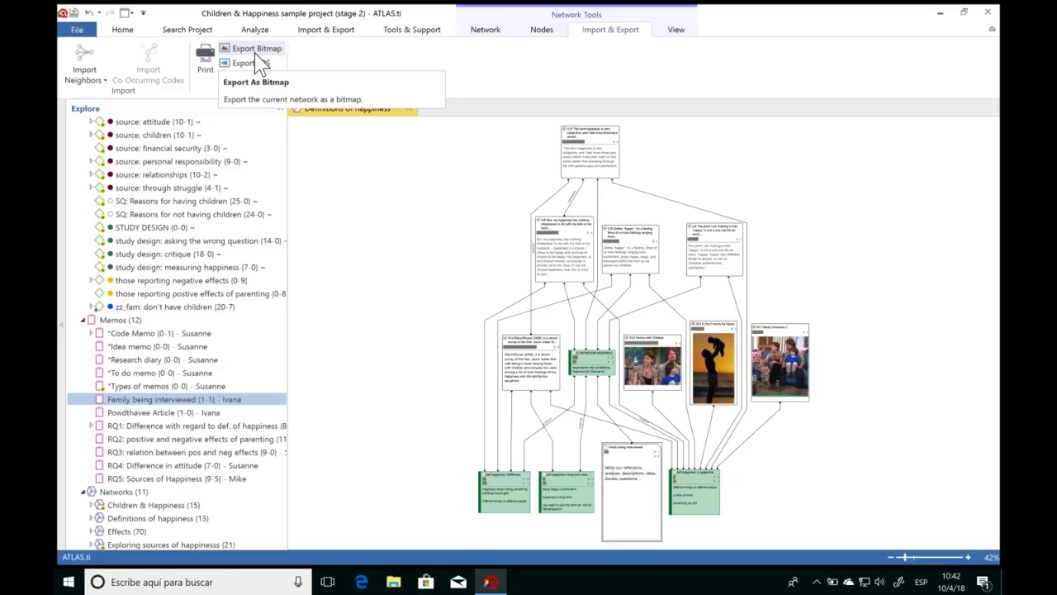
click(491, 29)
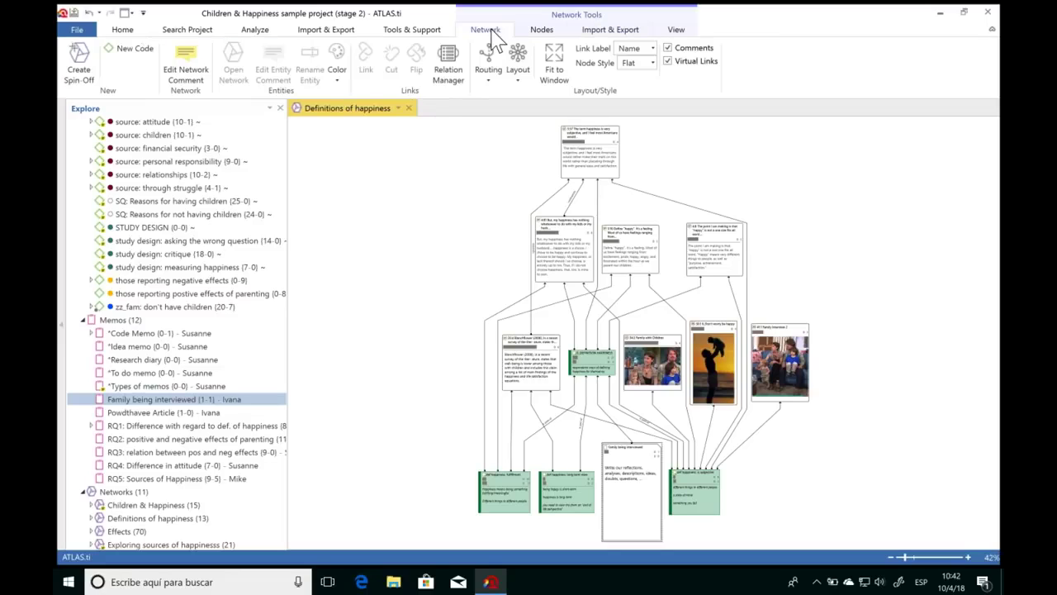
Close the "Definitions of happiness" network and collapse the Memos, Networks and Codes branches of the project tree.
click(409, 109)
click(83, 321)
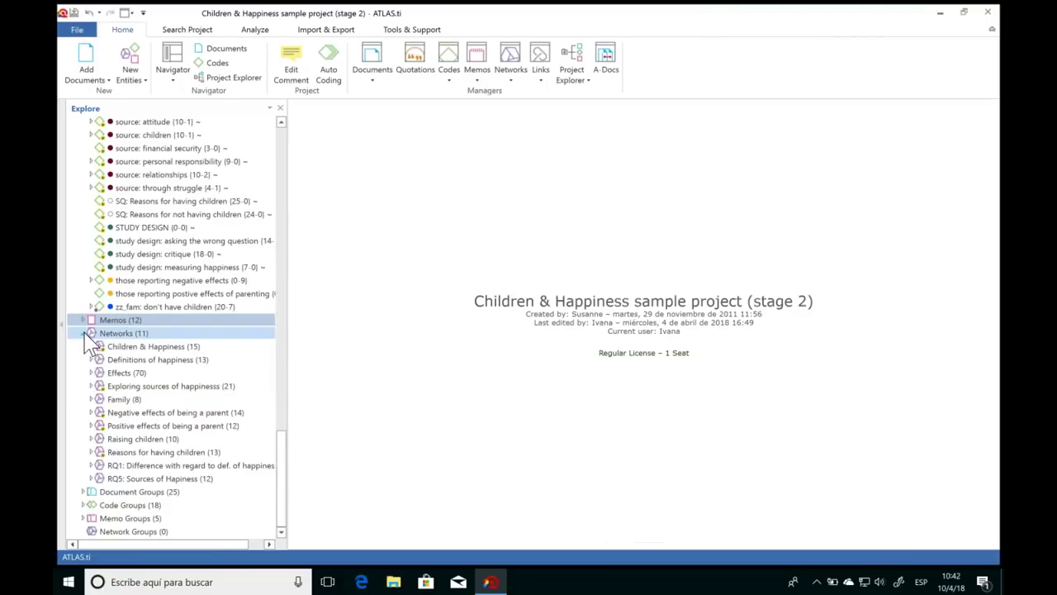
click(83, 333)
drag(287, 486, 271, 158)
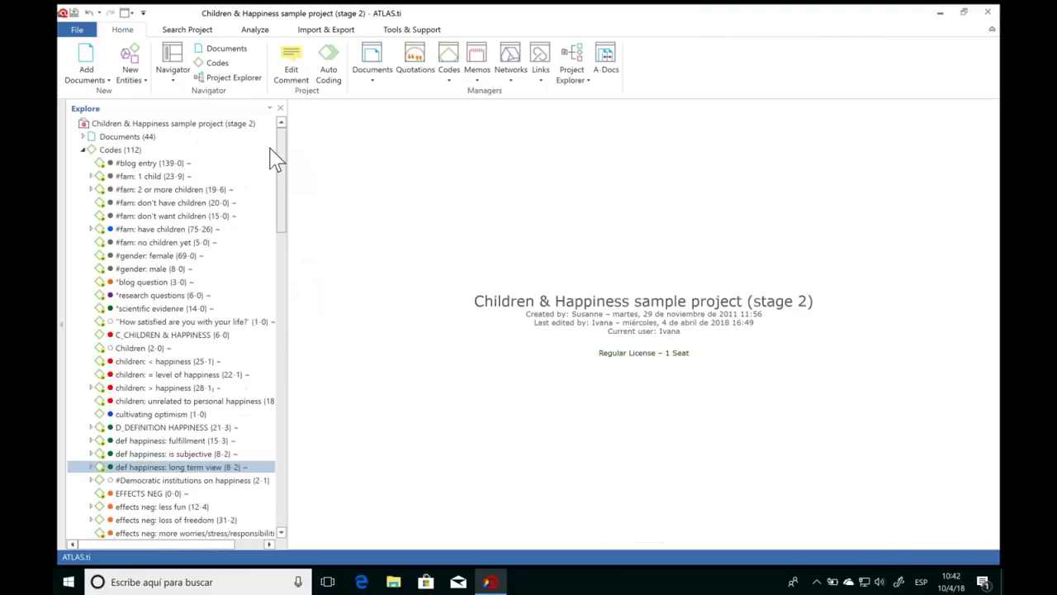
click(84, 151)
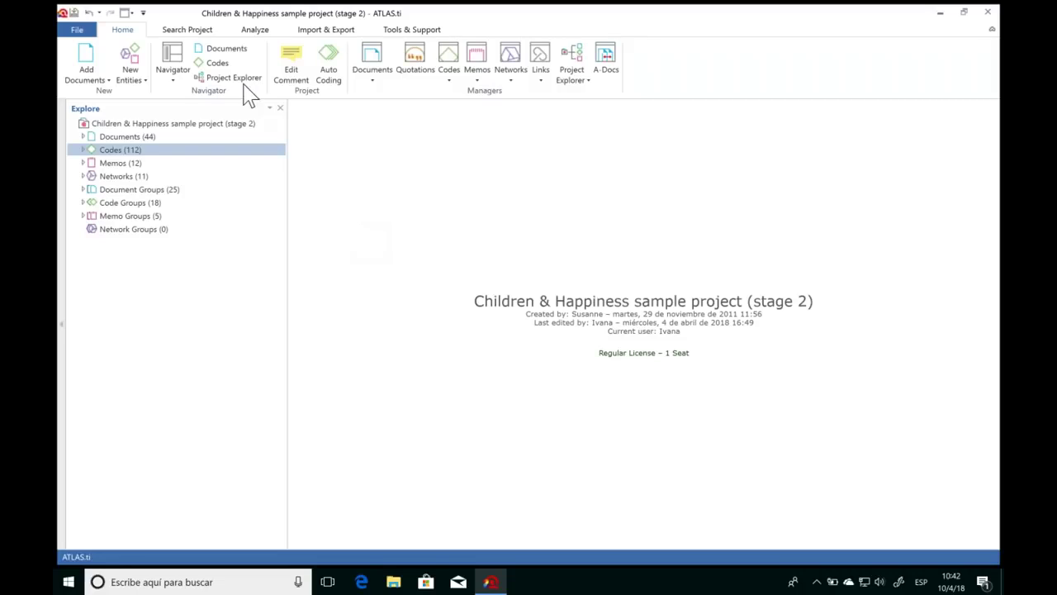
Open a Code–Document Table and include the document groups Gender::female and Gender::male.
click(255, 33)
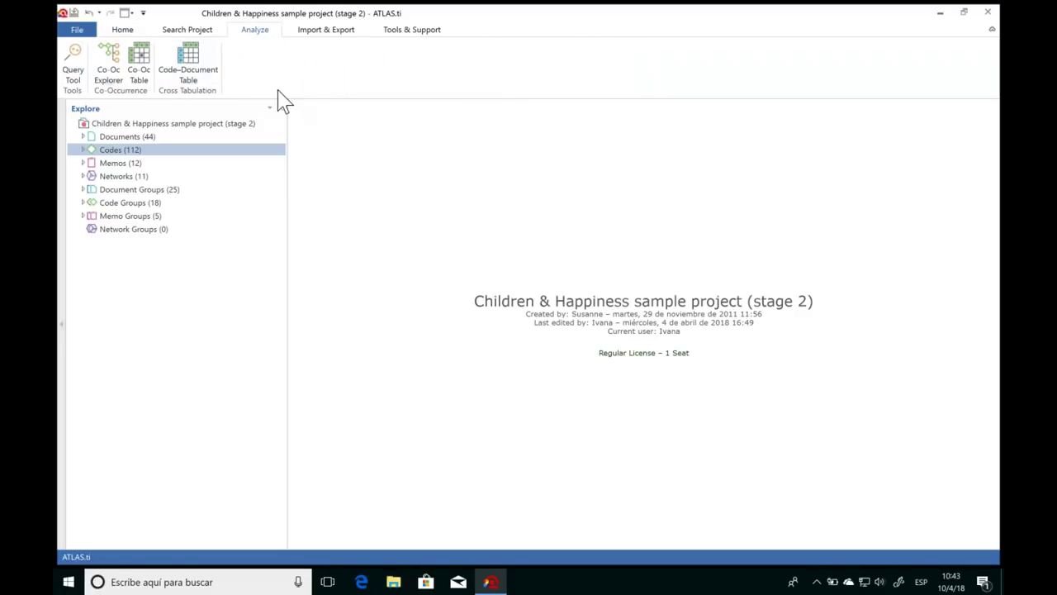
click(206, 64)
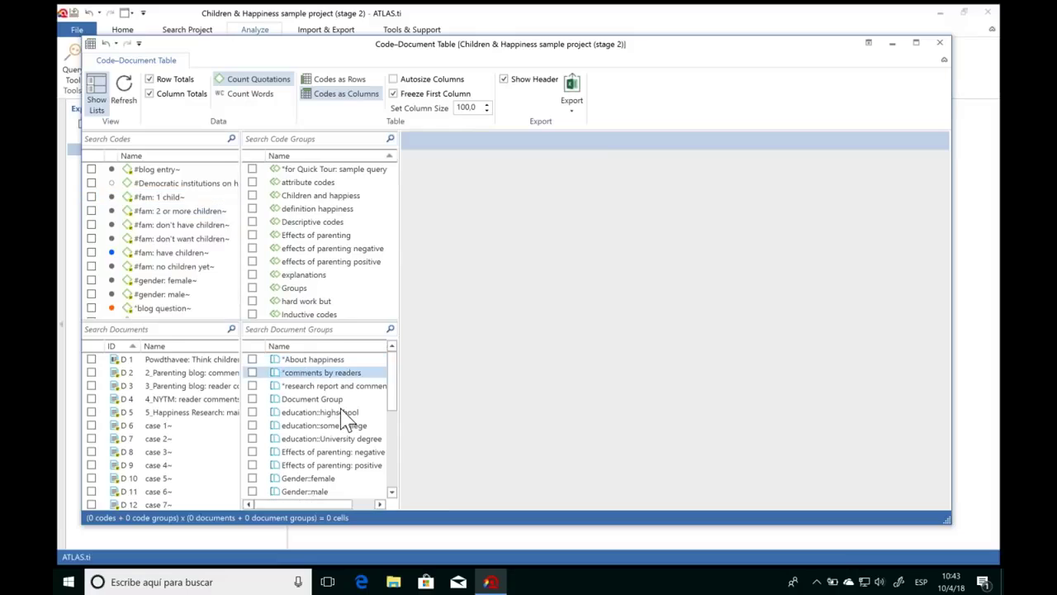
scroll(395, 378, down, 1)
scroll(394, 404, down, 2)
click(252, 438)
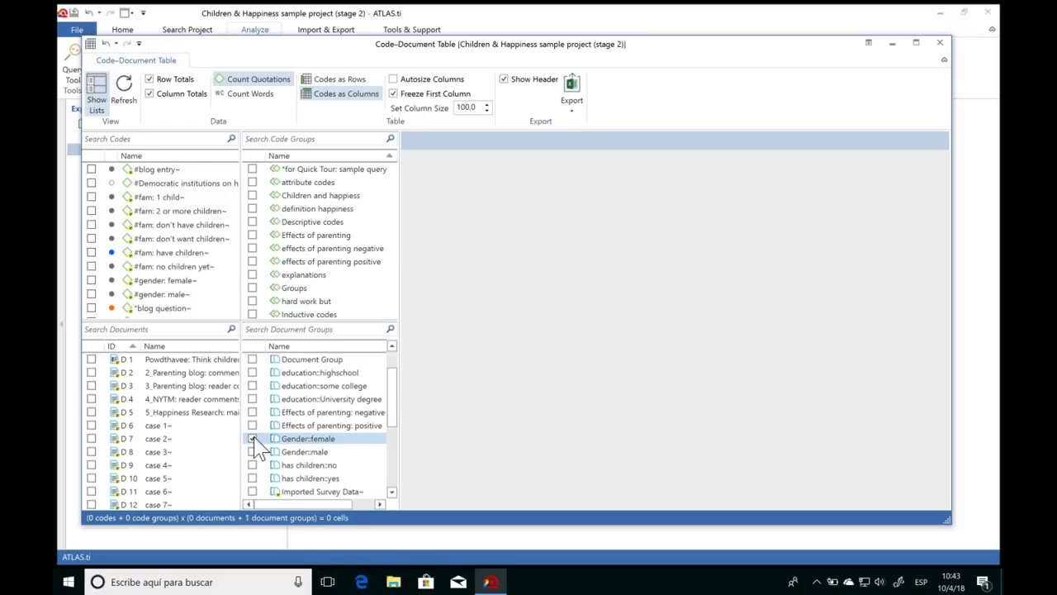
click(252, 452)
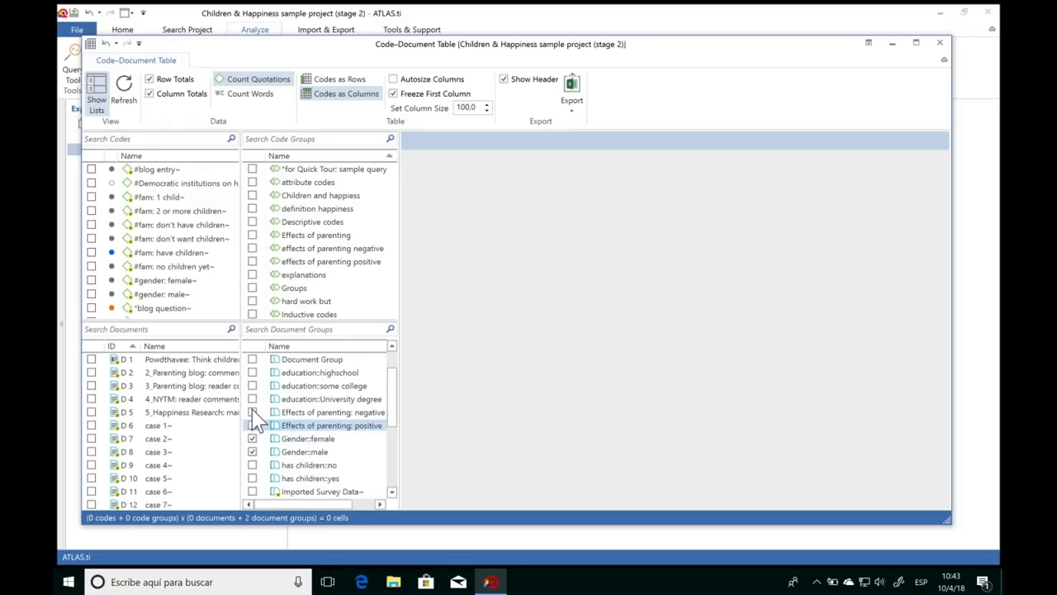
scroll(235, 379, down, 2)
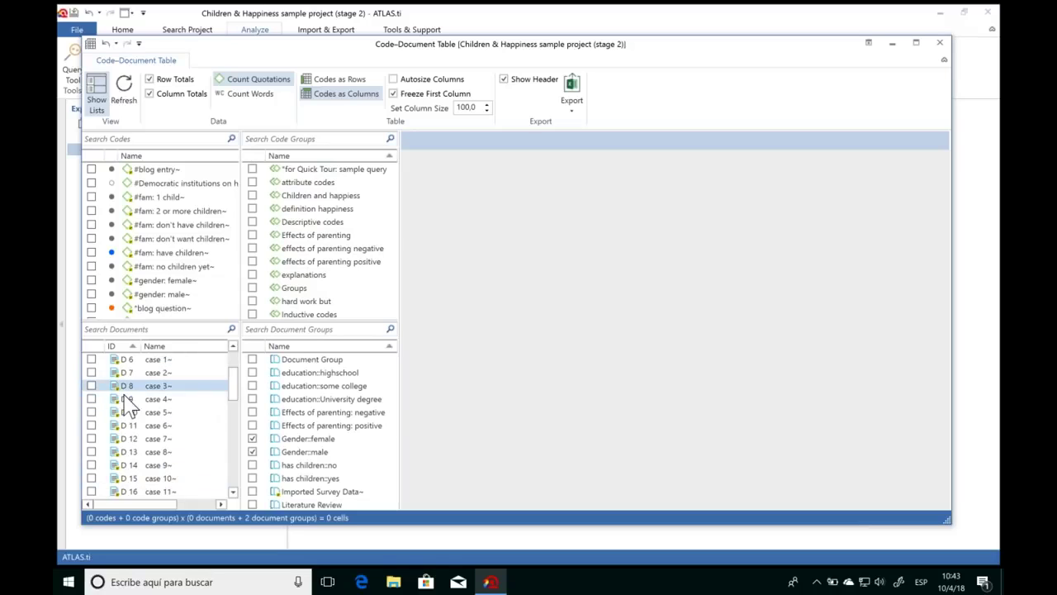
scroll(236, 389, up, 2)
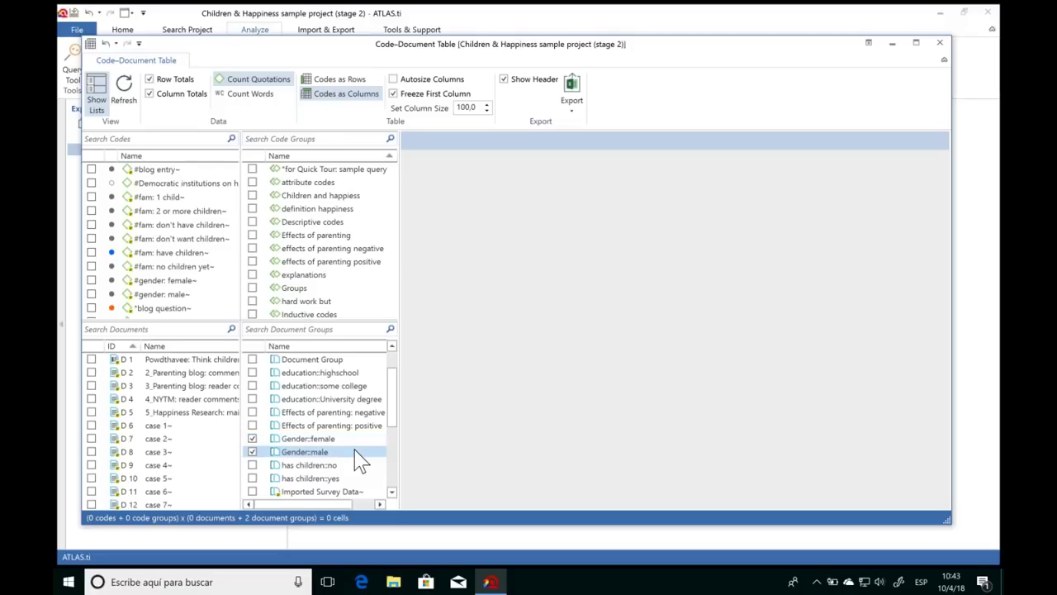
Filter the codes by "reasons" and include every "reasons for hc" subcode, from altruism to unconditional love, in the table.
click(179, 138)
text(reasons)
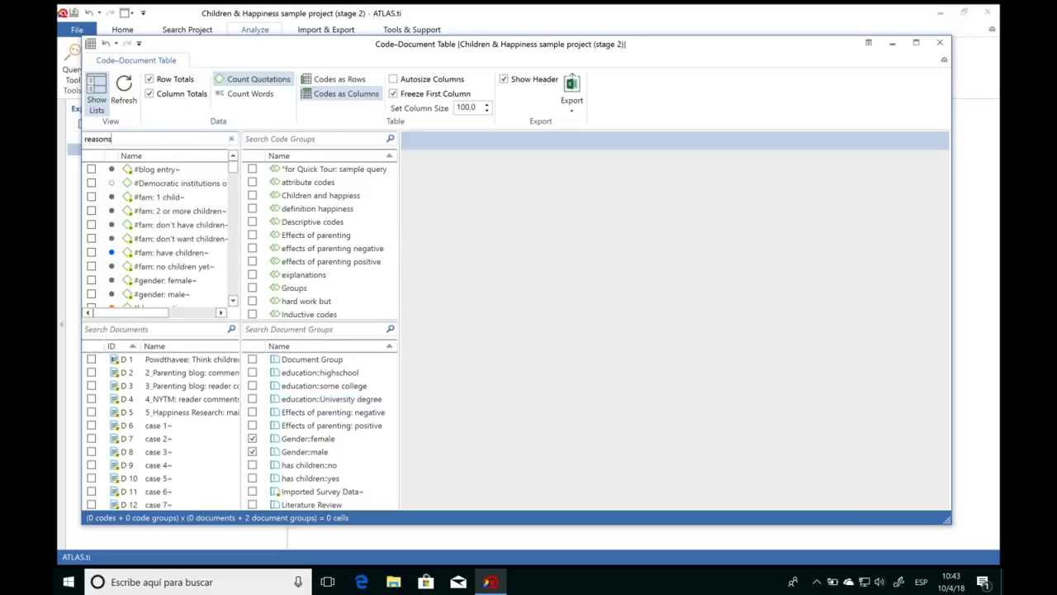
click(207, 183)
shift+click(229, 198)
scroll(235, 208, down, 1)
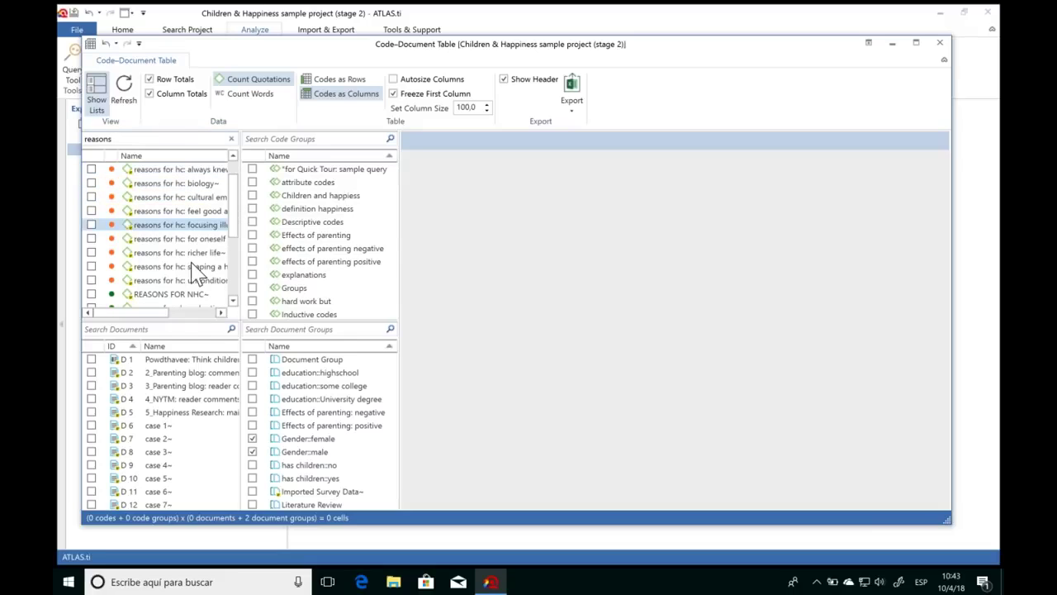
shift+click(185, 281)
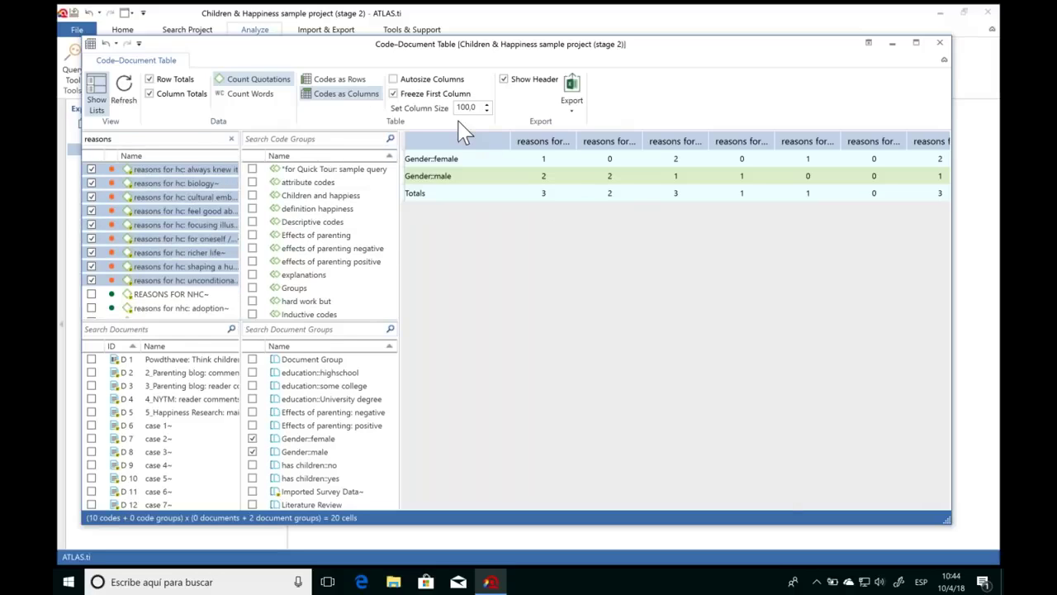
Show the codes as rows, autosize the columns and widen the first column until the full code names fit.
click(345, 79)
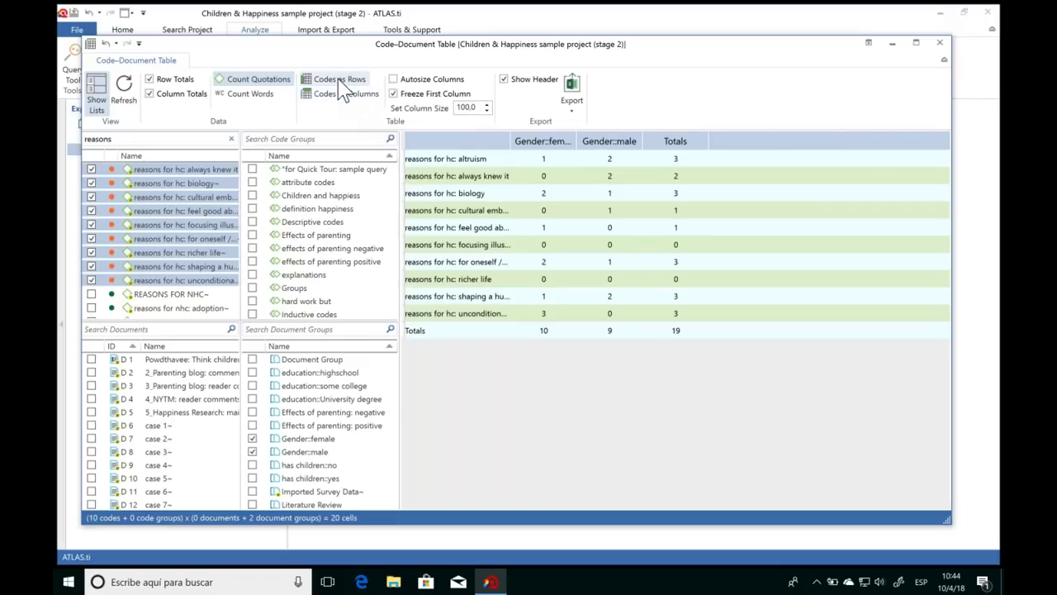
click(394, 79)
click(393, 93)
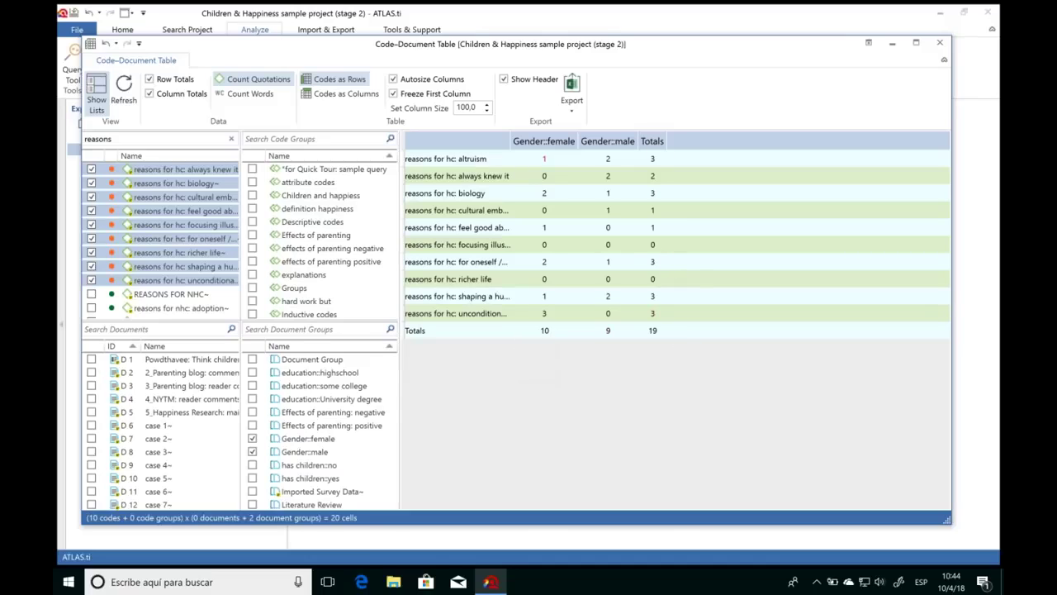
drag(510, 137, 573, 137)
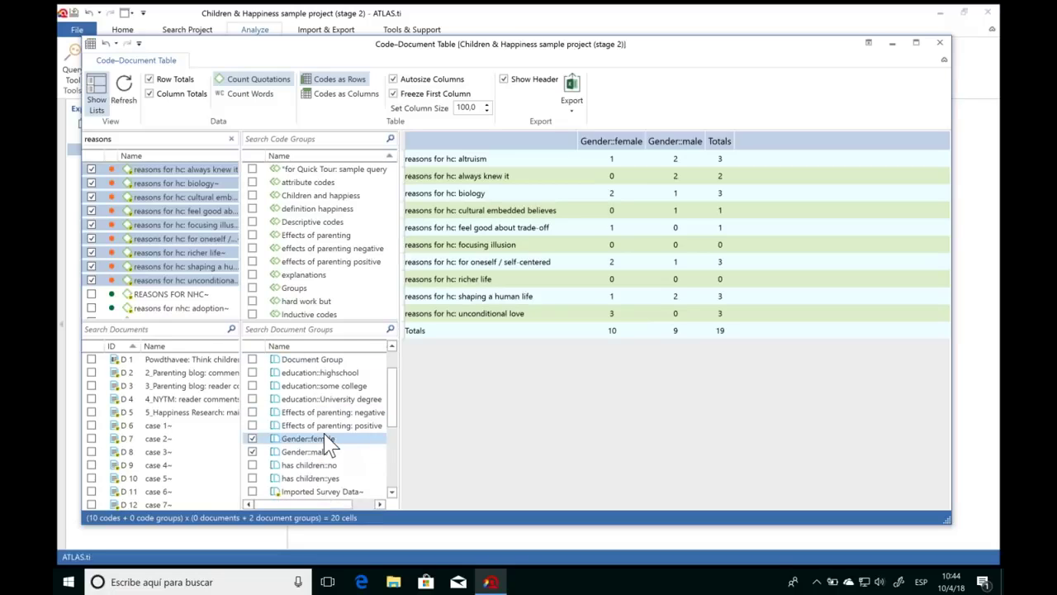
Look at the export options of the Code–Document Table and close the table without exporting it.
click(573, 109)
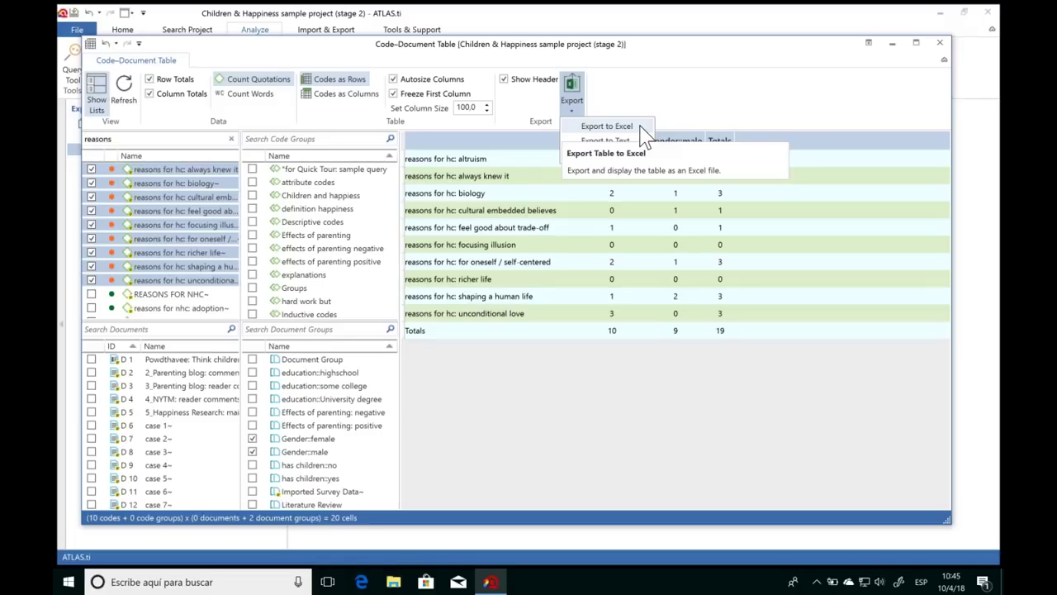
click(601, 418)
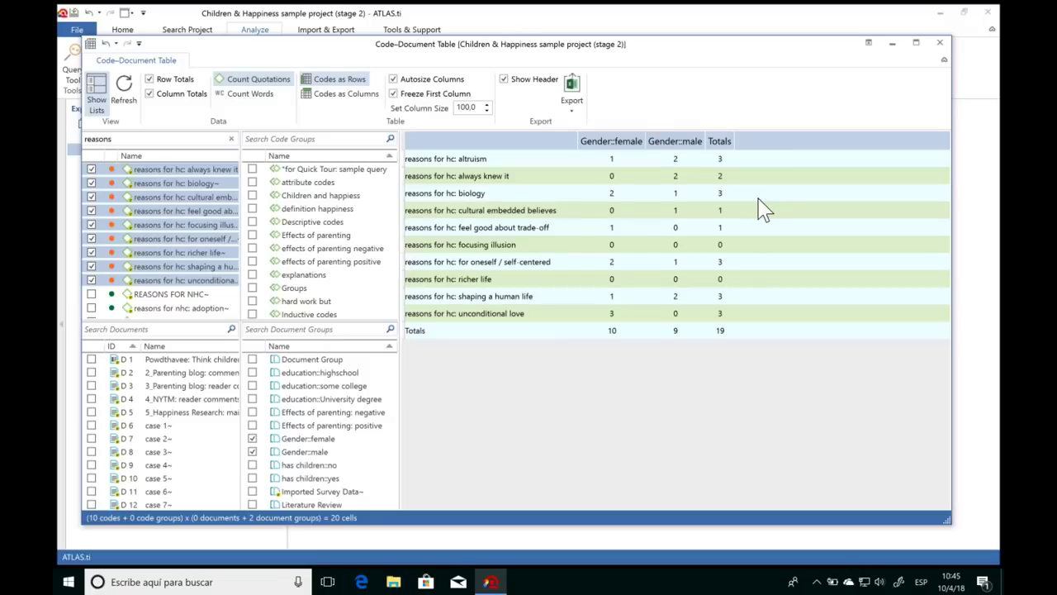
click(941, 44)
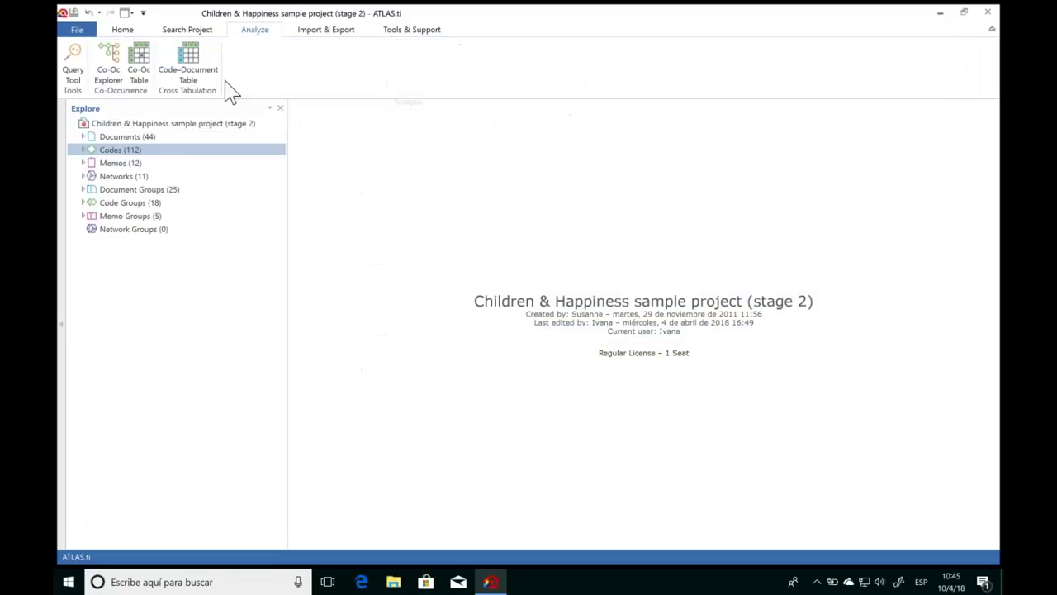
Open a Code Co-Occurrence Table and include the "effects pos" codes from fulfilment to positive emotions as rows, filtering by "pos".
click(139, 71)
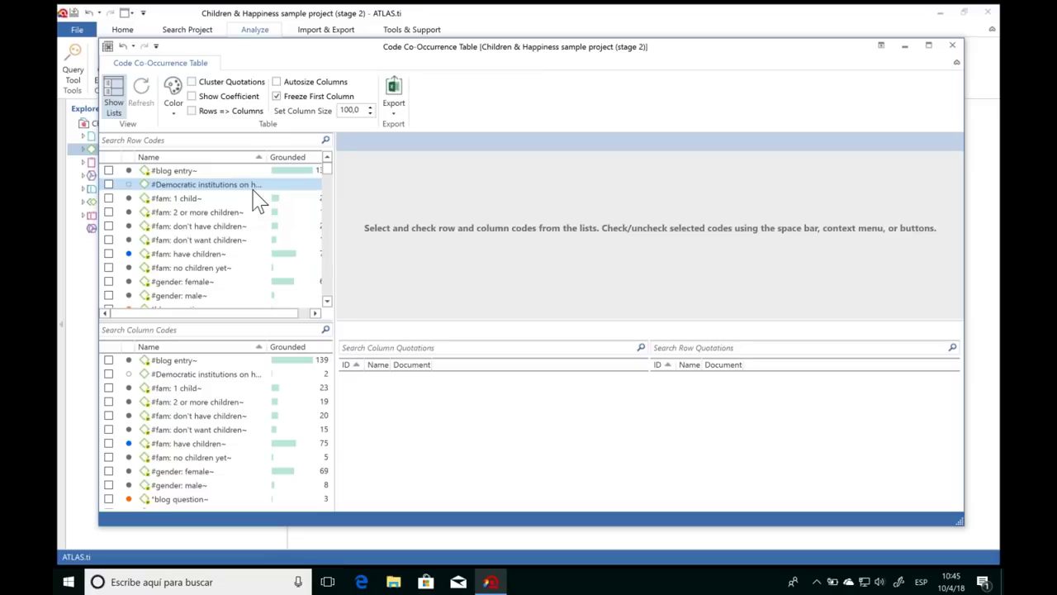
click(190, 143)
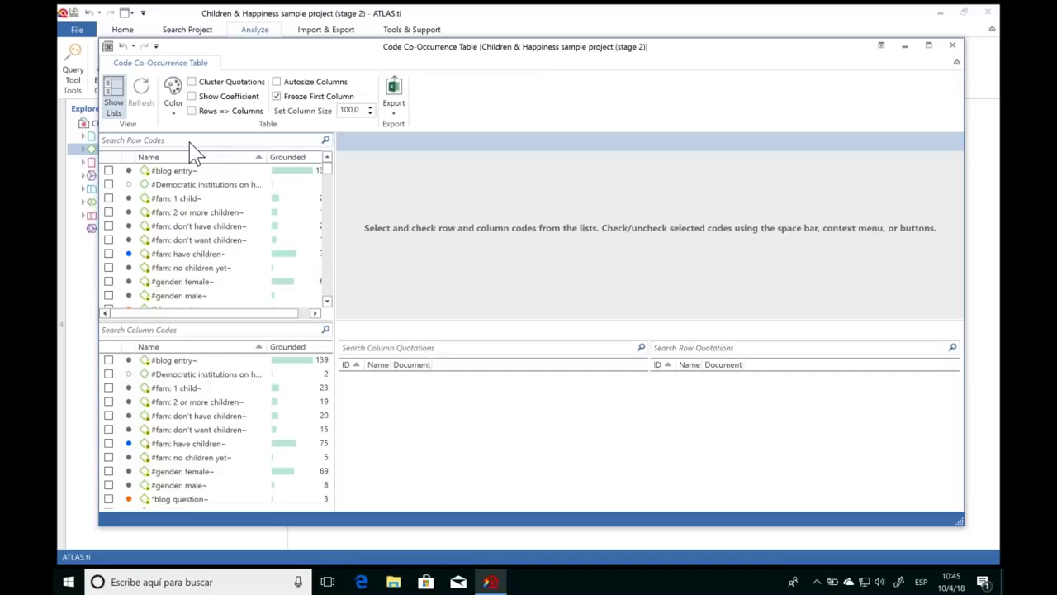
text(pos)
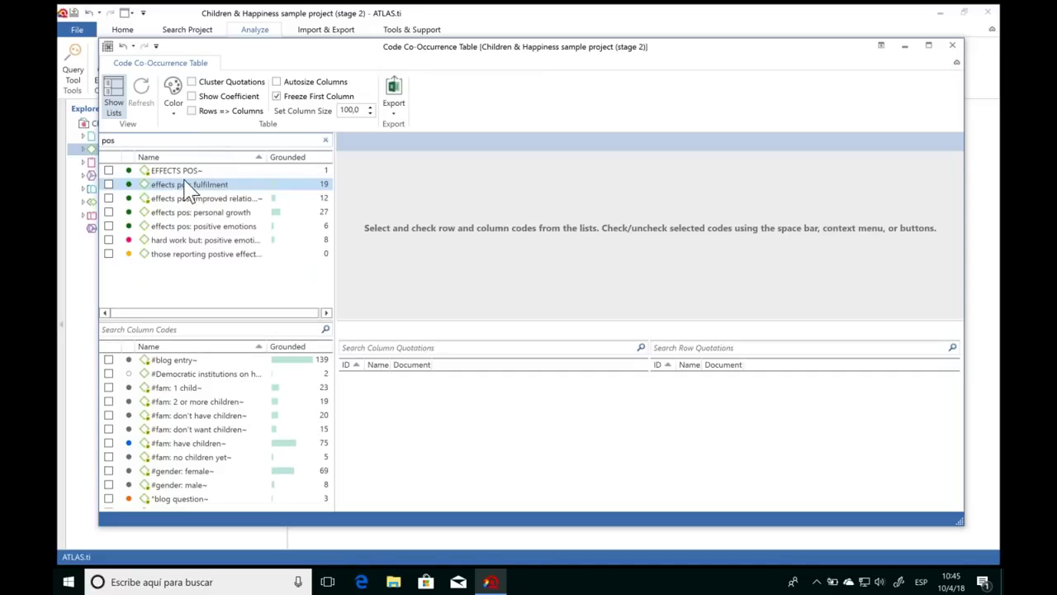
shift+click(173, 226)
key(space)
Filter the column codes by "neg" and include the "effects neg" codes from less fun to on self as columns.
click(165, 329)
text(neg)
click(177, 376)
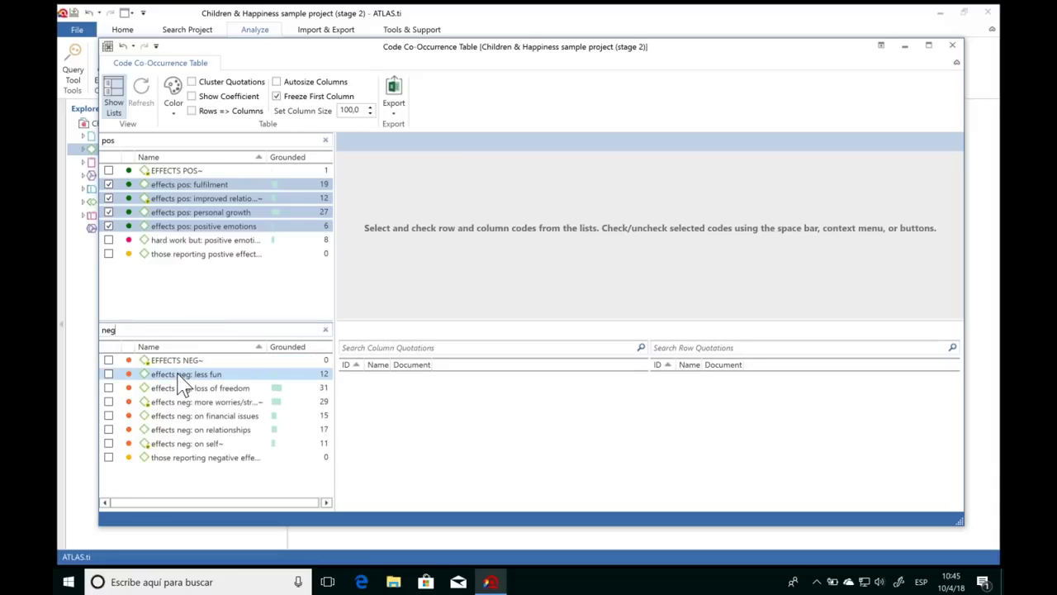
shift+click(178, 446)
double_click(178, 447)
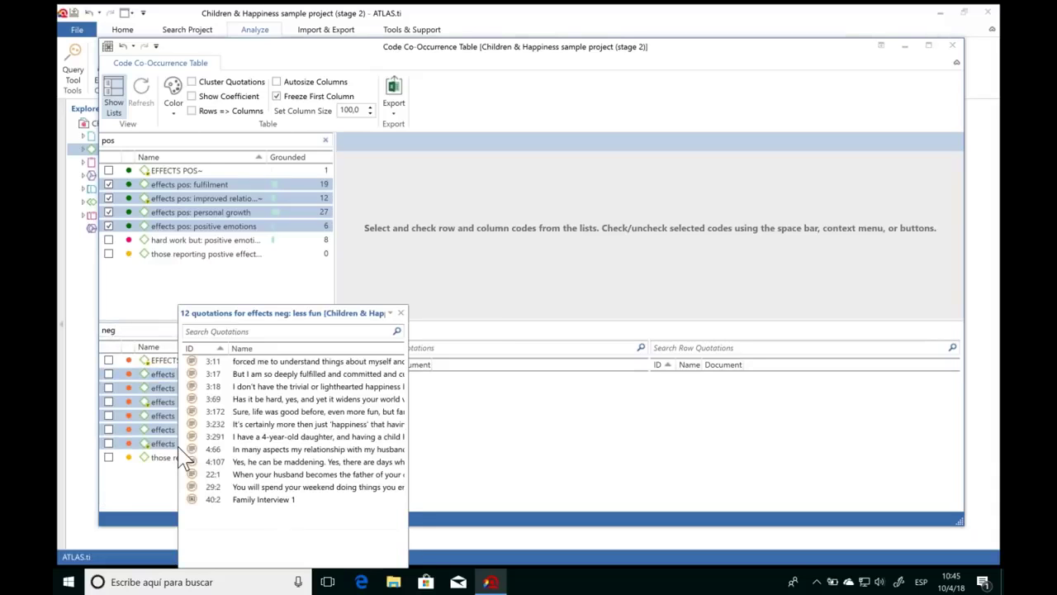
click(401, 312)
key(space)
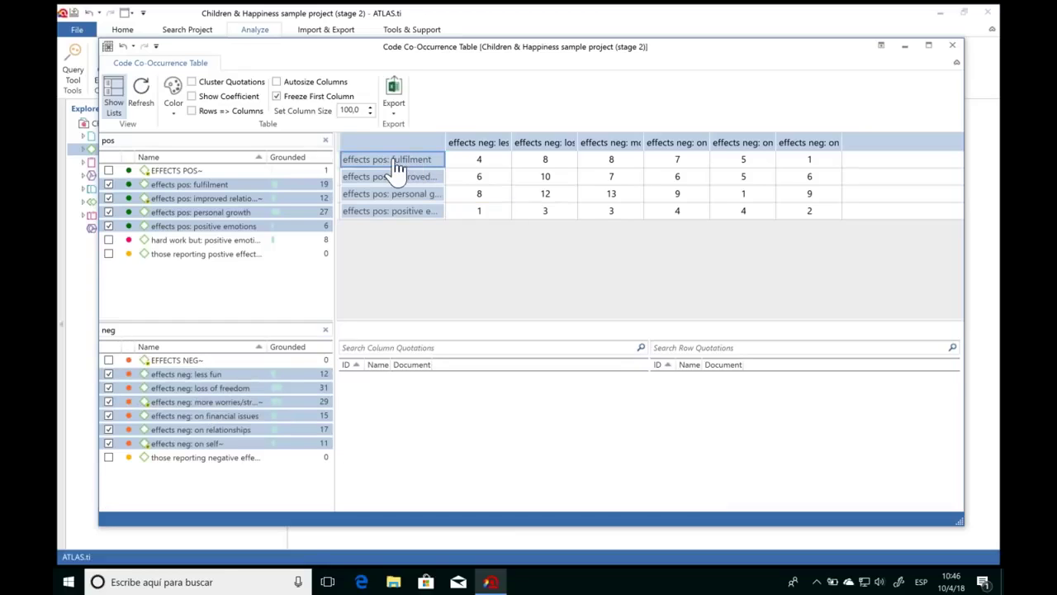
Examine the quotations behind the fulfilment/less fun and personal growth/more worries cells, viewing quotation 3:17 in its document.
click(484, 167)
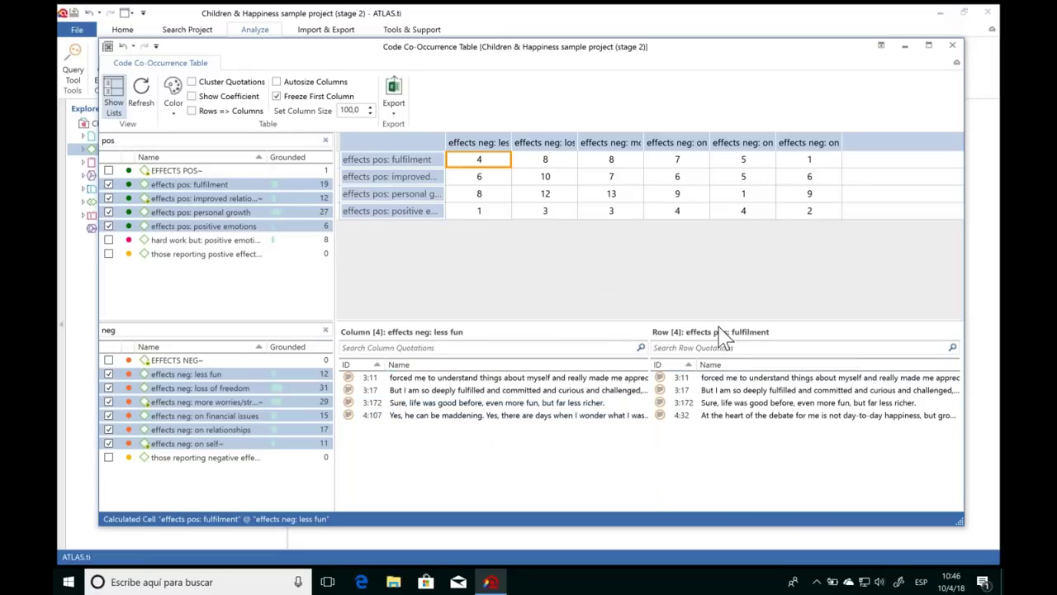
click(486, 391)
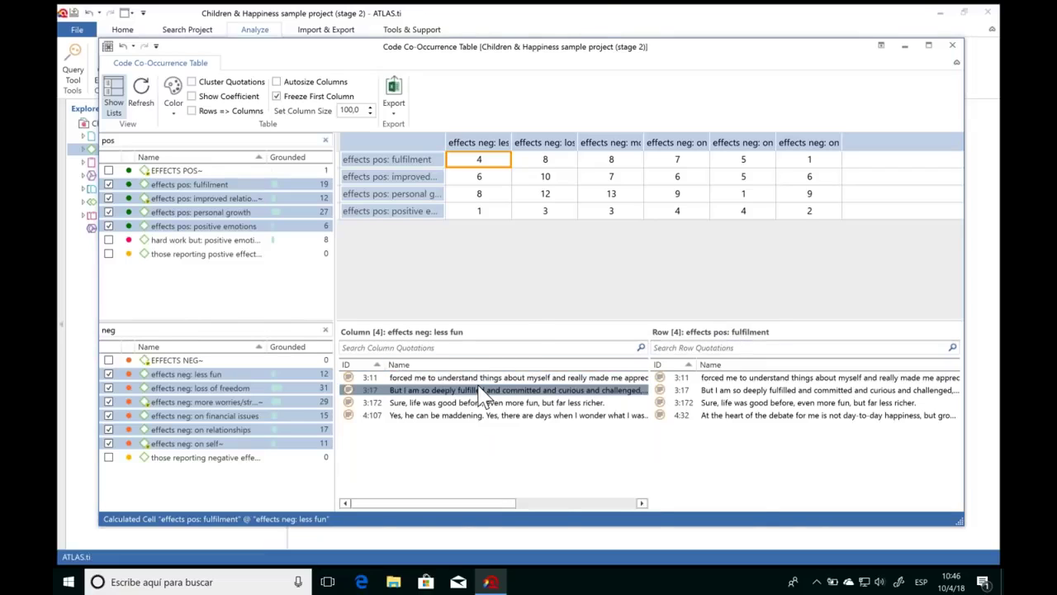
drag(669, 52, 603, 555)
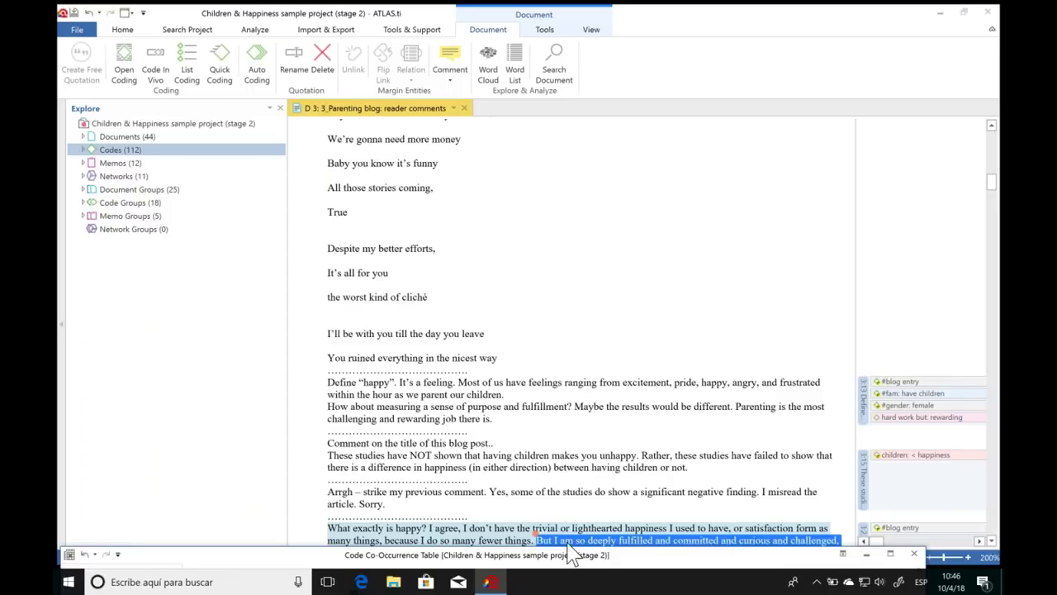
drag(570, 552, 677, 27)
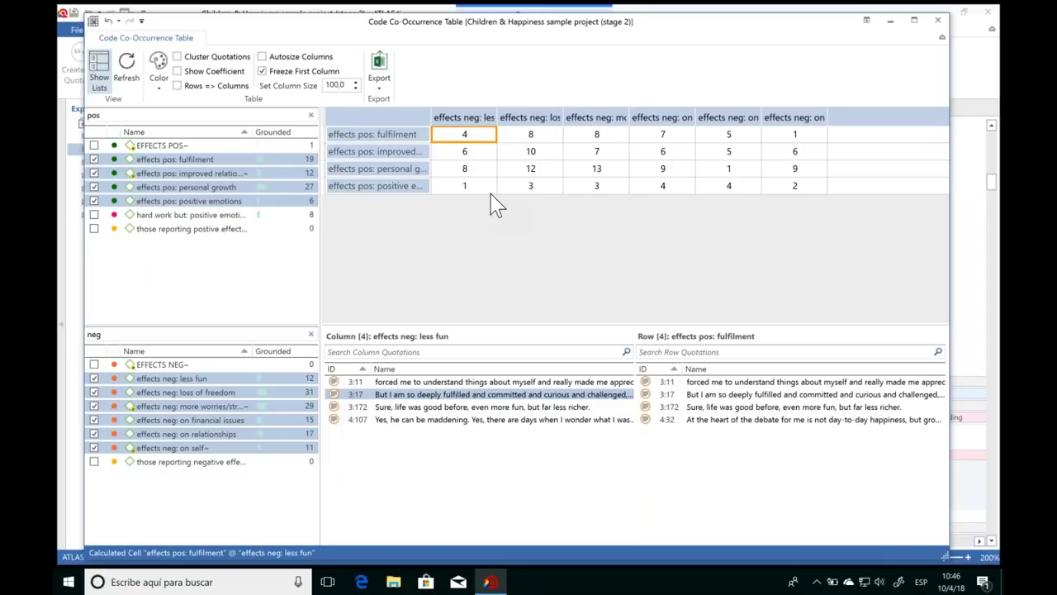
click(603, 173)
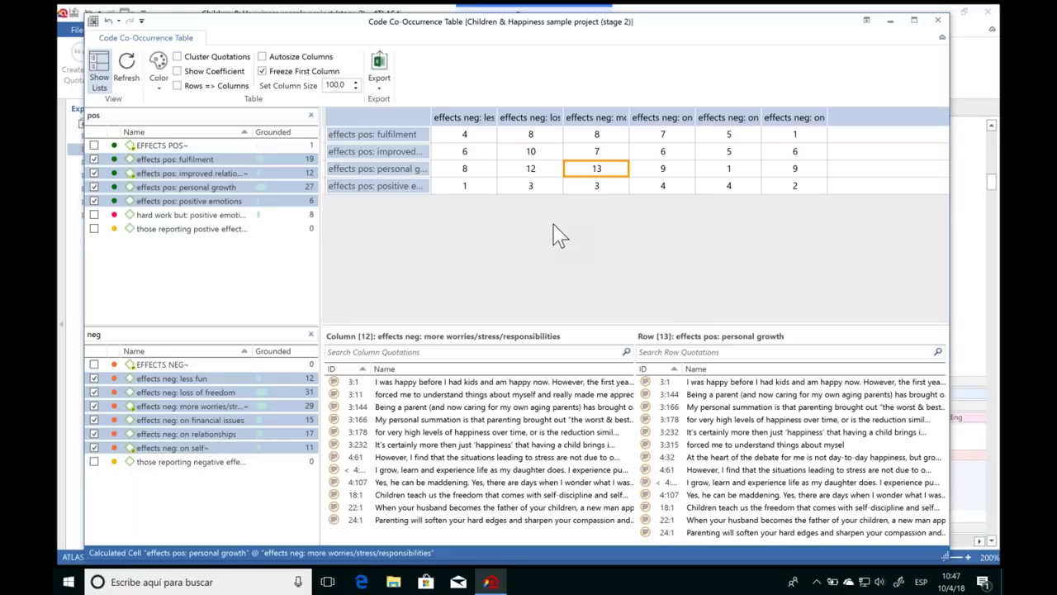
Look at the export options of the Code Co-Occurrence Table and close the table without exporting it.
click(379, 83)
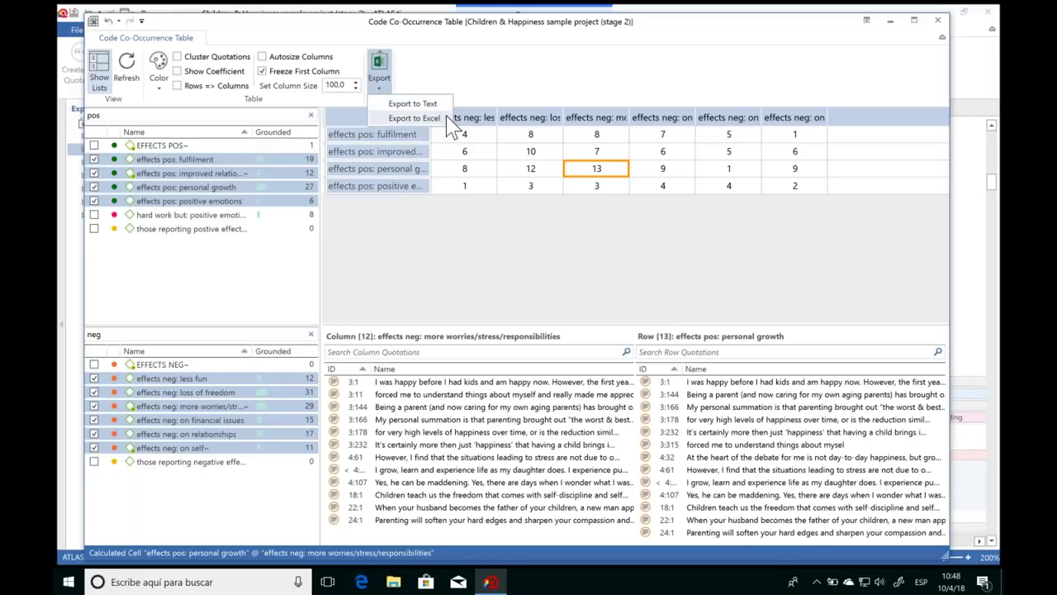
click(453, 266)
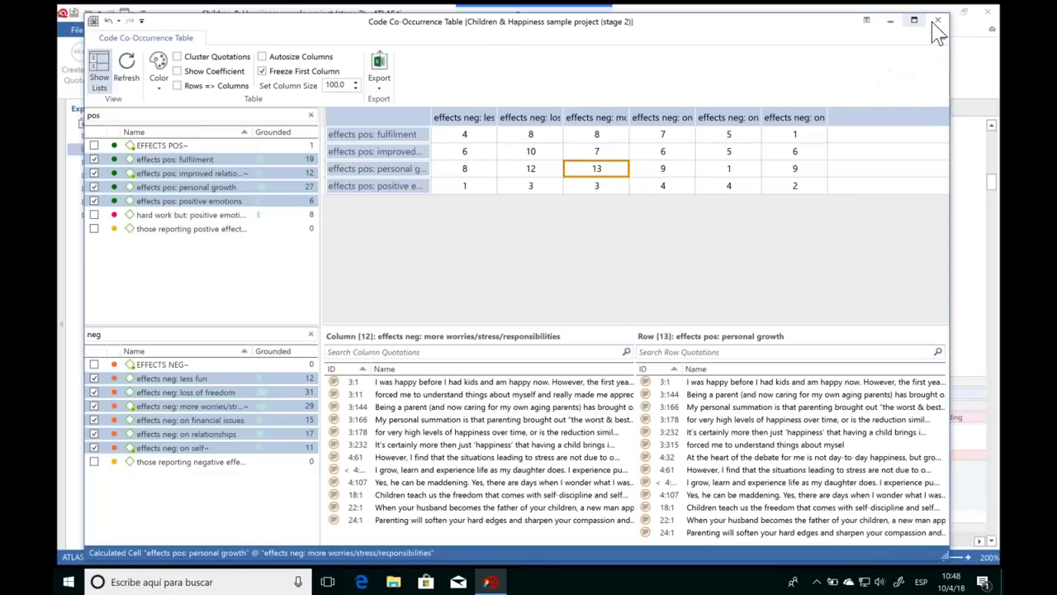
click(933, 21)
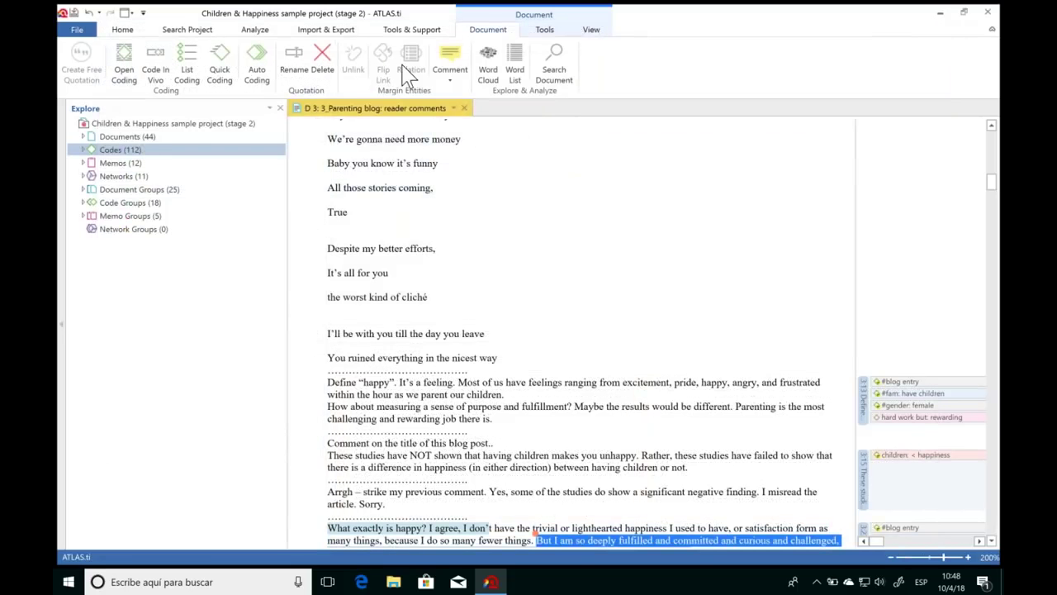
Close document D 3 with the parenting blog comments and open the Query Tool.
click(465, 109)
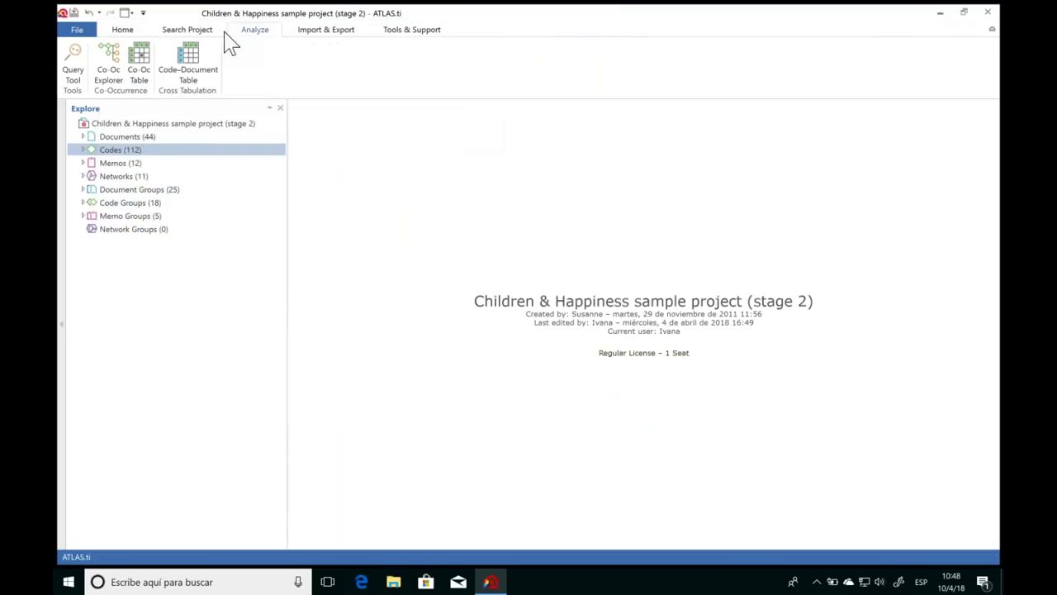
click(76, 66)
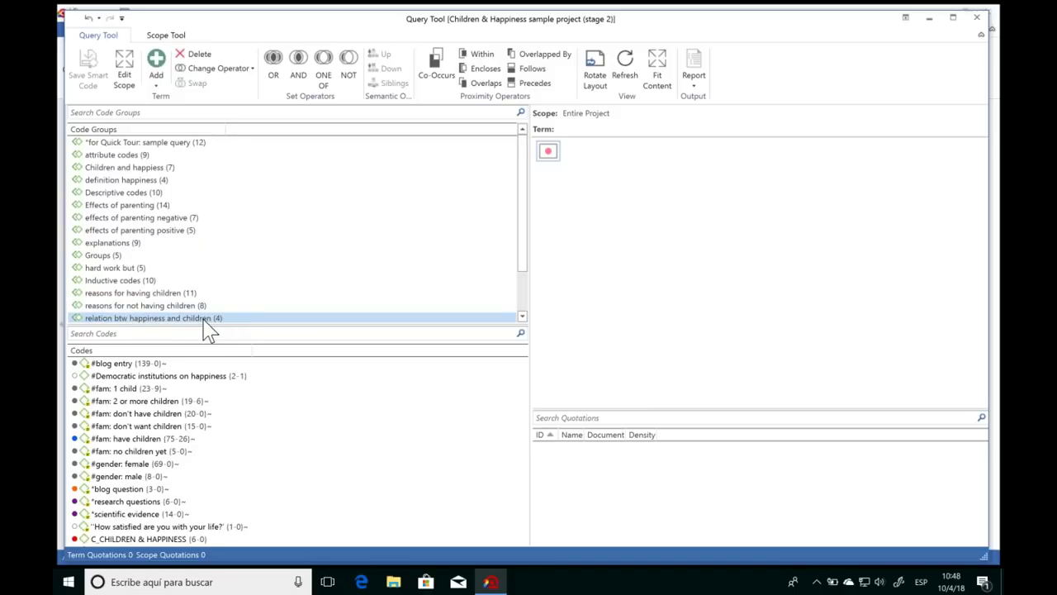
double_click(207, 328)
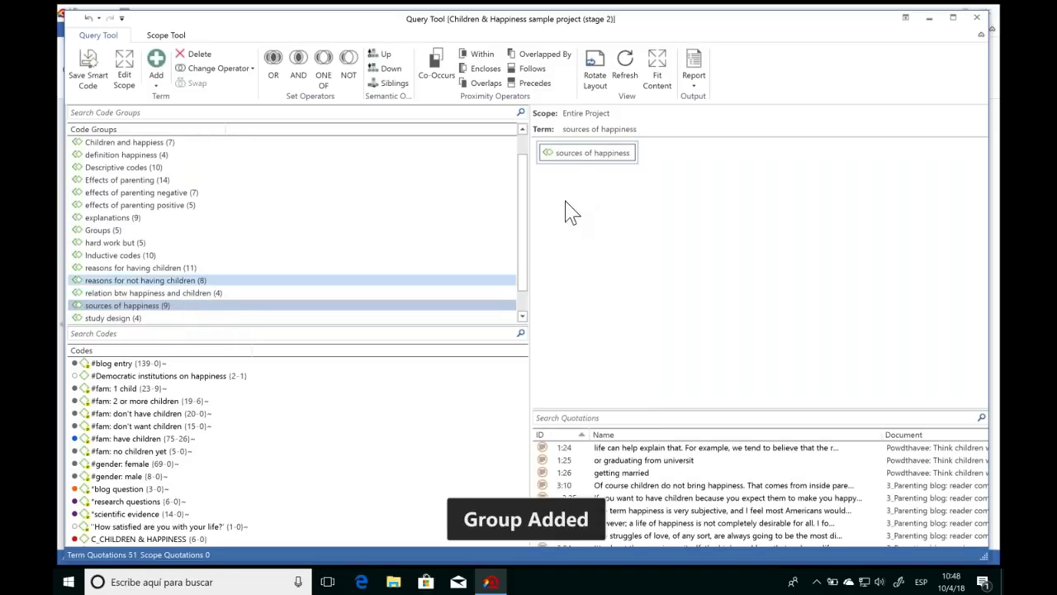
click(570, 161)
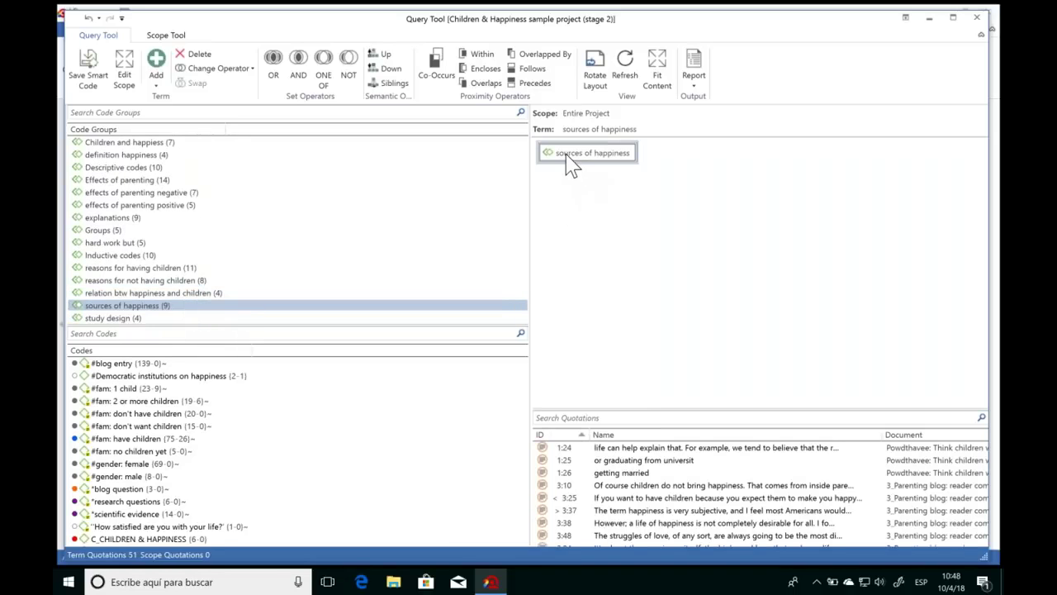
click(195, 56)
Add the code group "relation btw happiness and children" as the query term and enlarge the quotation list to look through its quotations.
double_click(177, 294)
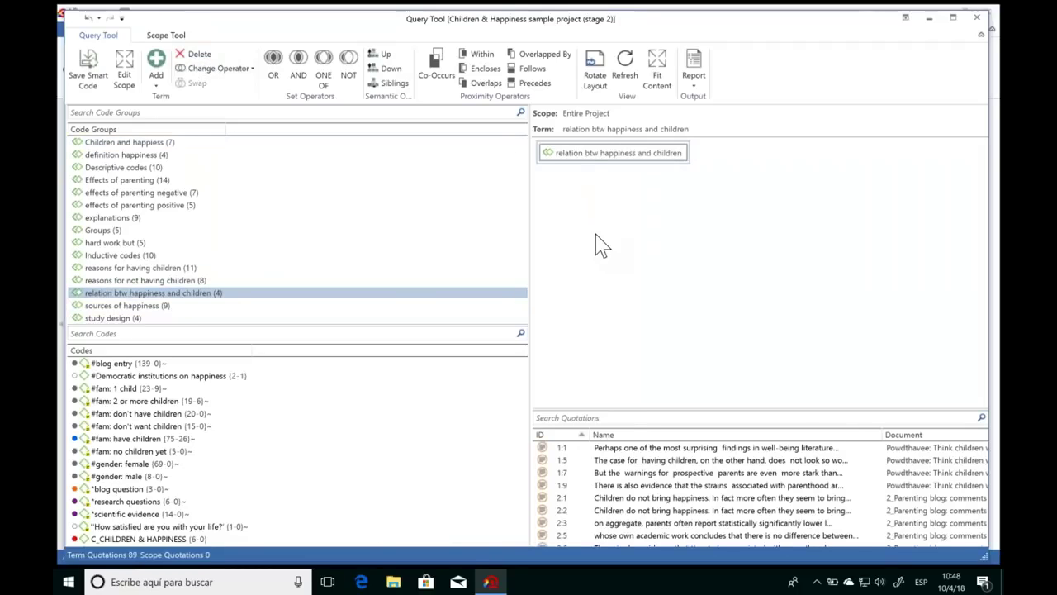
drag(635, 411, 620, 253)
scroll(643, 425, down, 10)
scroll(642, 424, up, 10)
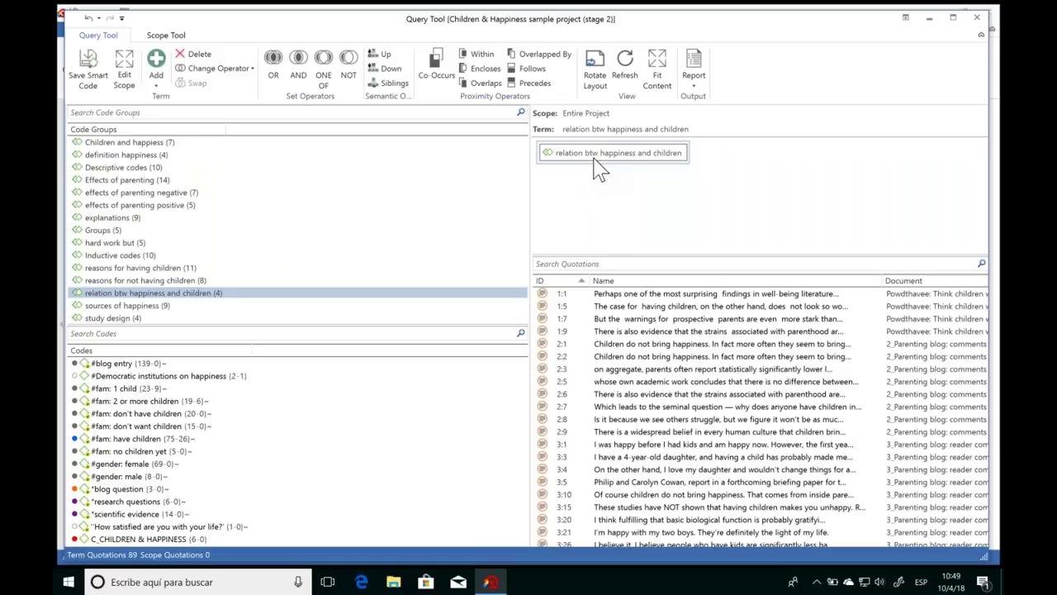
drag(616, 258, 616, 306)
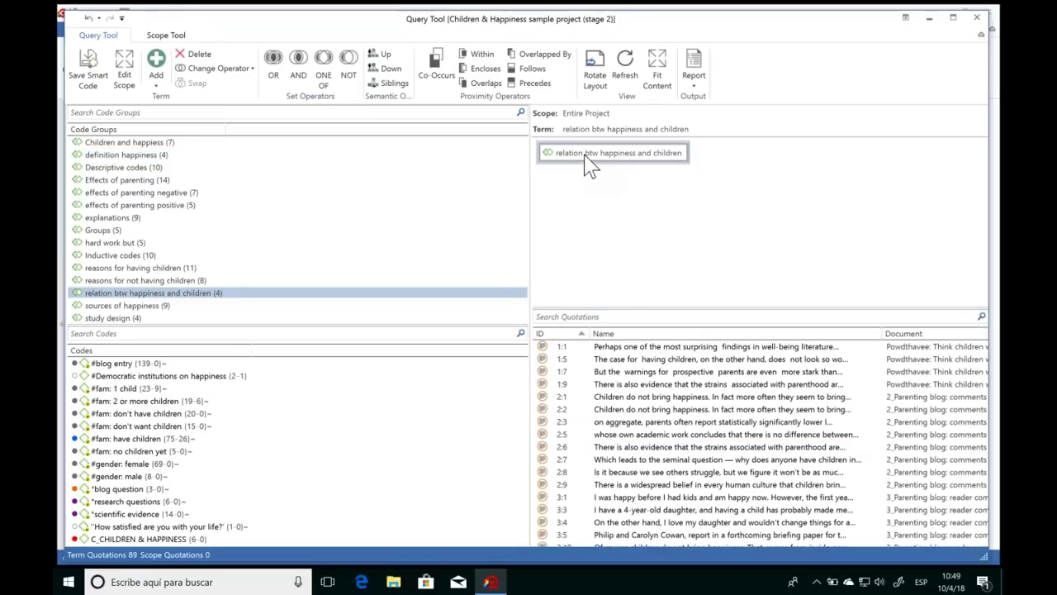
Combine the group with the code "#fam: have children" using the AND operator and look through the quotations of the combined term.
click(302, 70)
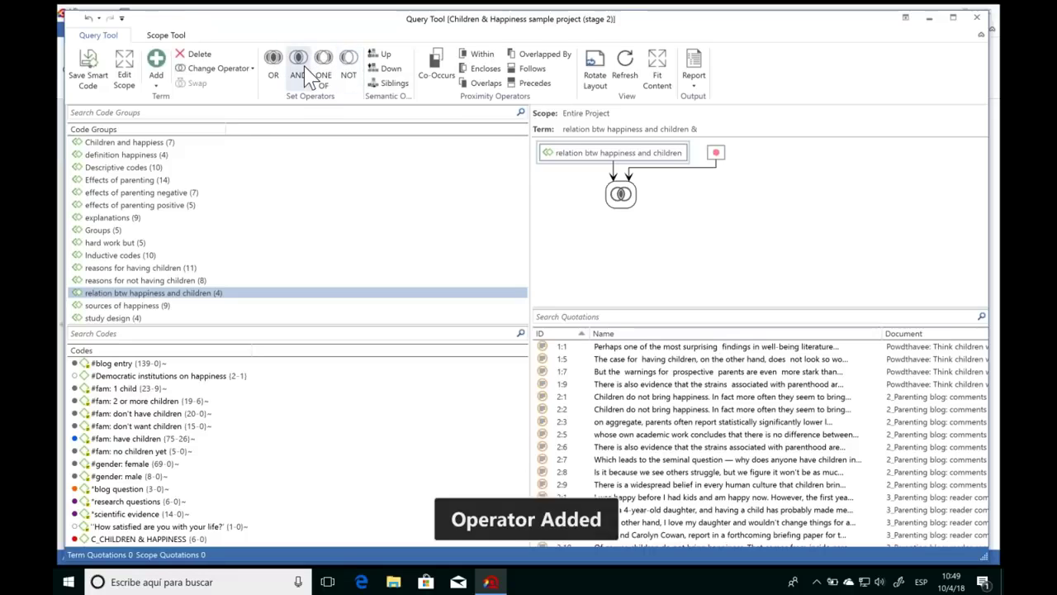
click(124, 438)
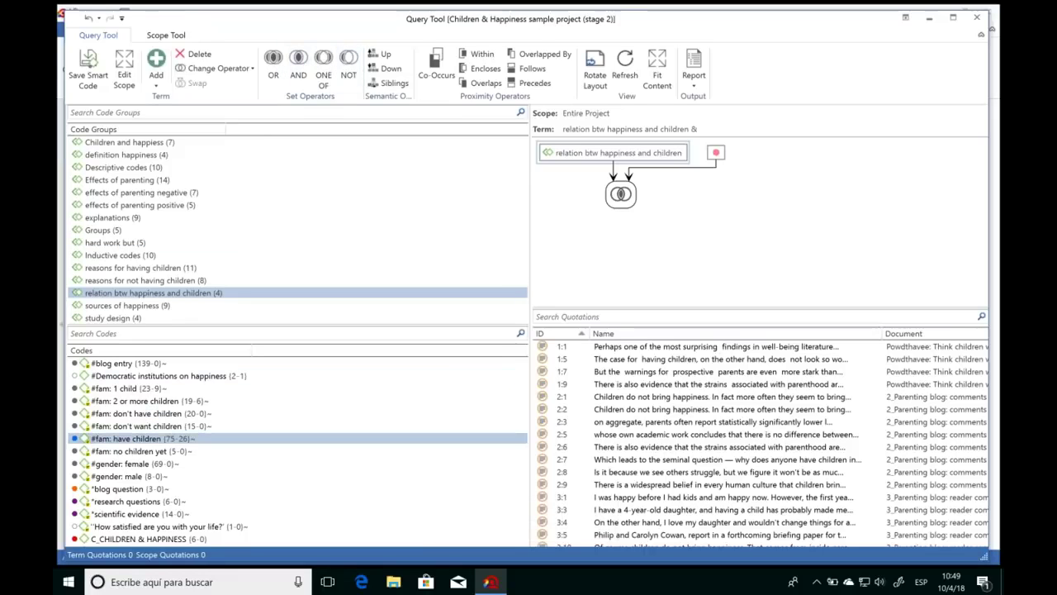
drag(716, 152, 727, 153)
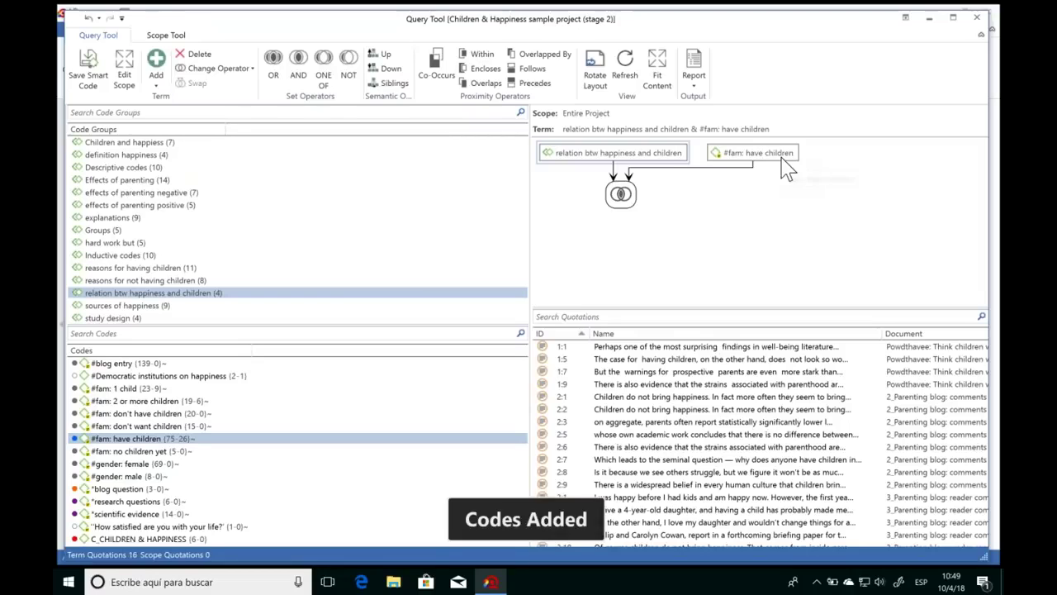
click(623, 195)
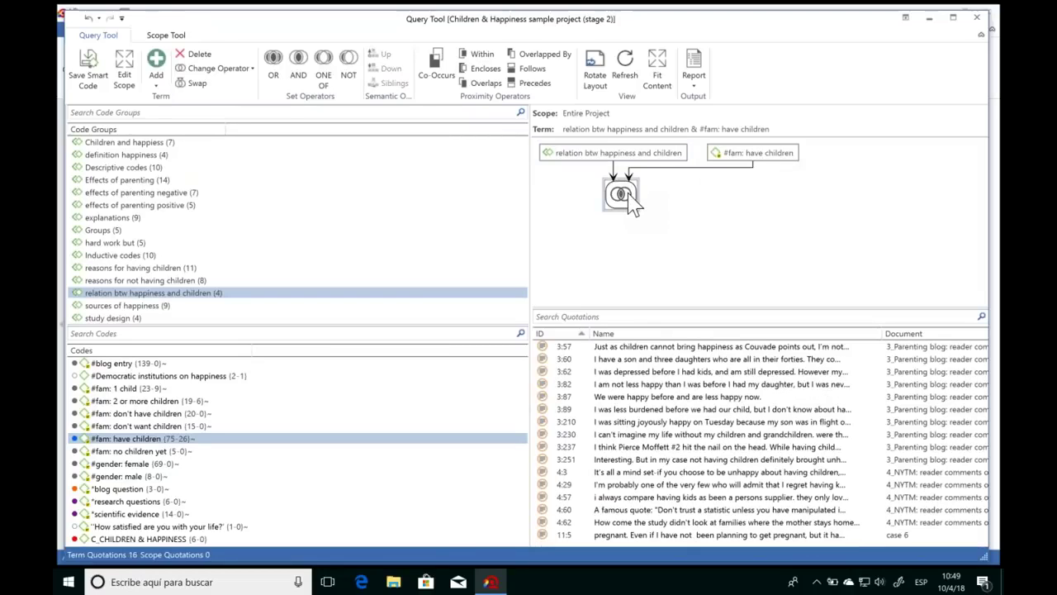
click(676, 461)
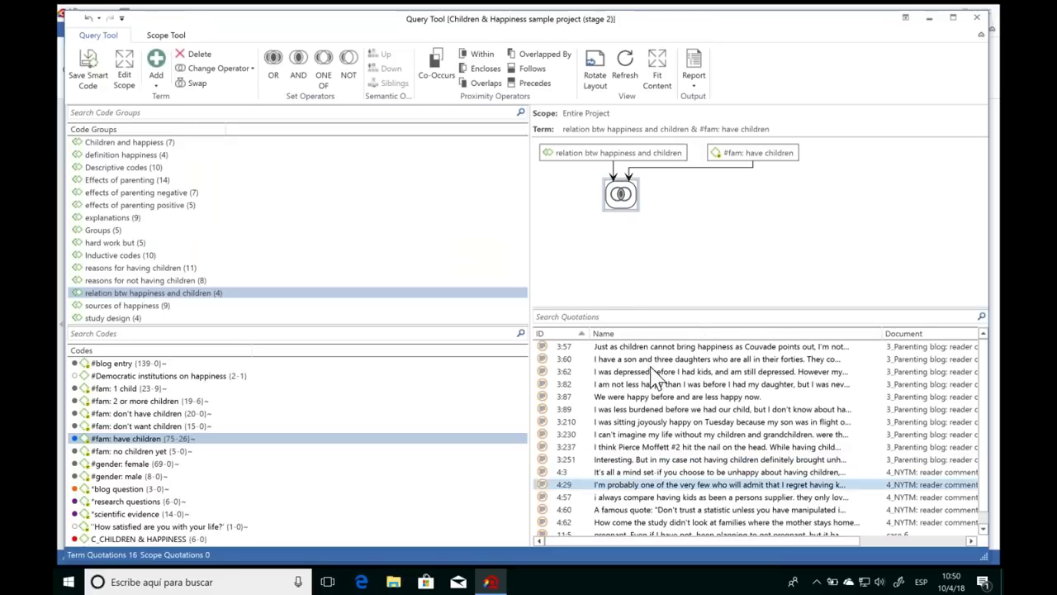
click(727, 447)
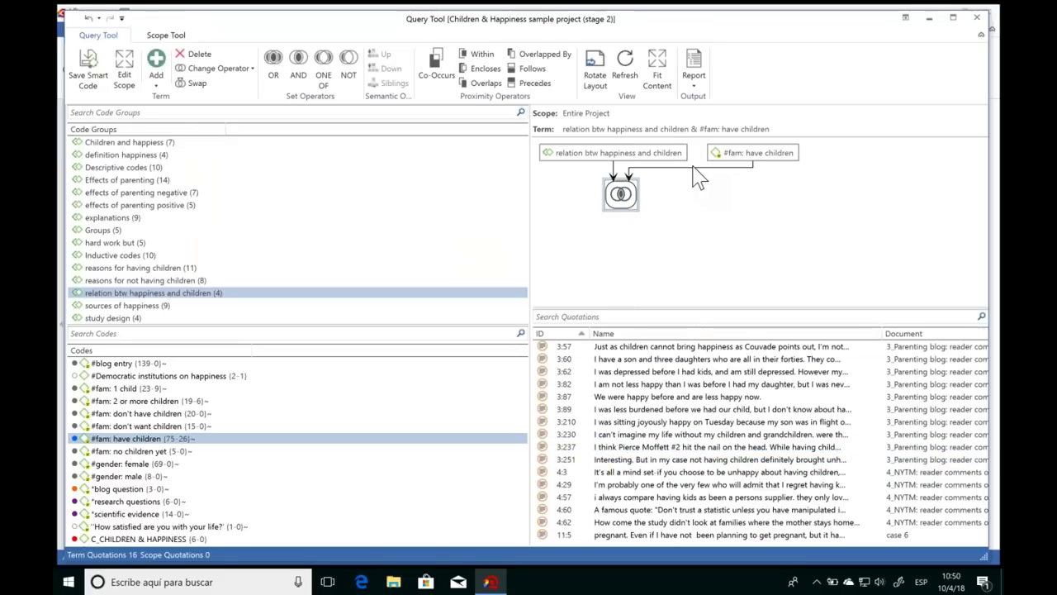
Generate a report of the query's quotations with content, codes, memos and hyperlinks, skim it, and close it and the Query Tool without saving.
click(695, 79)
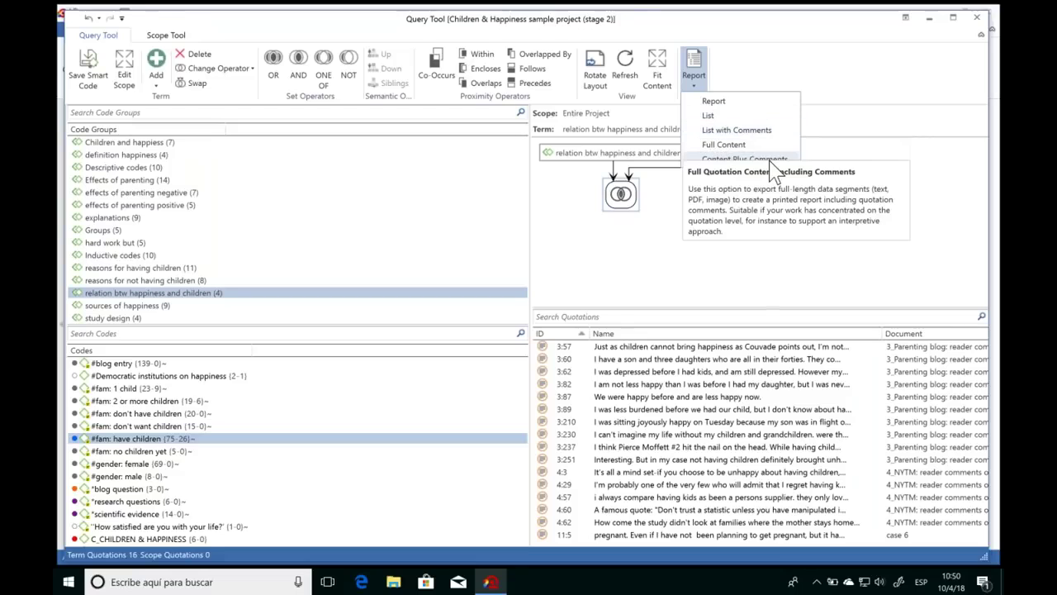
click(793, 170)
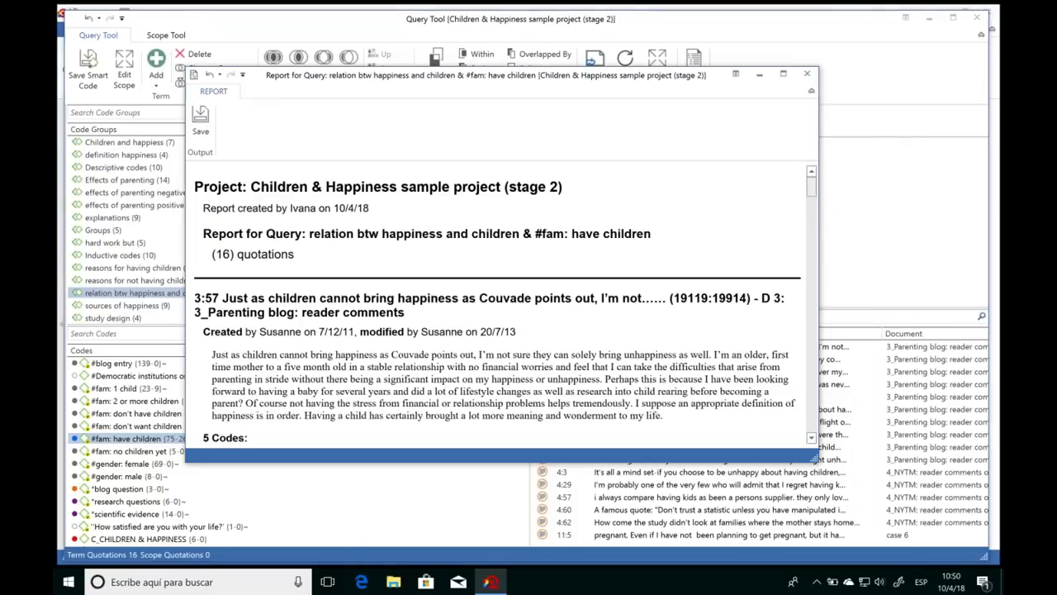
scroll(817, 207, down, 3)
scroll(816, 210, down, 9)
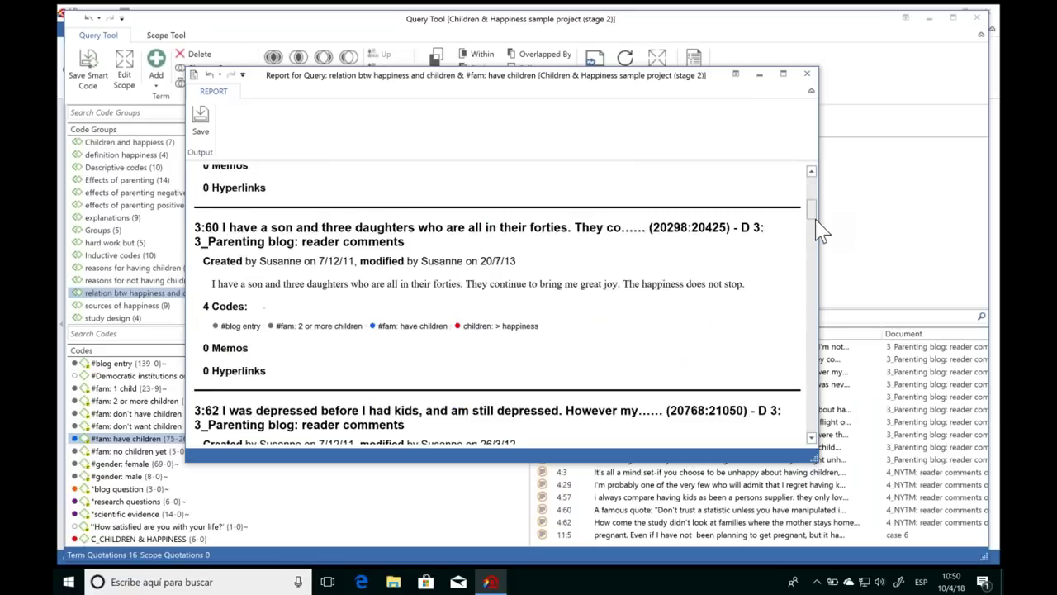
scroll(814, 198, up, 12)
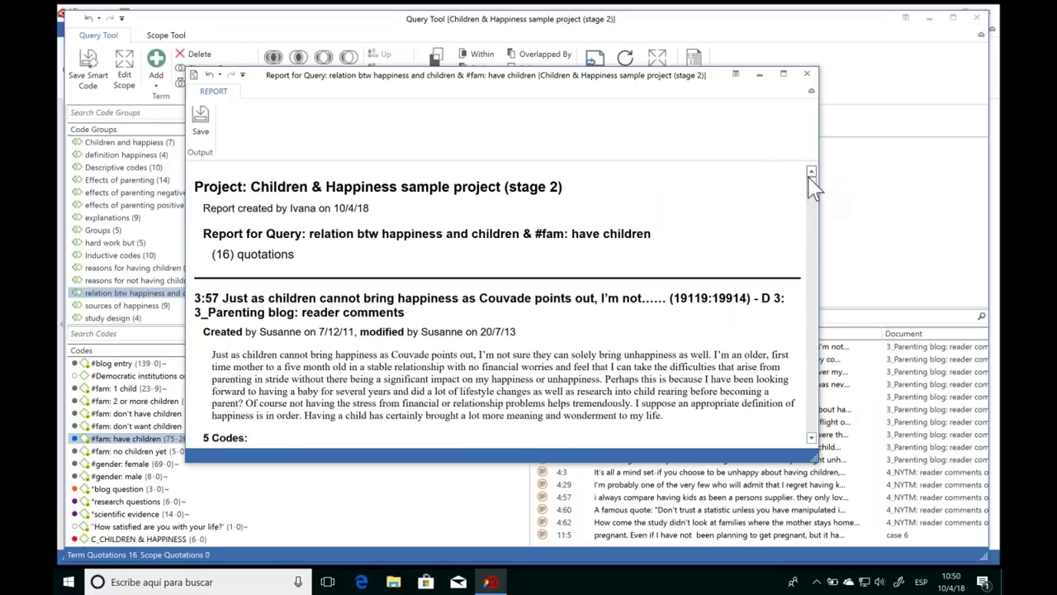
click(807, 74)
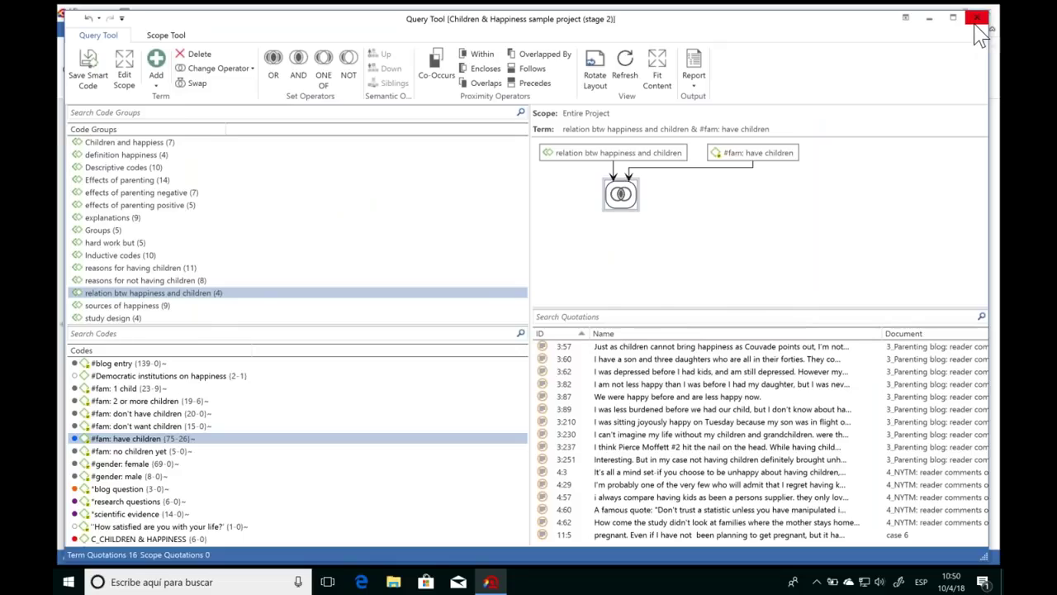
click(976, 20)
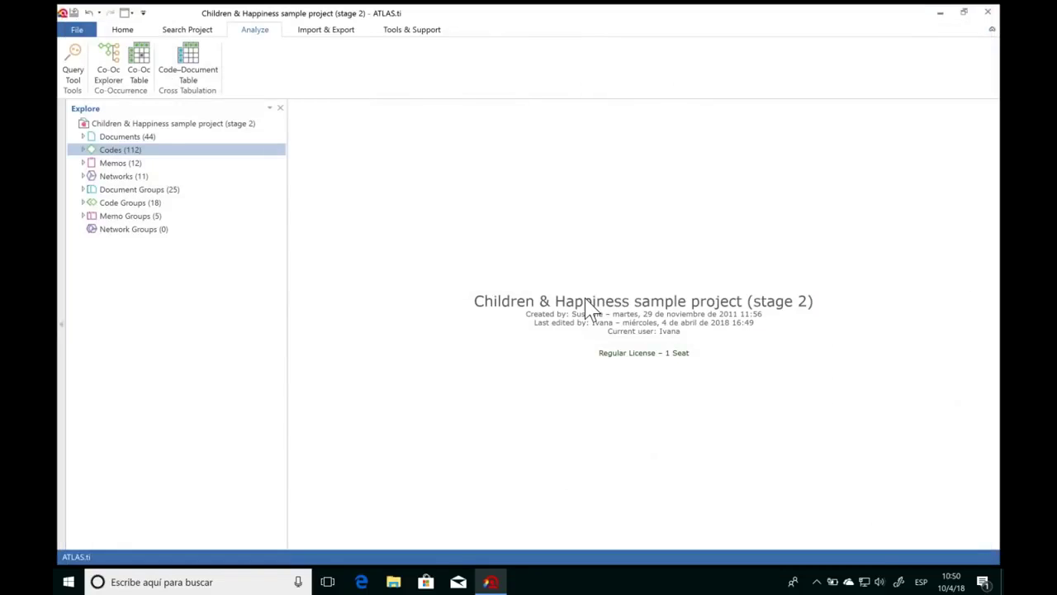
Review the options for adding documents, the analysis tools and the description of the SPSS export.
click(124, 32)
click(87, 76)
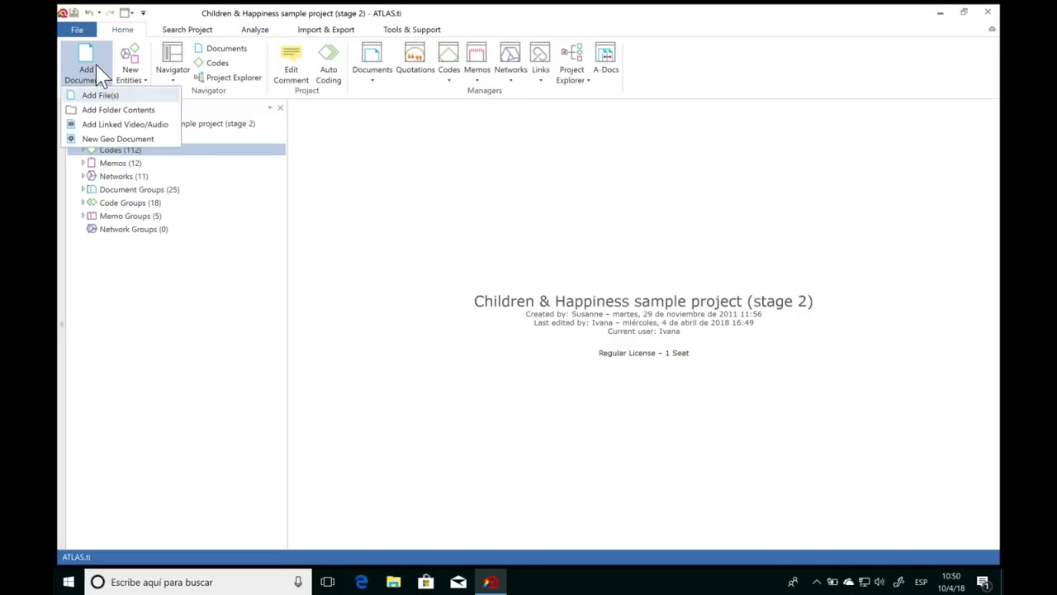
click(384, 205)
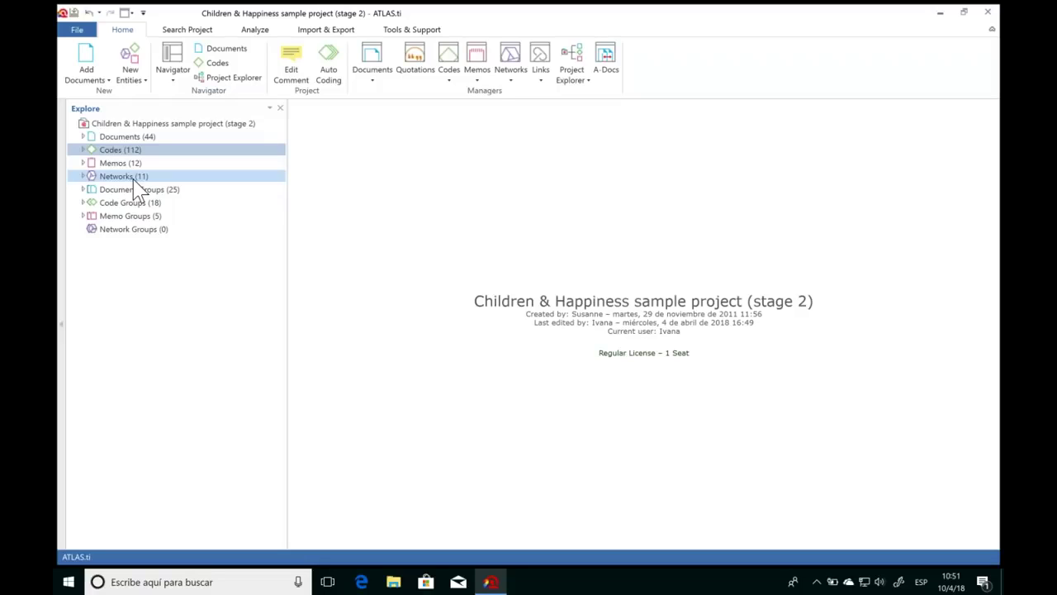
click(258, 31)
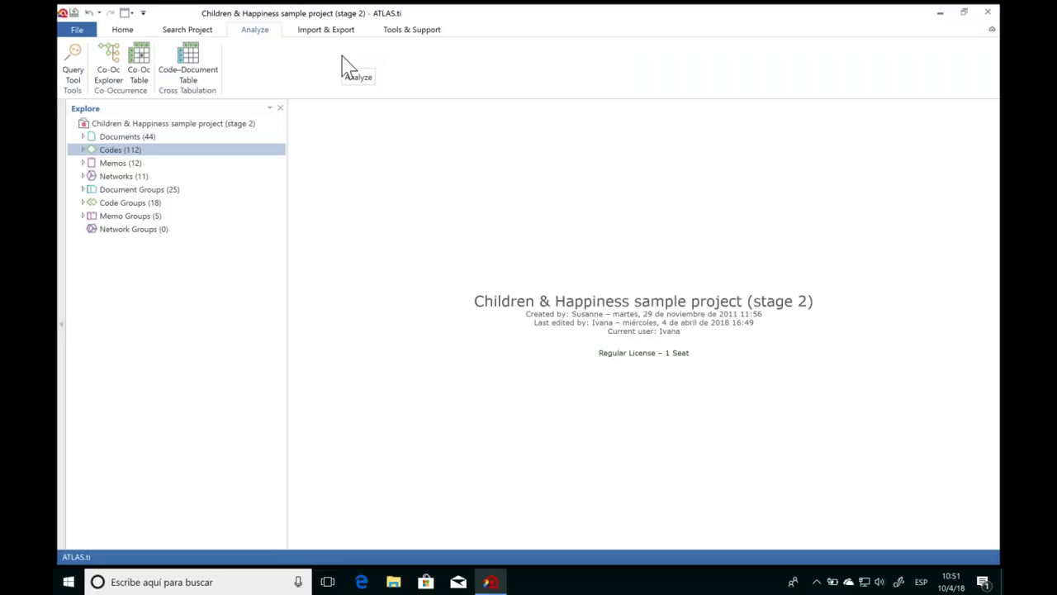
click(322, 35)
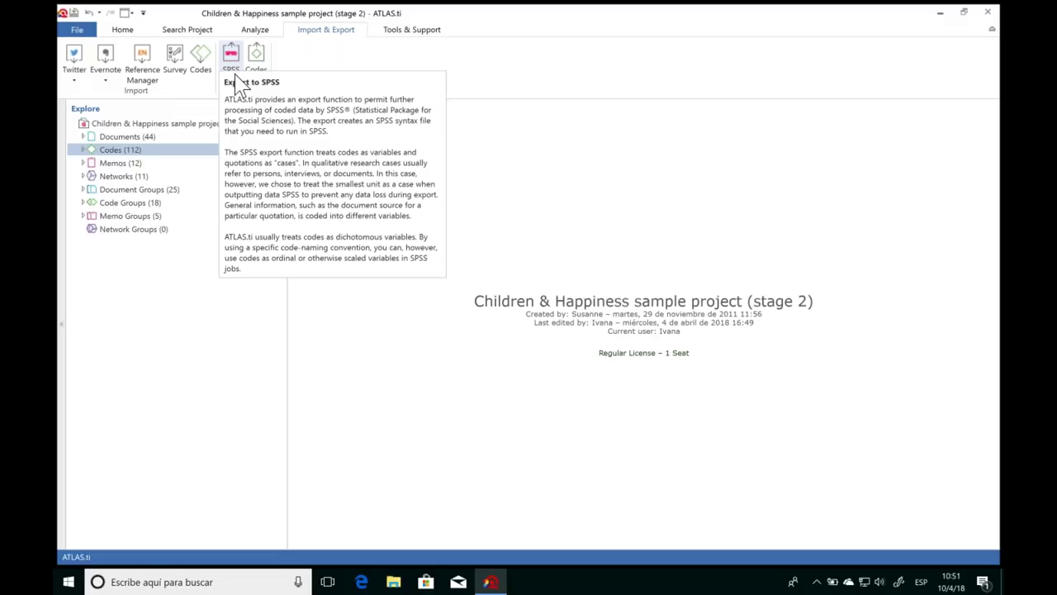
Review the support and user management tools and the list of useful links, from the ATLAS.ti website and manual to YouTube.
click(427, 38)
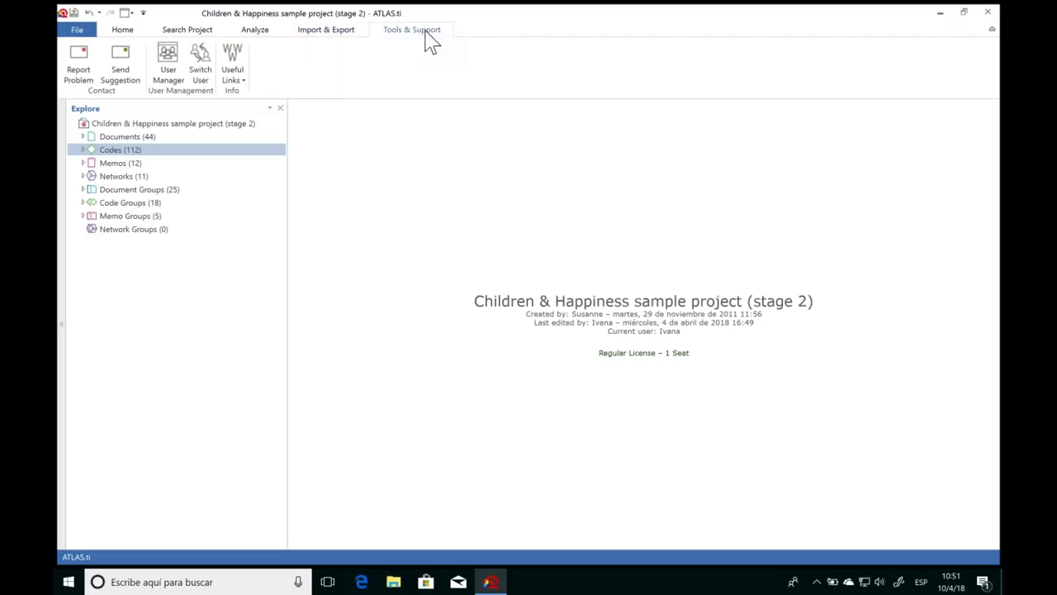
click(233, 80)
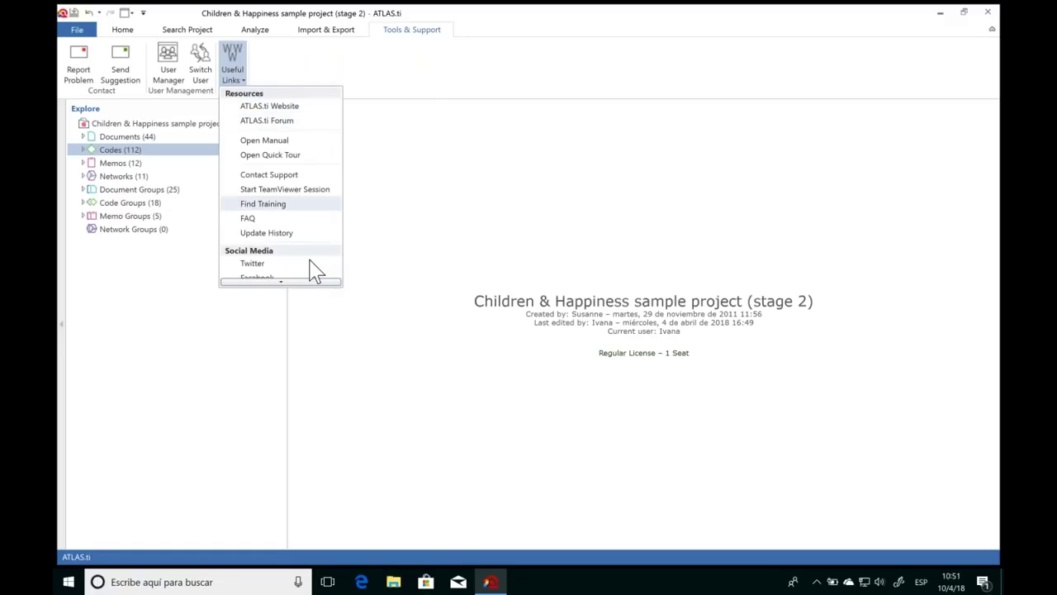
scroll(289, 173, down, 1)
scroll(288, 172, up, 1)
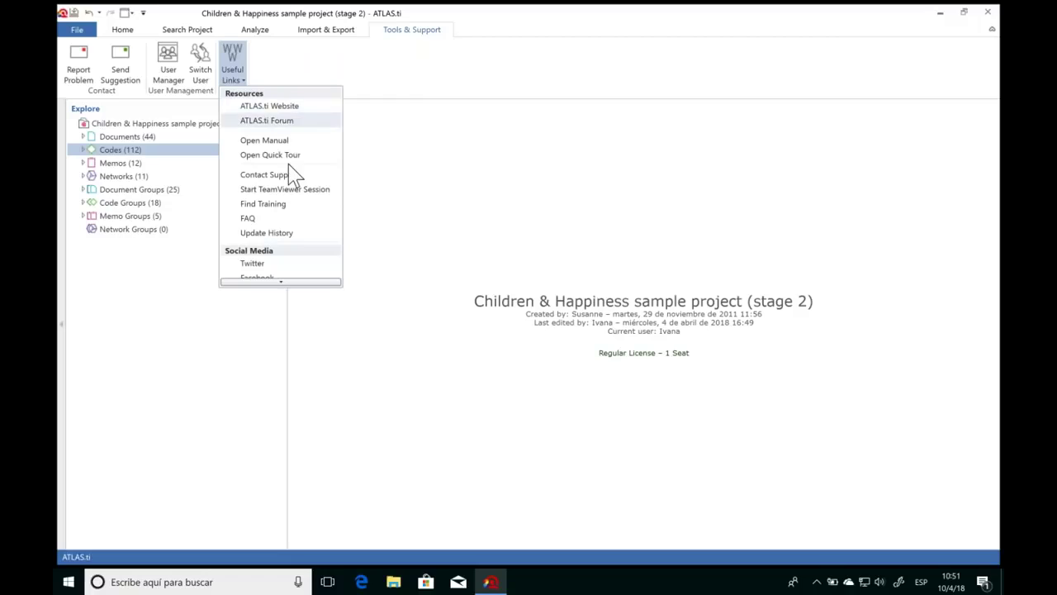
scroll(312, 216, down, 1)
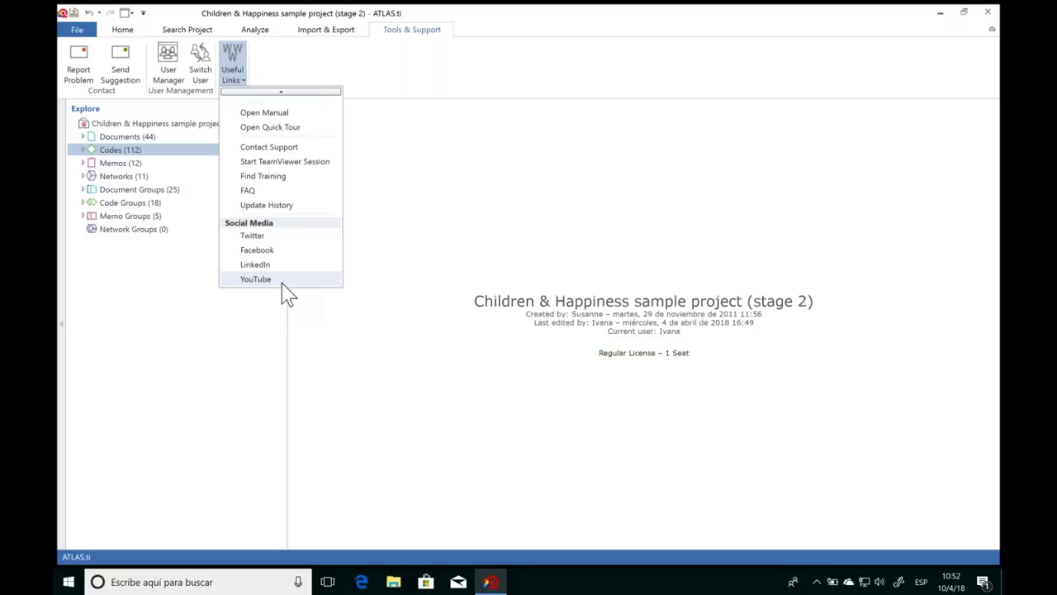
click(422, 255)
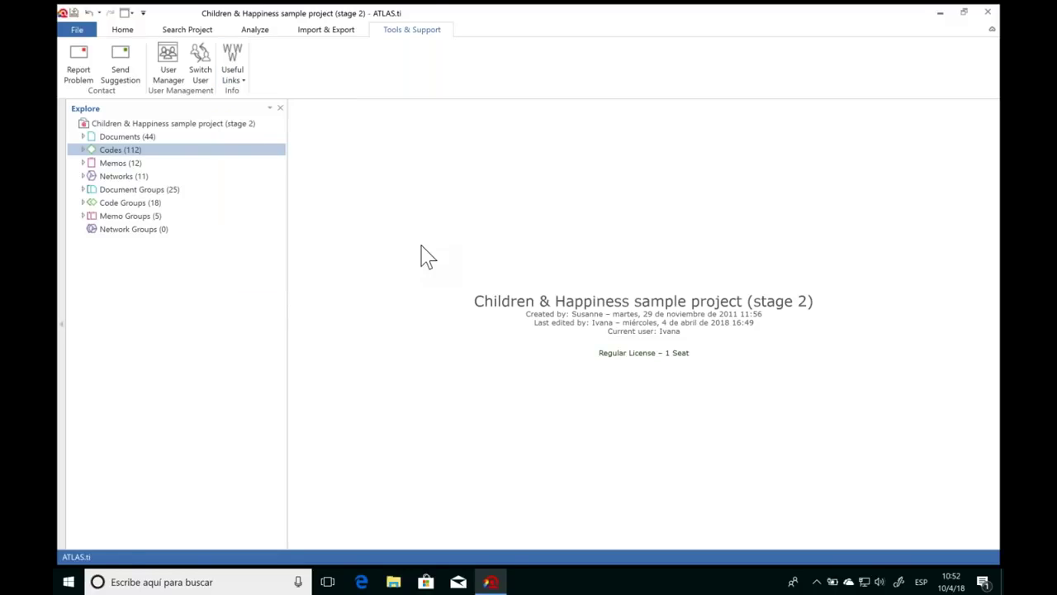